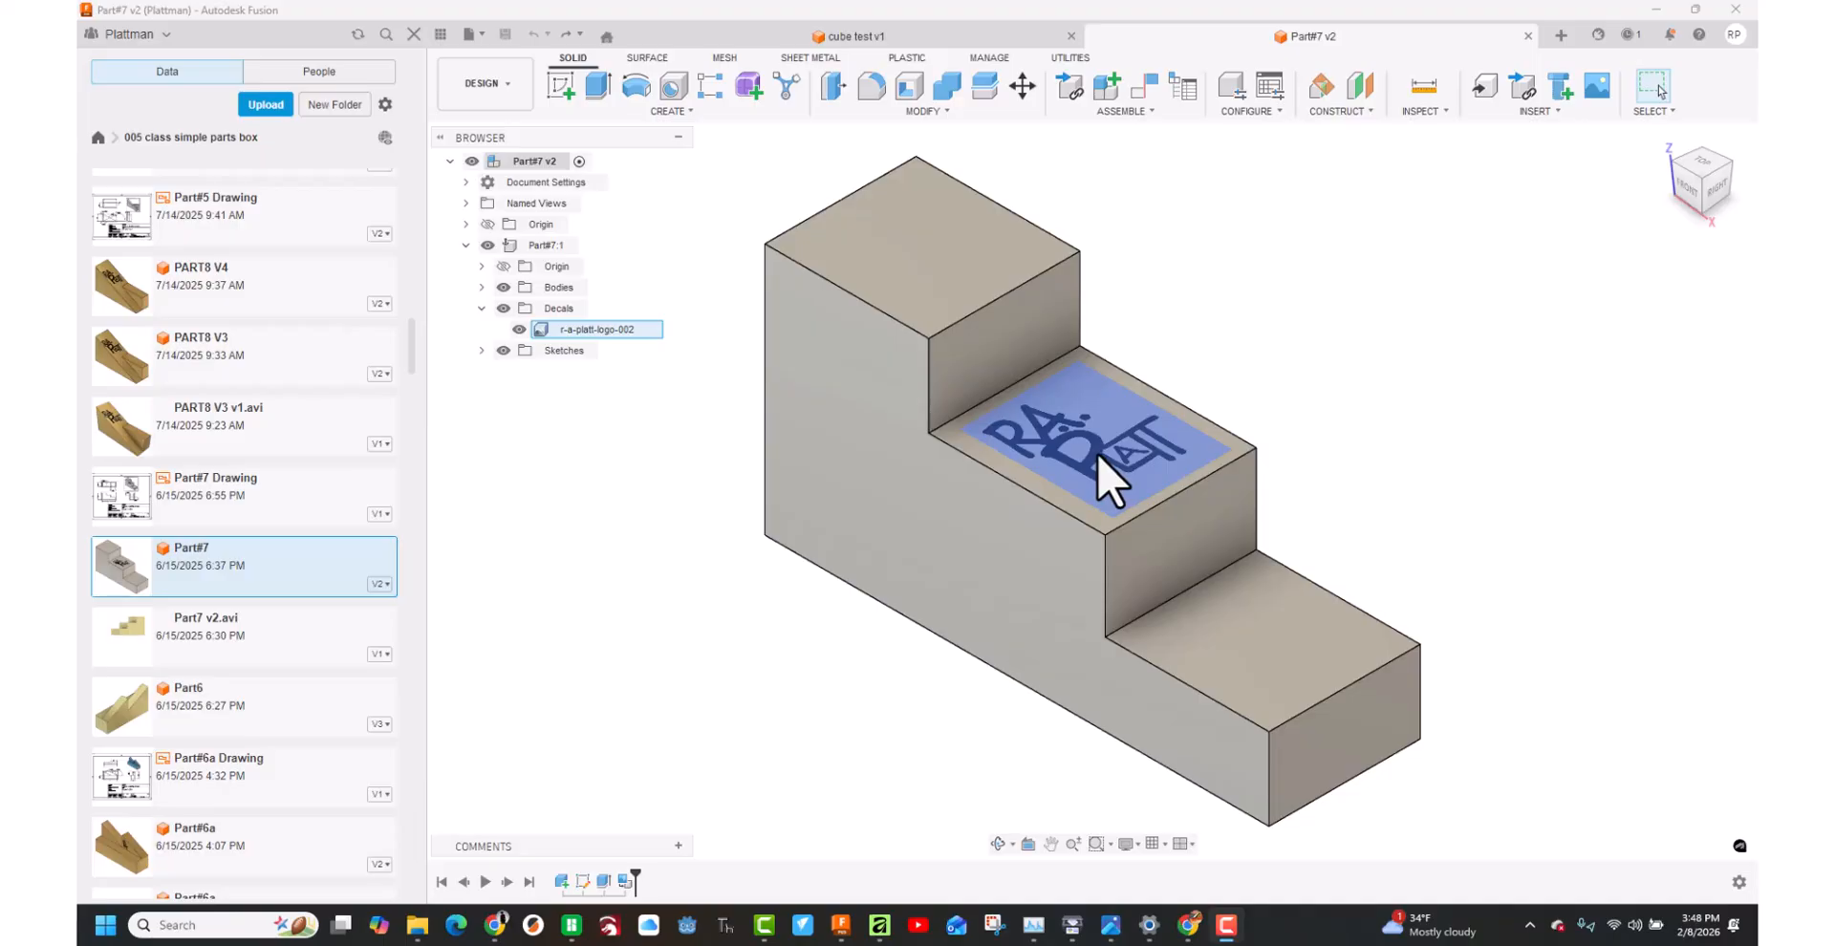
{"action": "right_click", "coordinate": [606, 329]}
{"action": "left_click", "coordinate": [673, 415]}
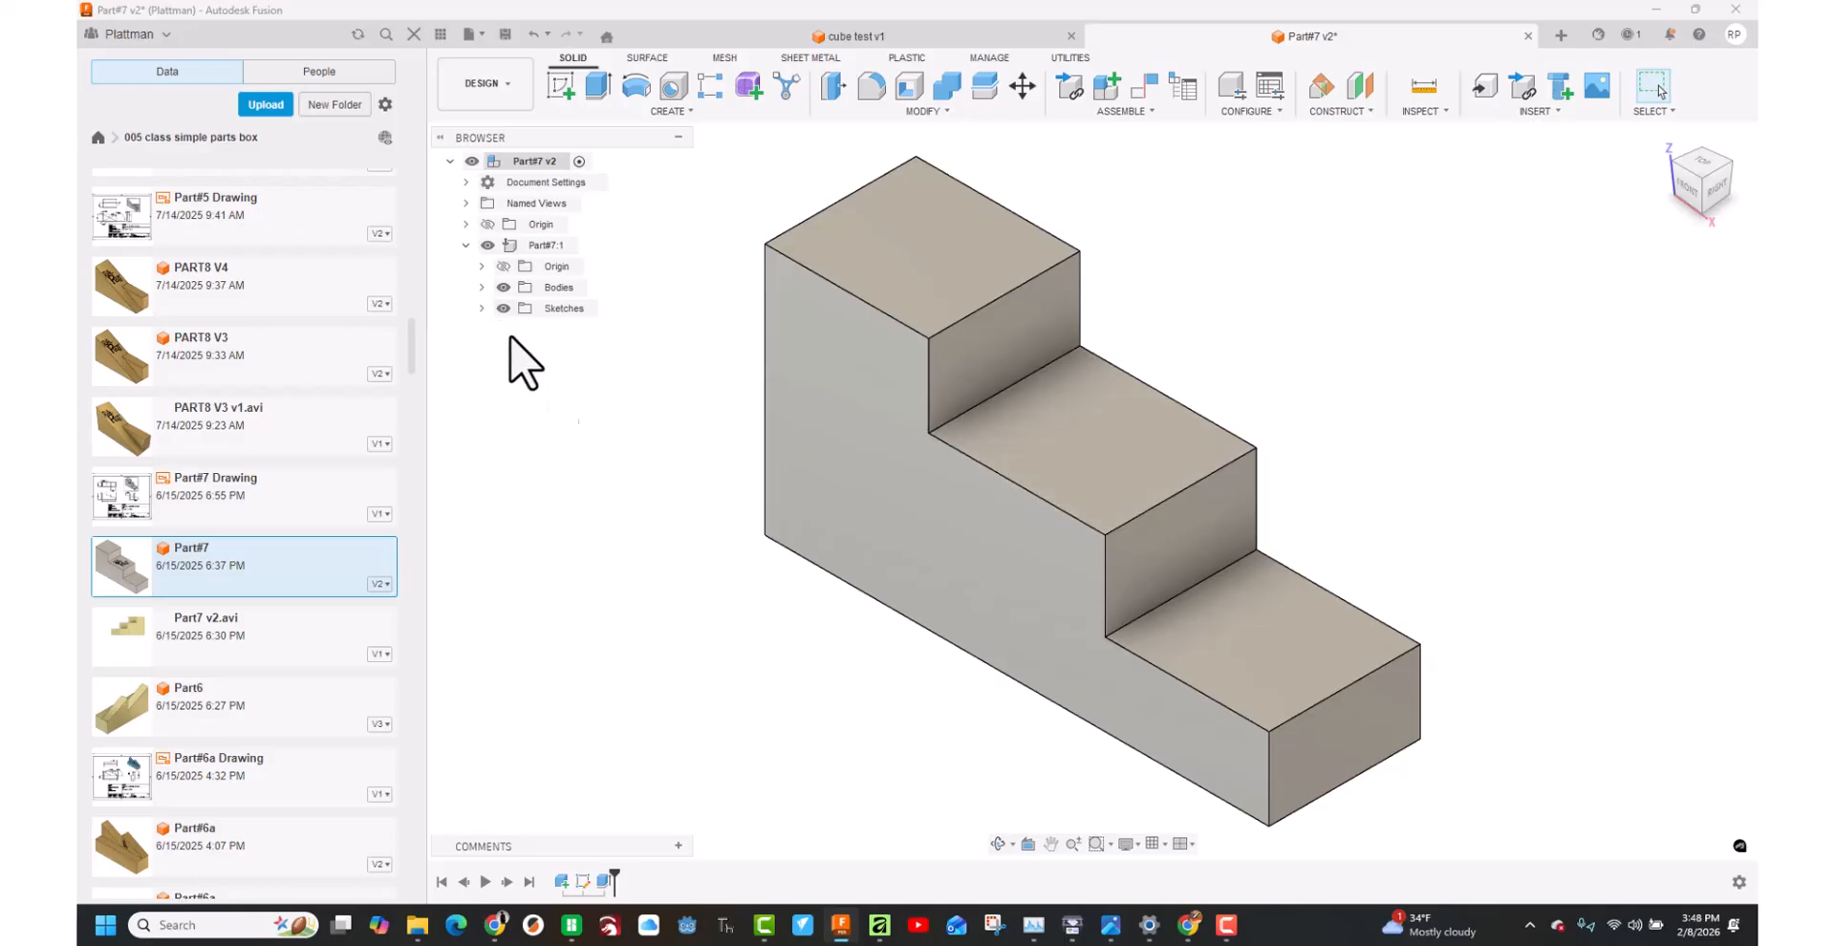
{"action": "key", "text": "ctrl+z"}
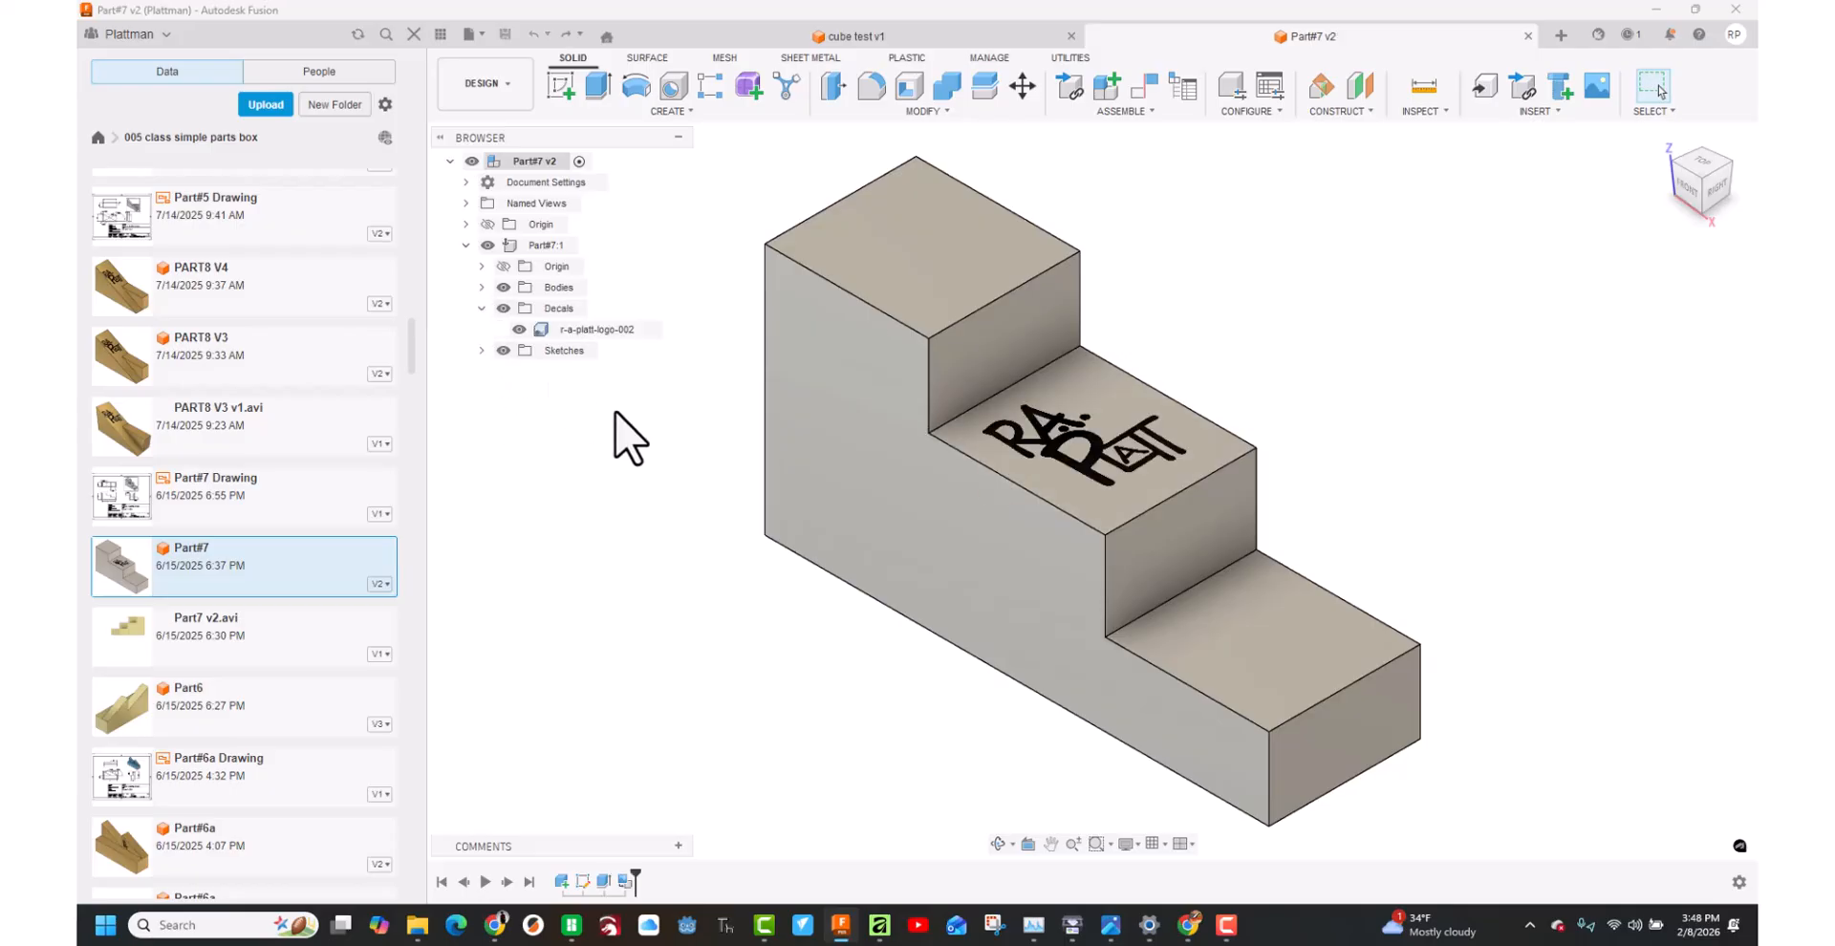
Delete the r-a-platt-logo-002 decal from the Part#7 component.
{"action": "left_click", "coordinate": [482, 308]}
{"action": "left_click", "coordinate": [467, 245]}
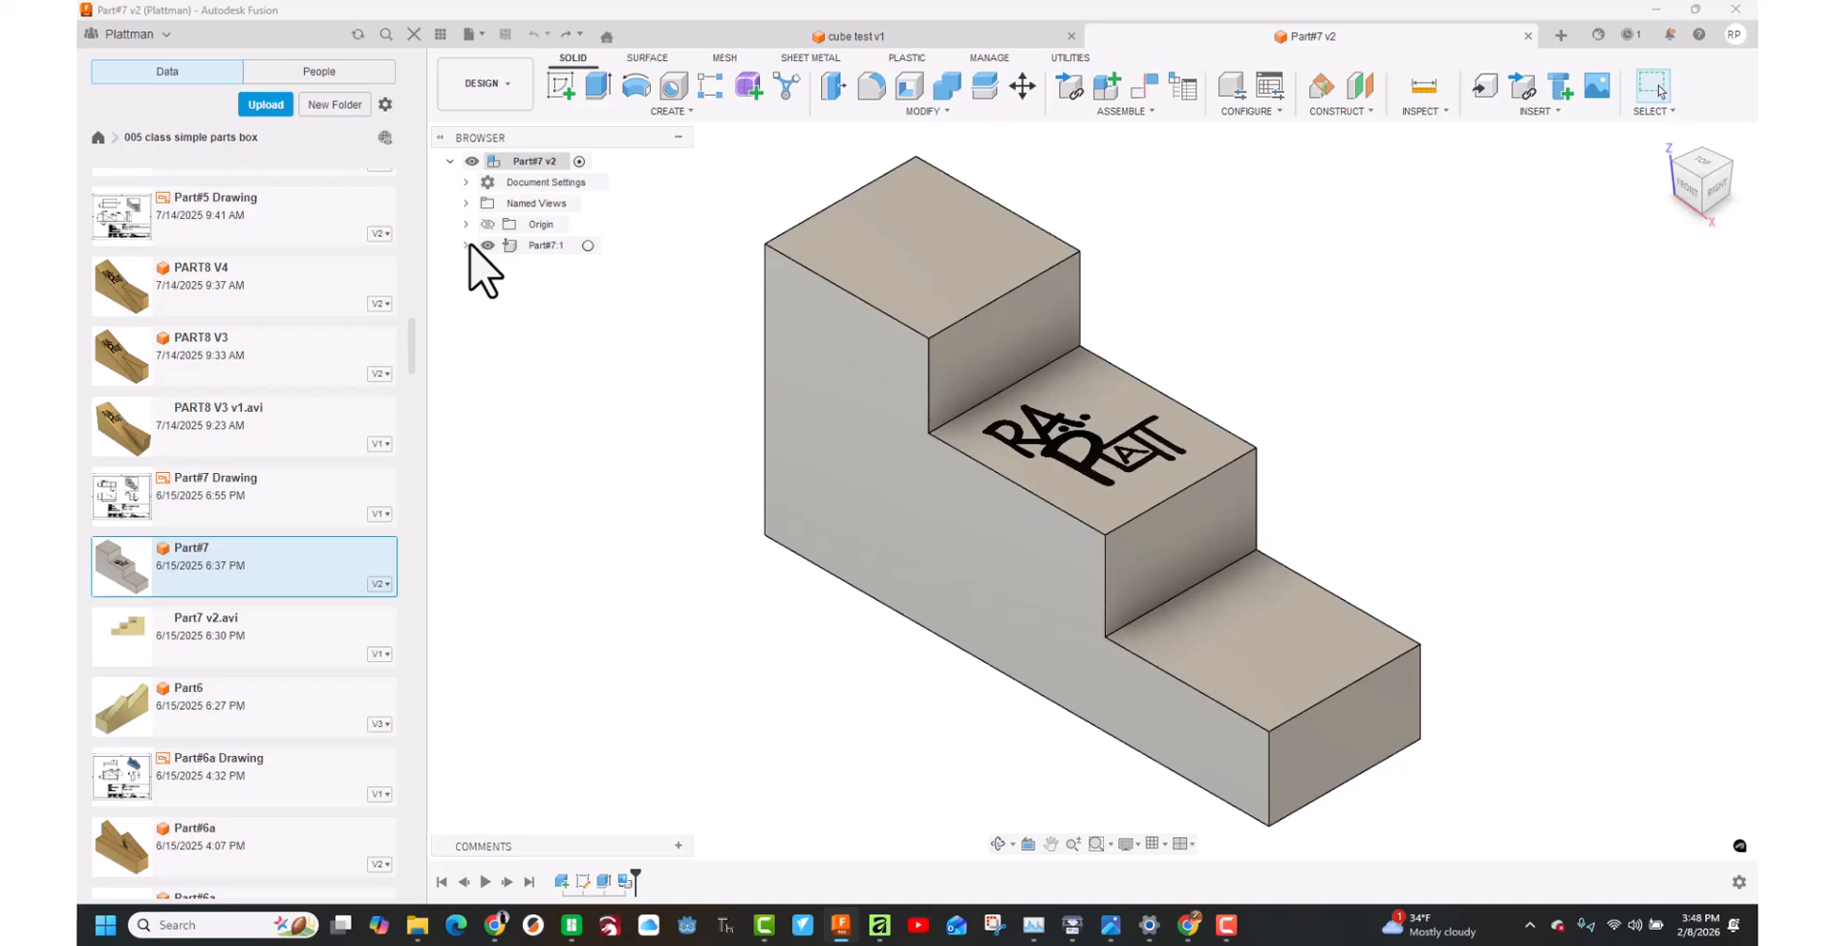
{"action": "left_click", "coordinate": [467, 245]}
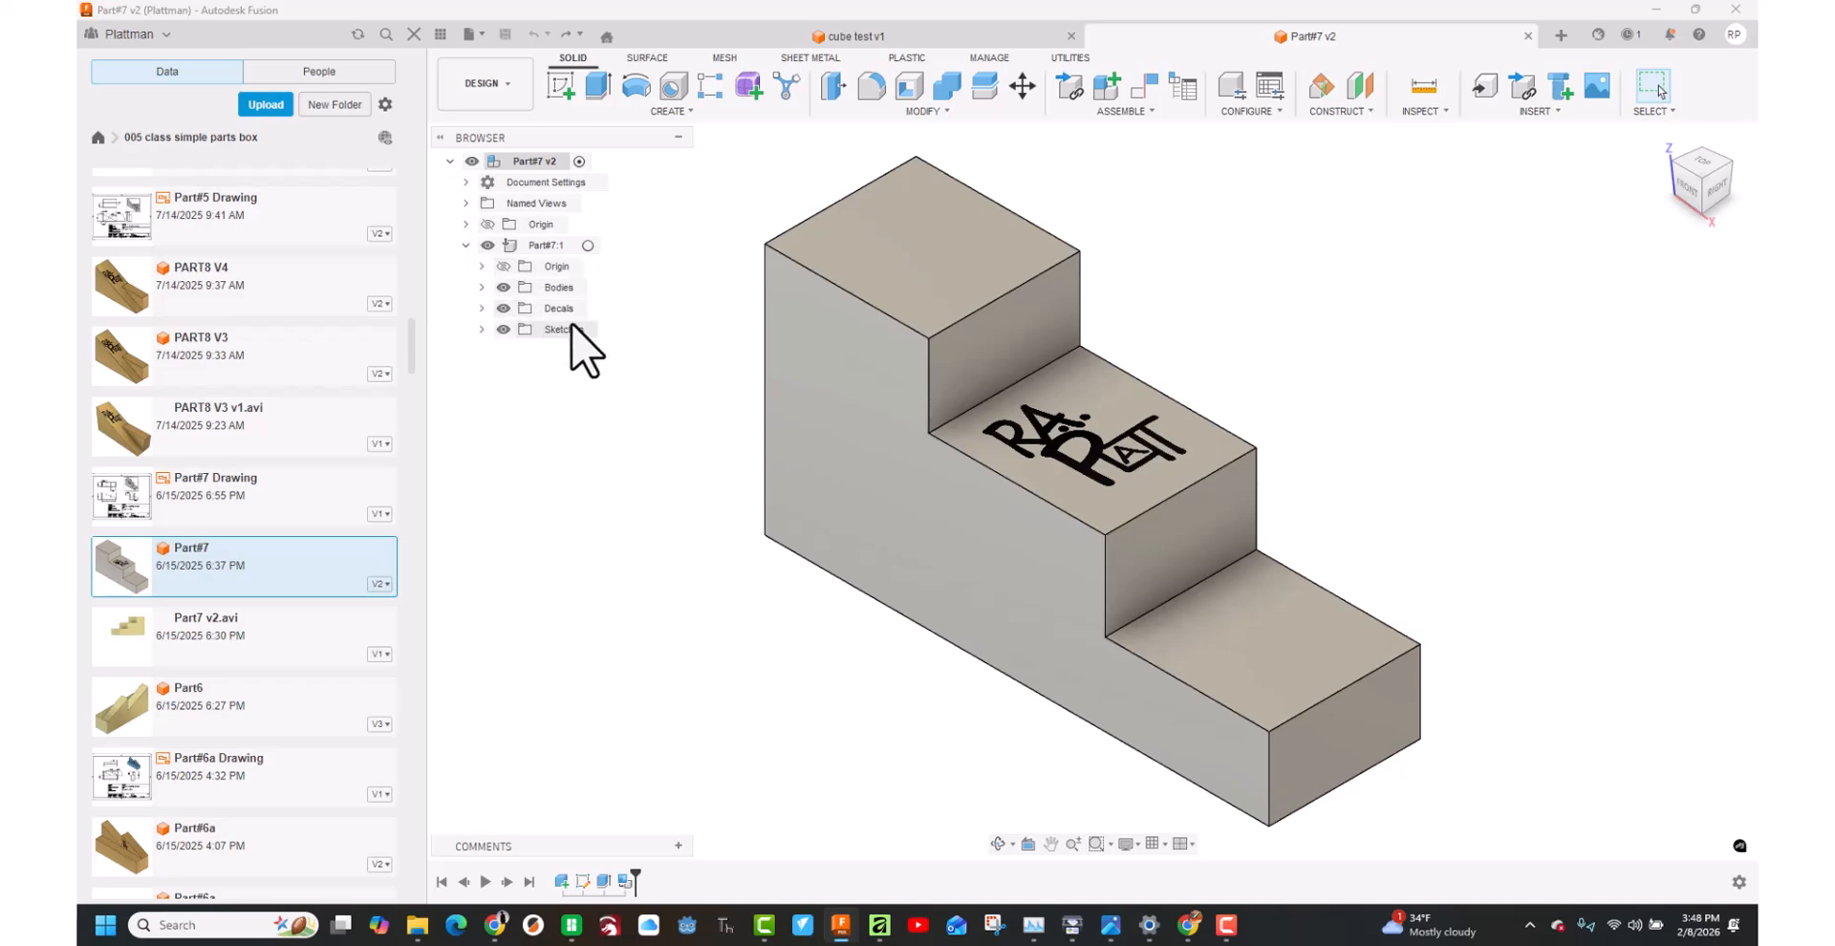
{"action": "left_click", "coordinate": [482, 308]}
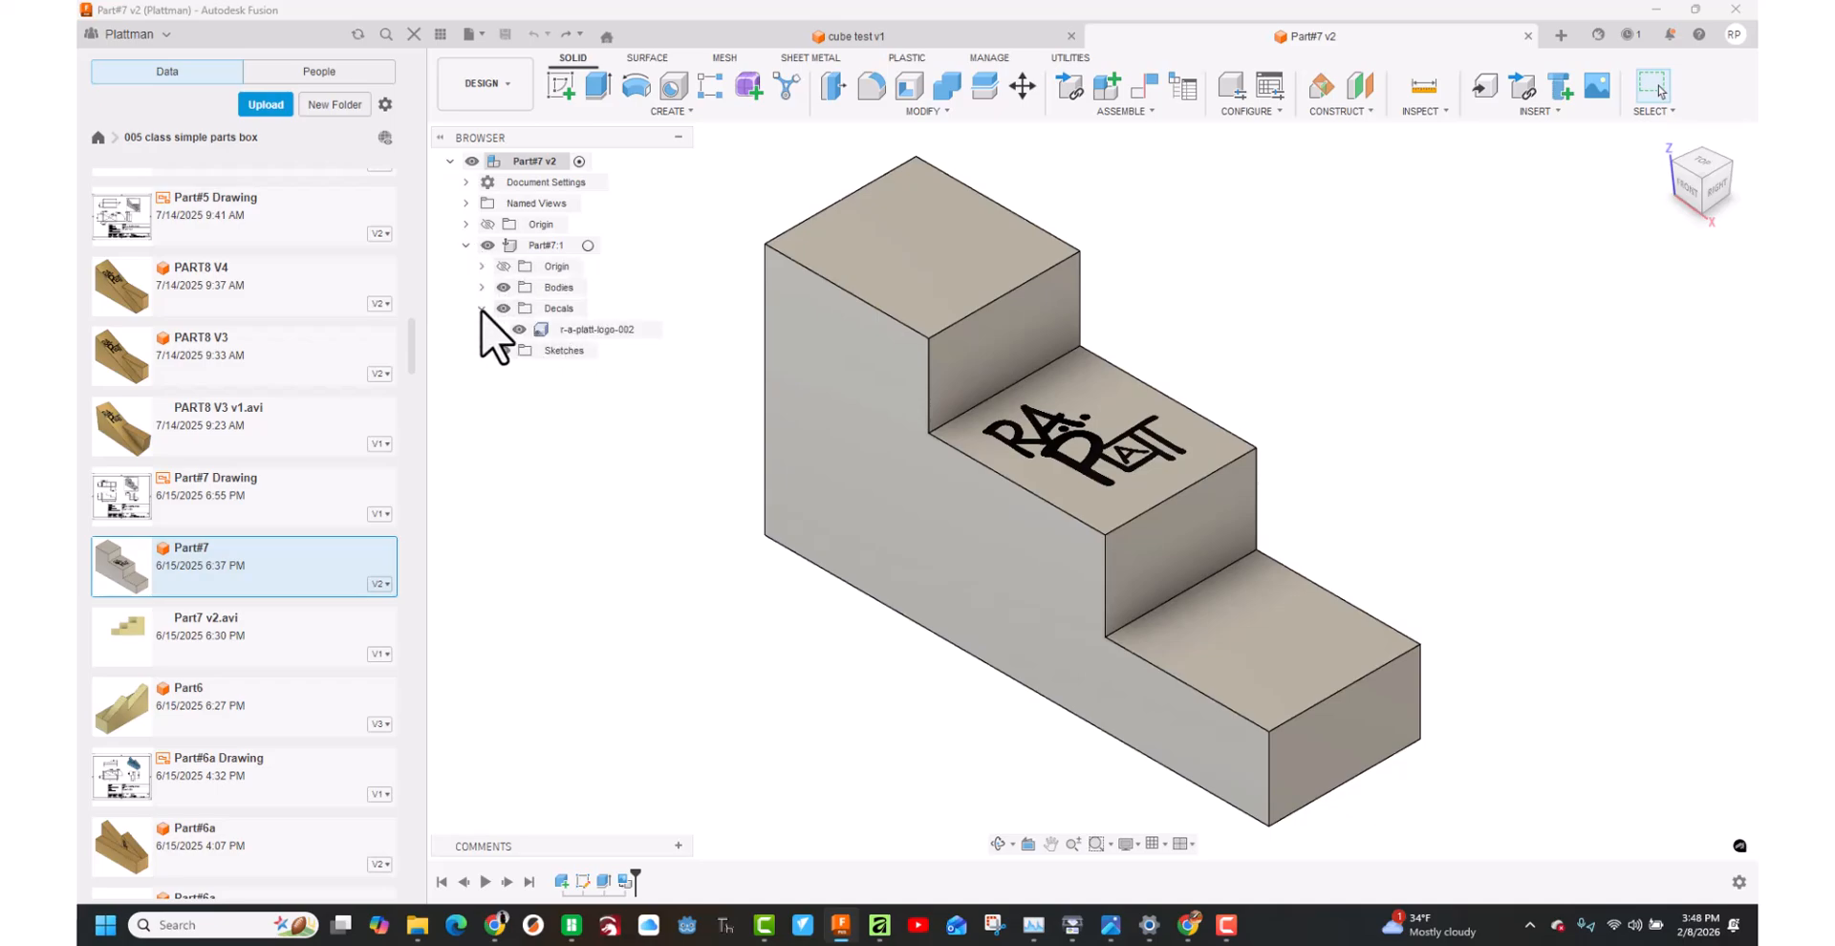
{"action": "right_click", "coordinate": [582, 336]}
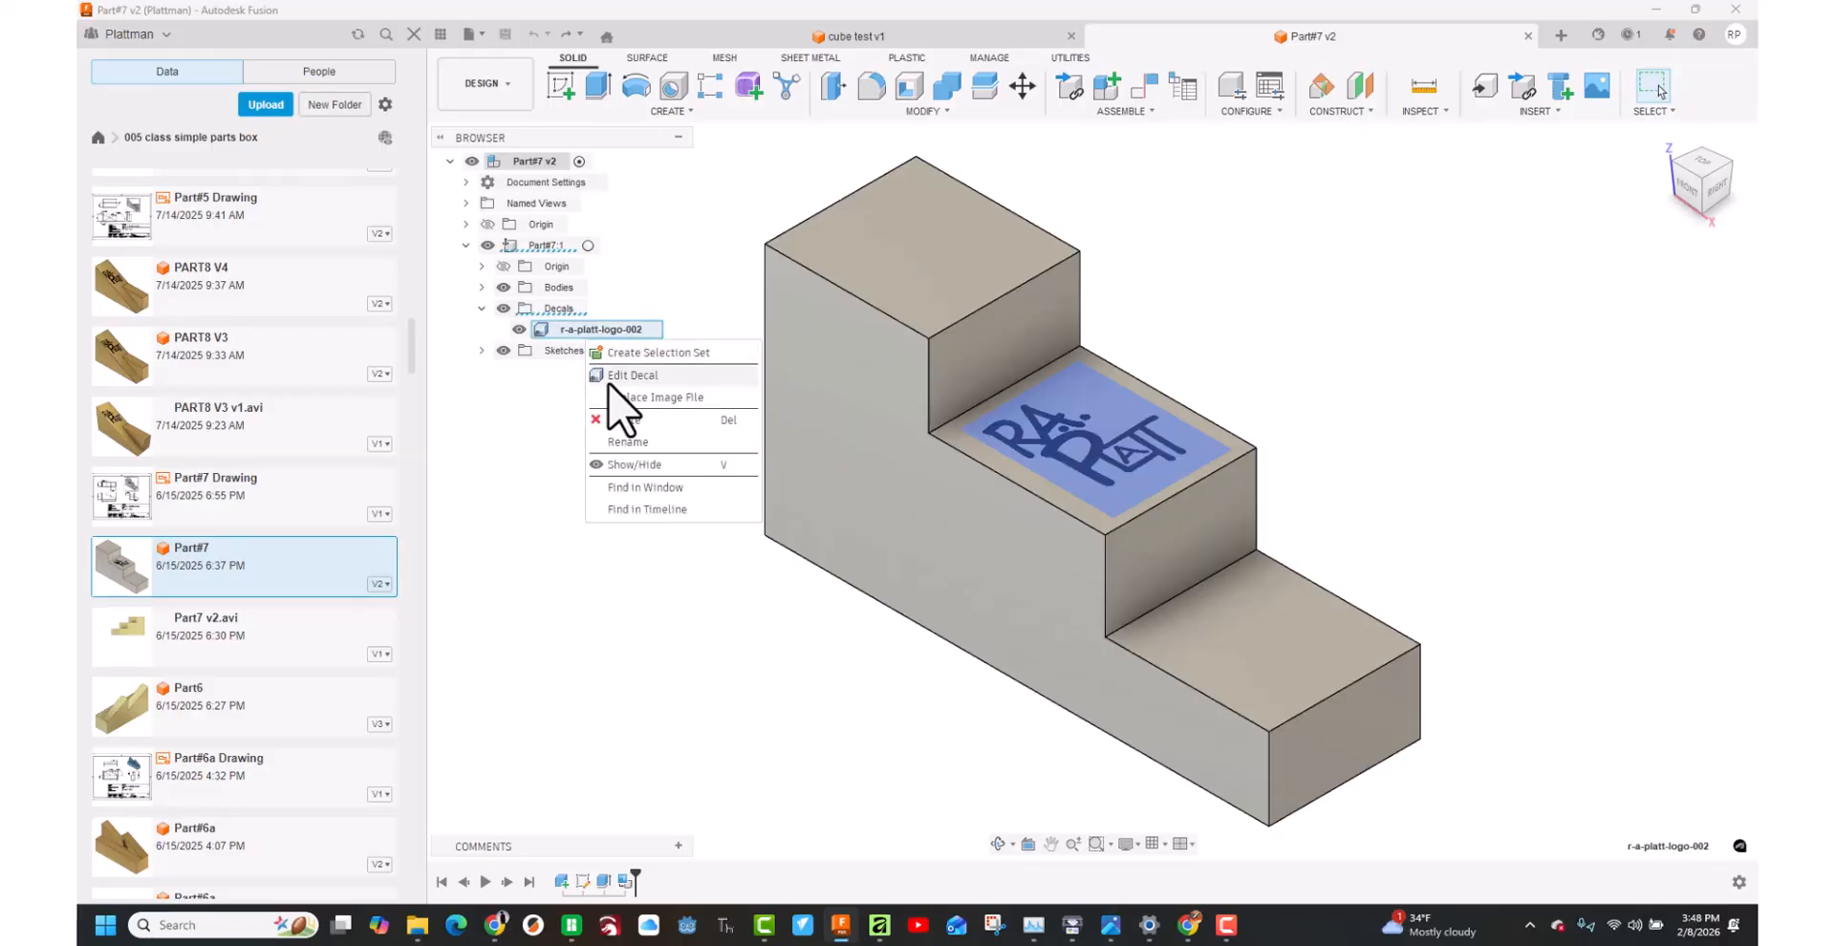
{"action": "left_click", "coordinate": [610, 421]}
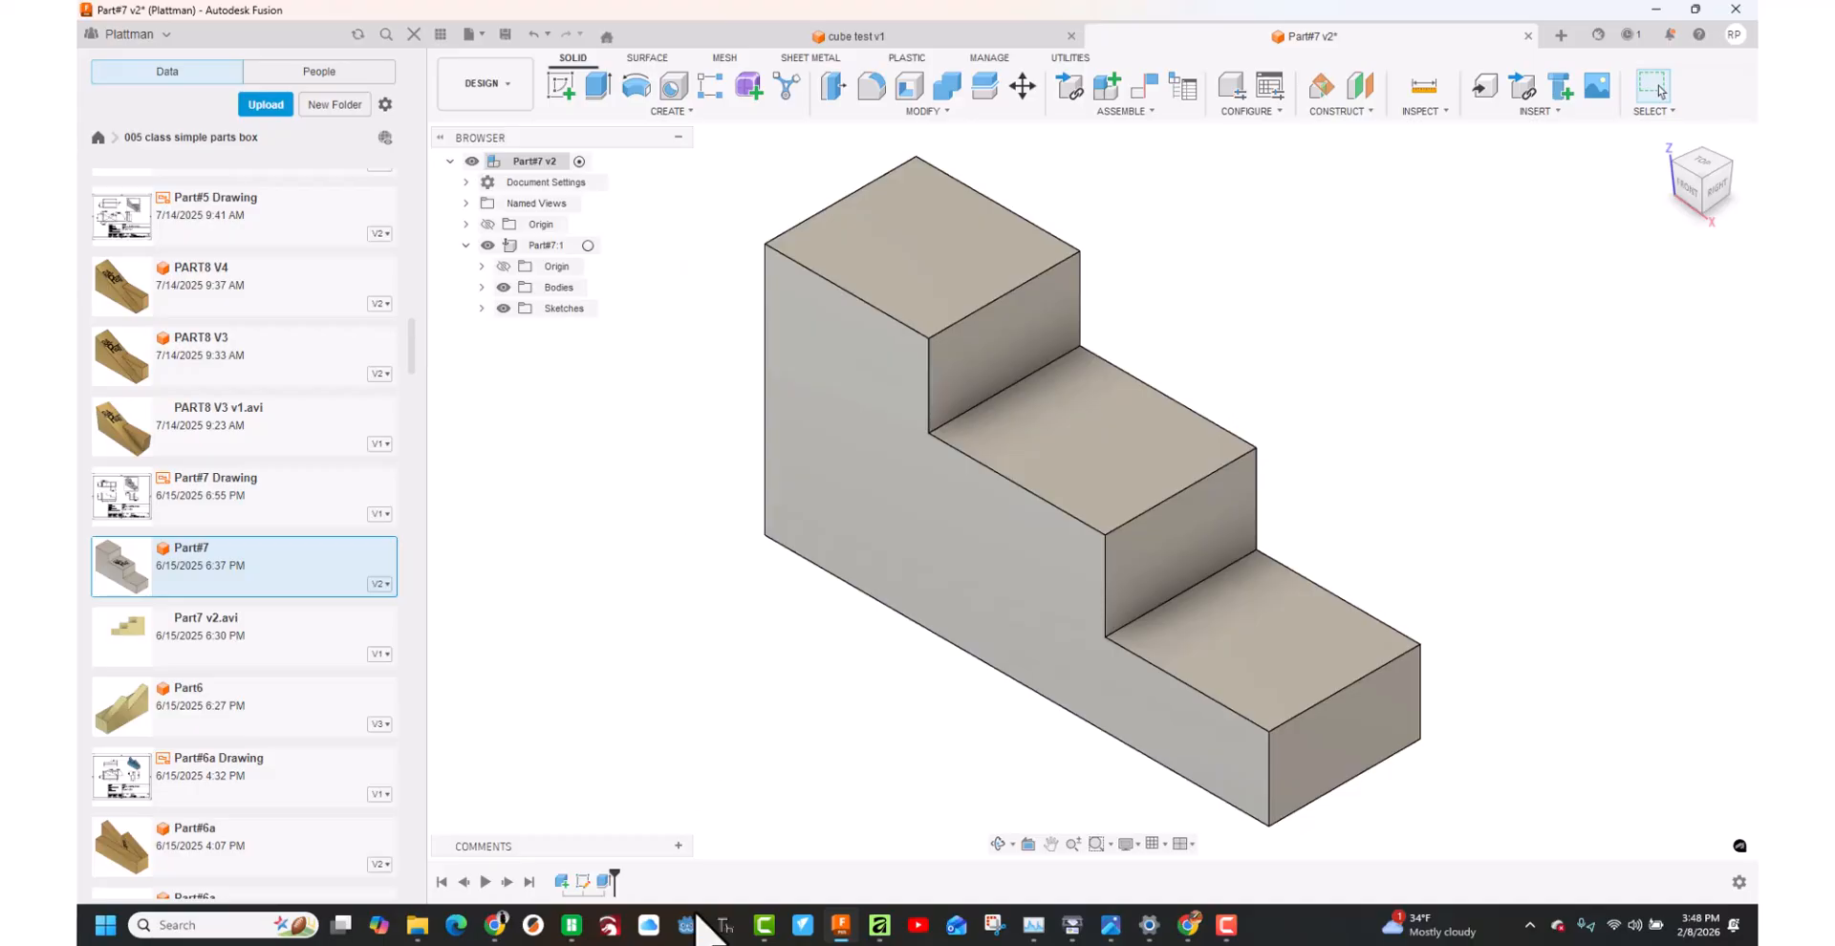
Switch to Affinity and start setting up a new document.
{"action": "left_click", "coordinate": [878, 925]}
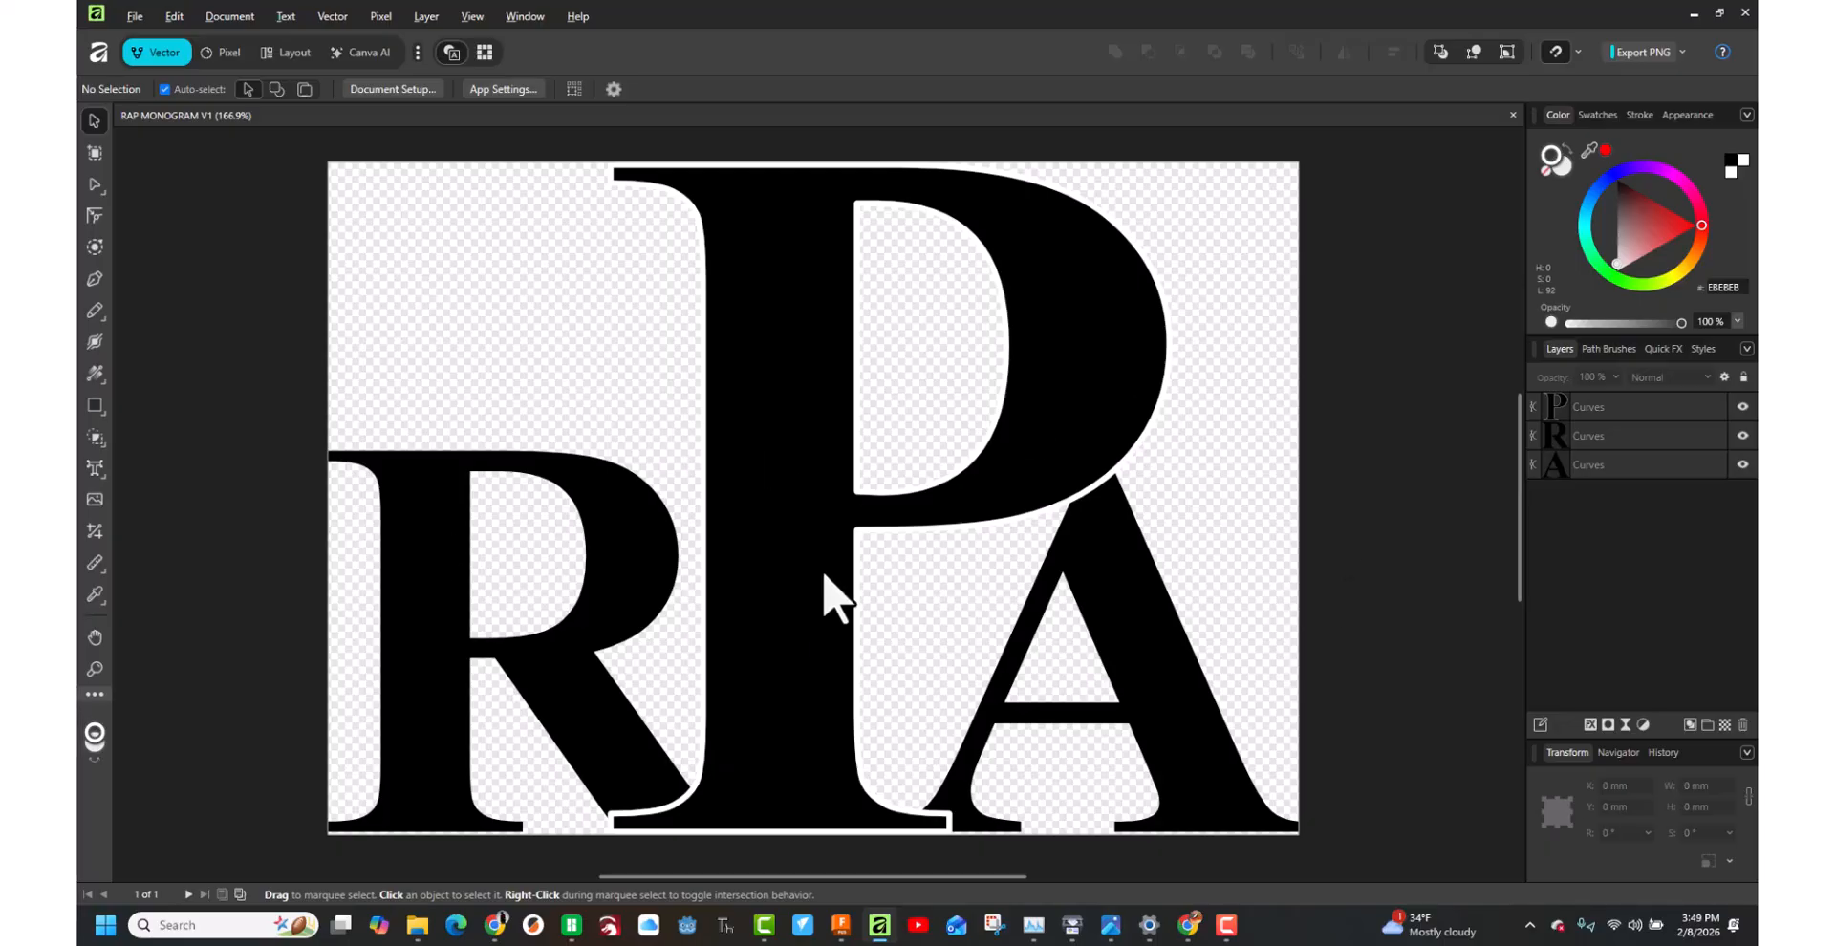
{"action": "left_click", "coordinate": [136, 16]}
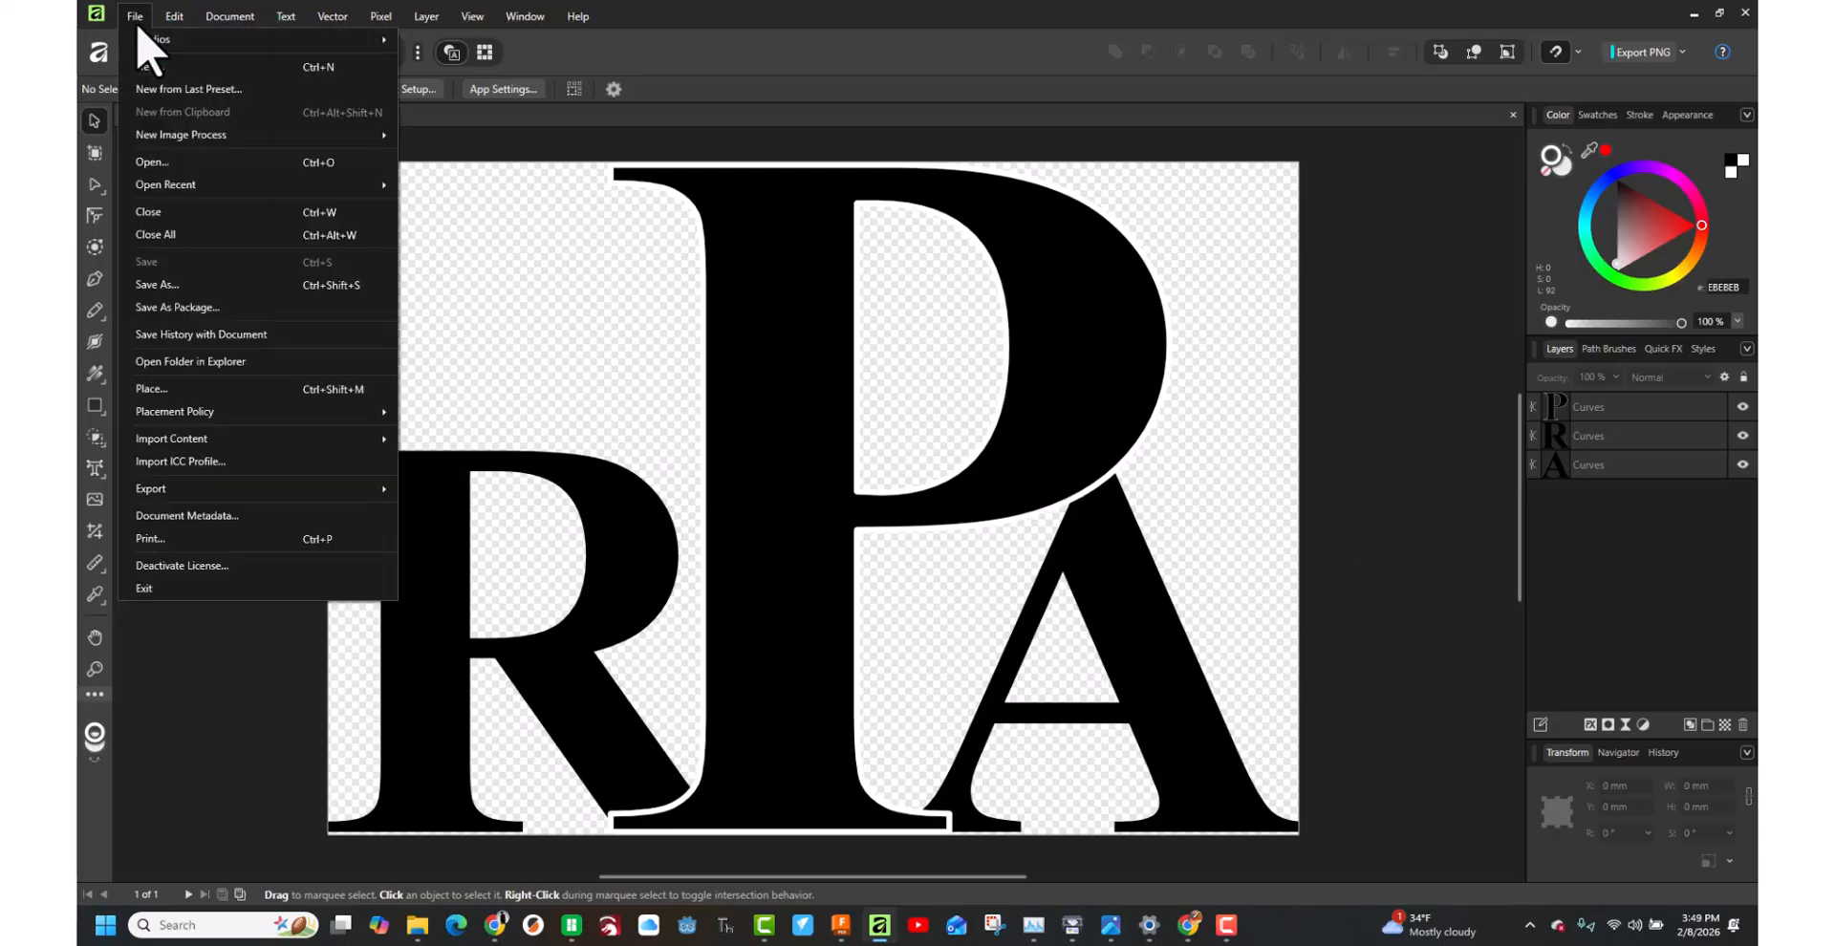
{"action": "key", "text": "Escape"}
{"action": "key", "text": "ctrl+n"}
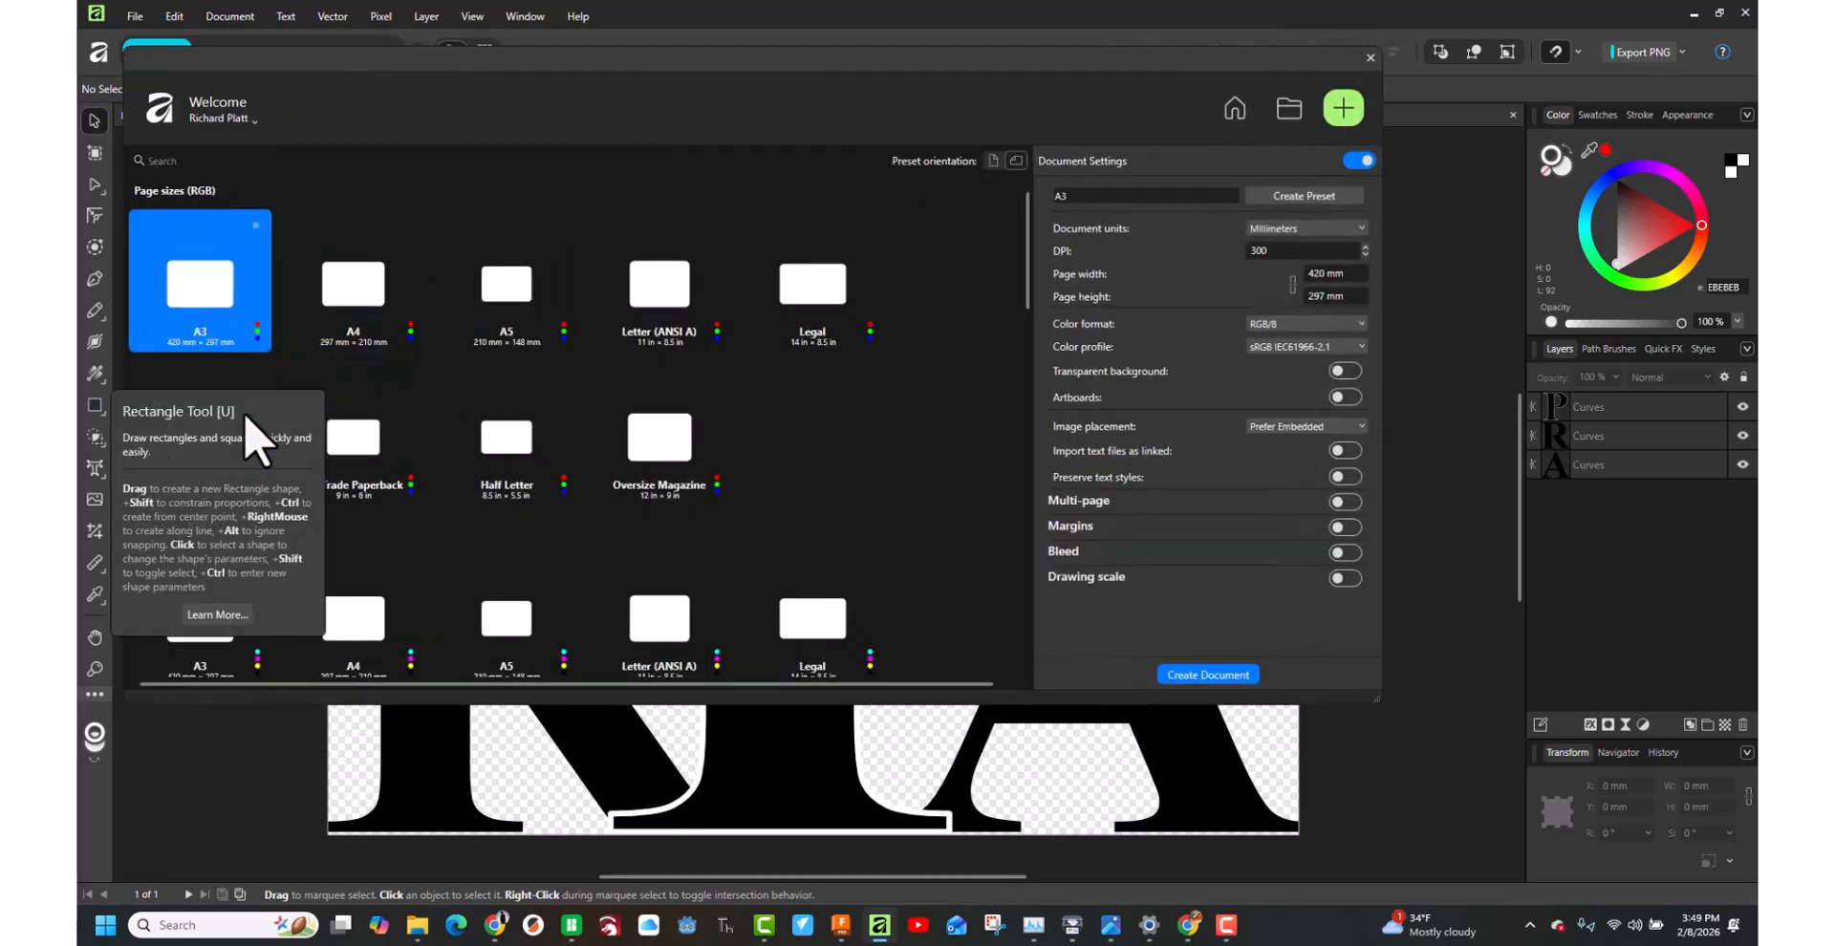
Create a document in inches, 11 in wide by 8.5 in high, with a transparent background.
{"action": "left_click", "coordinate": [1273, 230]}
{"action": "left_click", "coordinate": [1273, 313]}
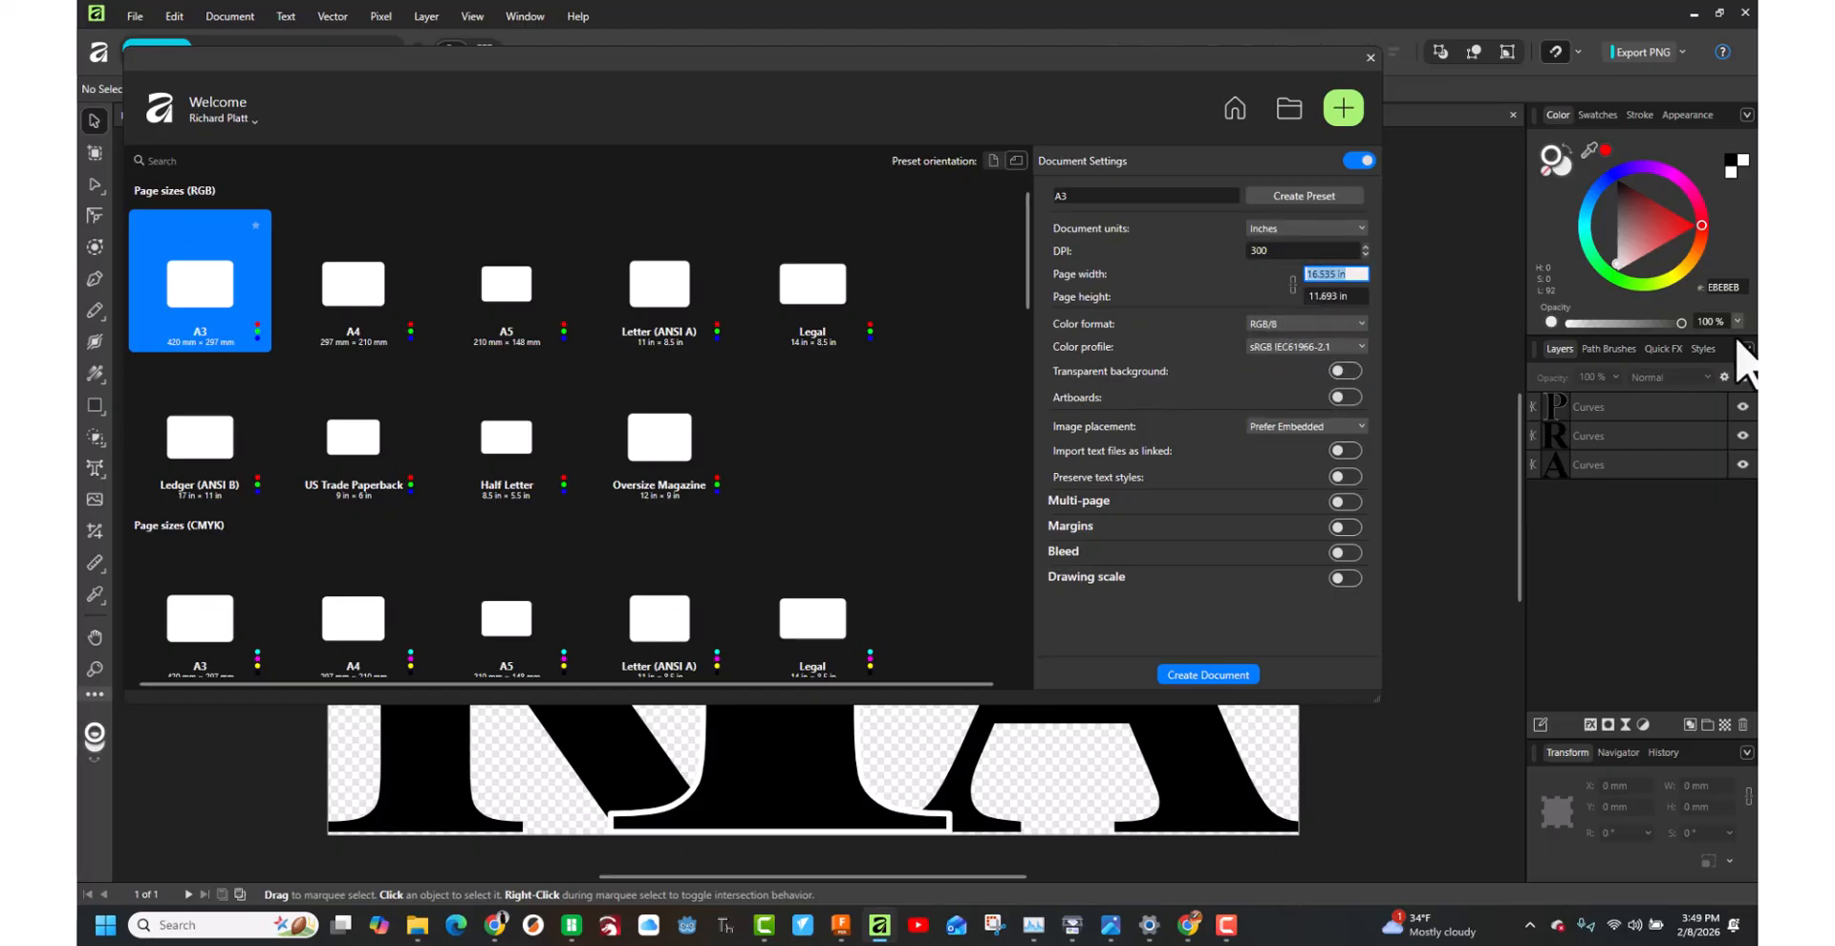
{"action": "type", "text": "11"}
{"action": "key", "text": "Tab"}
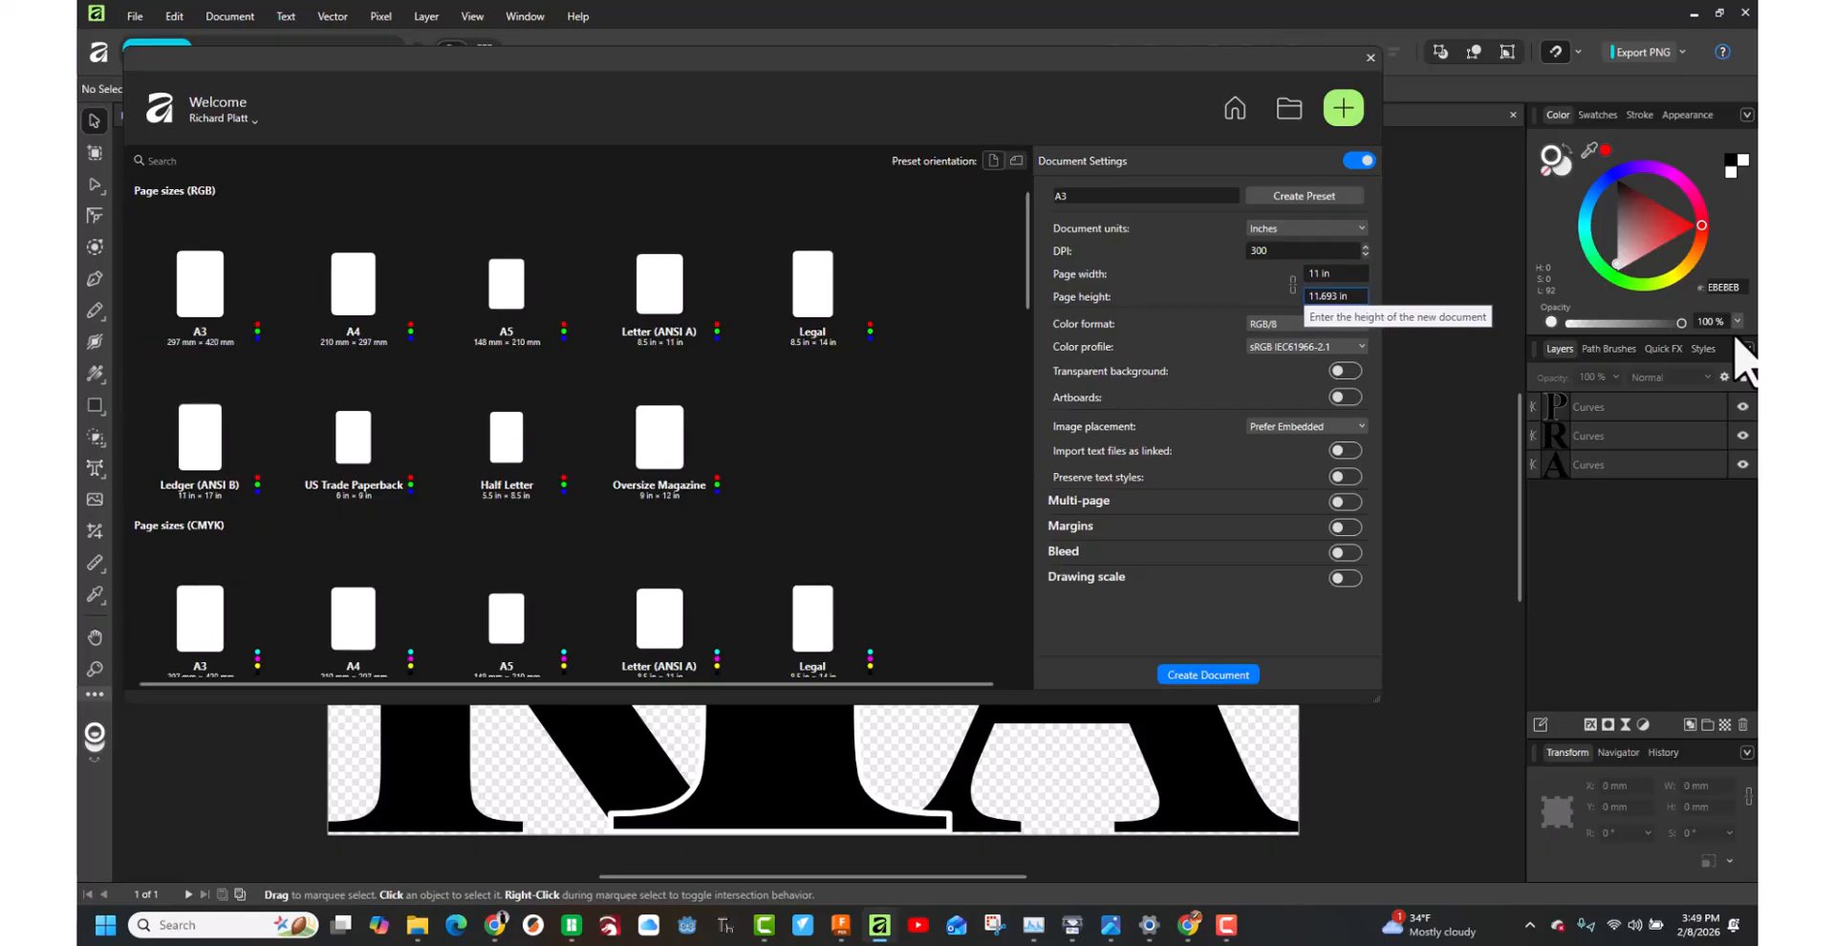
{"action": "type", "text": "8.5"}
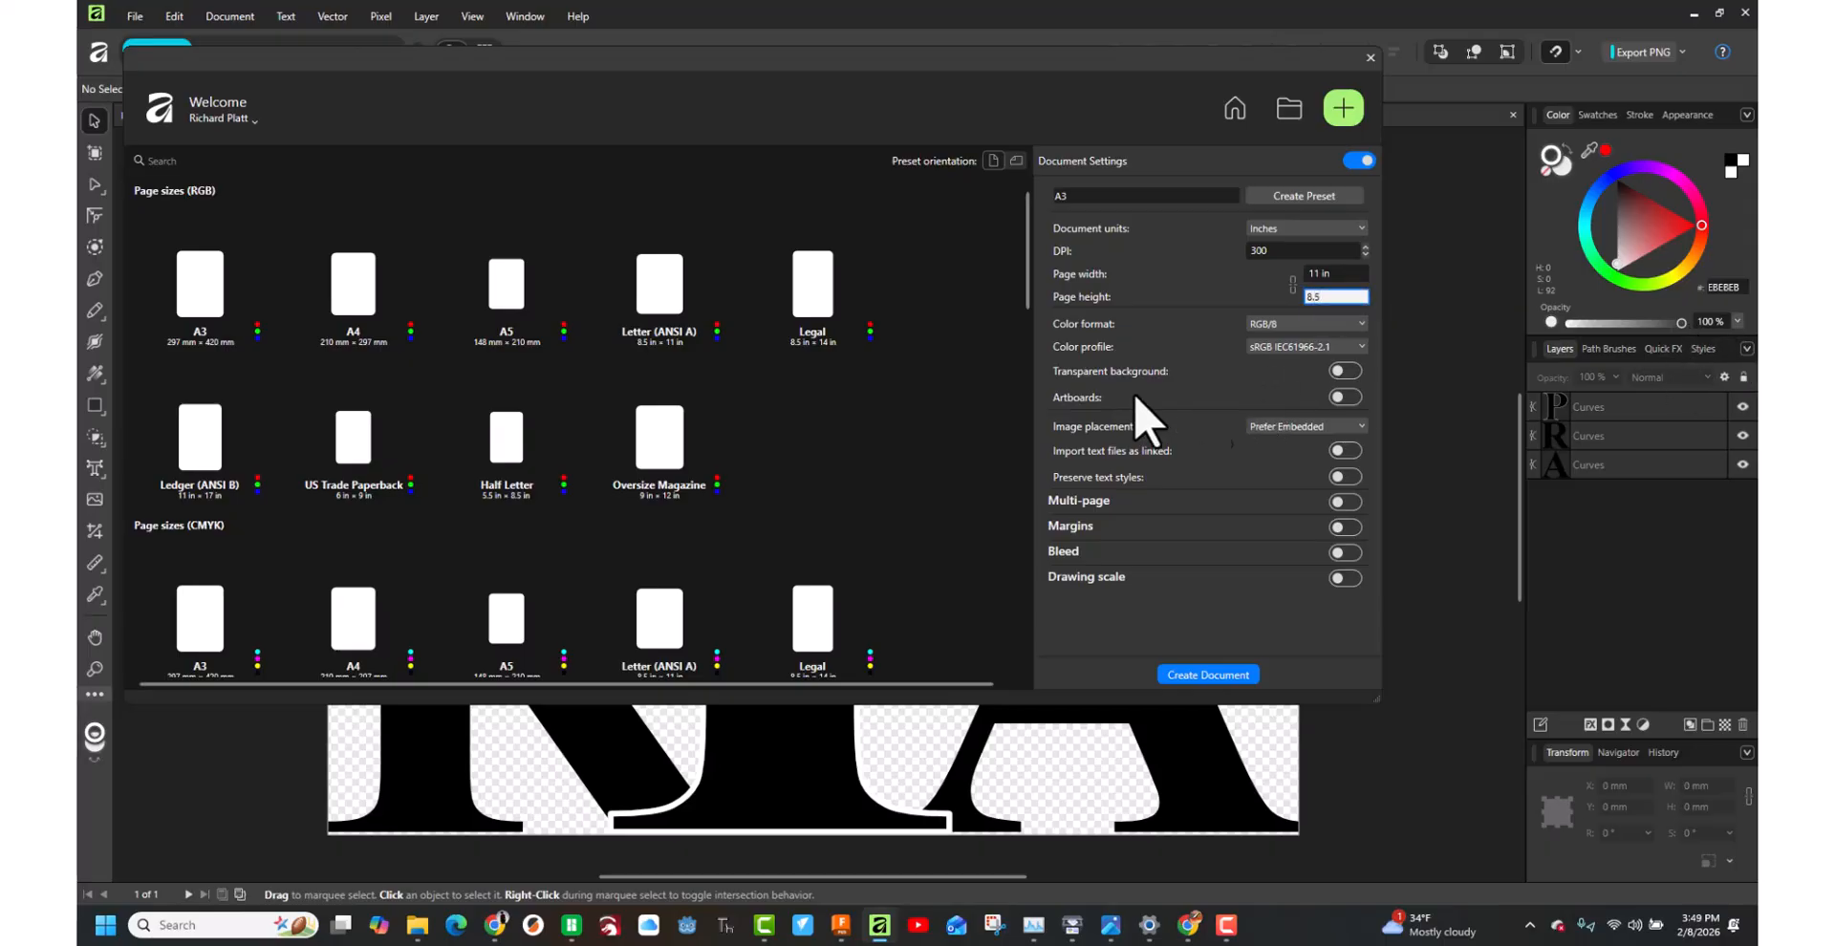
{"action": "left_click", "coordinate": [1346, 370]}
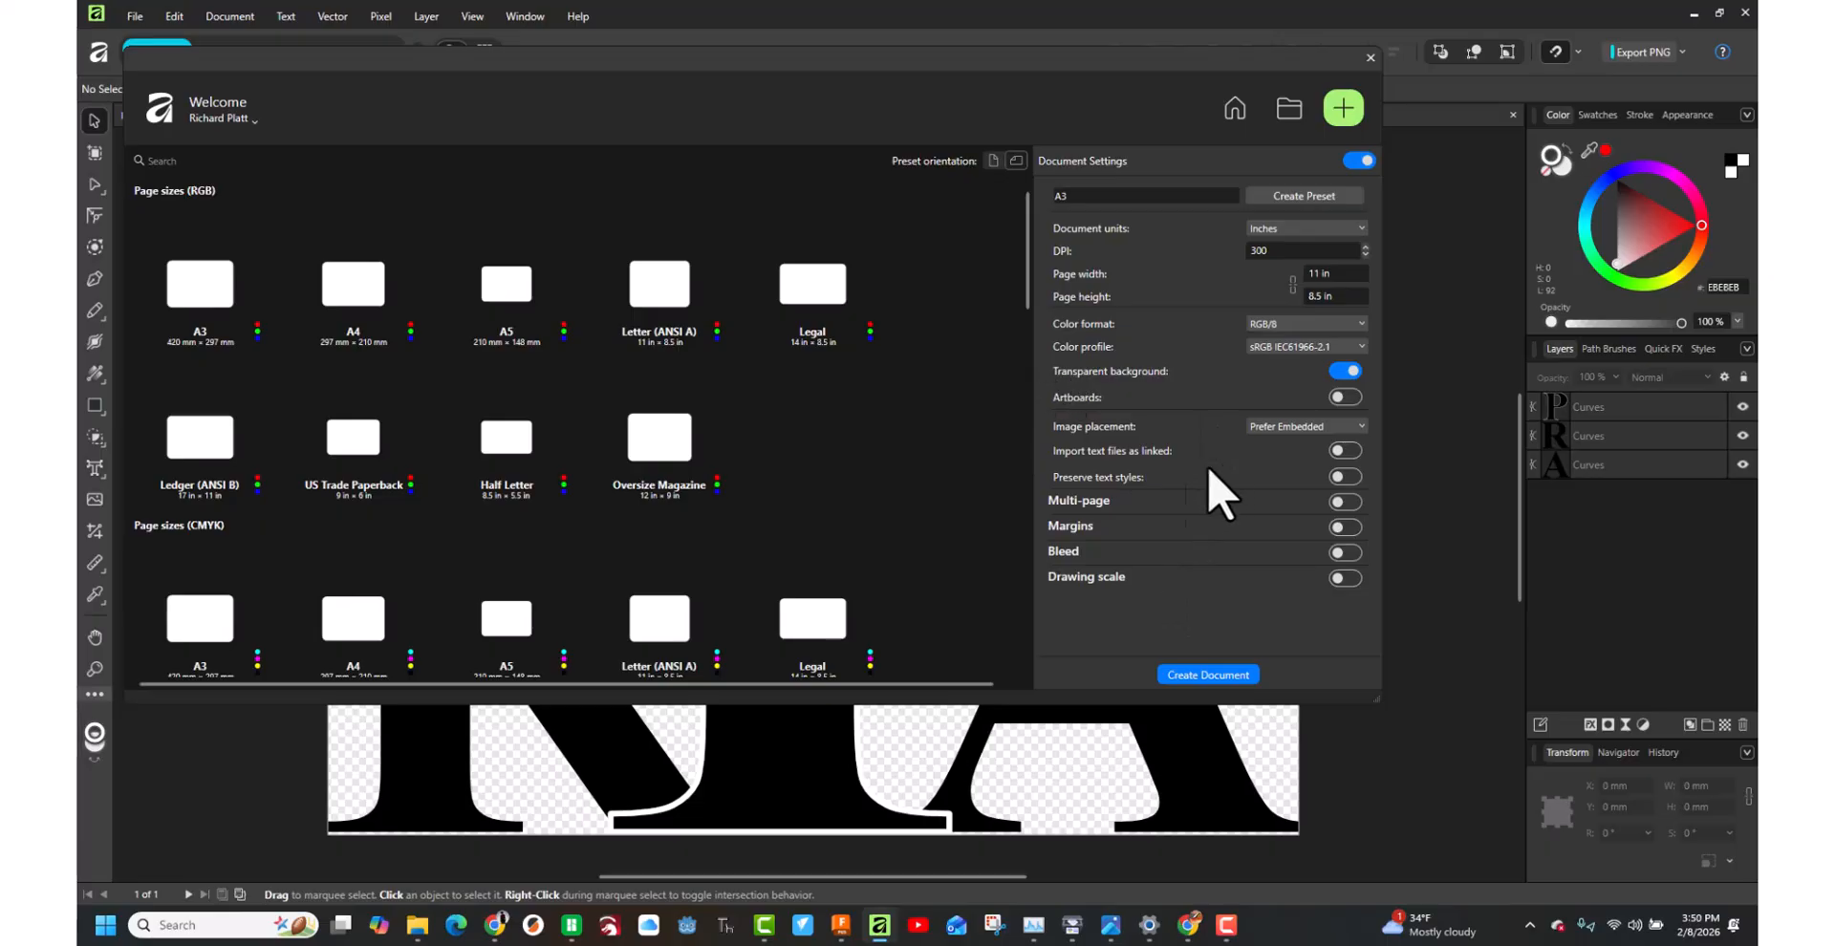
{"action": "left_click", "coordinate": [1190, 668]}
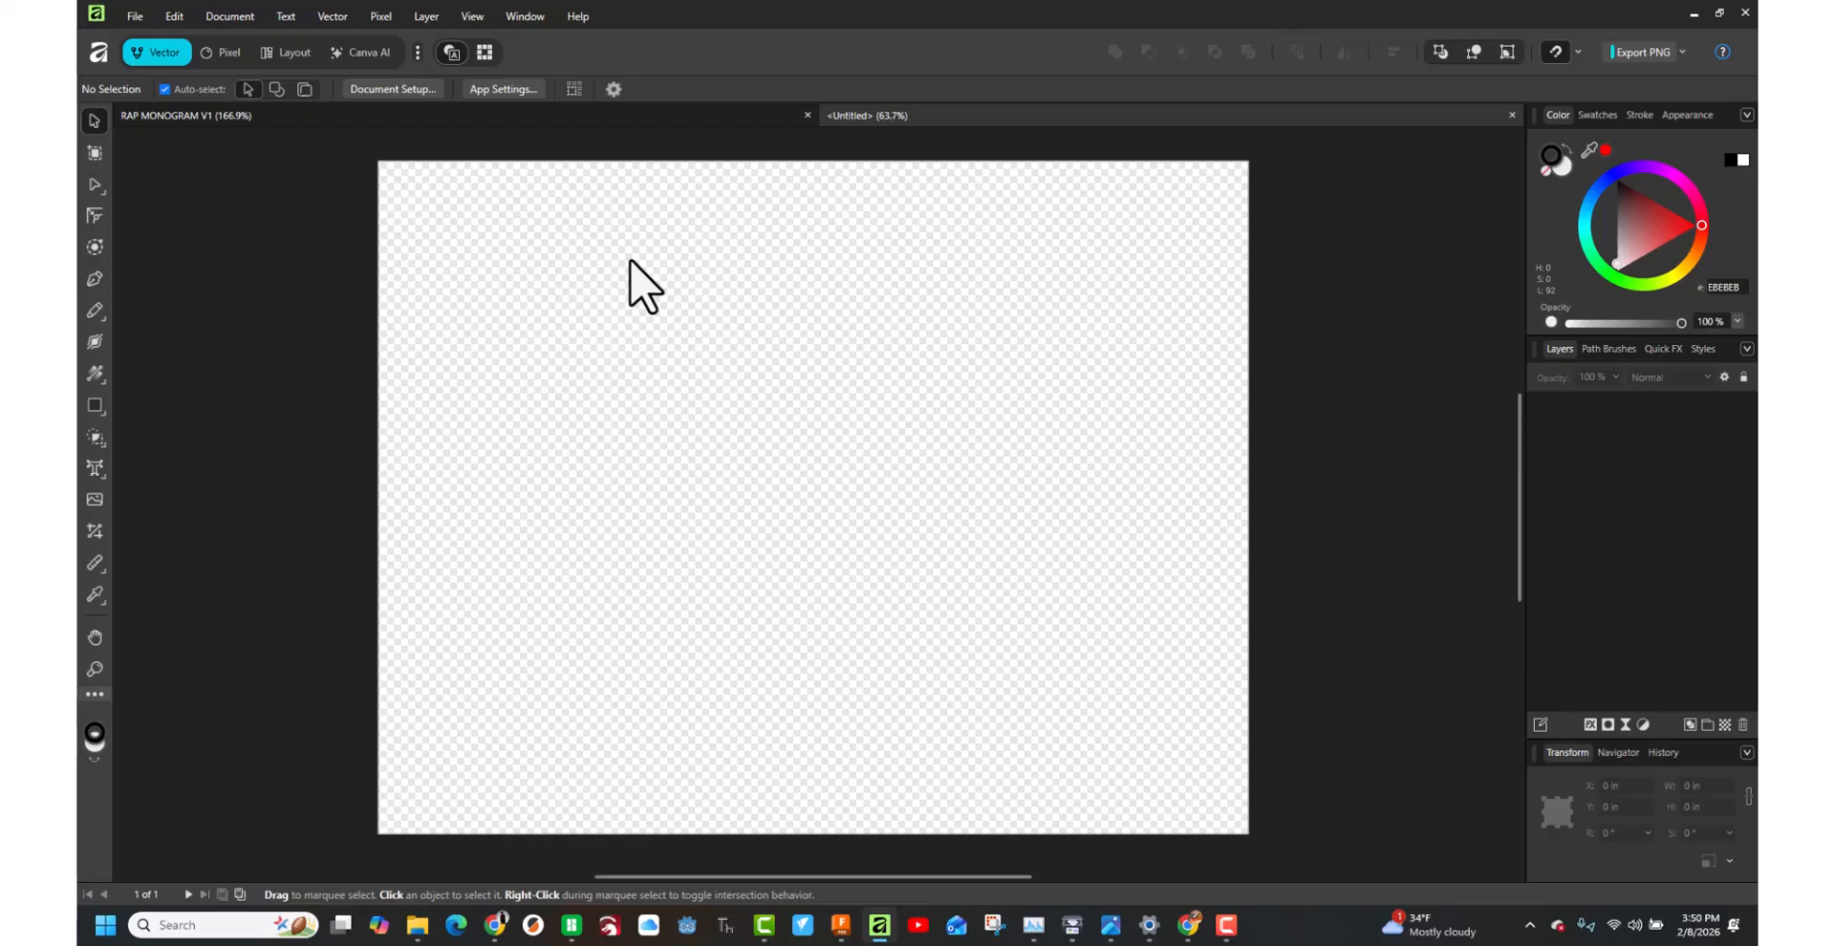
Set the Artistic Text tool to Times New Roman at 144 pt.
{"action": "left_click", "coordinate": [94, 464]}
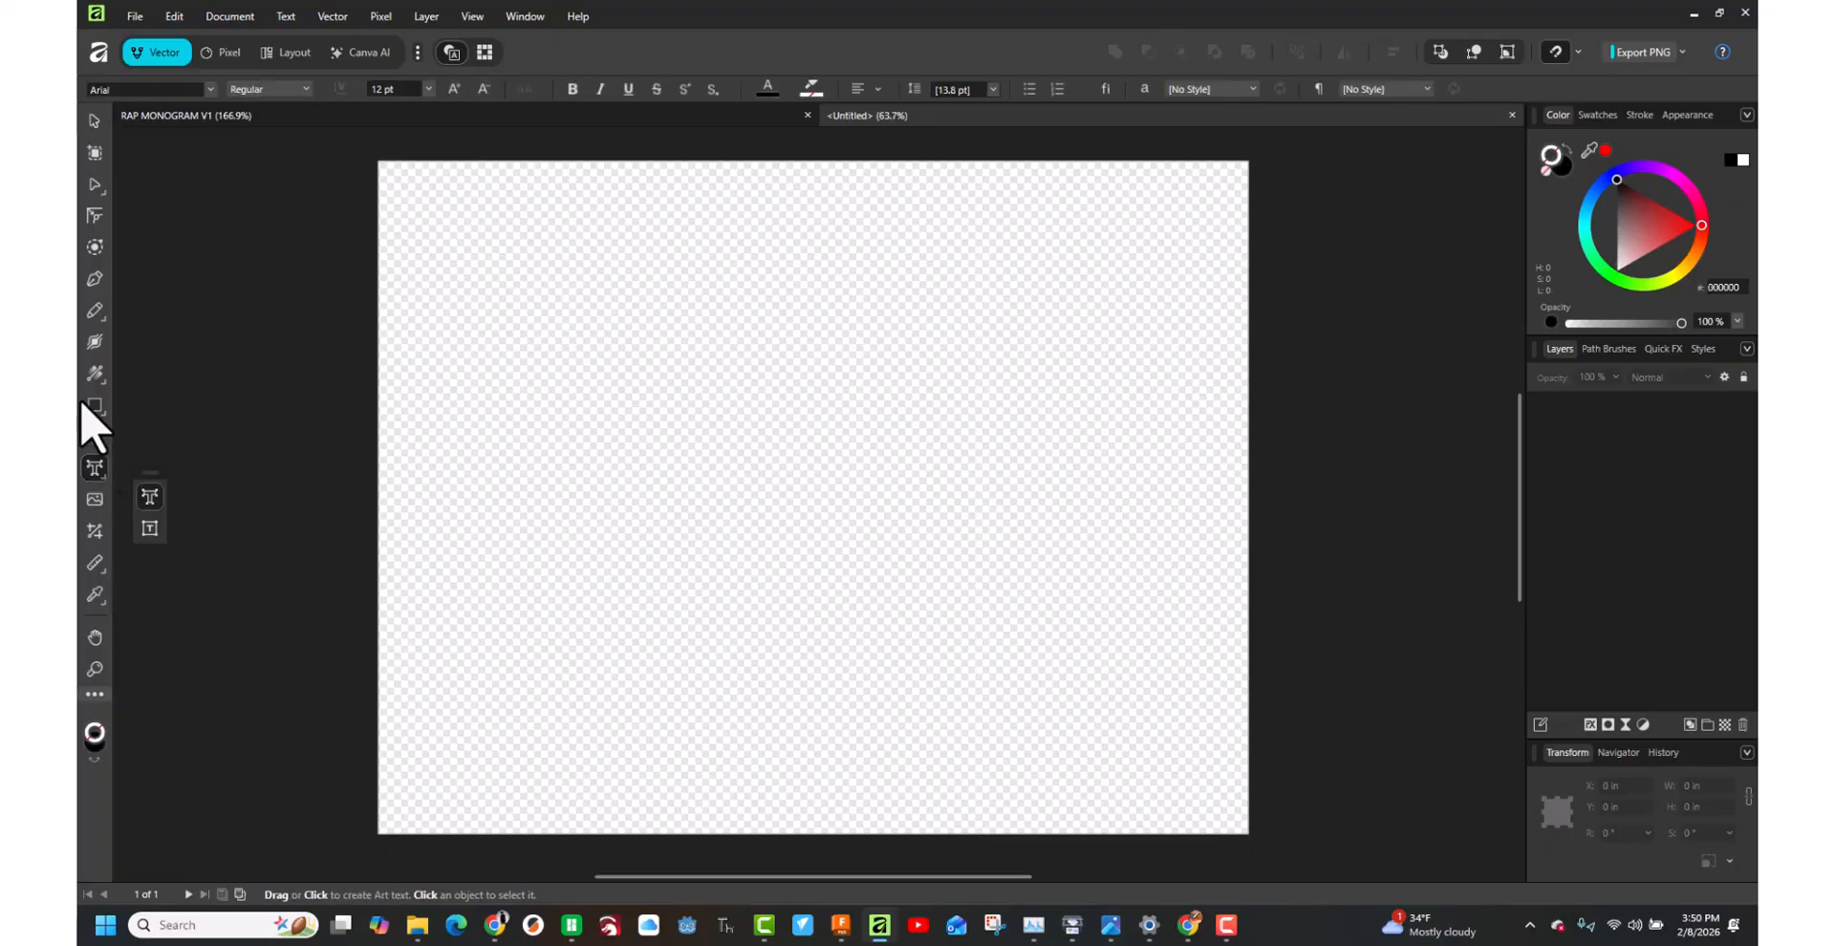
{"action": "left_click", "coordinate": [428, 88]}
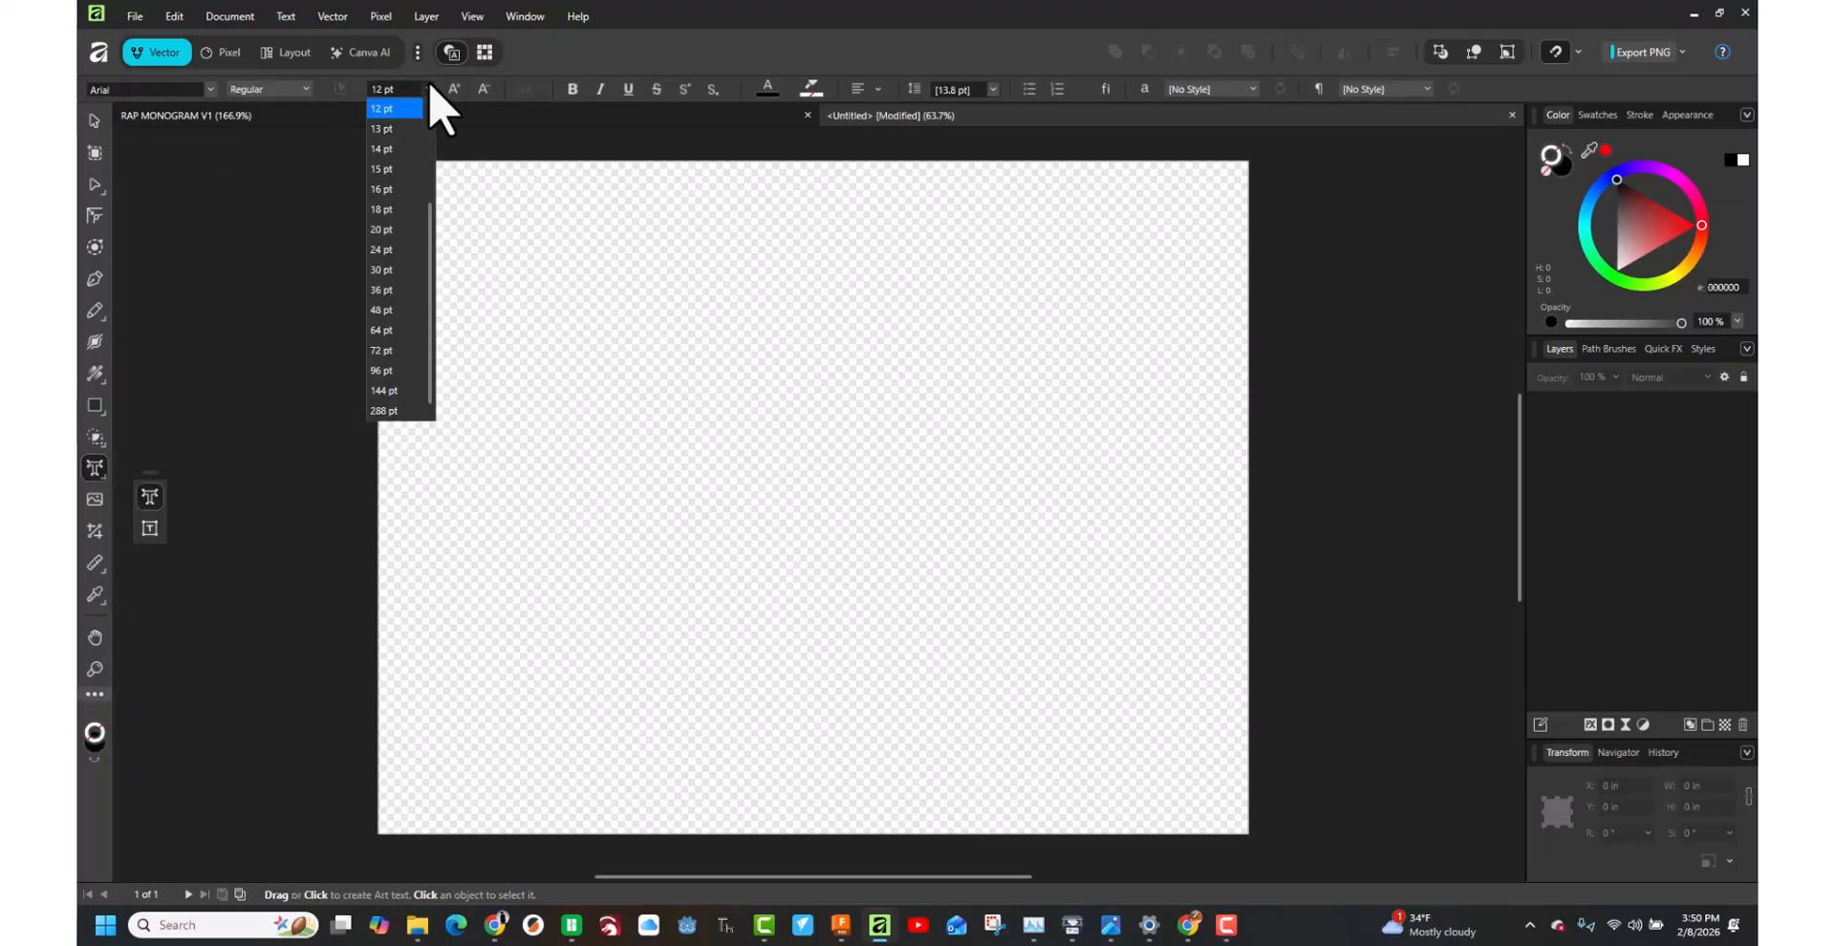
{"action": "left_click", "coordinate": [381, 390]}
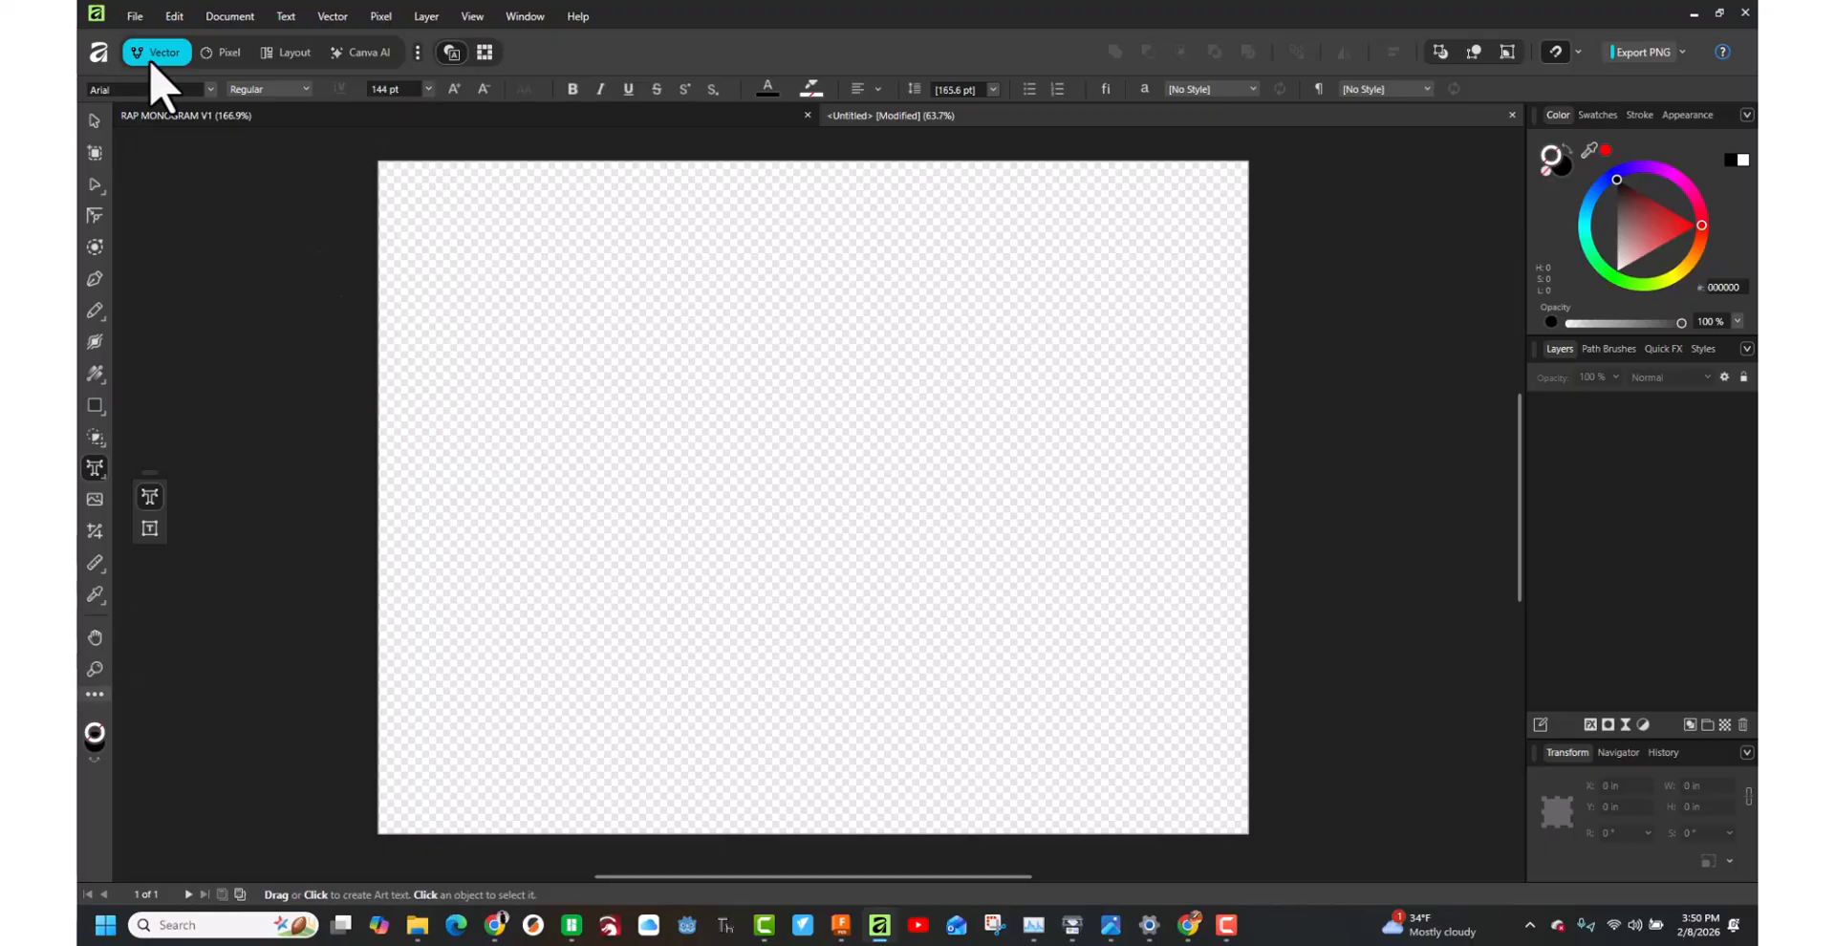
{"action": "left_click", "coordinate": [212, 88]}
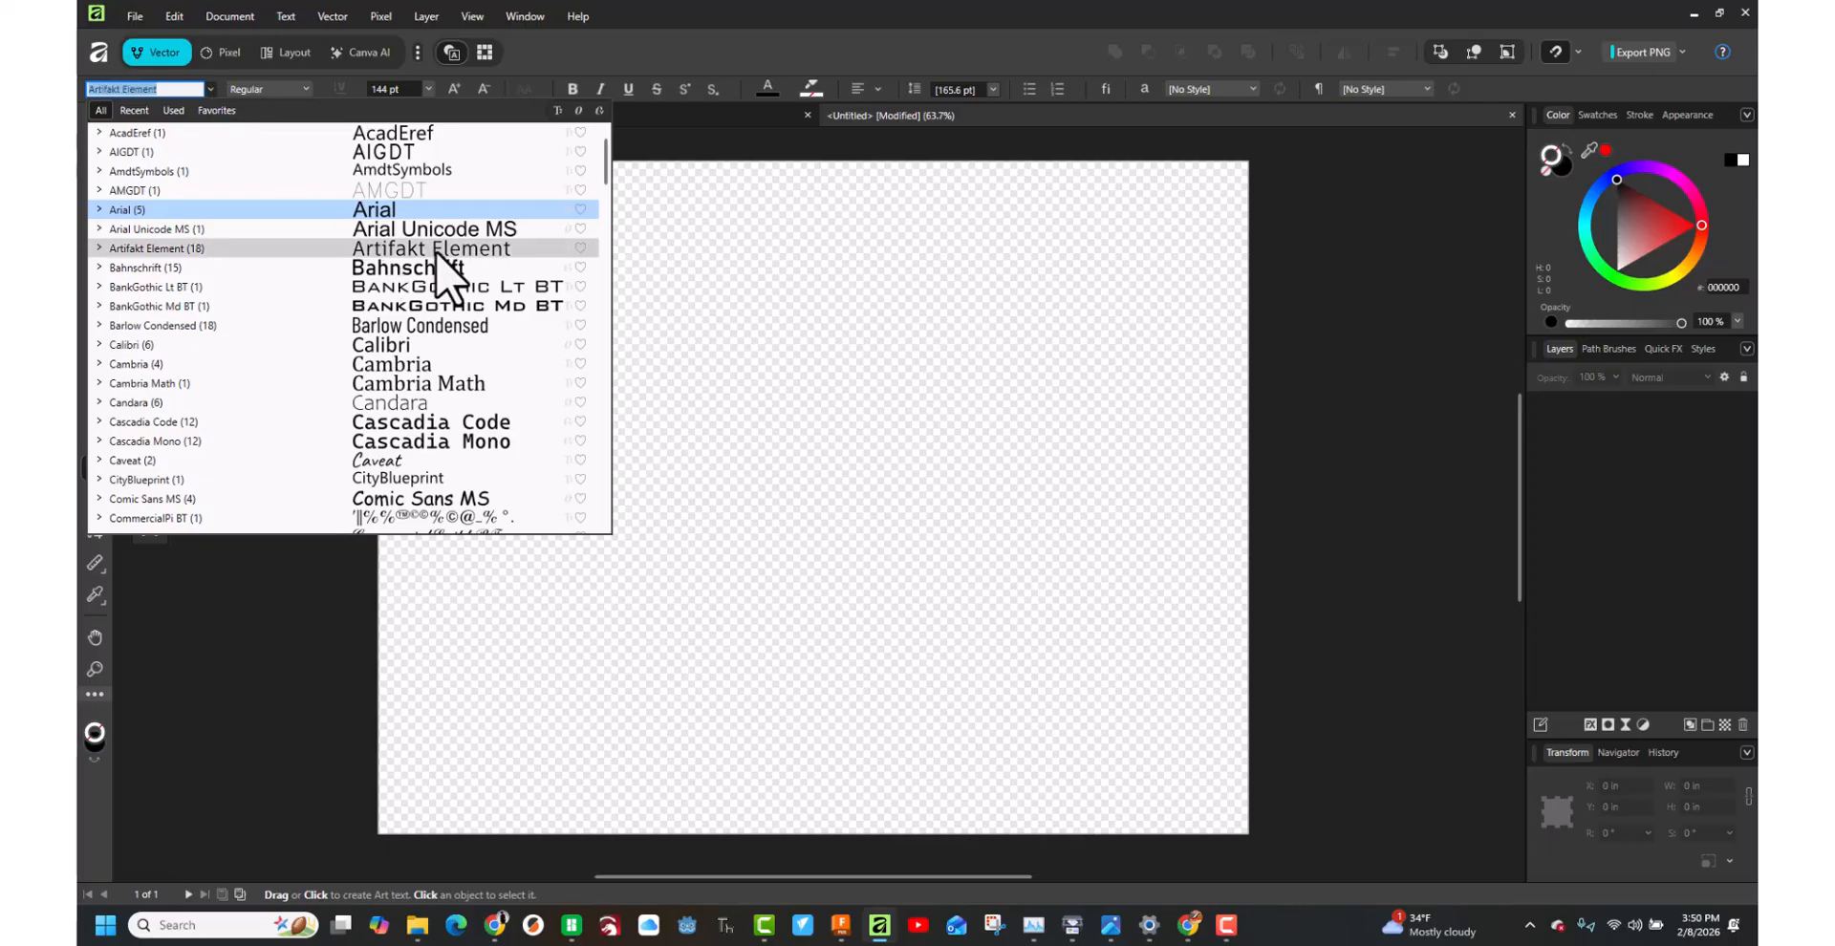
{"action": "scroll", "coordinate": [456, 240], "scroll_direction": "down", "scroll_amount": 2}
{"action": "scroll", "coordinate": [420, 268], "scroll_direction": "down", "scroll_amount": 20}
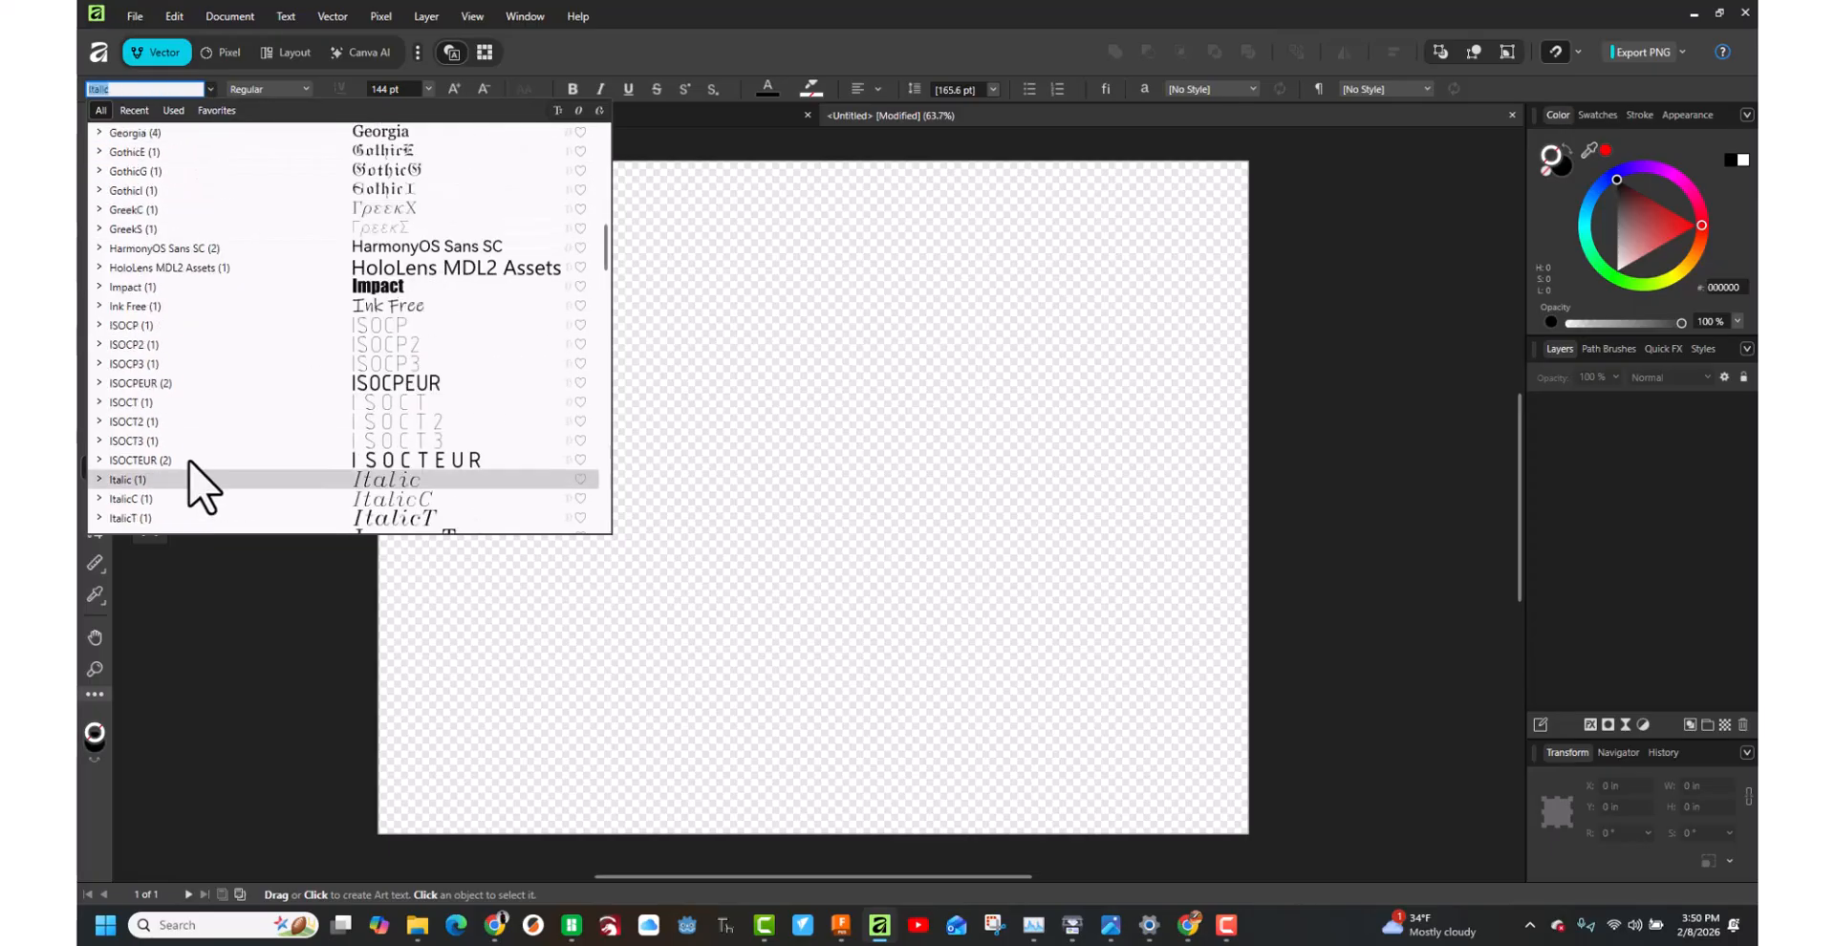
{"action": "scroll", "coordinate": [136, 444], "scroll_direction": "down", "scroll_amount": 20}
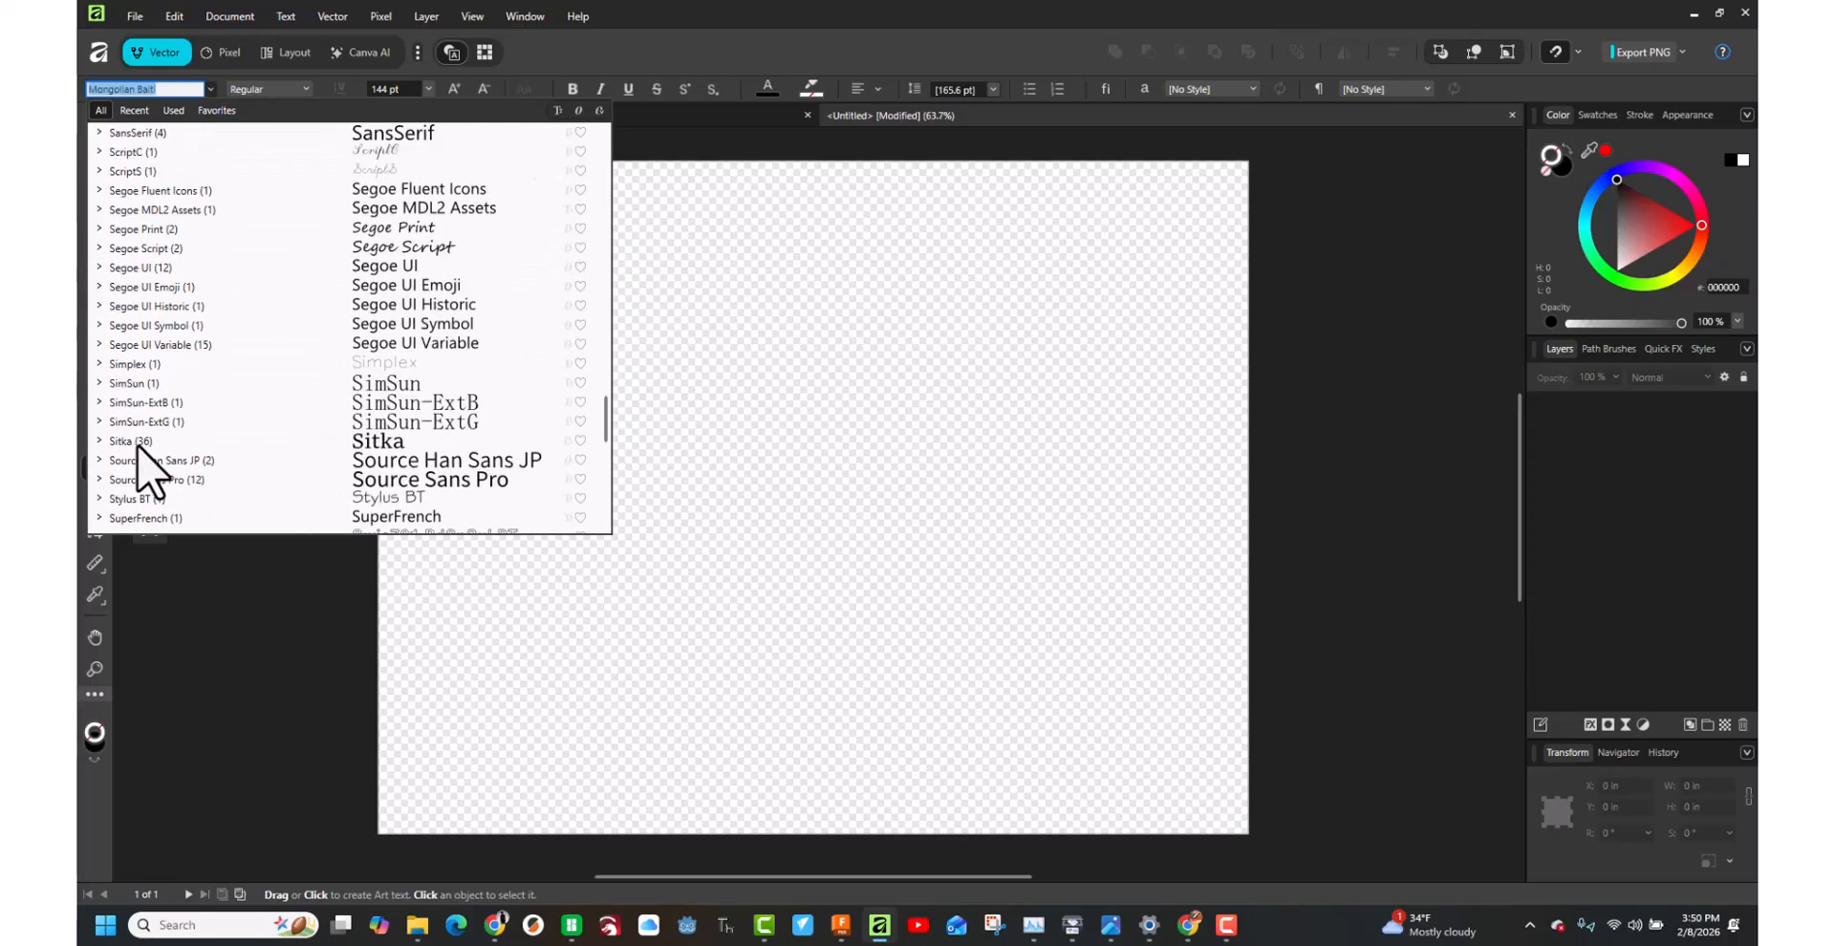
{"action": "scroll", "coordinate": [135, 445], "scroll_direction": "down", "scroll_amount": 5}
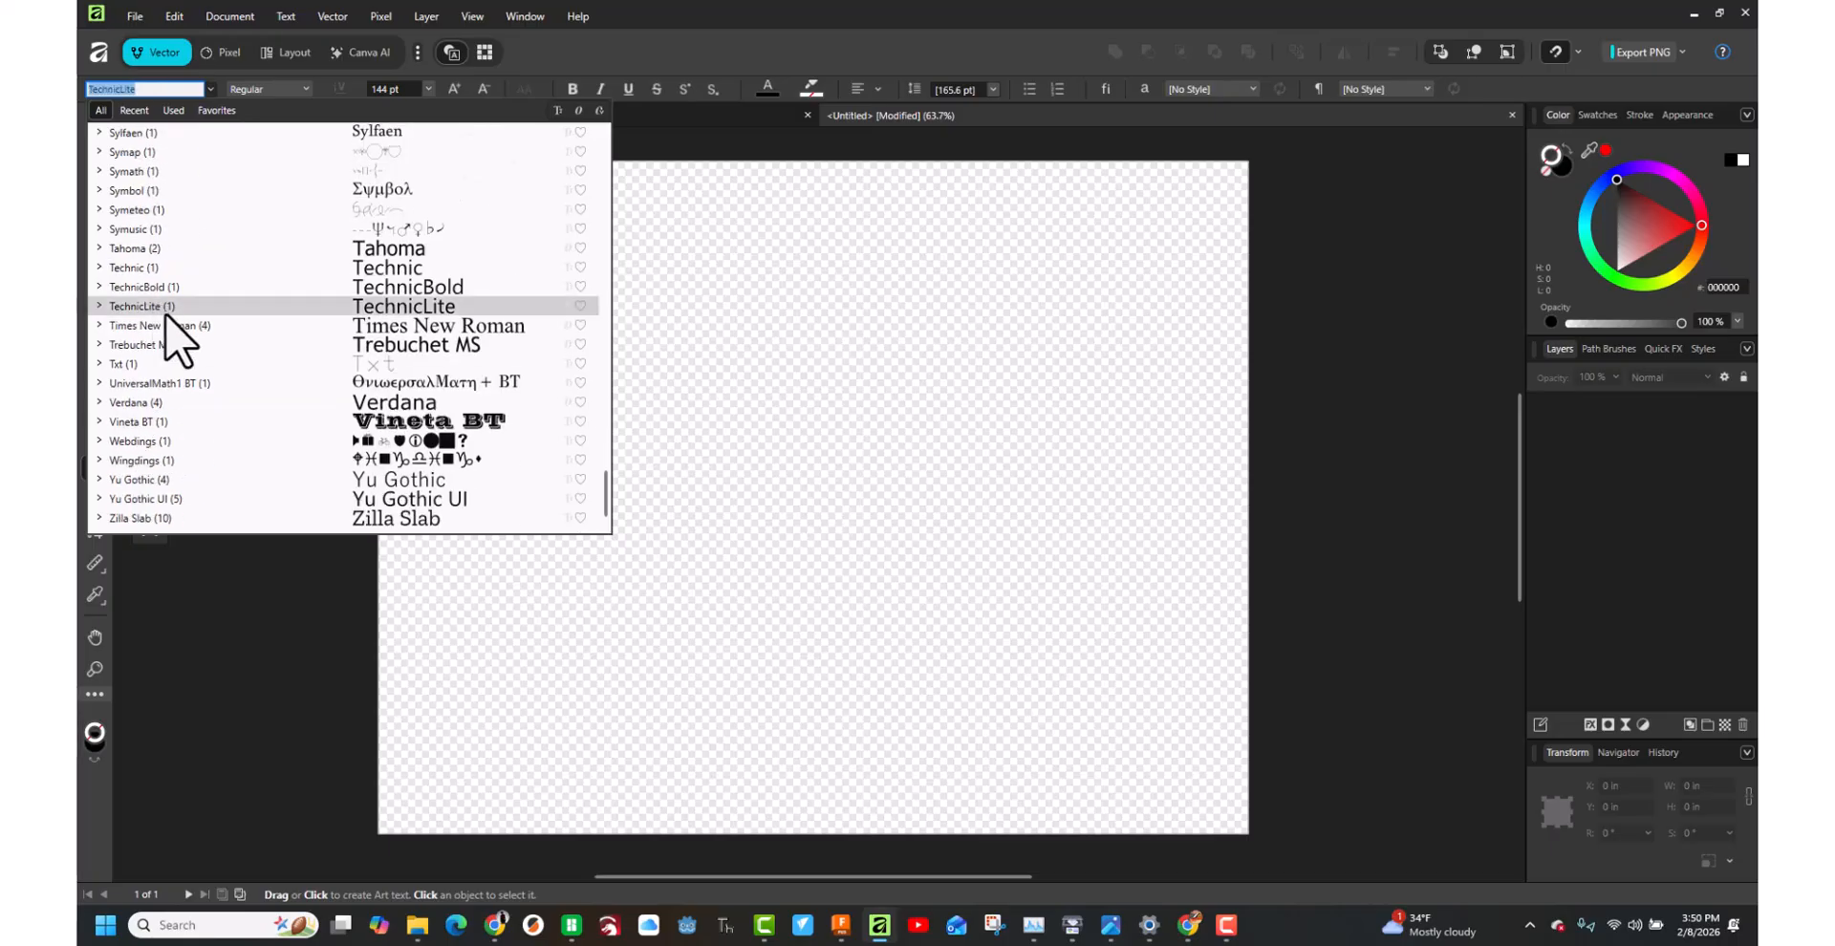
{"action": "left_click", "coordinate": [175, 330]}
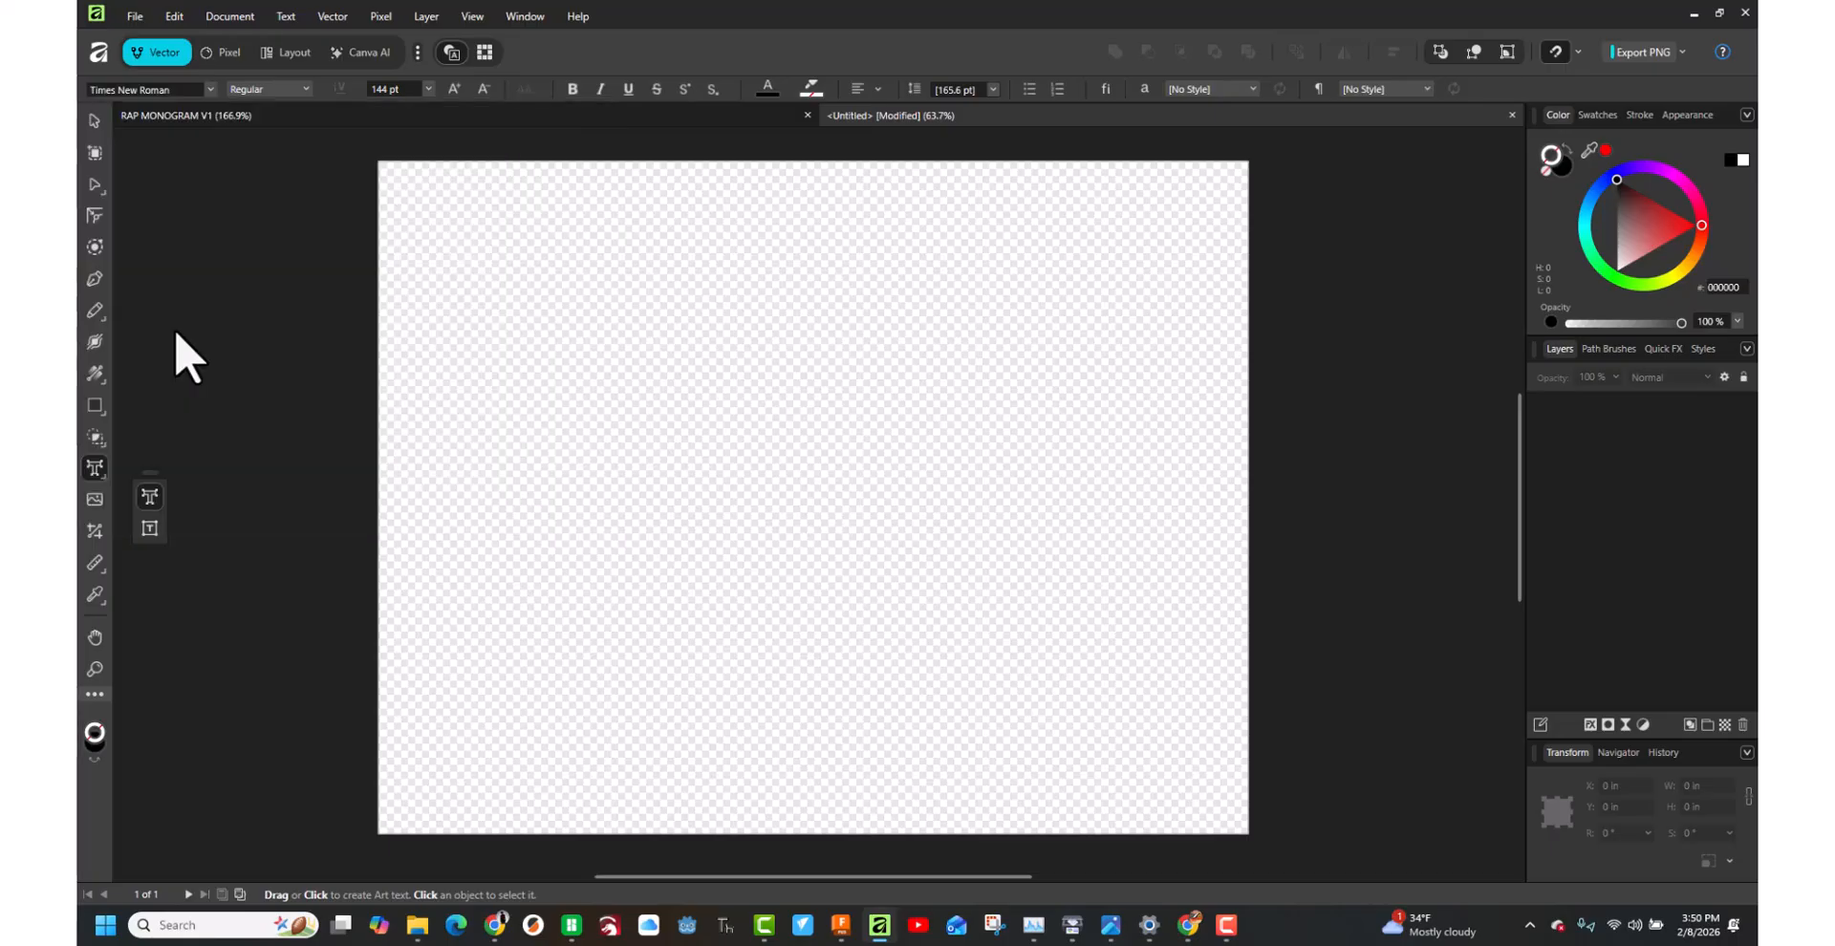
Add the letter R as artistic text in the lower-left area of the page.
{"action": "left_click", "coordinate": [471, 685]}
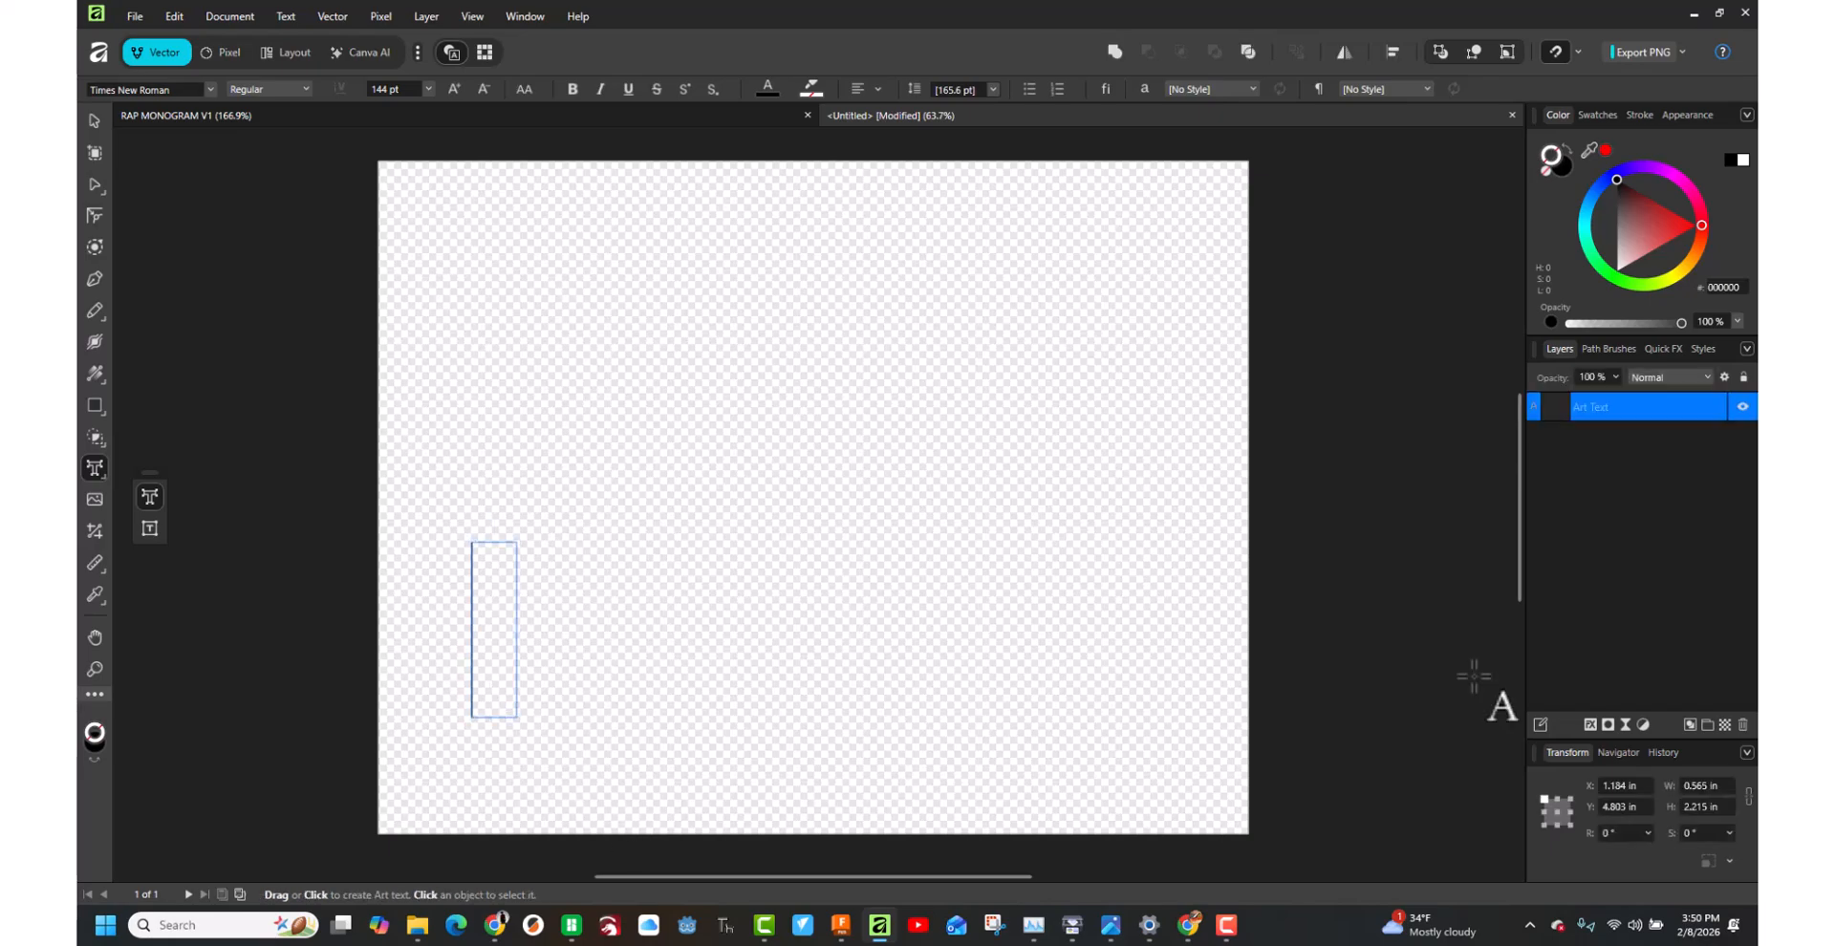
{"action": "type", "text": "R"}
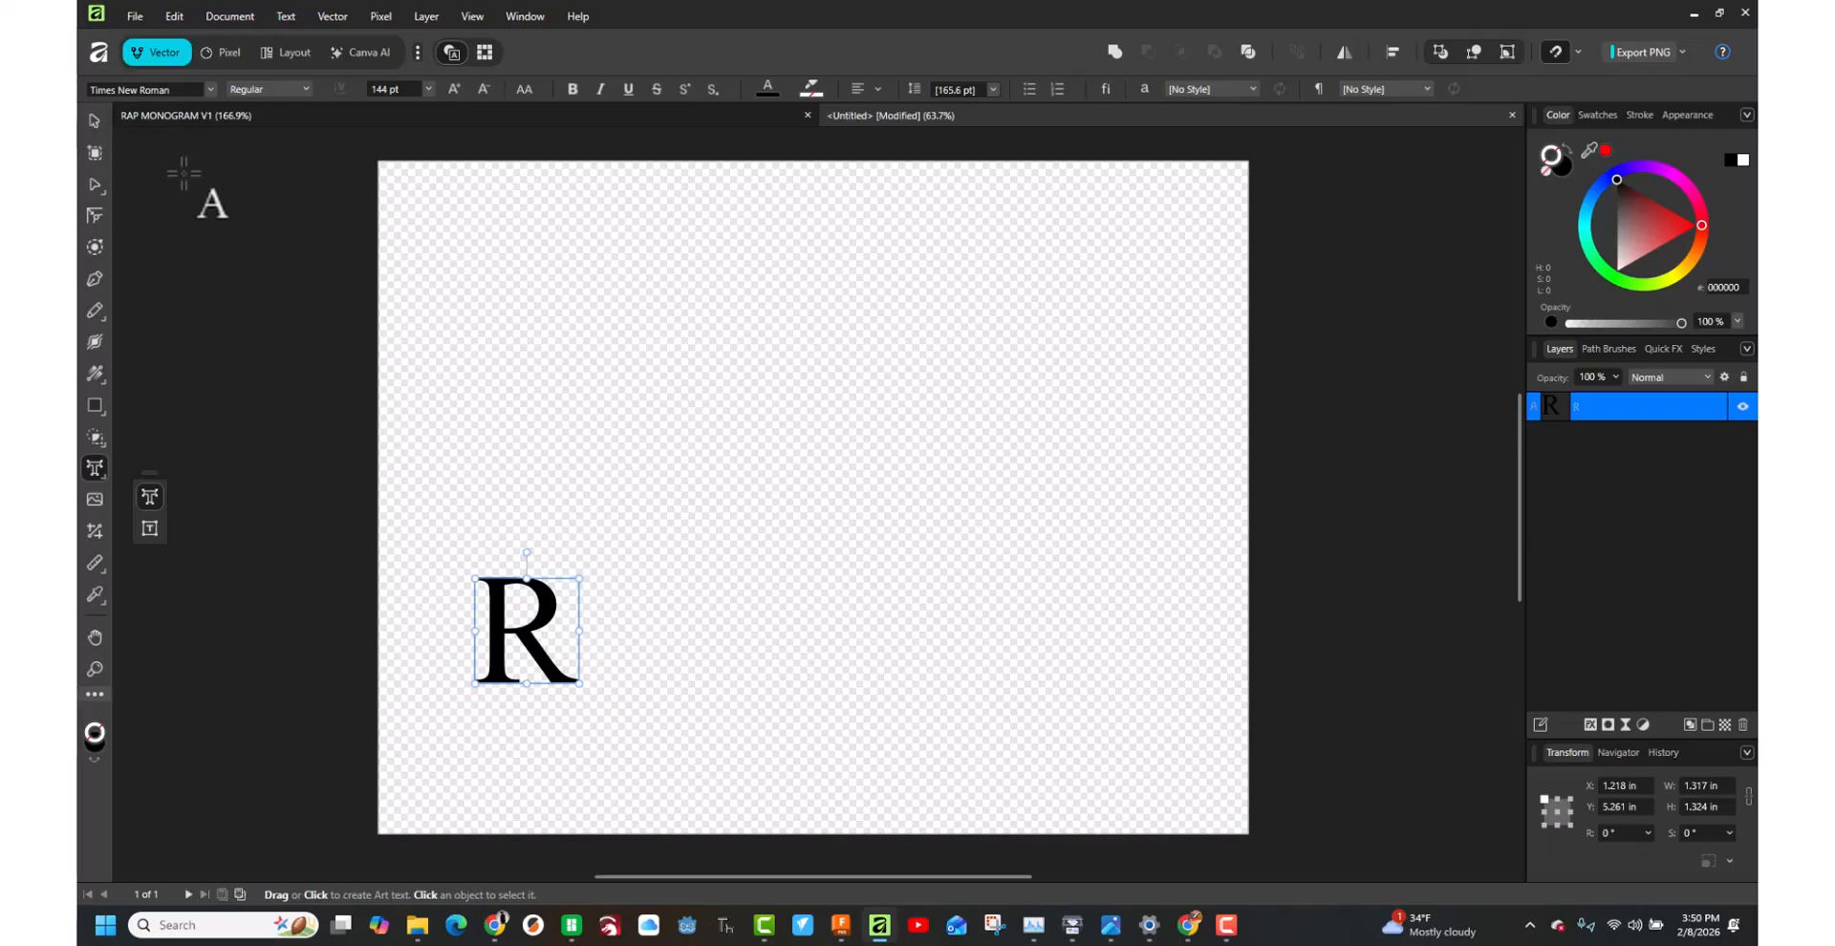
{"action": "key", "text": "v"}
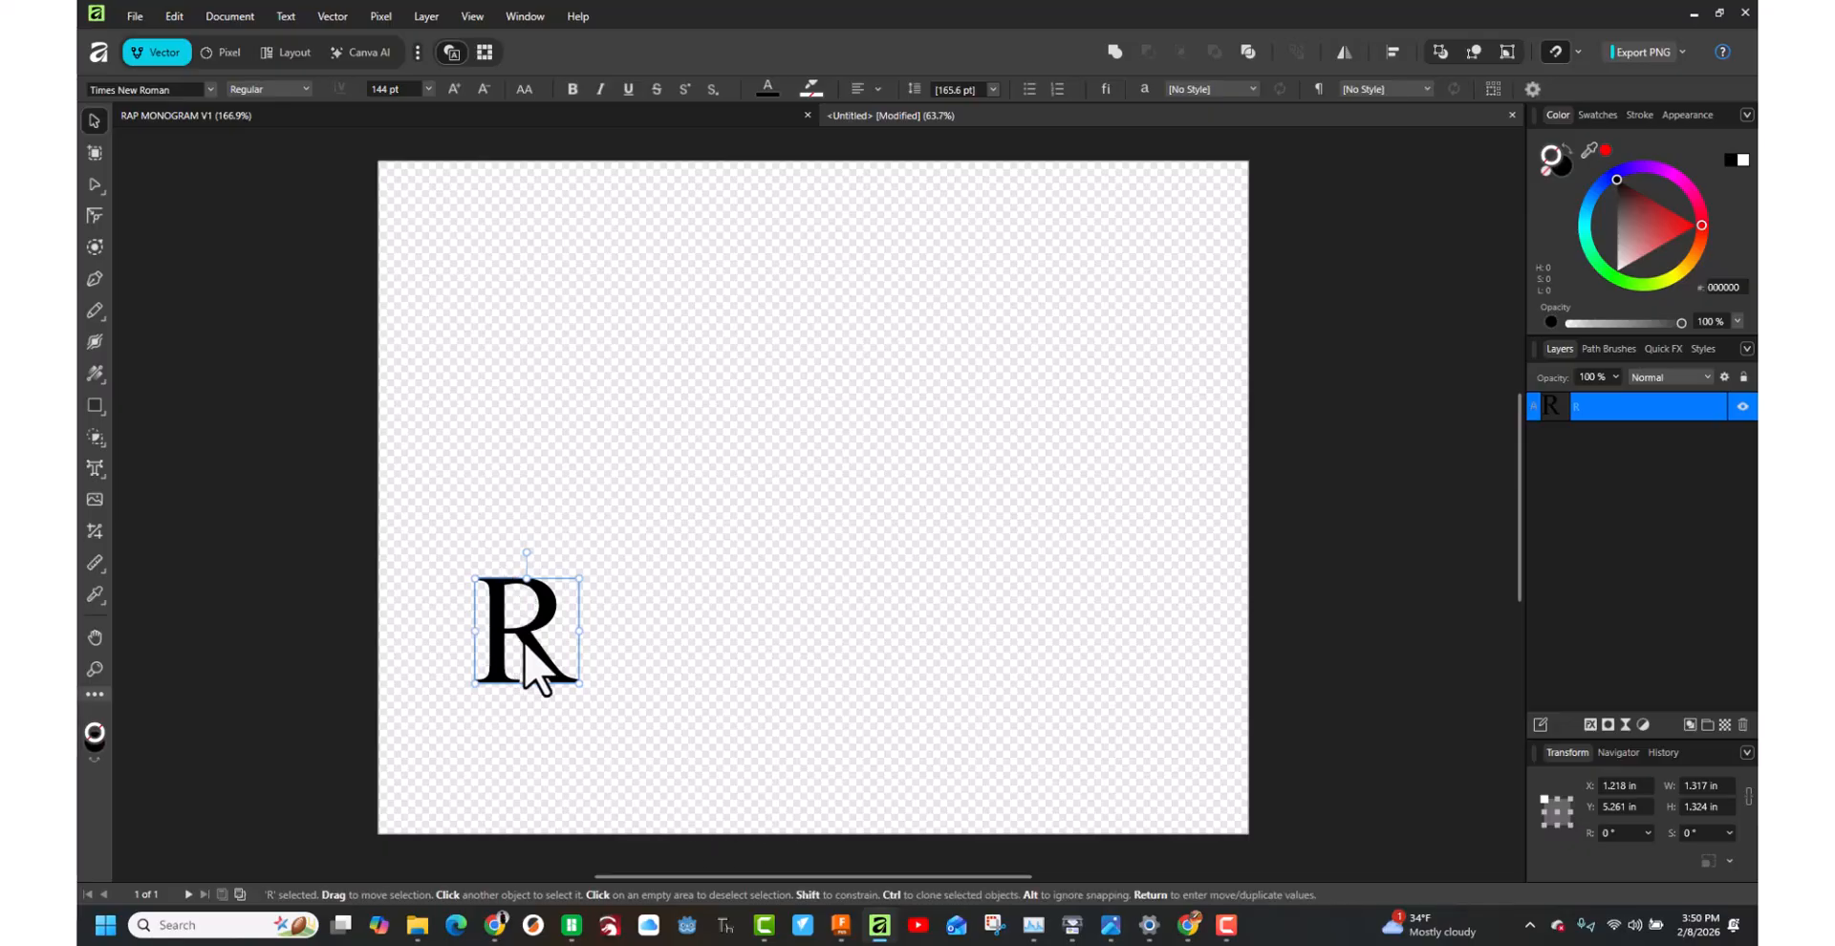
Duplicate the letter R and shift the copy horizontally about 2.77 in to the right of the original.
{"action": "key", "text": "ctrl+j"}
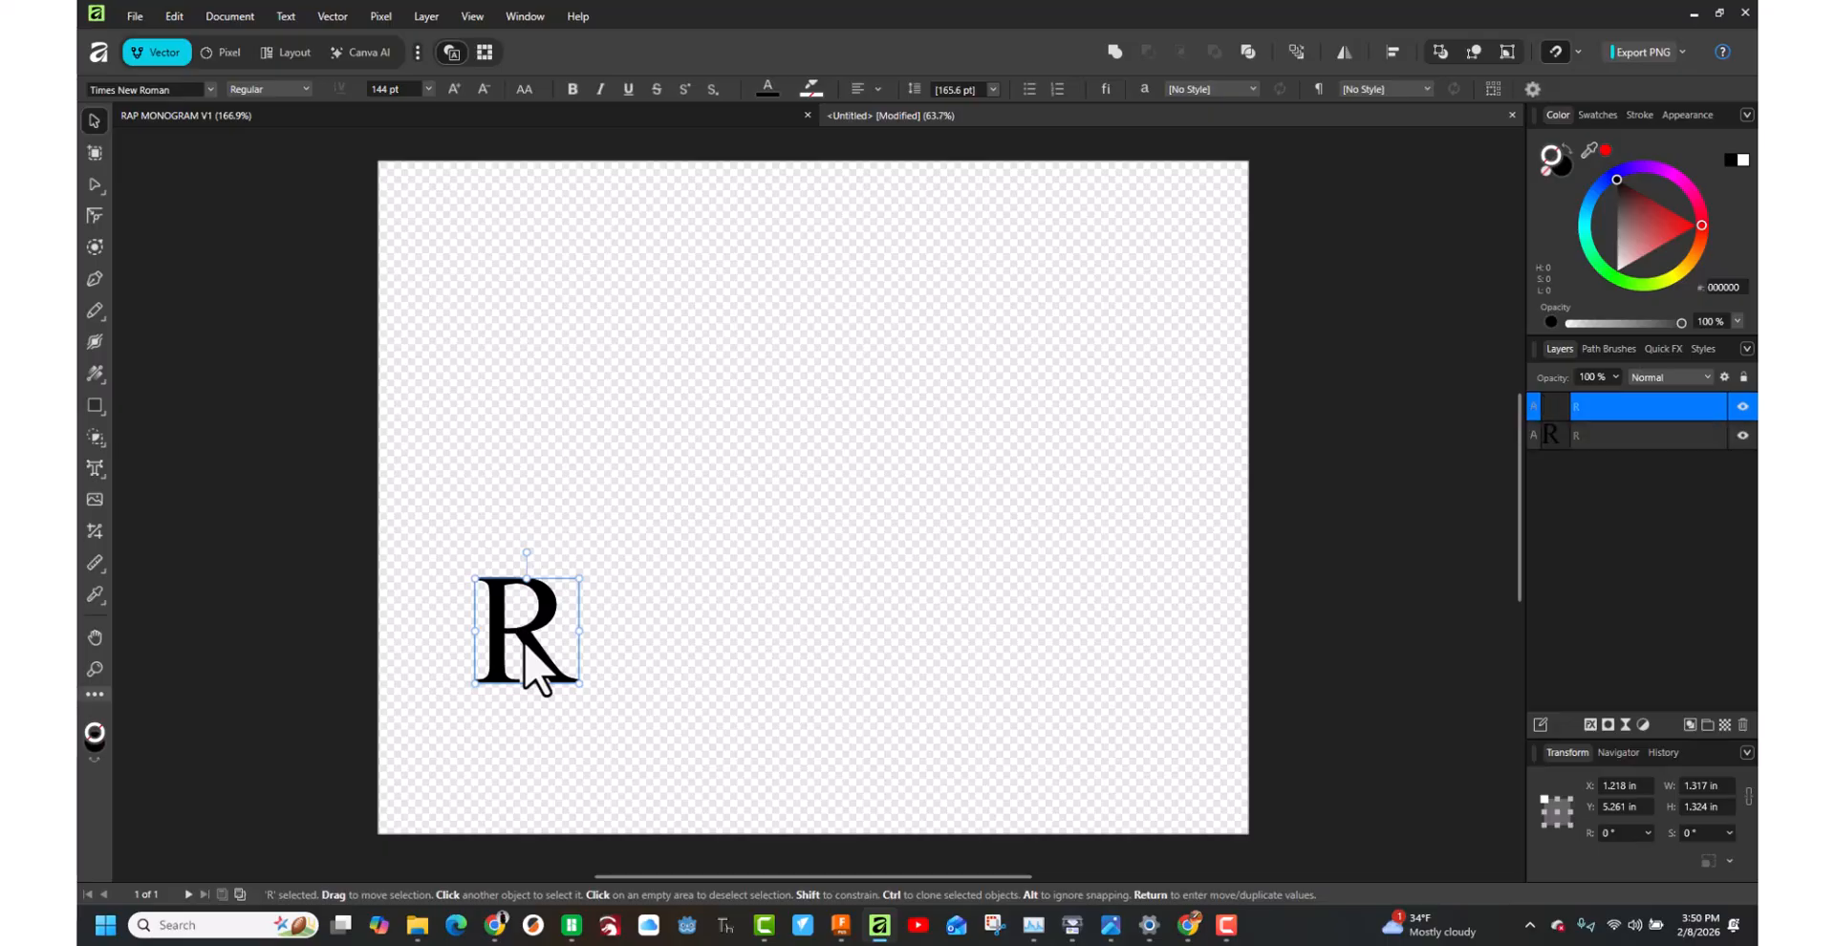
{"action": "key", "text": "shift+Right"}
{"action": "key", "text": "shift+Right"}
{"action": "key", "text": "shift+Right"}
{"action": "key", "text": "shift+Right"}
{"action": "key", "text": "shift+Right"}
{"action": "key", "text": "shift+Right"}
{"action": "key", "text": "shift+Right"}
{"action": "key", "text": "shift+Right"}
{"action": "key", "text": "shift+Right"}
{"action": "key", "text": "shift+Right"}
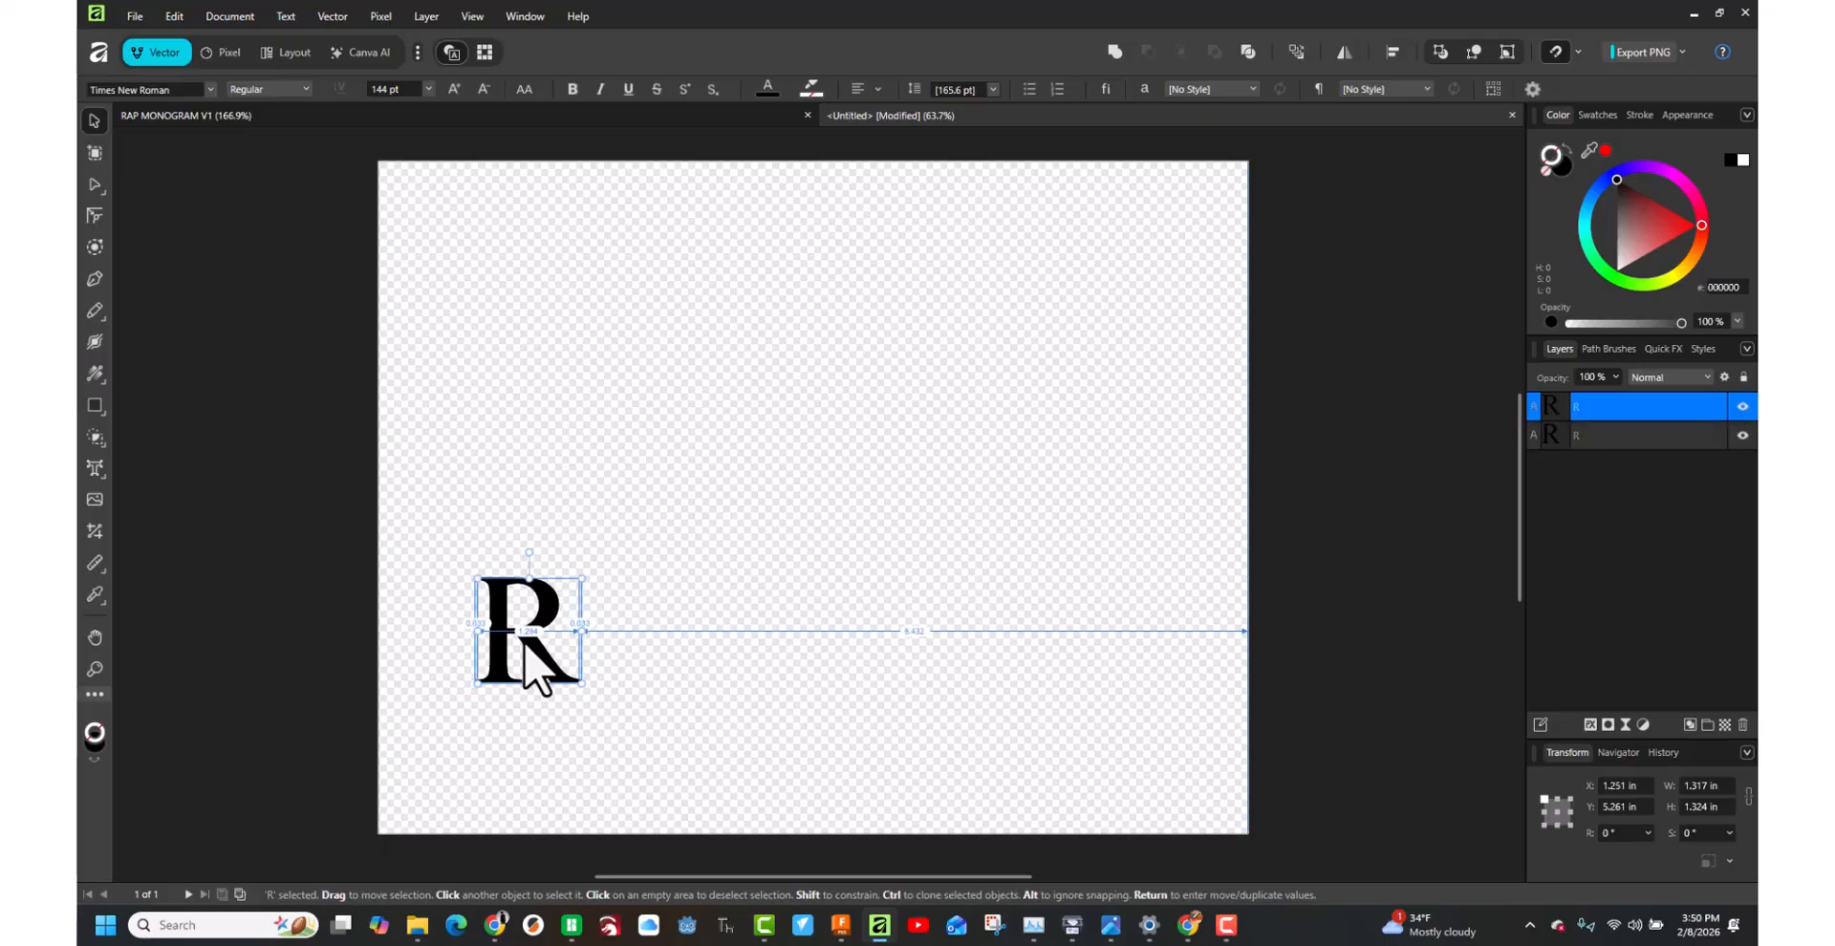
{"action": "key", "text": "shift+Right"}
{"action": "key", "text": "shift+Right"}
{"action": "key", "text": "shift+Right"}
{"action": "key", "text": "shift+Right"}
{"action": "key", "text": "shift+Right"}
{"action": "key", "text": "shift+Right"}
{"action": "key", "text": "shift+Right"}
{"action": "key", "text": "shift+Right"}
{"action": "key", "text": "shift+Right"}
{"action": "key", "text": "shift+Right"}
{"action": "key", "text": "shift+Right"}
{"action": "key", "text": "shift+Right"}
{"action": "key", "text": "shift+Right"}
{"action": "key", "text": "shift+Right"}
{"action": "key", "text": "shift+Right"}
{"action": "key", "text": "shift+Right"}
{"action": "key", "text": "shift+Right"}
{"action": "key", "text": "shift+Right"}
{"action": "key", "text": "shift+Right"}
{"action": "key", "text": "shift+Right"}
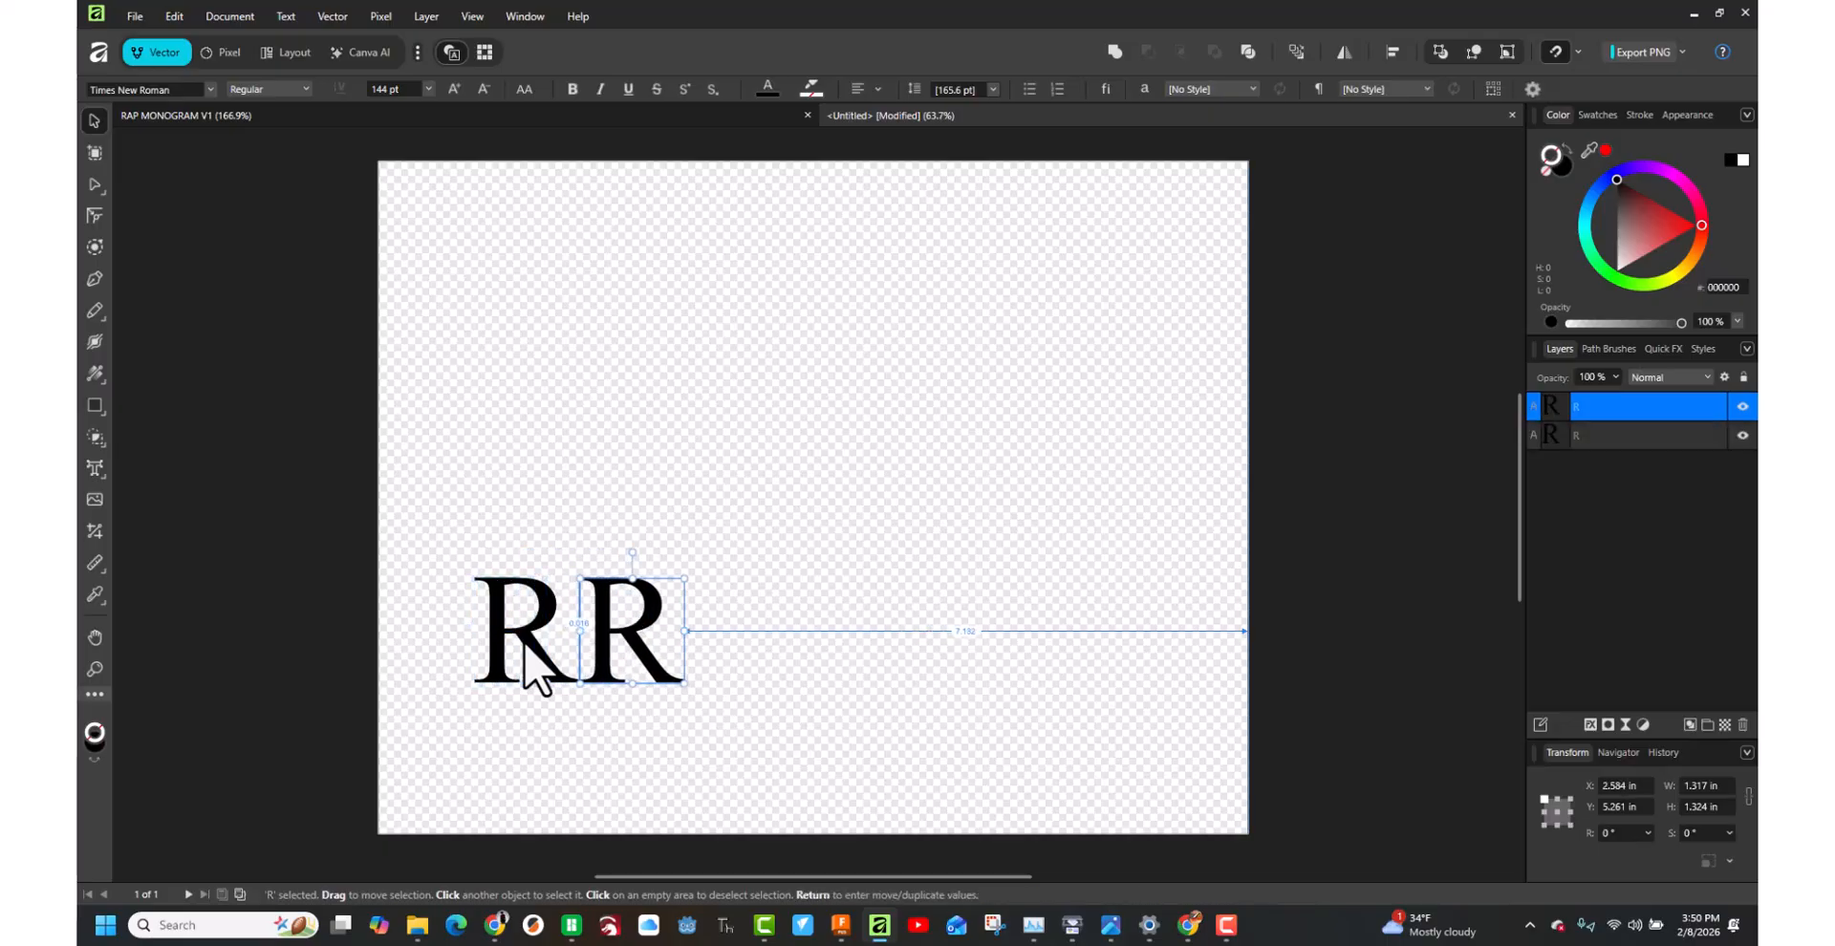
{"action": "key", "text": "shift+Right"}
{"action": "key", "text": "shift+Right"}
{"action": "key", "text": "shift+Right"}
{"action": "key", "text": "shift+Right"}
{"action": "key", "text": "shift+Right"}
{"action": "key", "text": "shift+Right"}
{"action": "key", "text": "shift+Right"}
{"action": "key", "text": "shift+Right"}
{"action": "key", "text": "shift+Right"}
{"action": "key", "text": "shift+Right"}
{"action": "key", "text": "shift+Right"}
{"action": "key", "text": "shift+Right"}
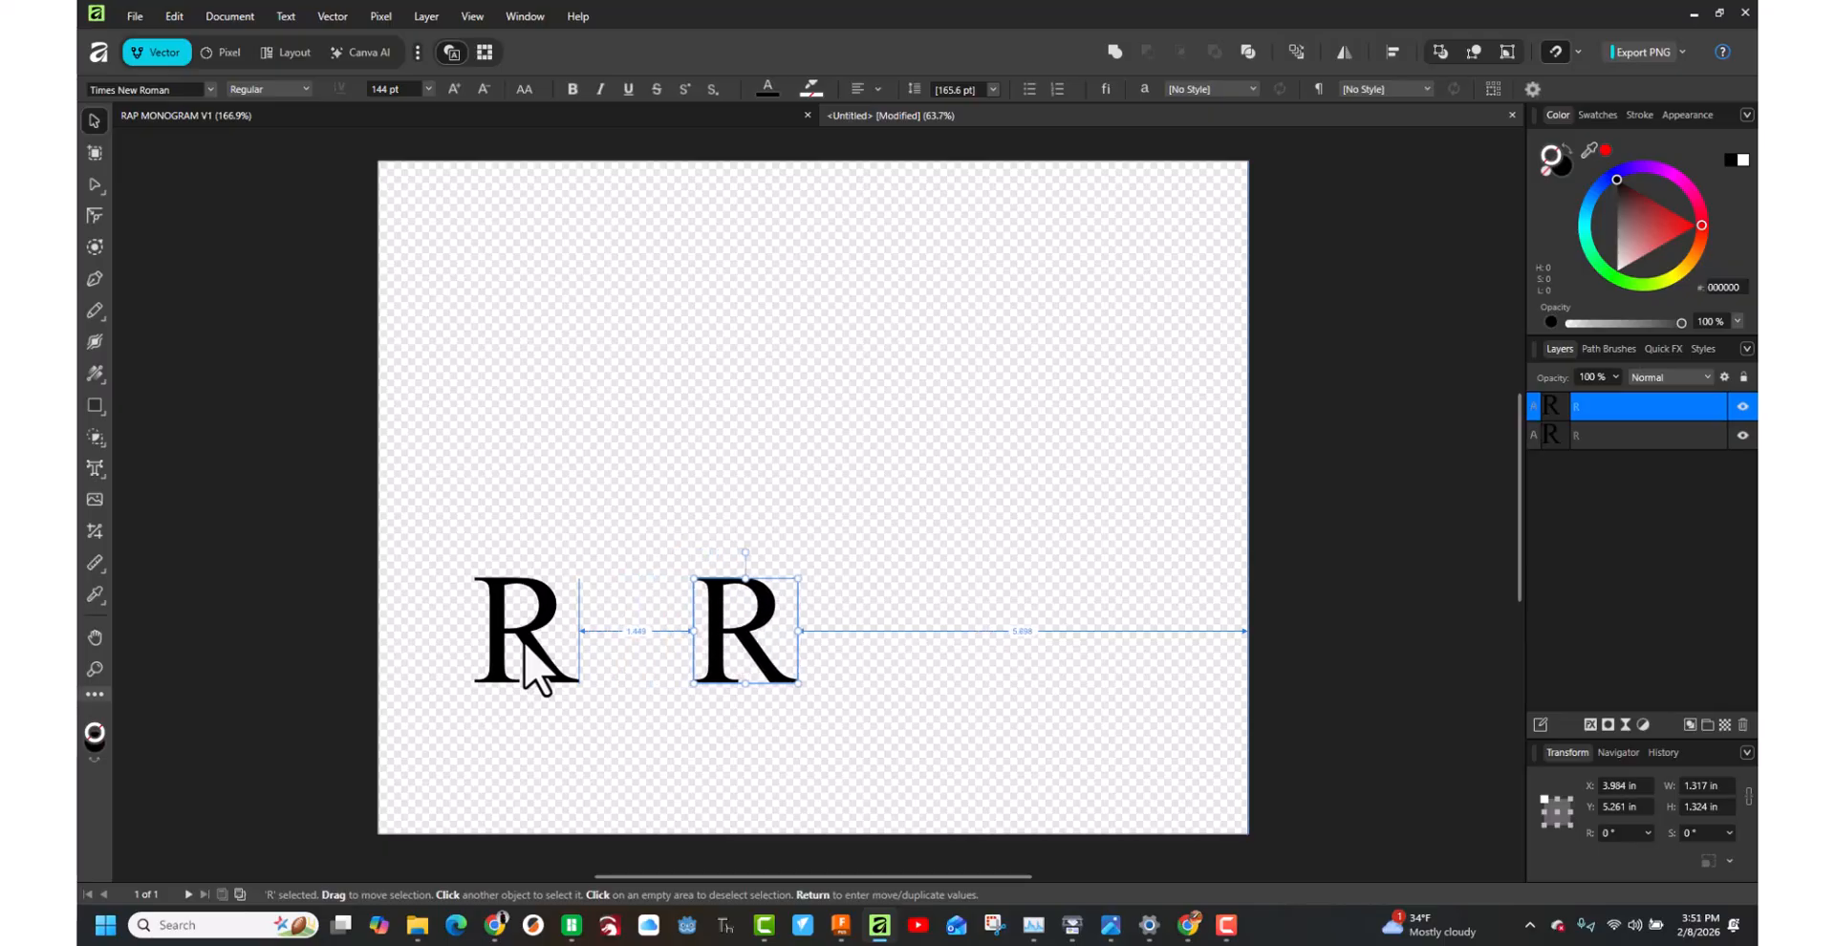
Replace the duplicated R's text with the letter A.
{"action": "double_click", "coordinate": [720, 639]}
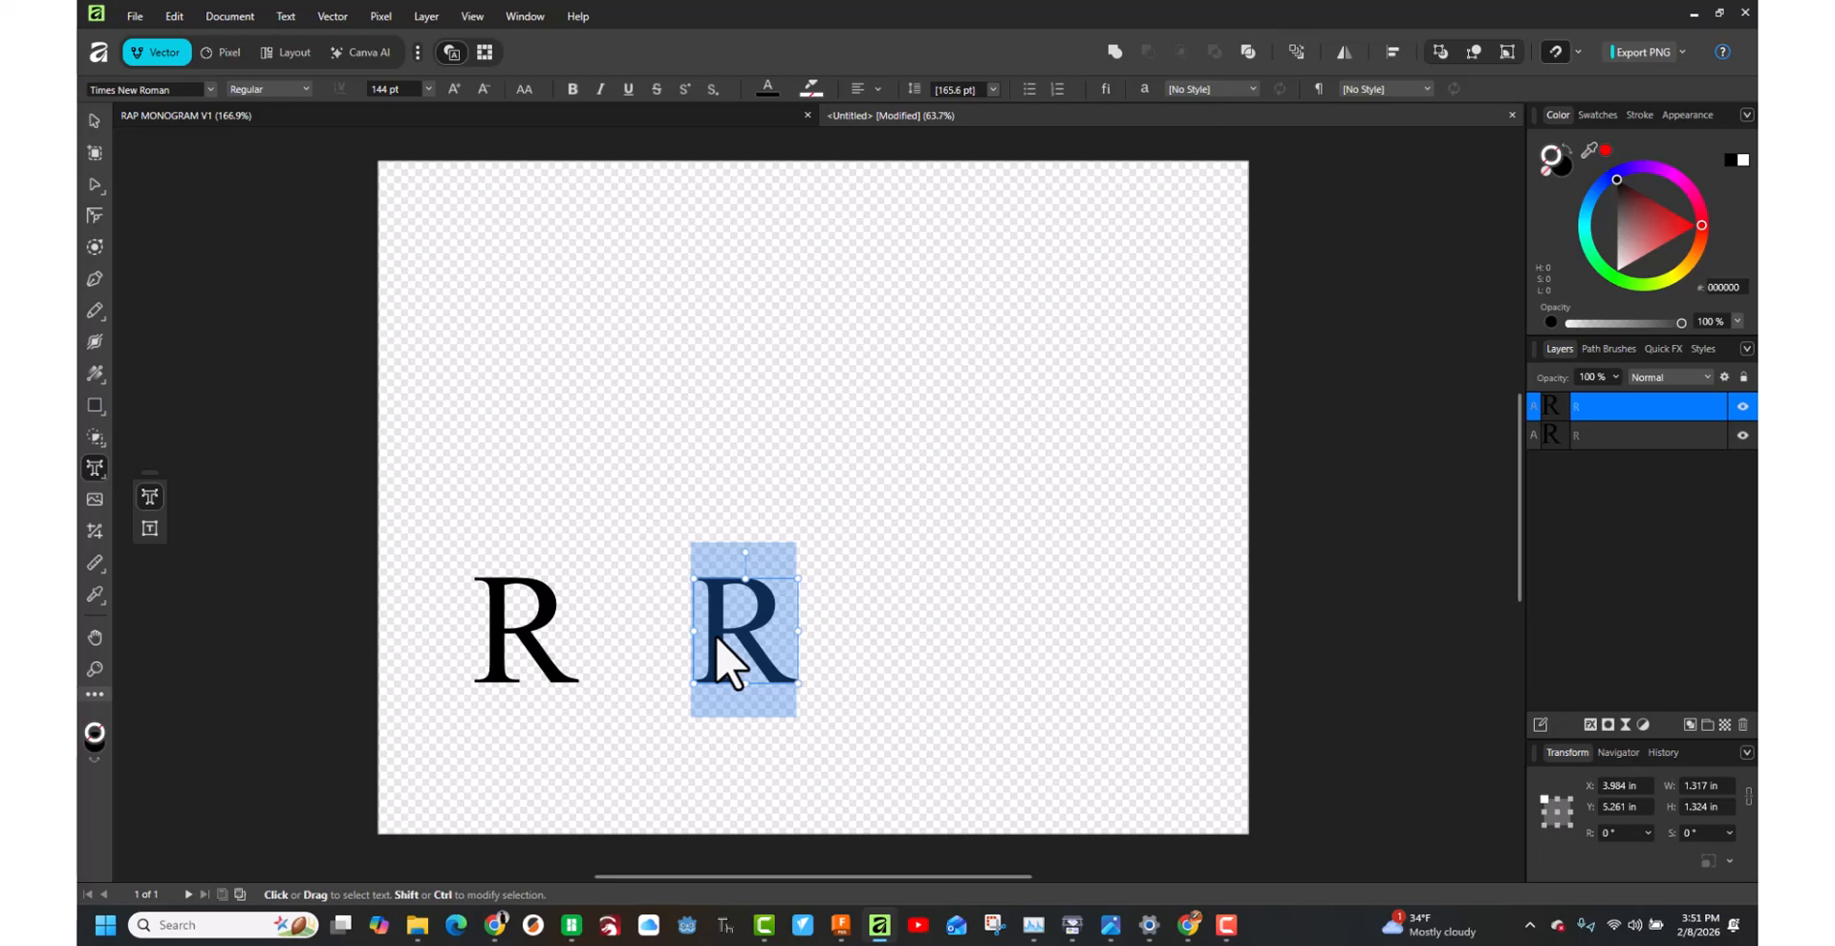
{"action": "type", "text": "A"}
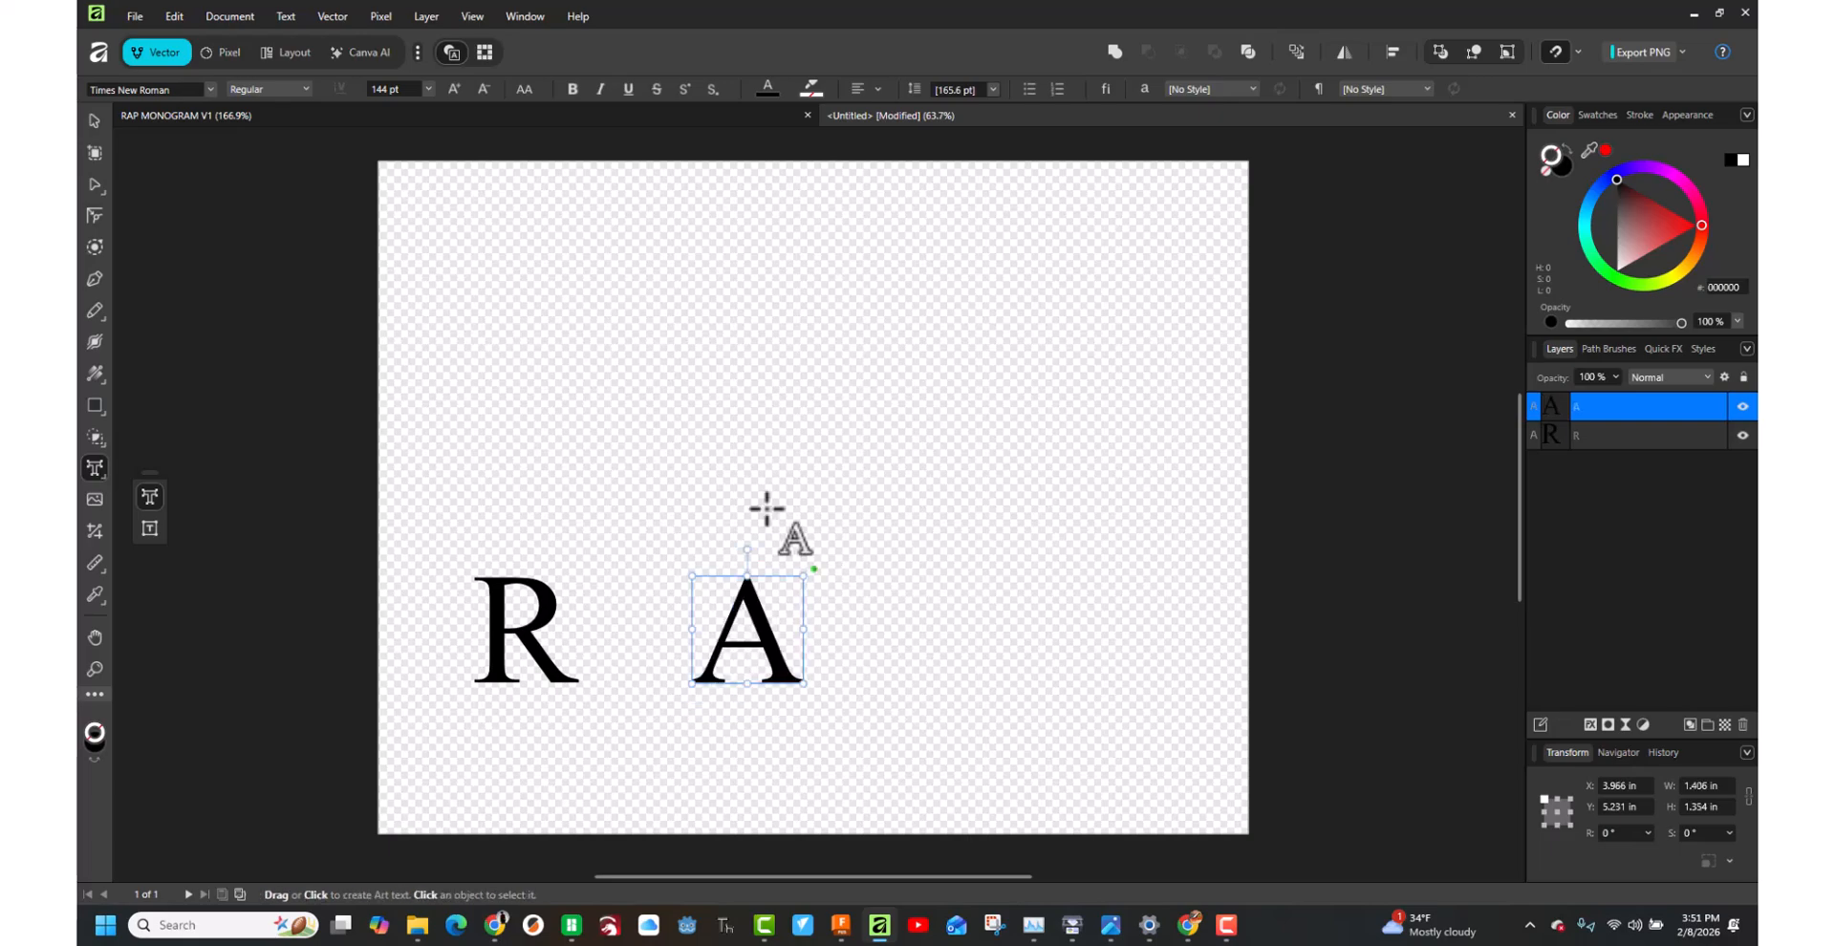
{"action": "type", "text": "V"}
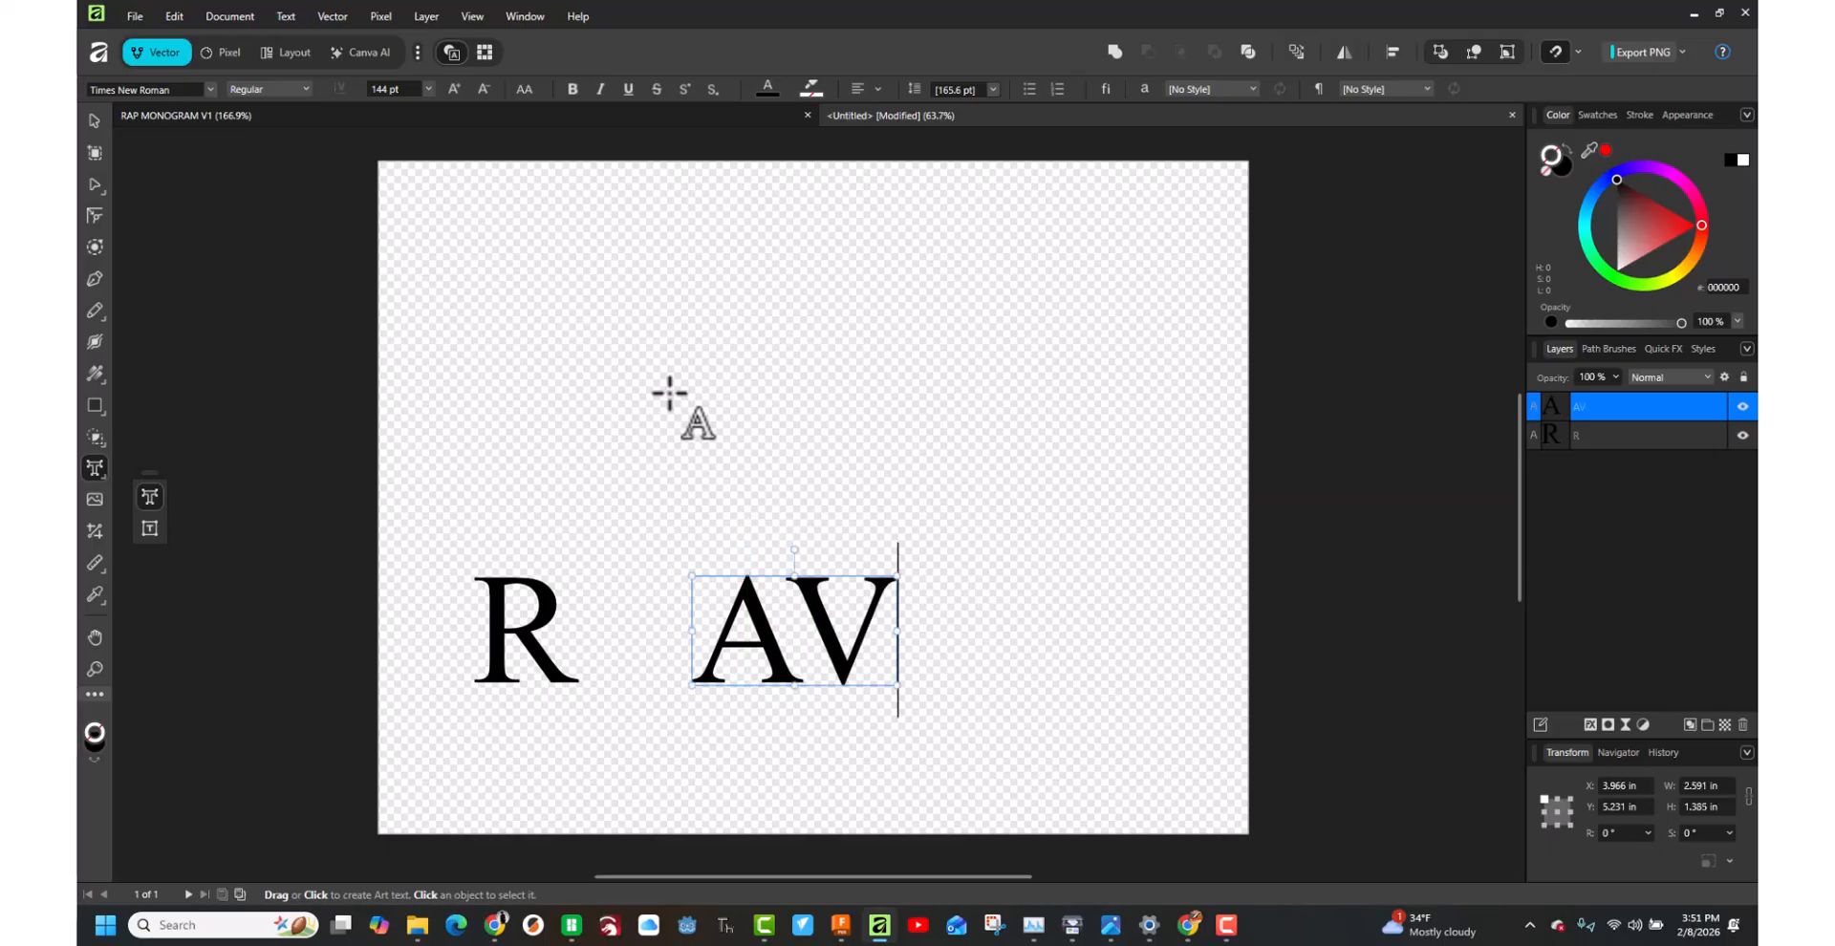
{"action": "key", "text": "BackSpace"}
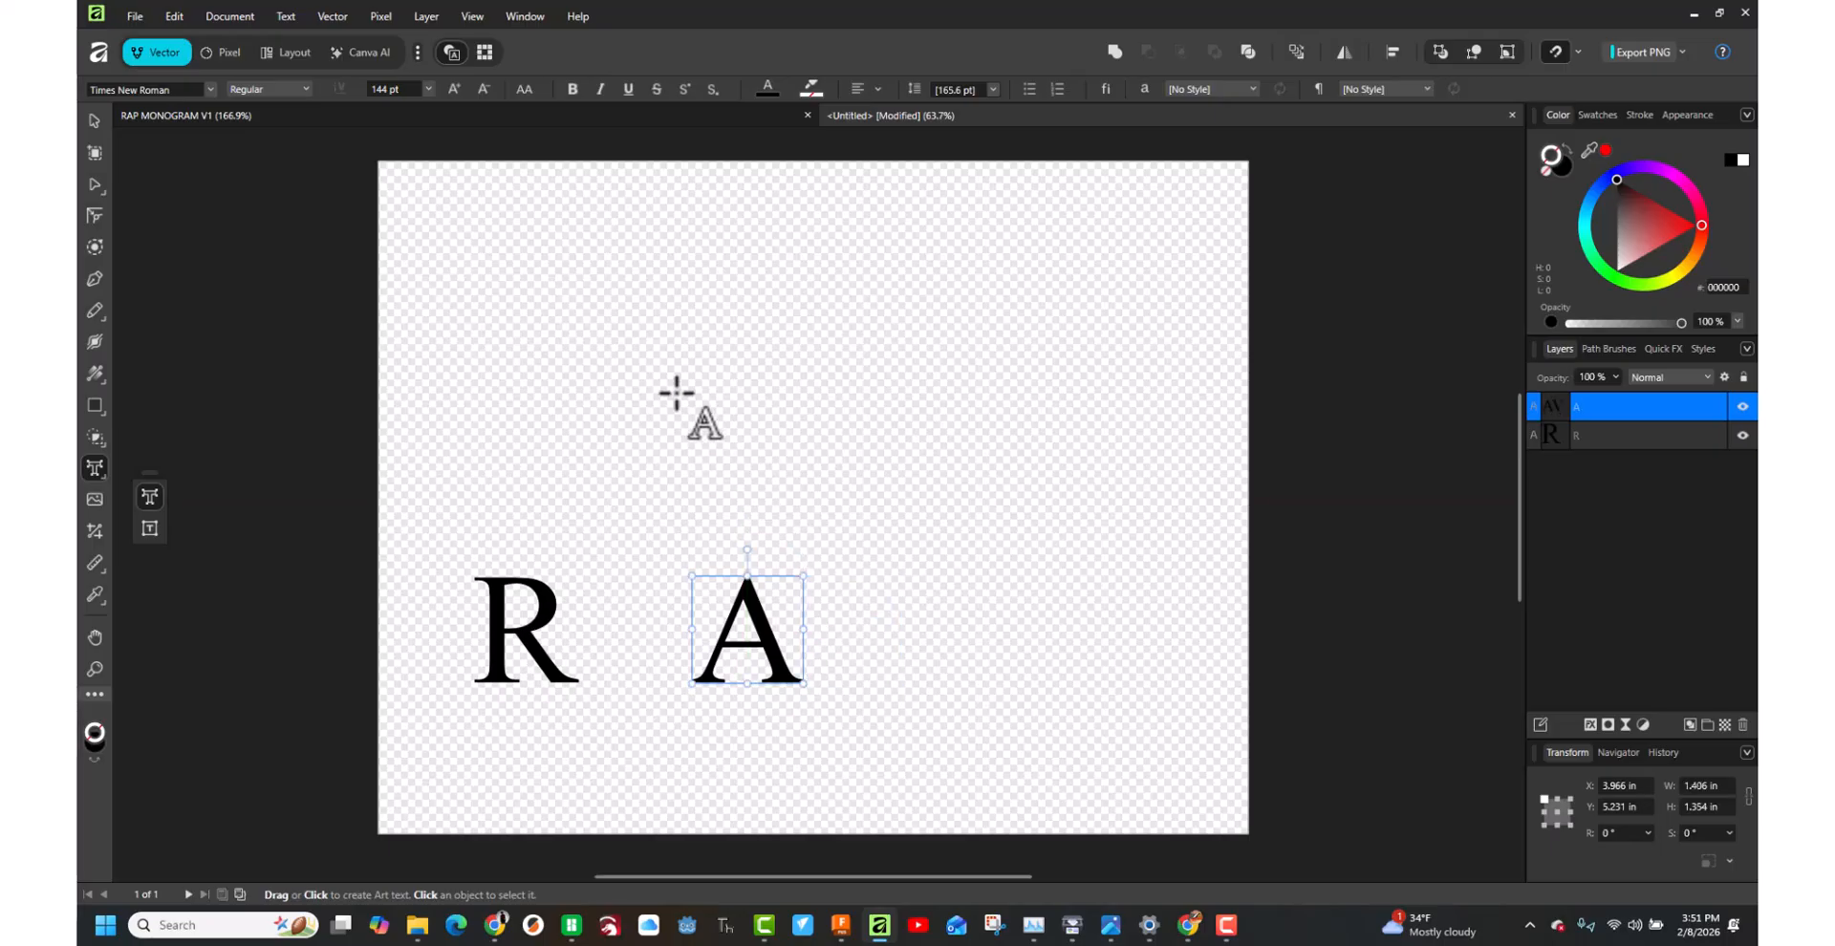
{"action": "key", "text": "Escape"}
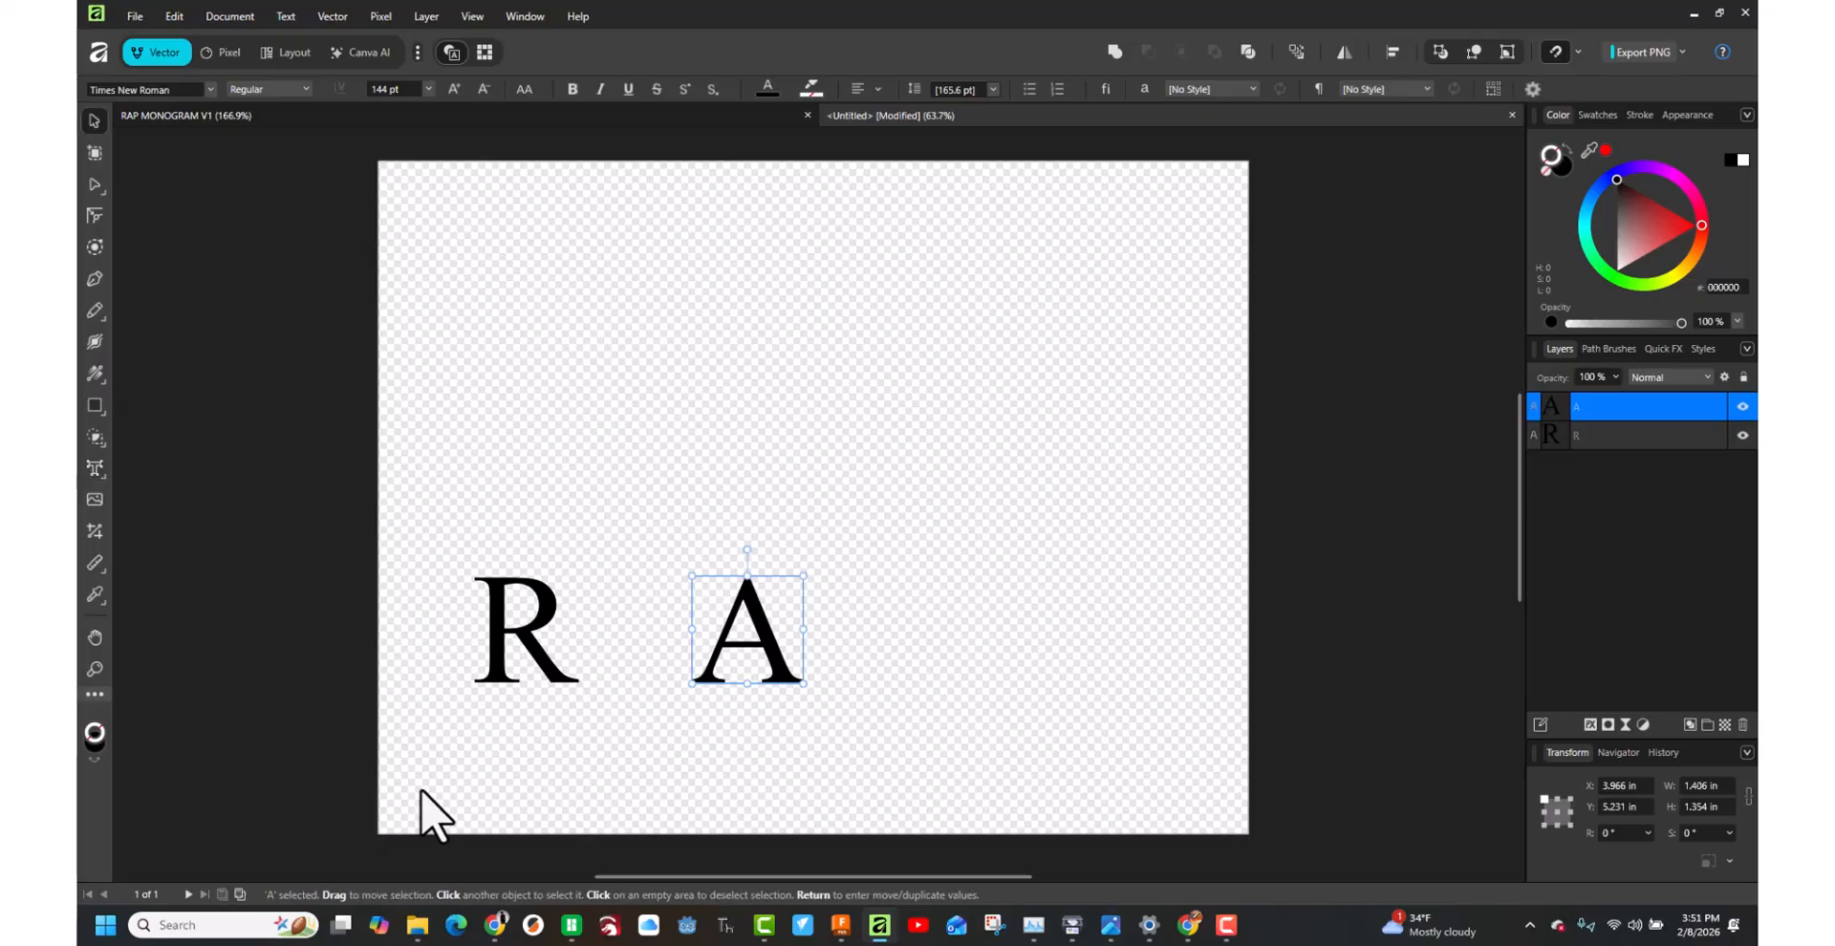
Duplicate the letter R and shift the copy horizontally about 1.3 in to the right, between the R and the A.
{"action": "left_click", "coordinate": [528, 644]}
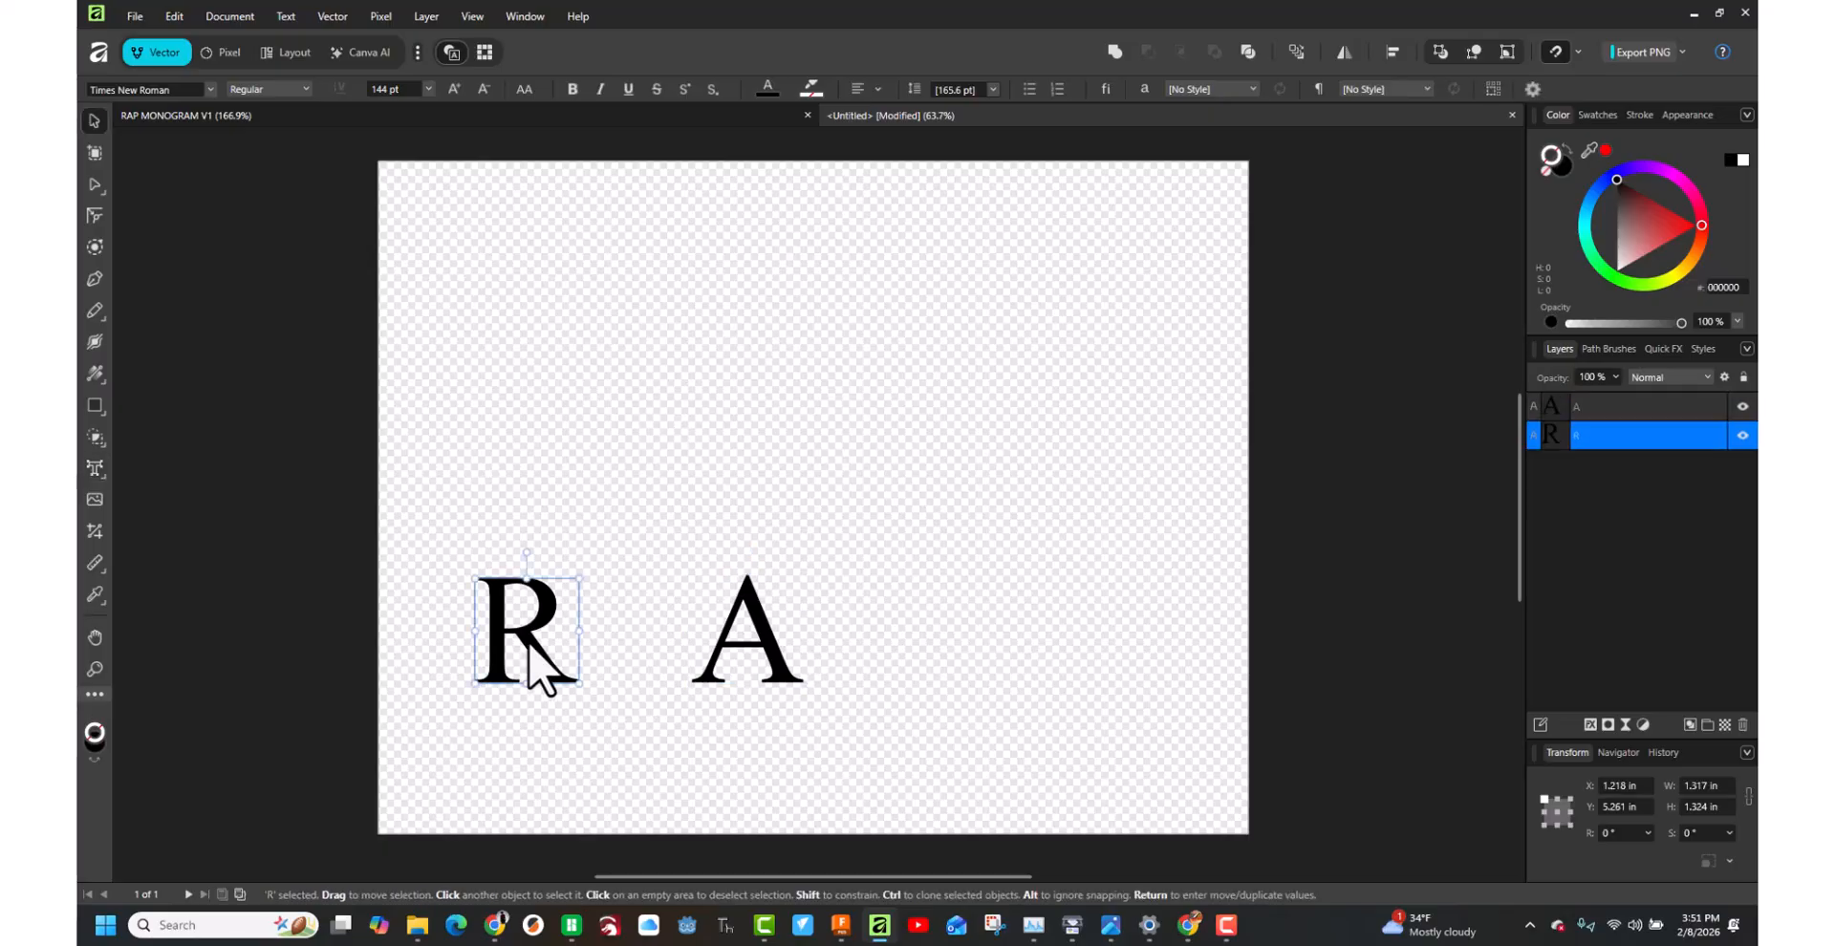
{"action": "key", "text": "ctrl+j"}
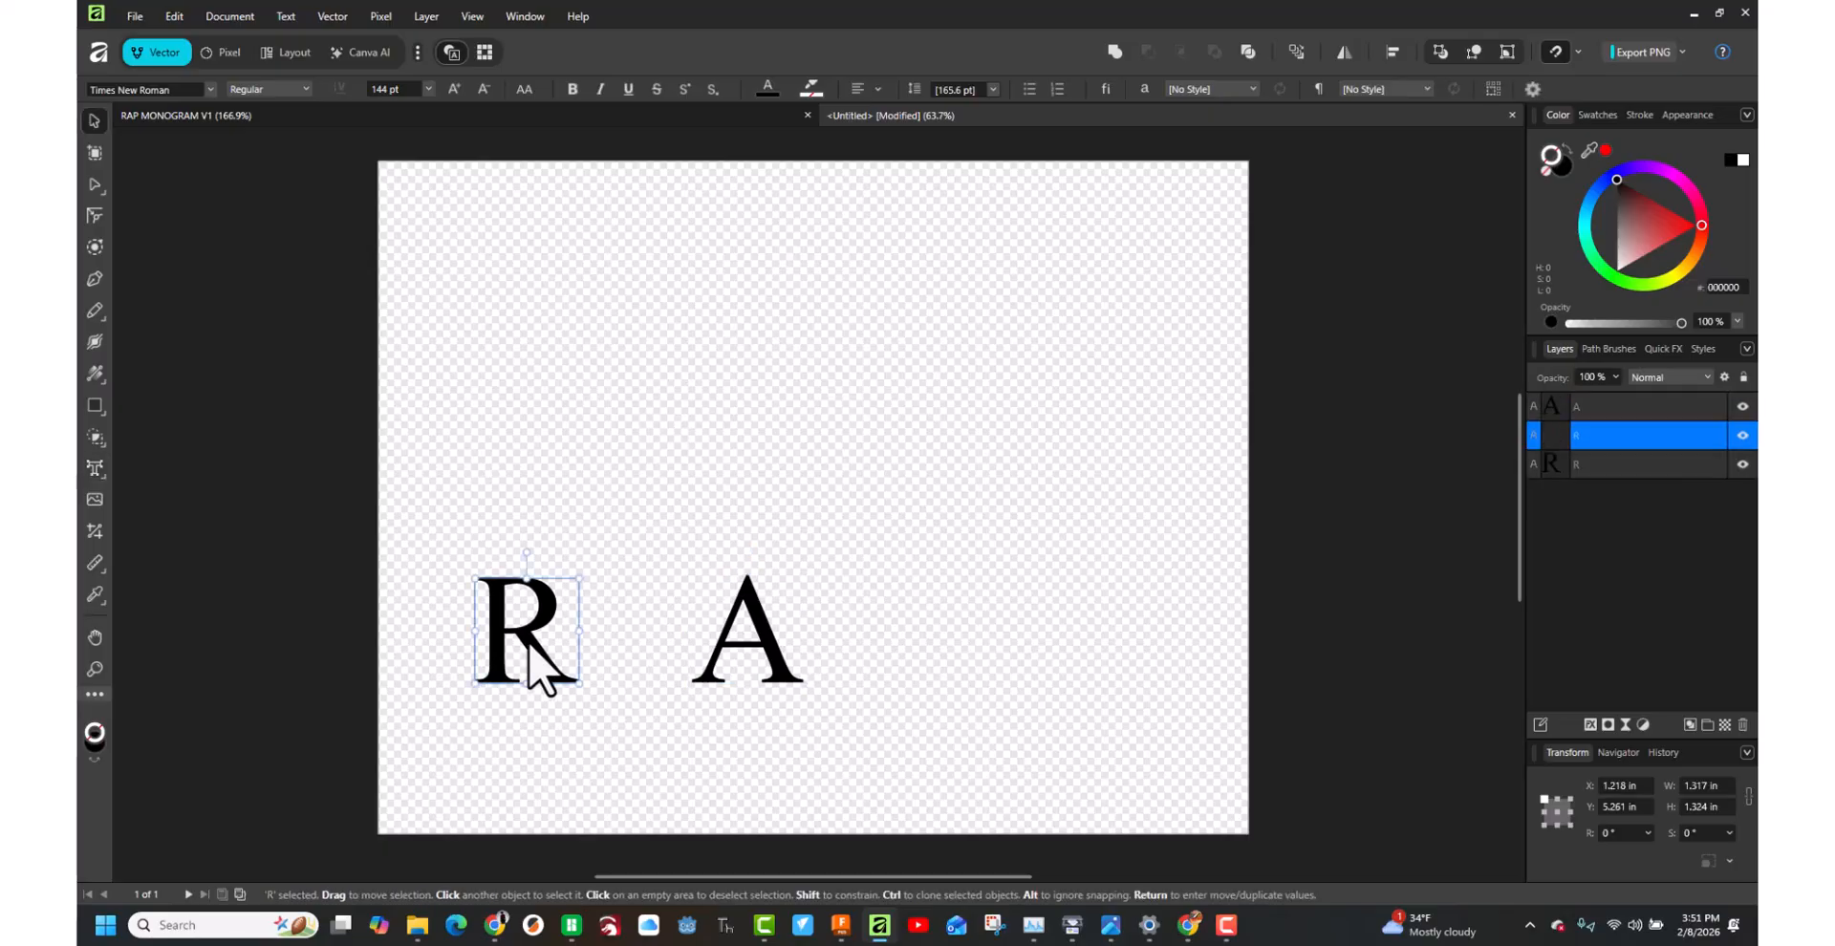
{"action": "key", "text": "shift+Right"}
{"action": "key", "text": "shift+Right"}
{"action": "key", "text": "shift+Right"}
{"action": "key", "text": "shift+Right"}
{"action": "key", "text": "shift+Right"}
{"action": "key", "text": "shift+Right"}
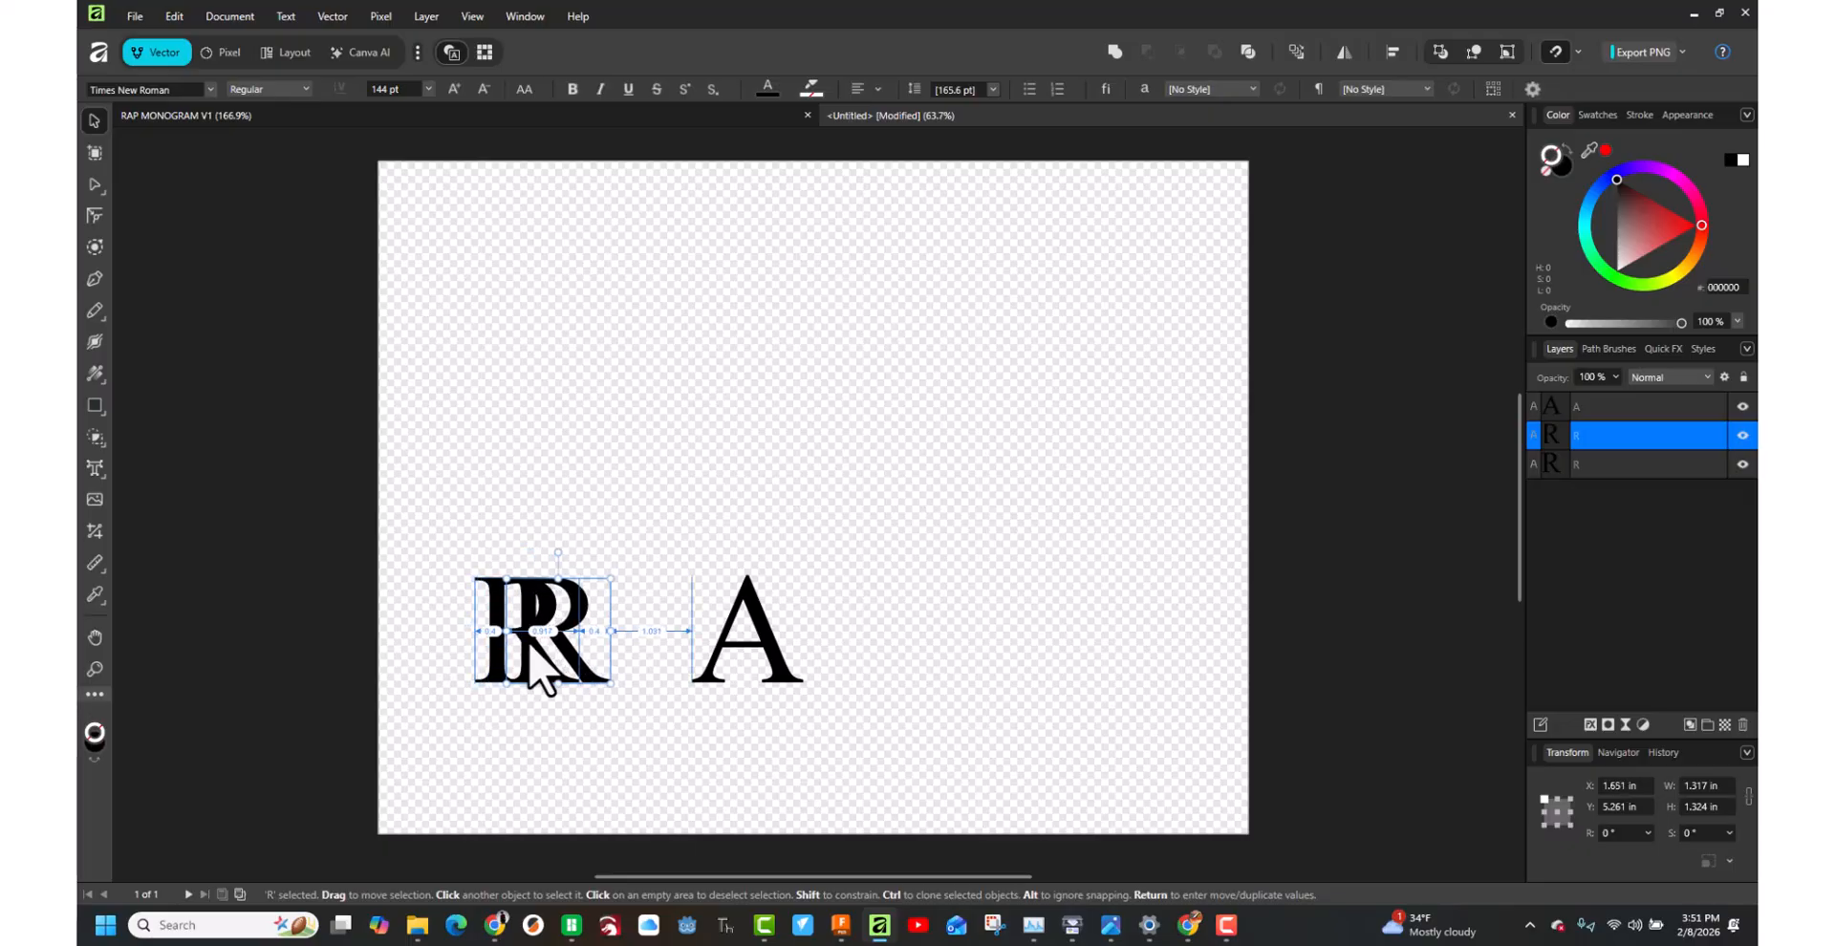
{"action": "key", "text": "shift+Right"}
{"action": "key", "text": "shift+Right"}
{"action": "key", "text": "shift+Right"}
{"action": "key", "text": "shift+Right"}
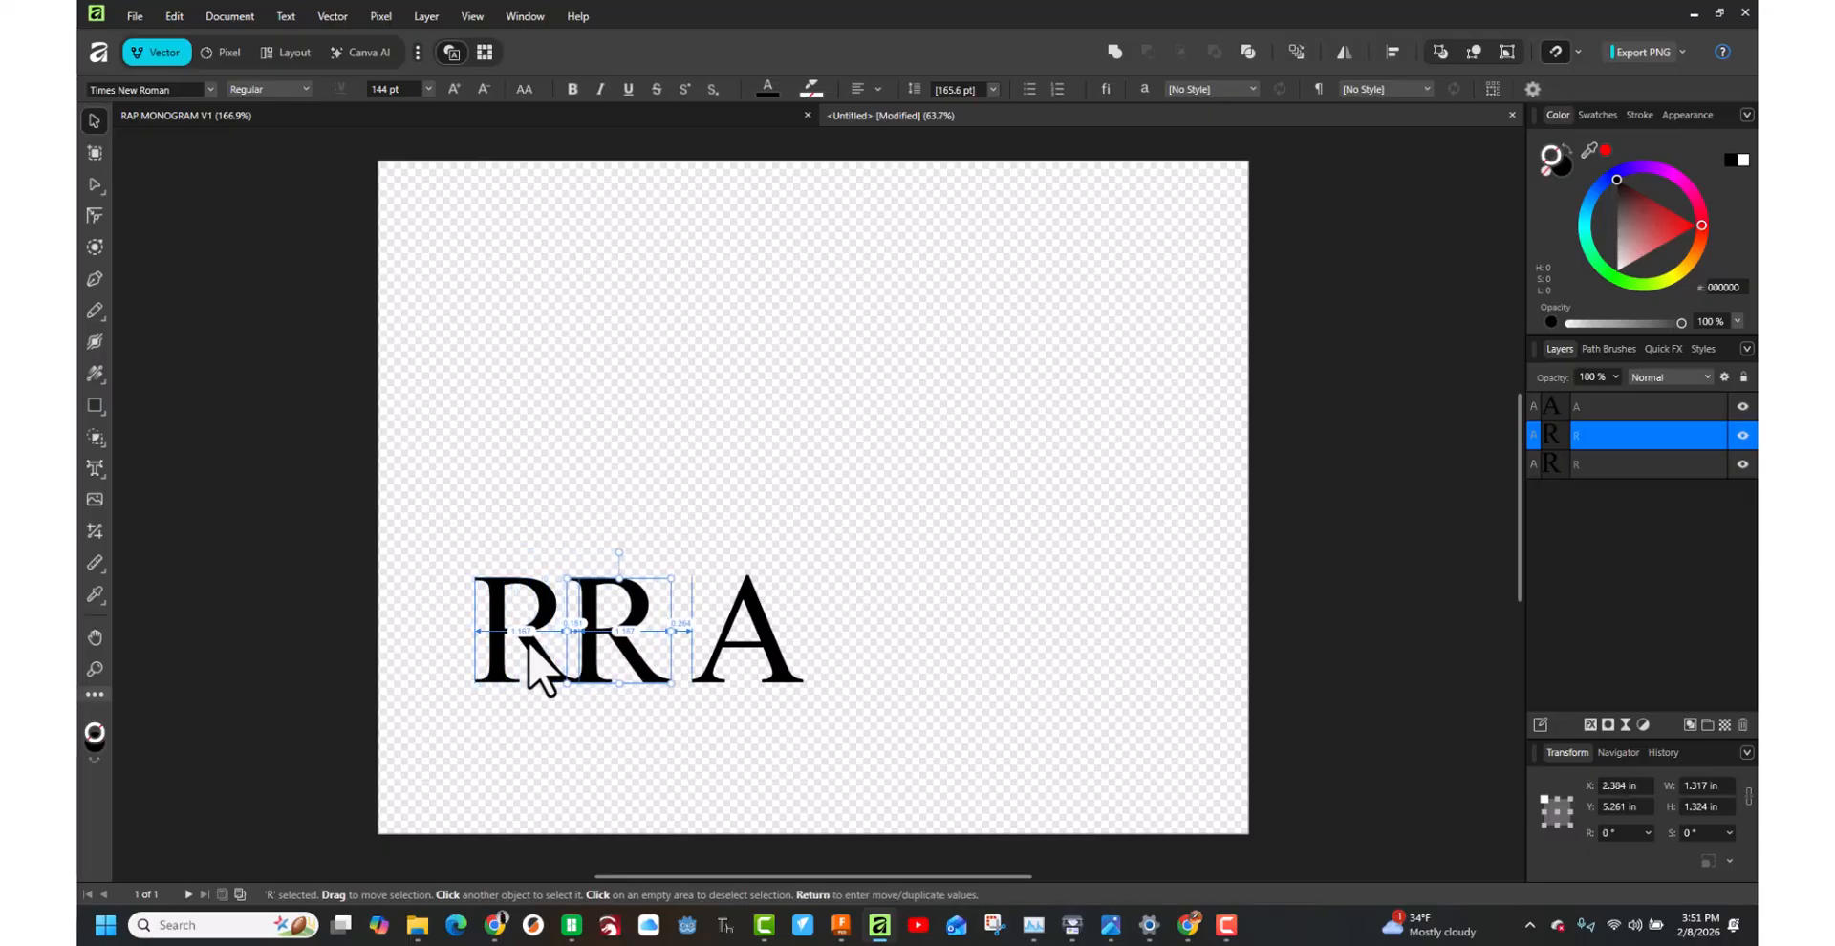
{"action": "key", "text": "shift+Right"}
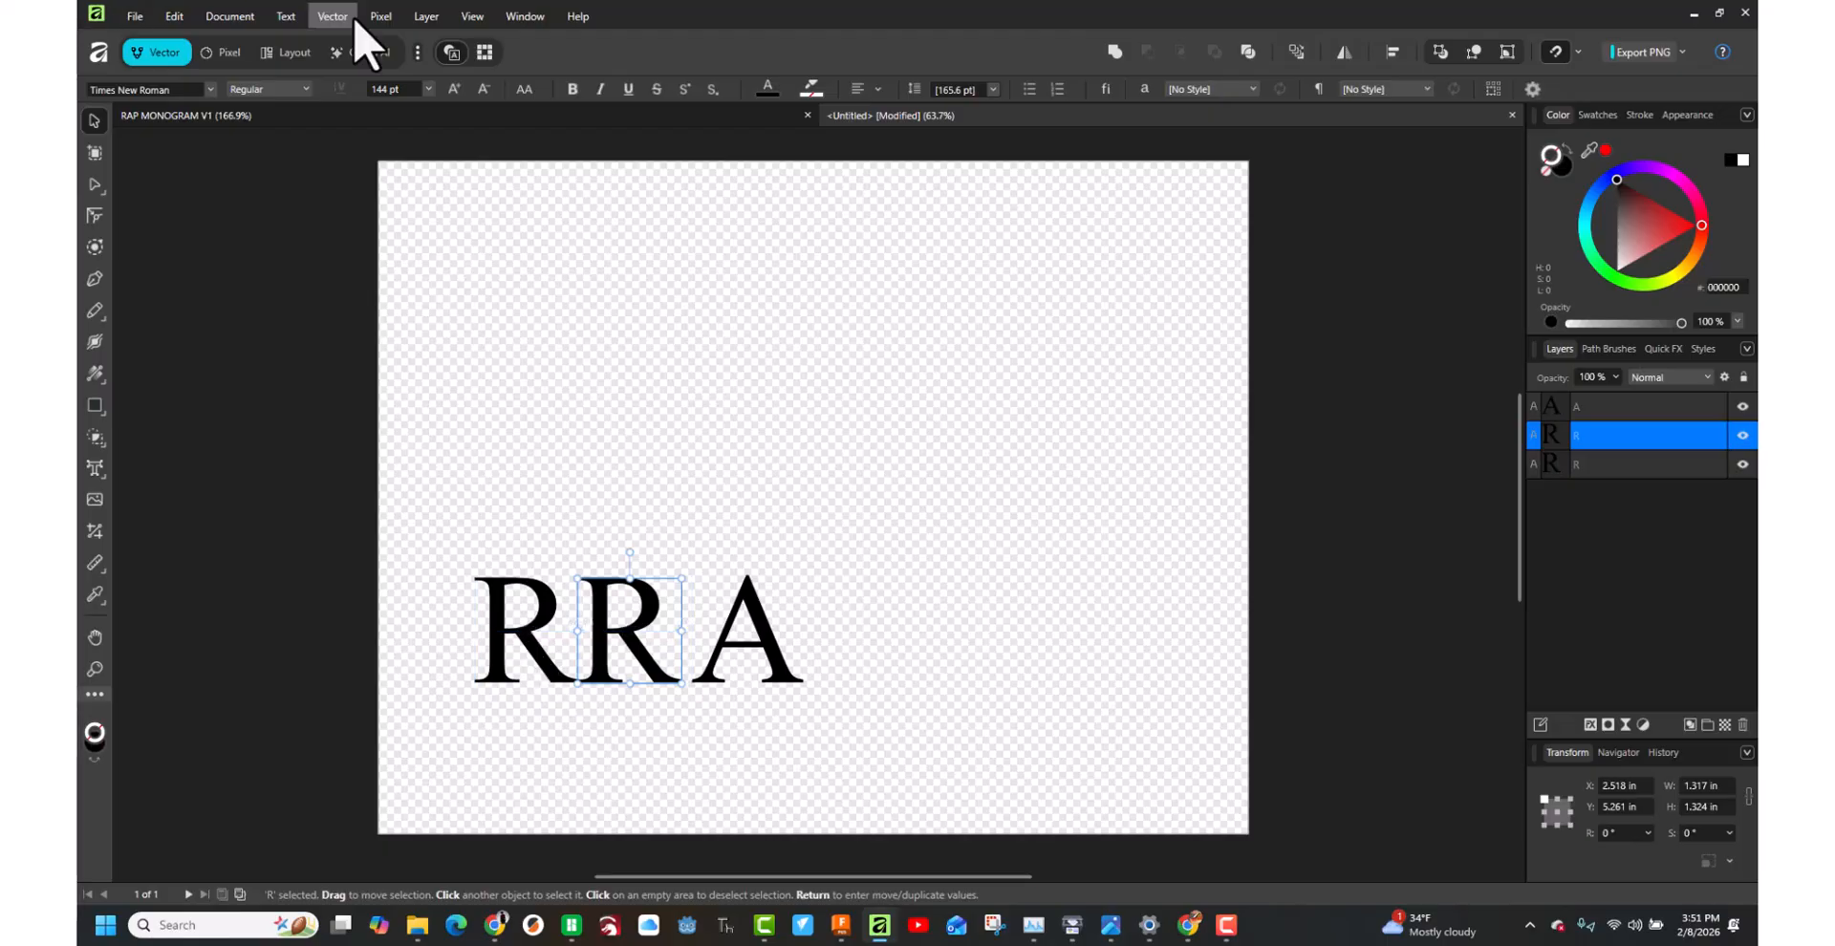
Enlarge the middle R to 288 pt and move it to about X 2.18 in, Y 4.49 in, overlapping the smaller letters.
{"action": "left_click", "coordinate": [428, 89]}
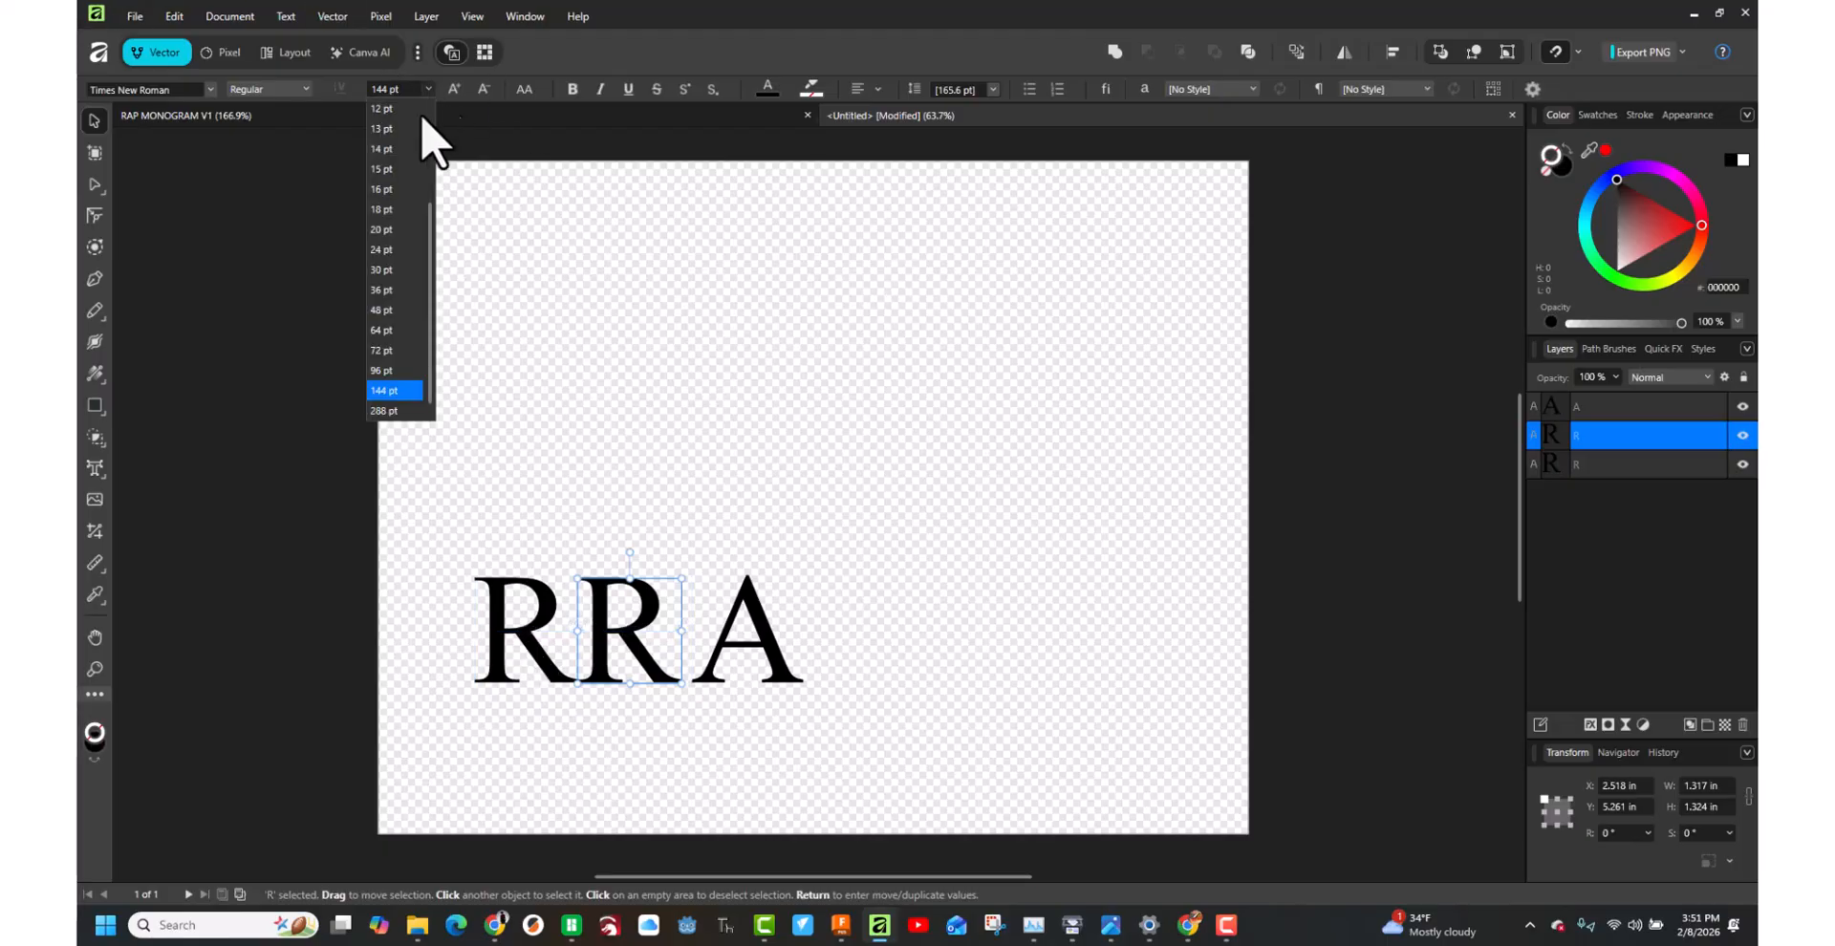
{"action": "left_click", "coordinate": [384, 410]}
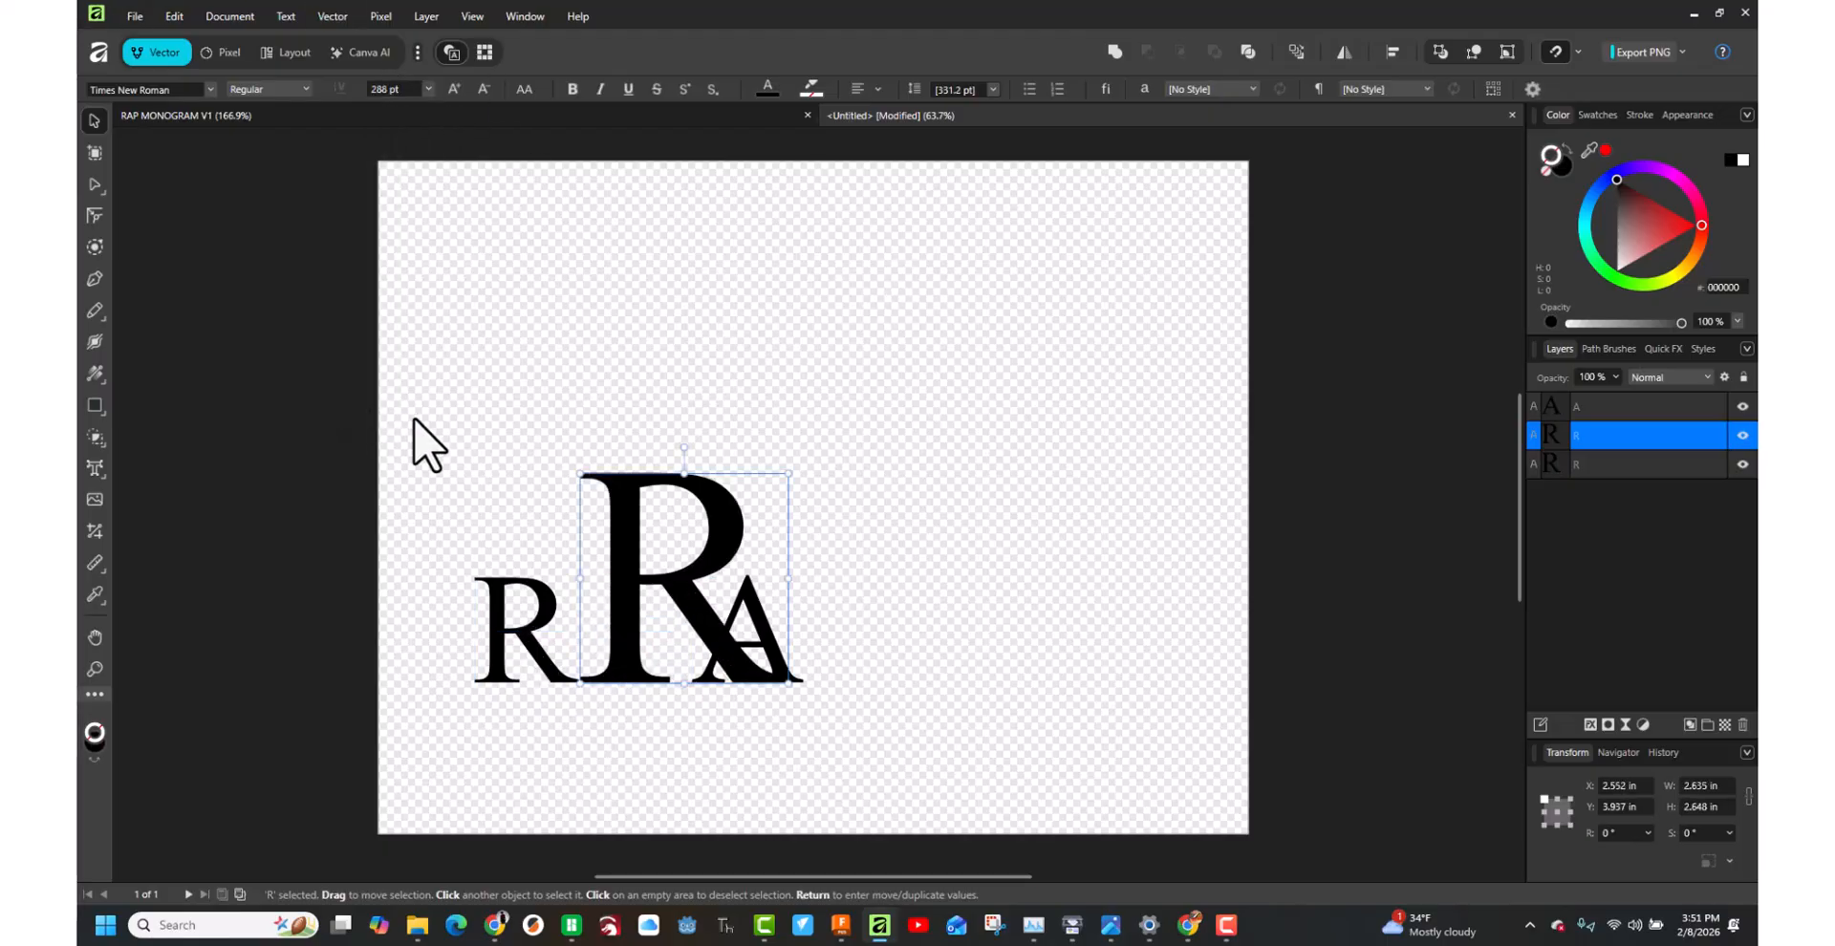
{"action": "left_click", "coordinate": [738, 396]}
{"action": "left_click_drag", "start_coordinate": [618, 583], "coordinate": [590, 631]}
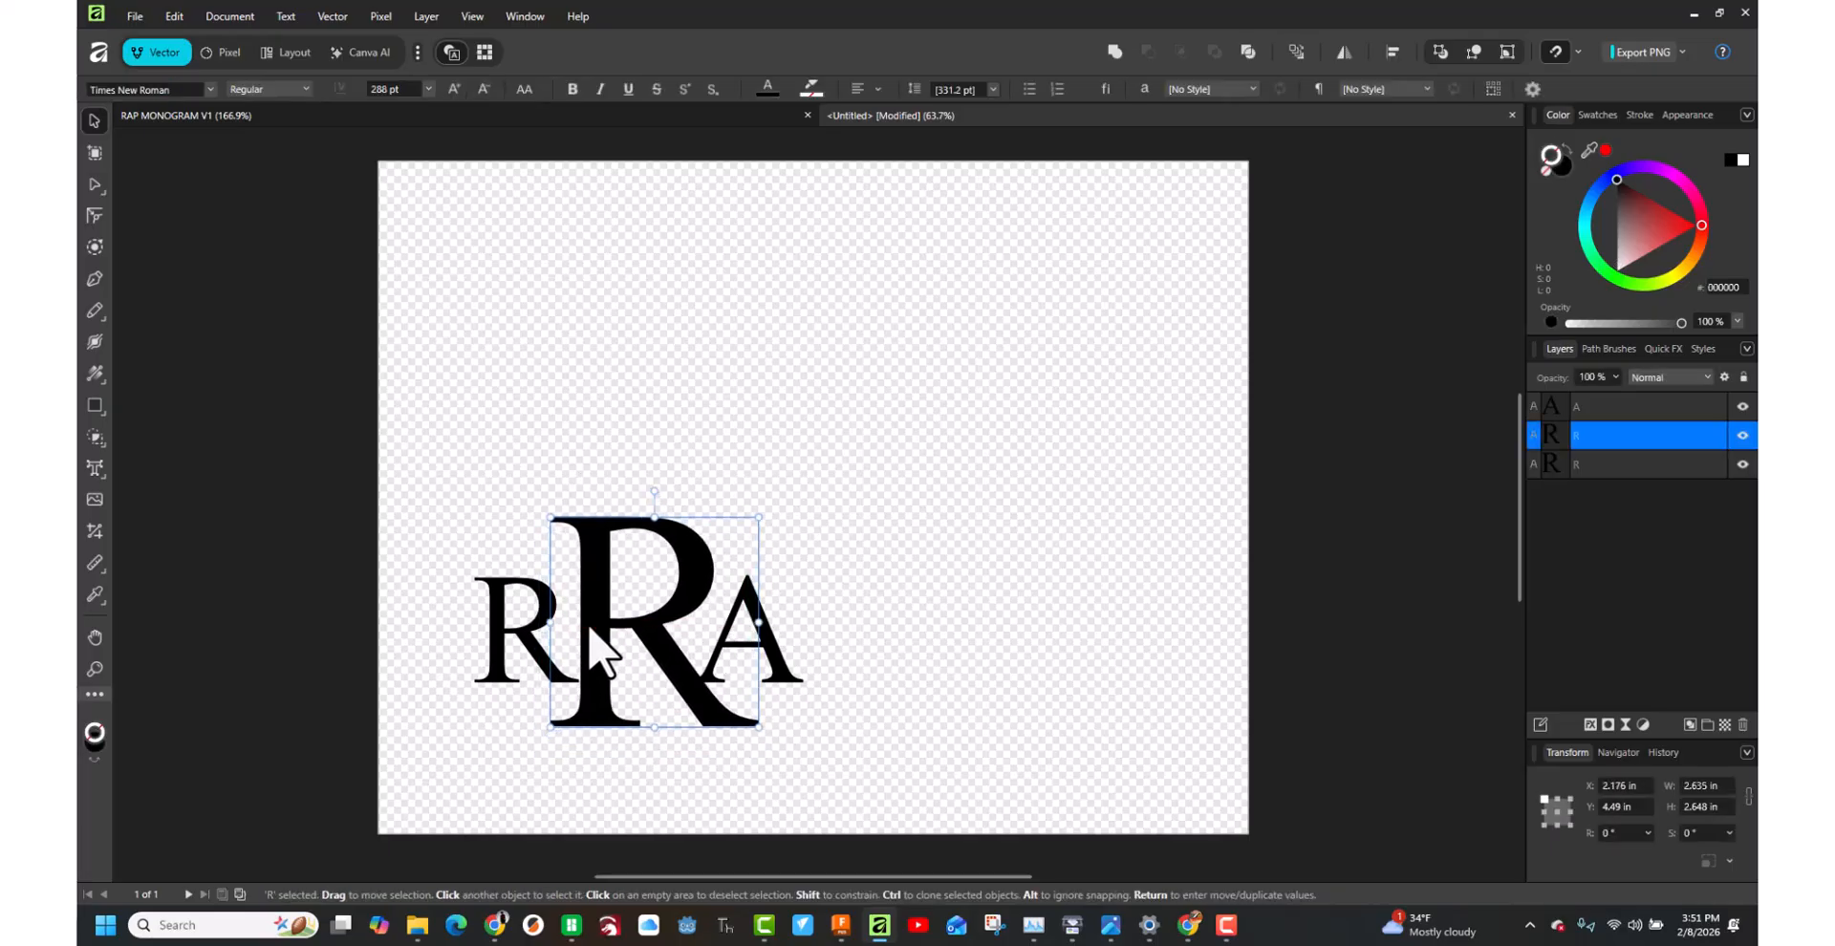
{"action": "left_click", "coordinate": [848, 499]}
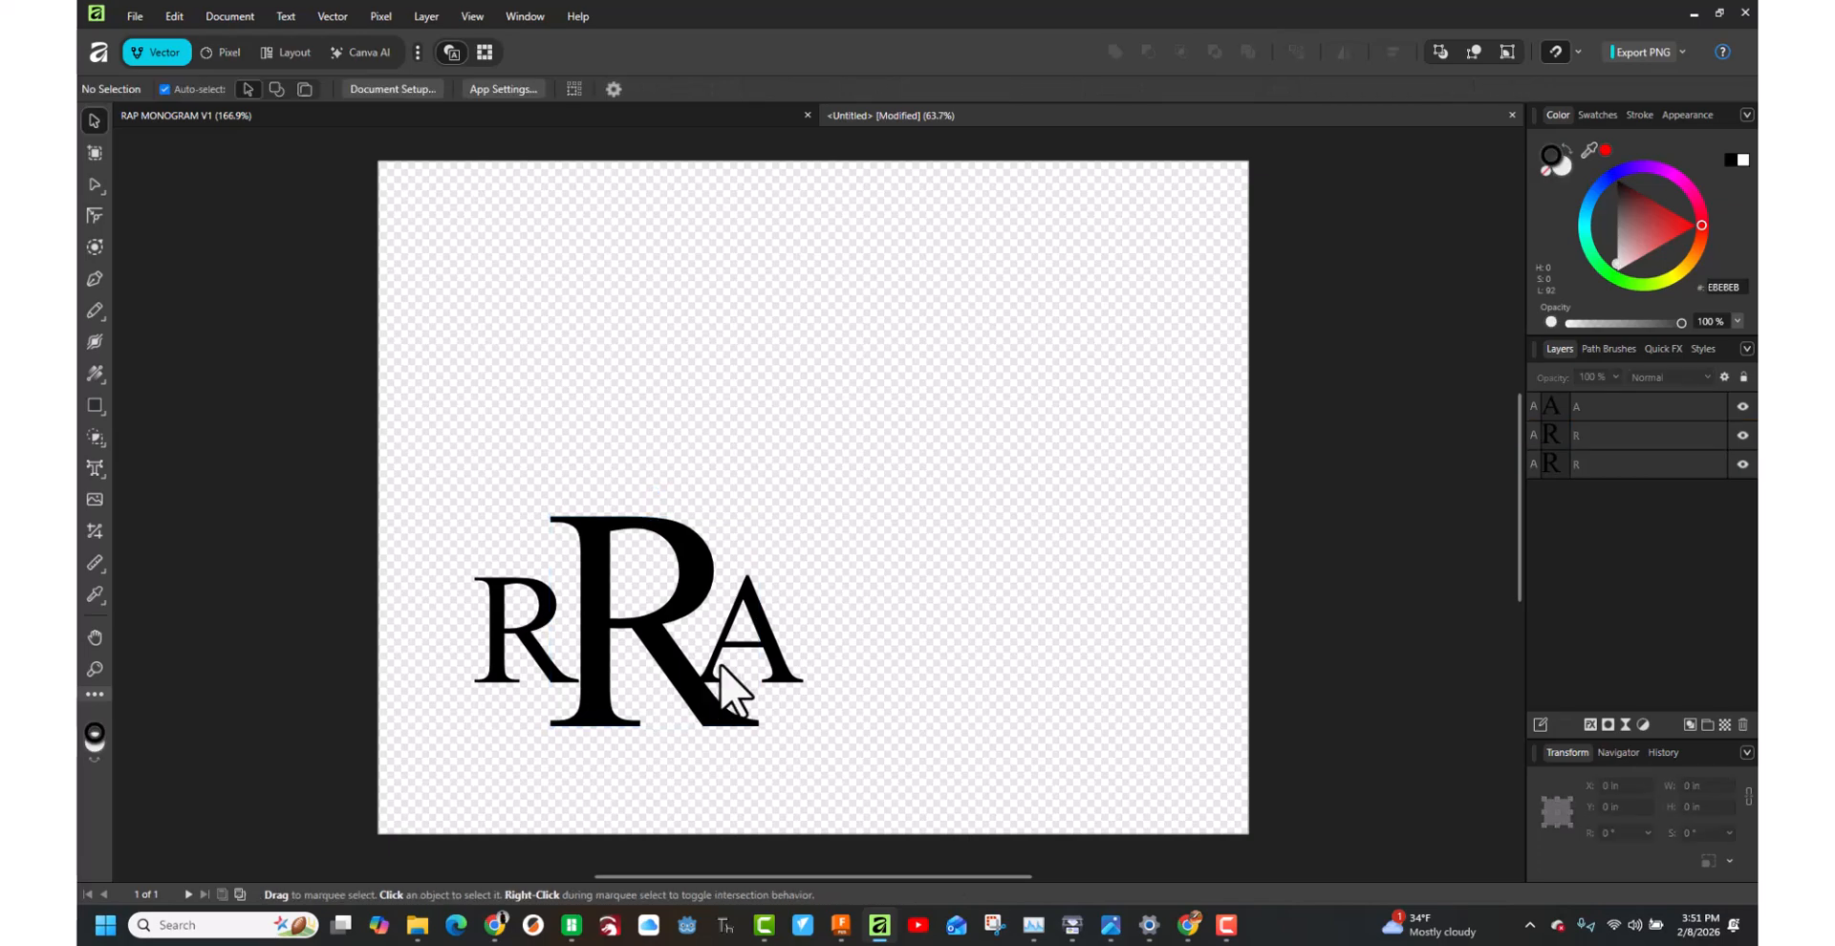
Nudge the letter A left about 0.17 in so it tucks against the large middle letter.
{"action": "left_click", "coordinate": [776, 675]}
{"action": "key", "text": "Left"}
{"action": "key", "text": "Left"}
{"action": "key", "text": "Left"}
{"action": "key", "text": "Left"}
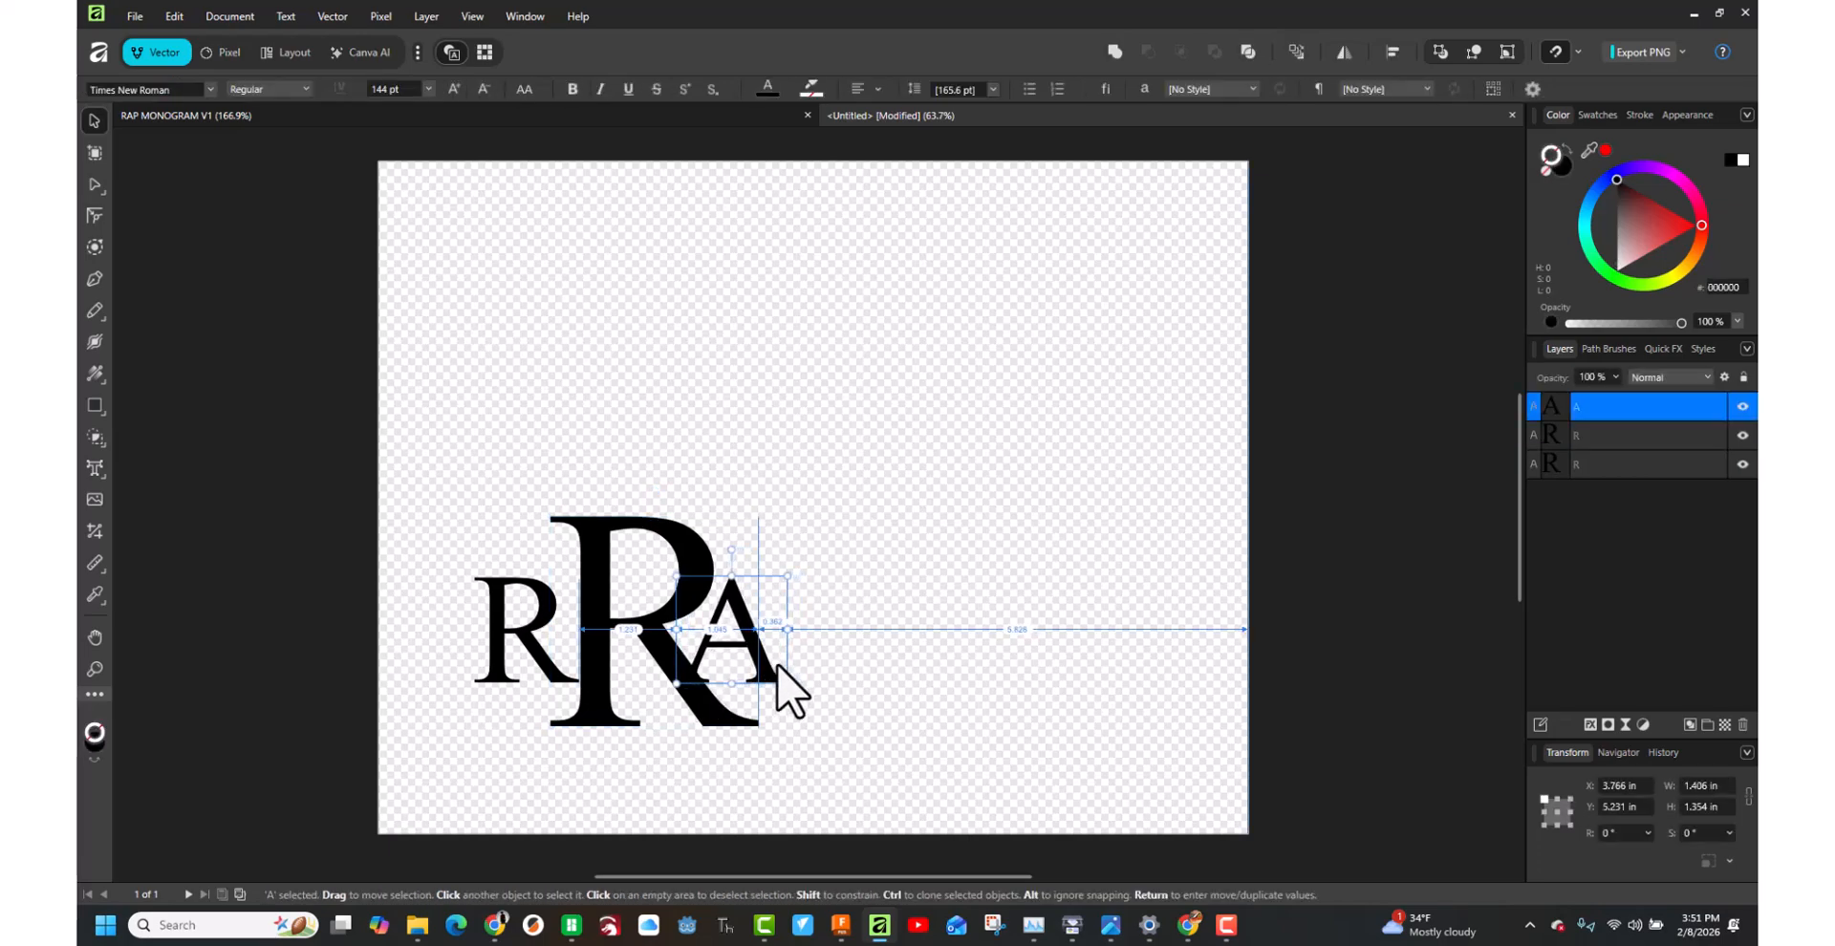
{"action": "key", "text": "Right"}
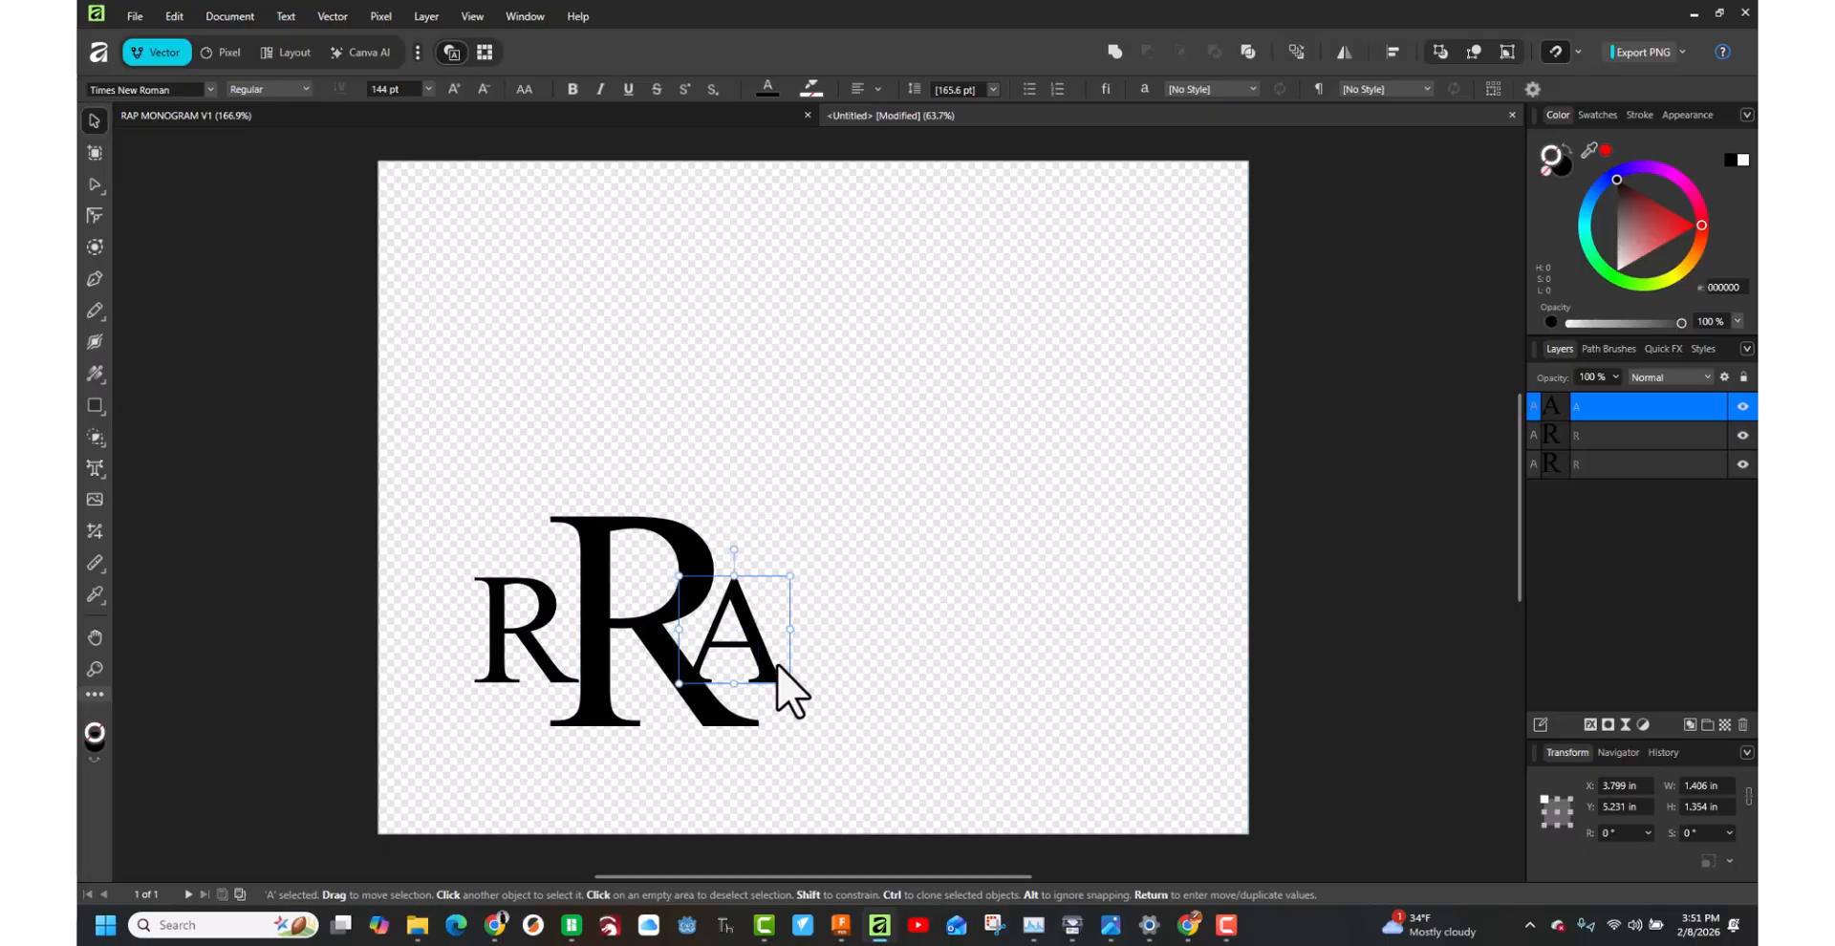
Nudge the small R right about 0.17 in so it meets the stem of the large middle letter.
{"action": "left_click", "coordinate": [635, 482]}
{"action": "left_click", "coordinate": [532, 660]}
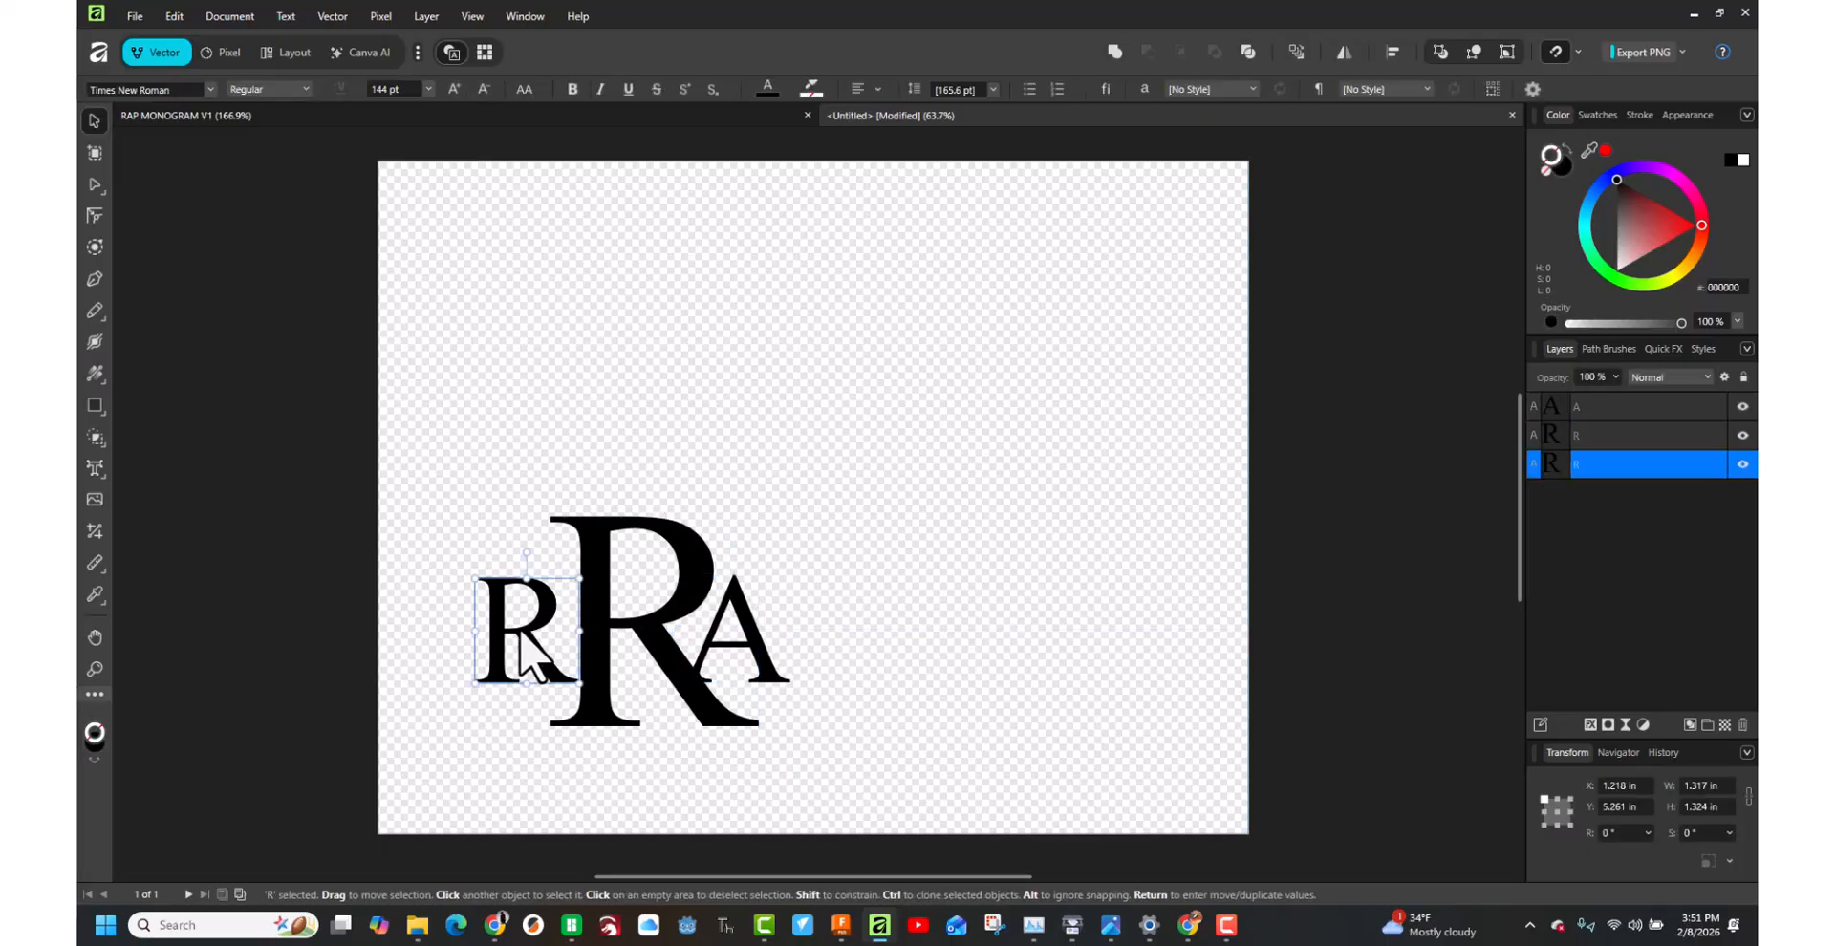
{"action": "key", "text": "Right"}
{"action": "key", "text": "Right"}
{"action": "key", "text": "Right"}
{"action": "key", "text": "Right"}
{"action": "key", "text": "Right"}
{"action": "key", "text": "Right"}
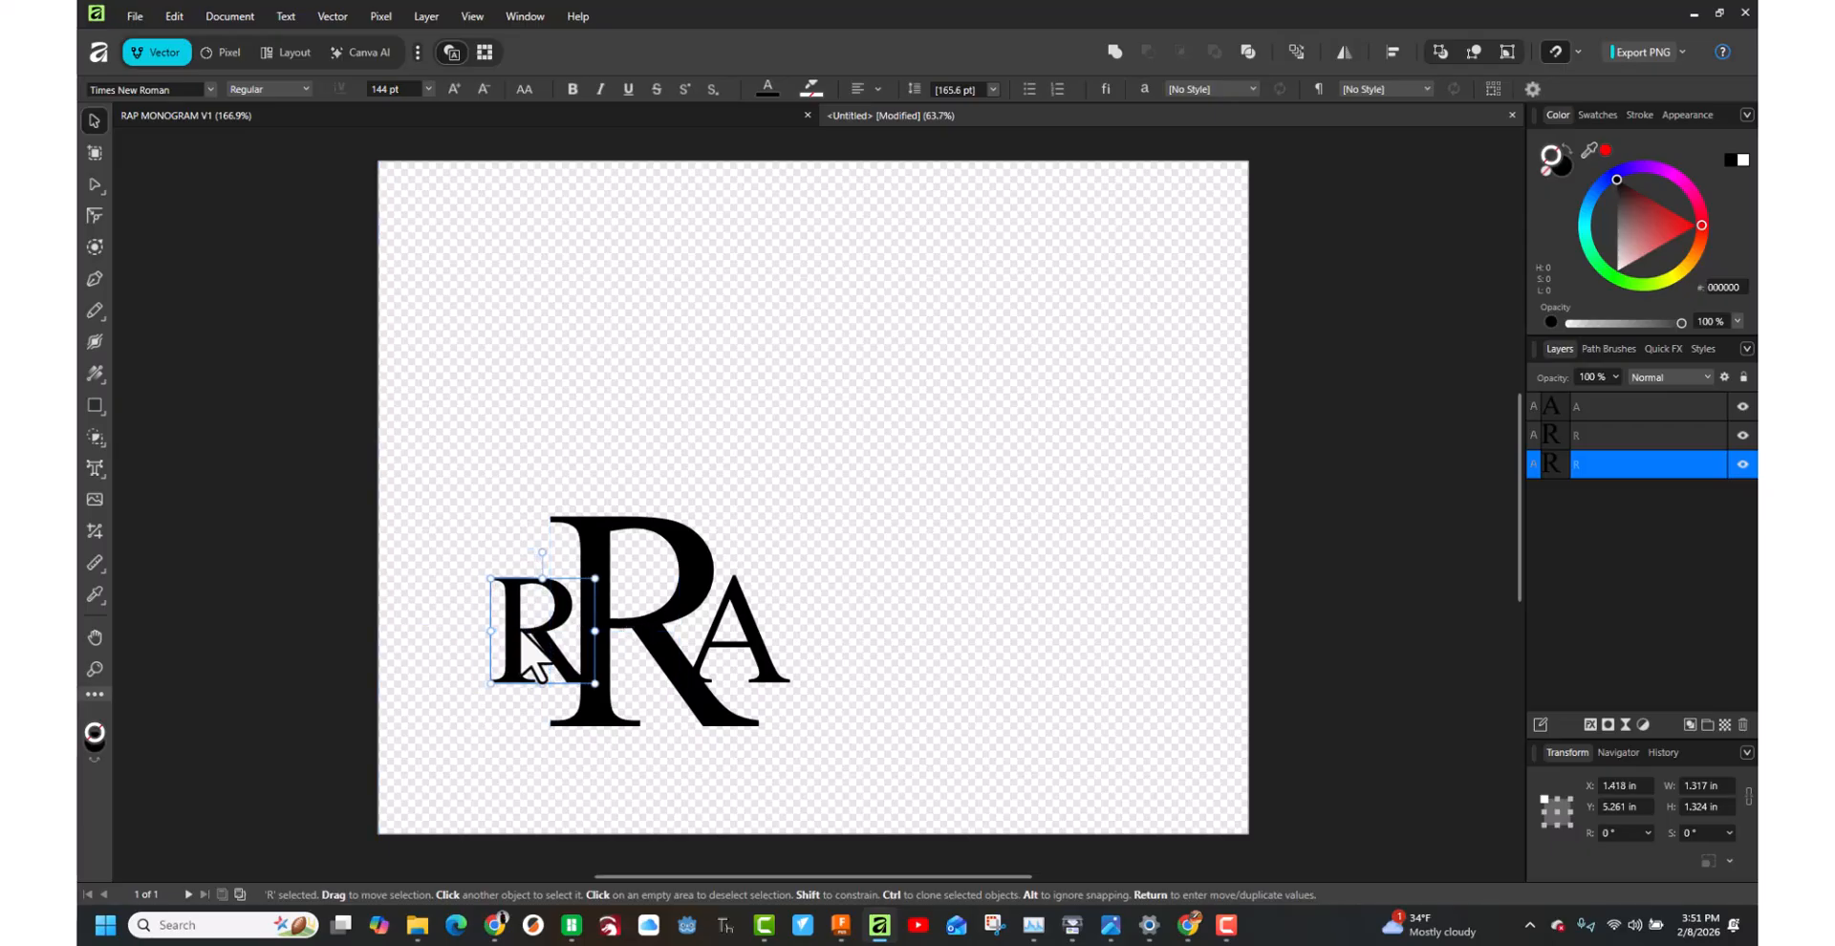
{"action": "key", "text": "Left"}
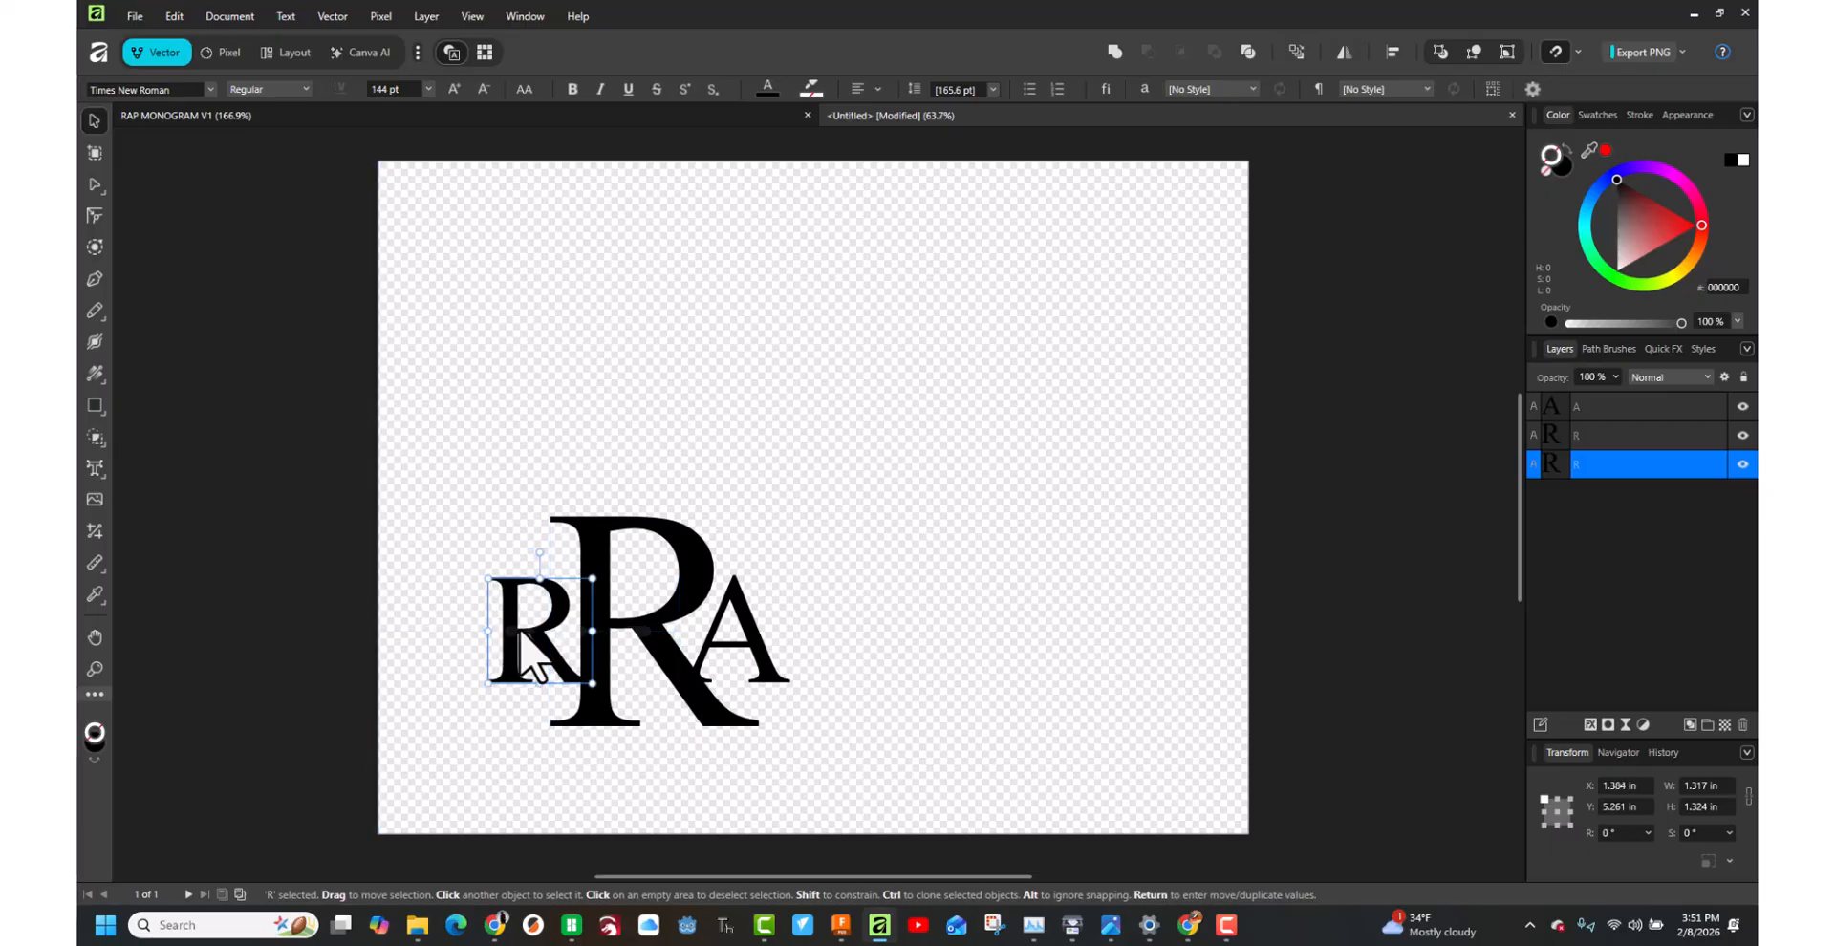
{"action": "left_click", "coordinate": [898, 685]}
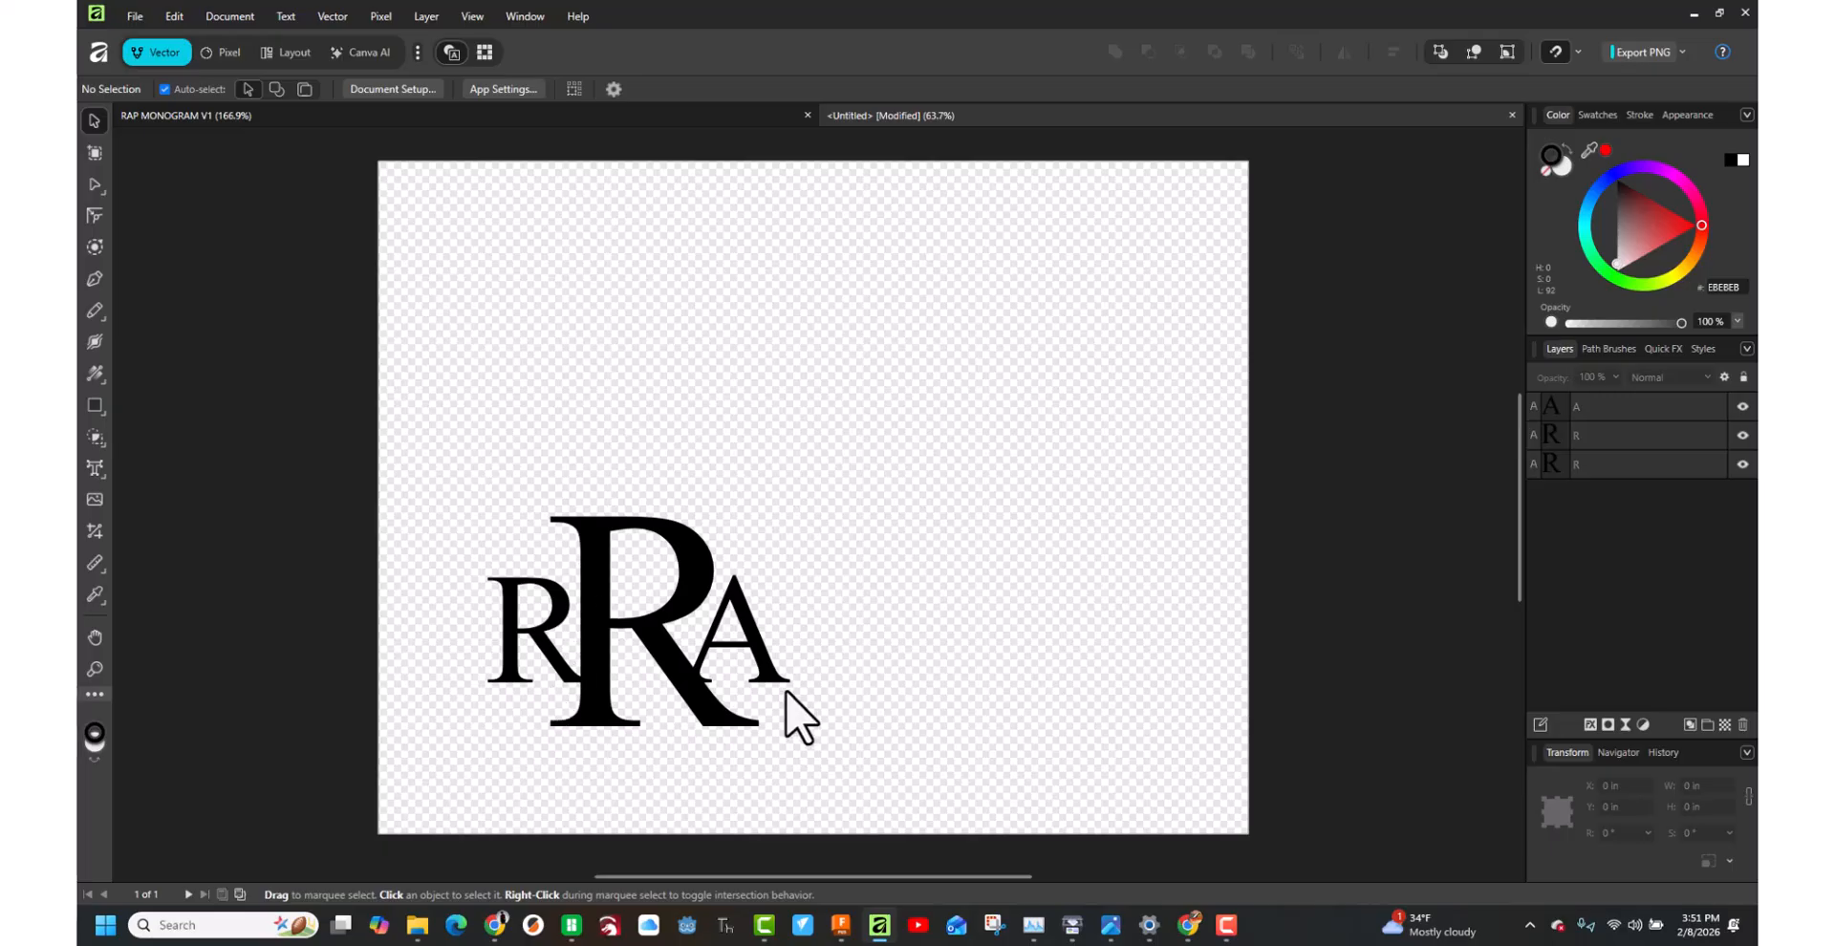
Replace the large middle R's text with the letter P.
{"action": "double_click", "coordinate": [686, 587]}
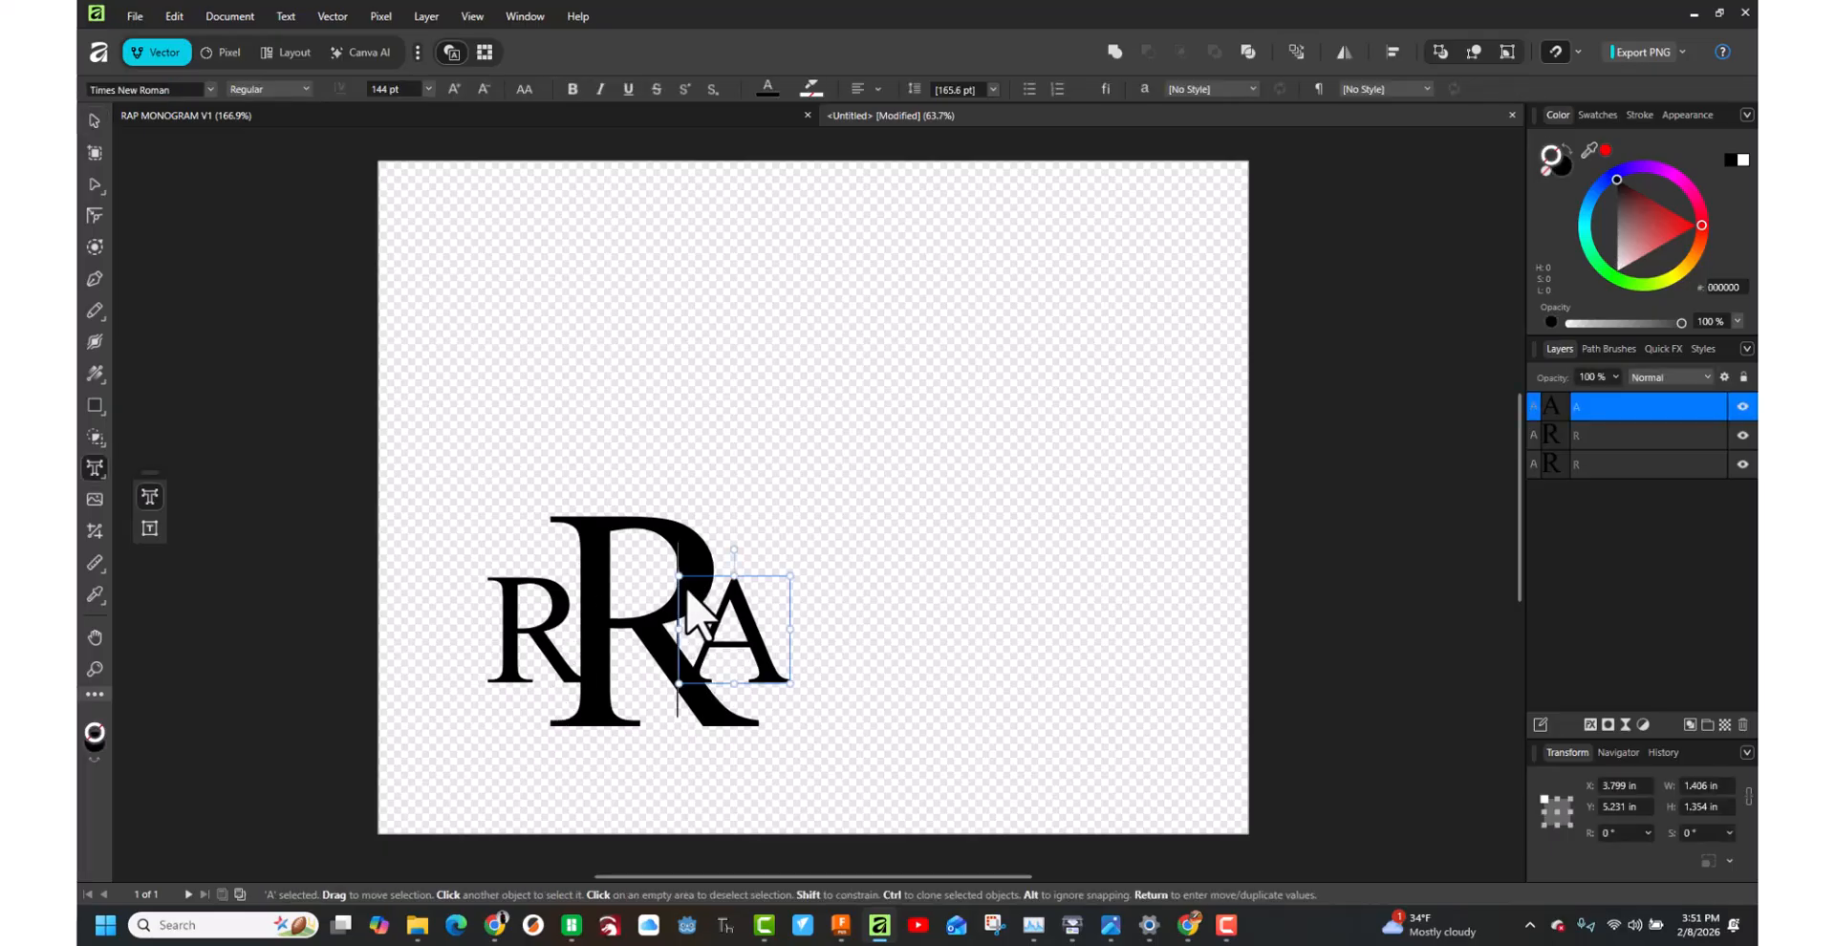
{"action": "double_click", "coordinate": [686, 551]}
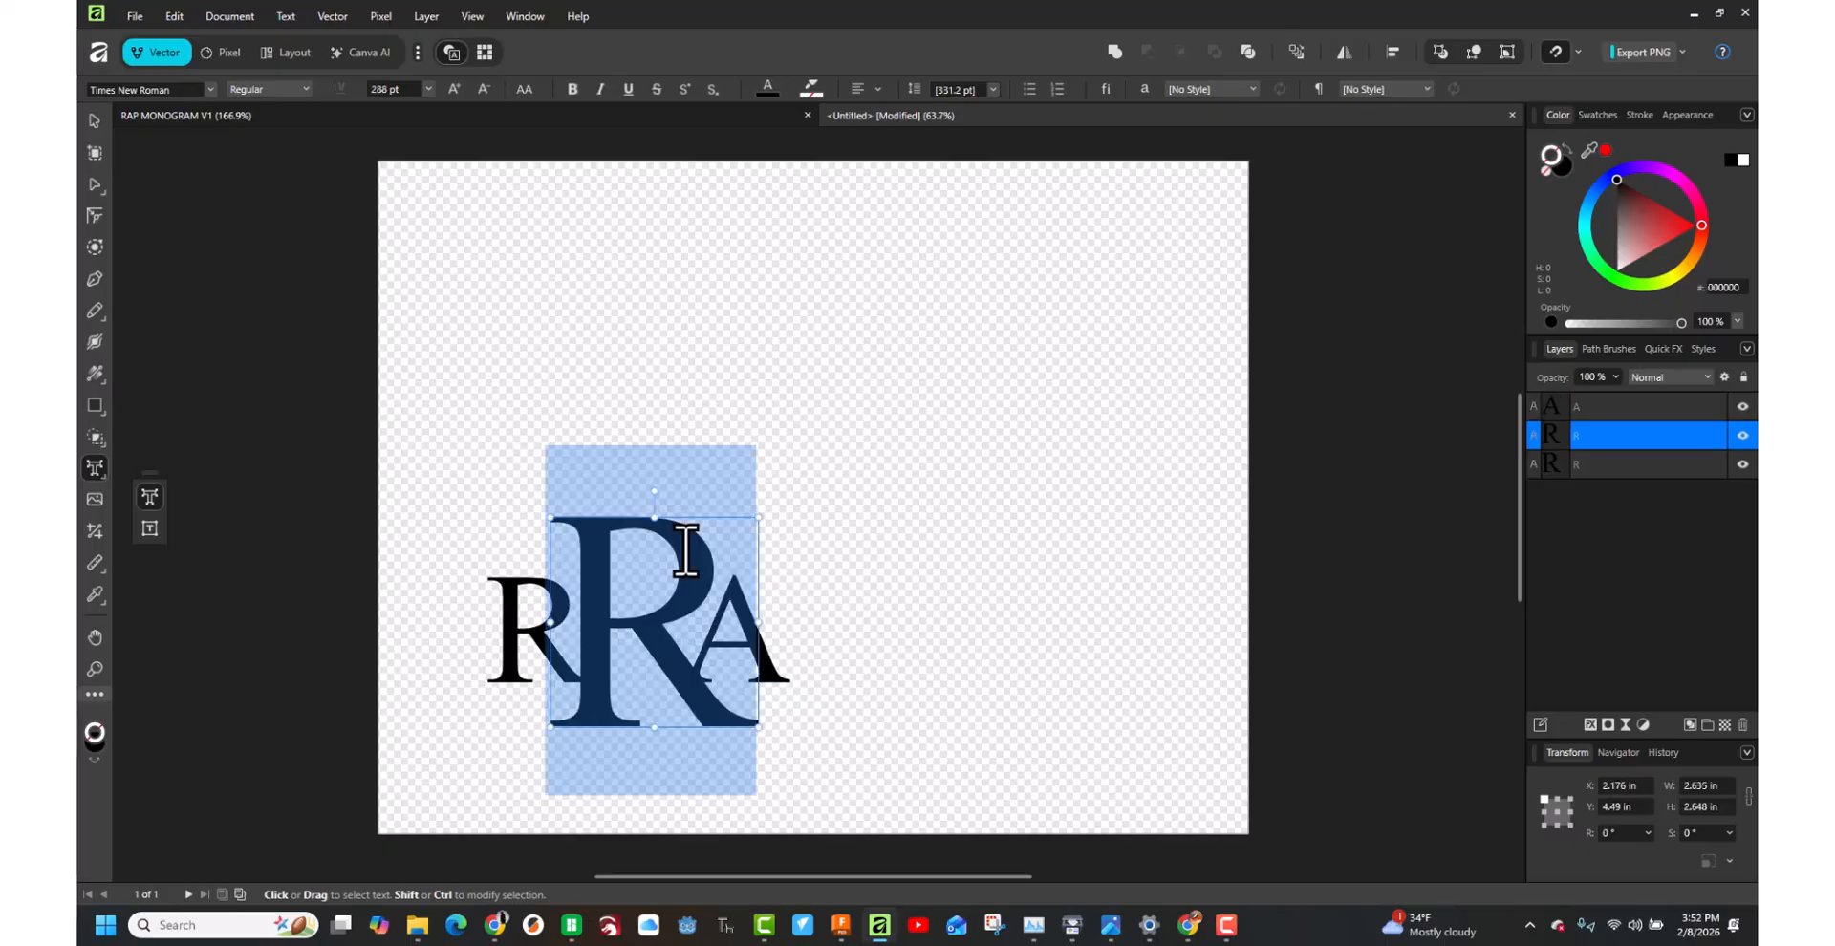
{"action": "type", "text": "P"}
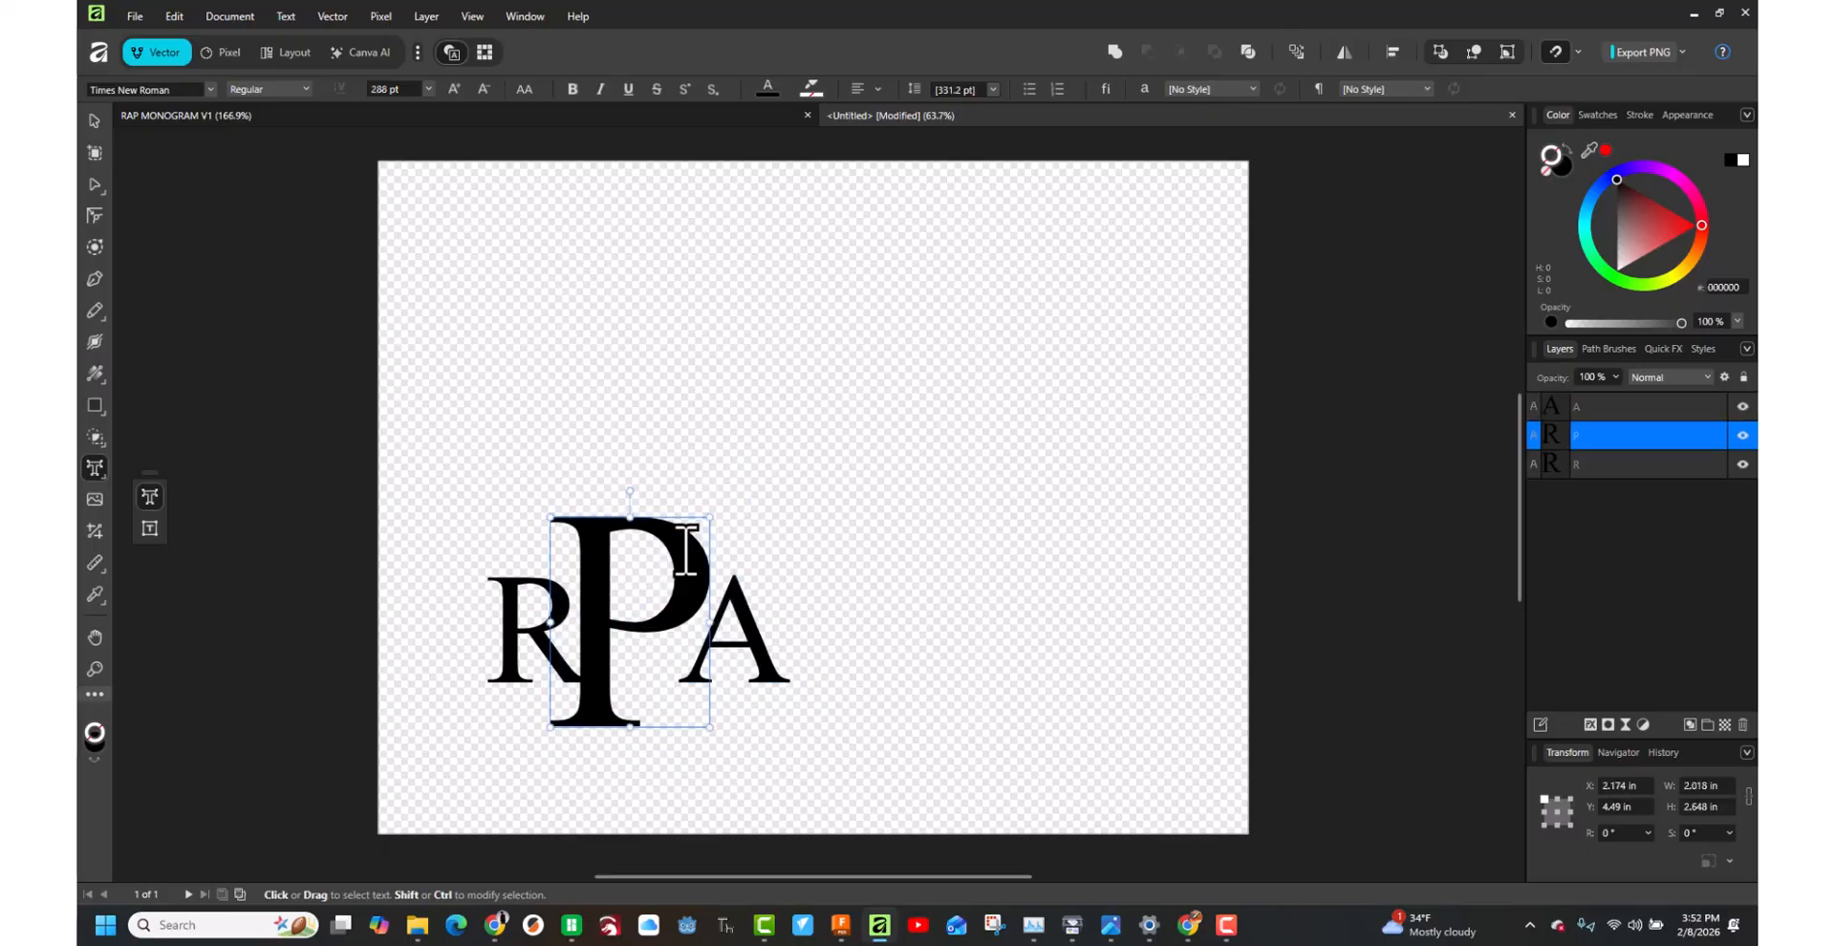
{"action": "left_click", "coordinate": [94, 120]}
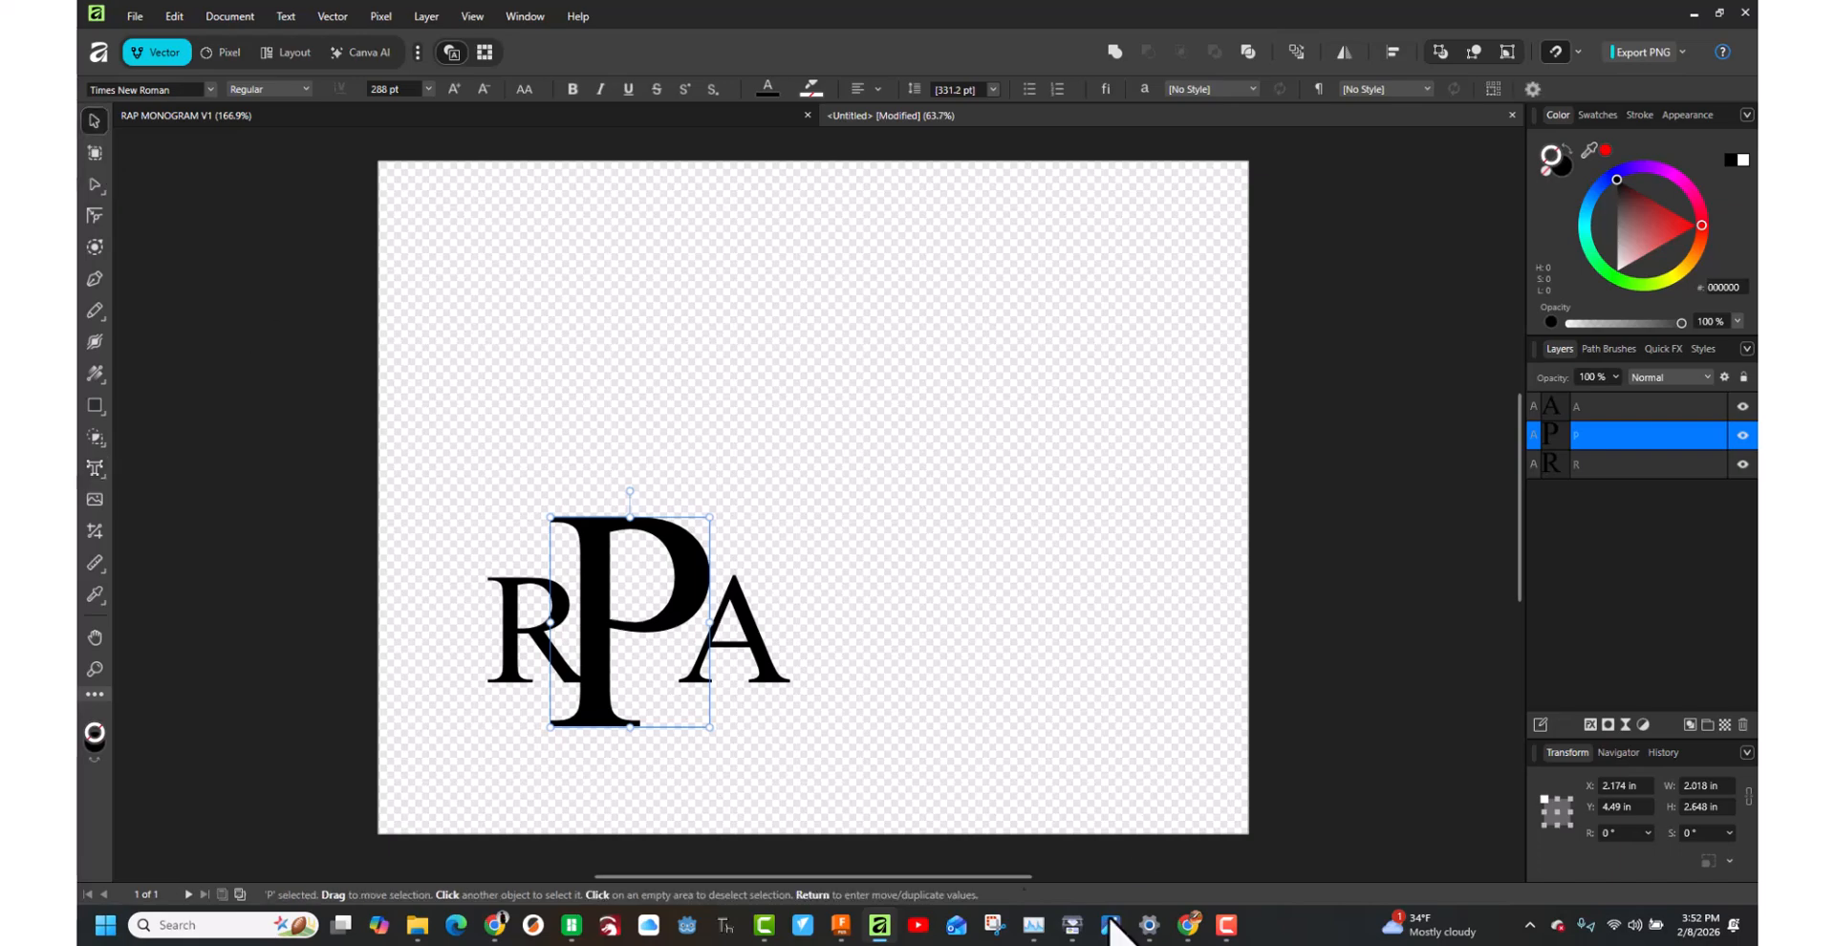
Nudge the letter A another 0.2 in to the left, under the bowl of the large P.
{"action": "left_click", "coordinate": [971, 743]}
{"action": "left_click", "coordinate": [764, 660]}
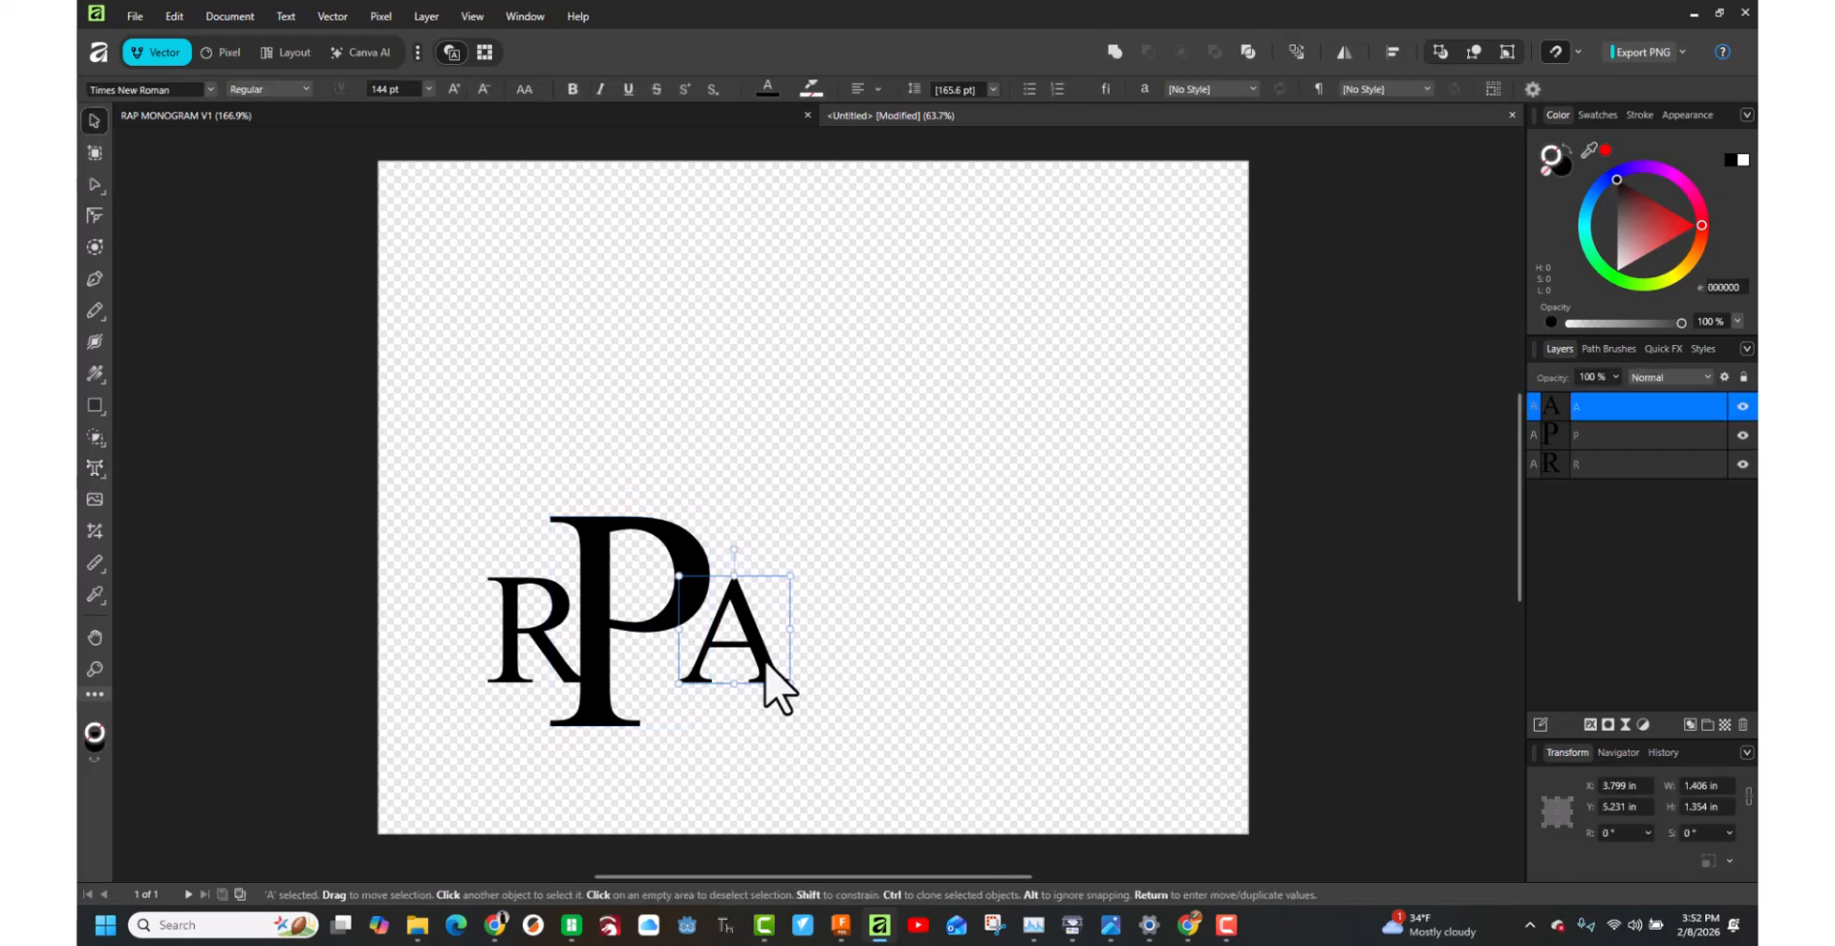
{"action": "key", "text": "Left"}
{"action": "key", "text": "Left"}
{"action": "key", "text": "Left"}
{"action": "key", "text": "Left"}
{"action": "key", "text": "Left"}
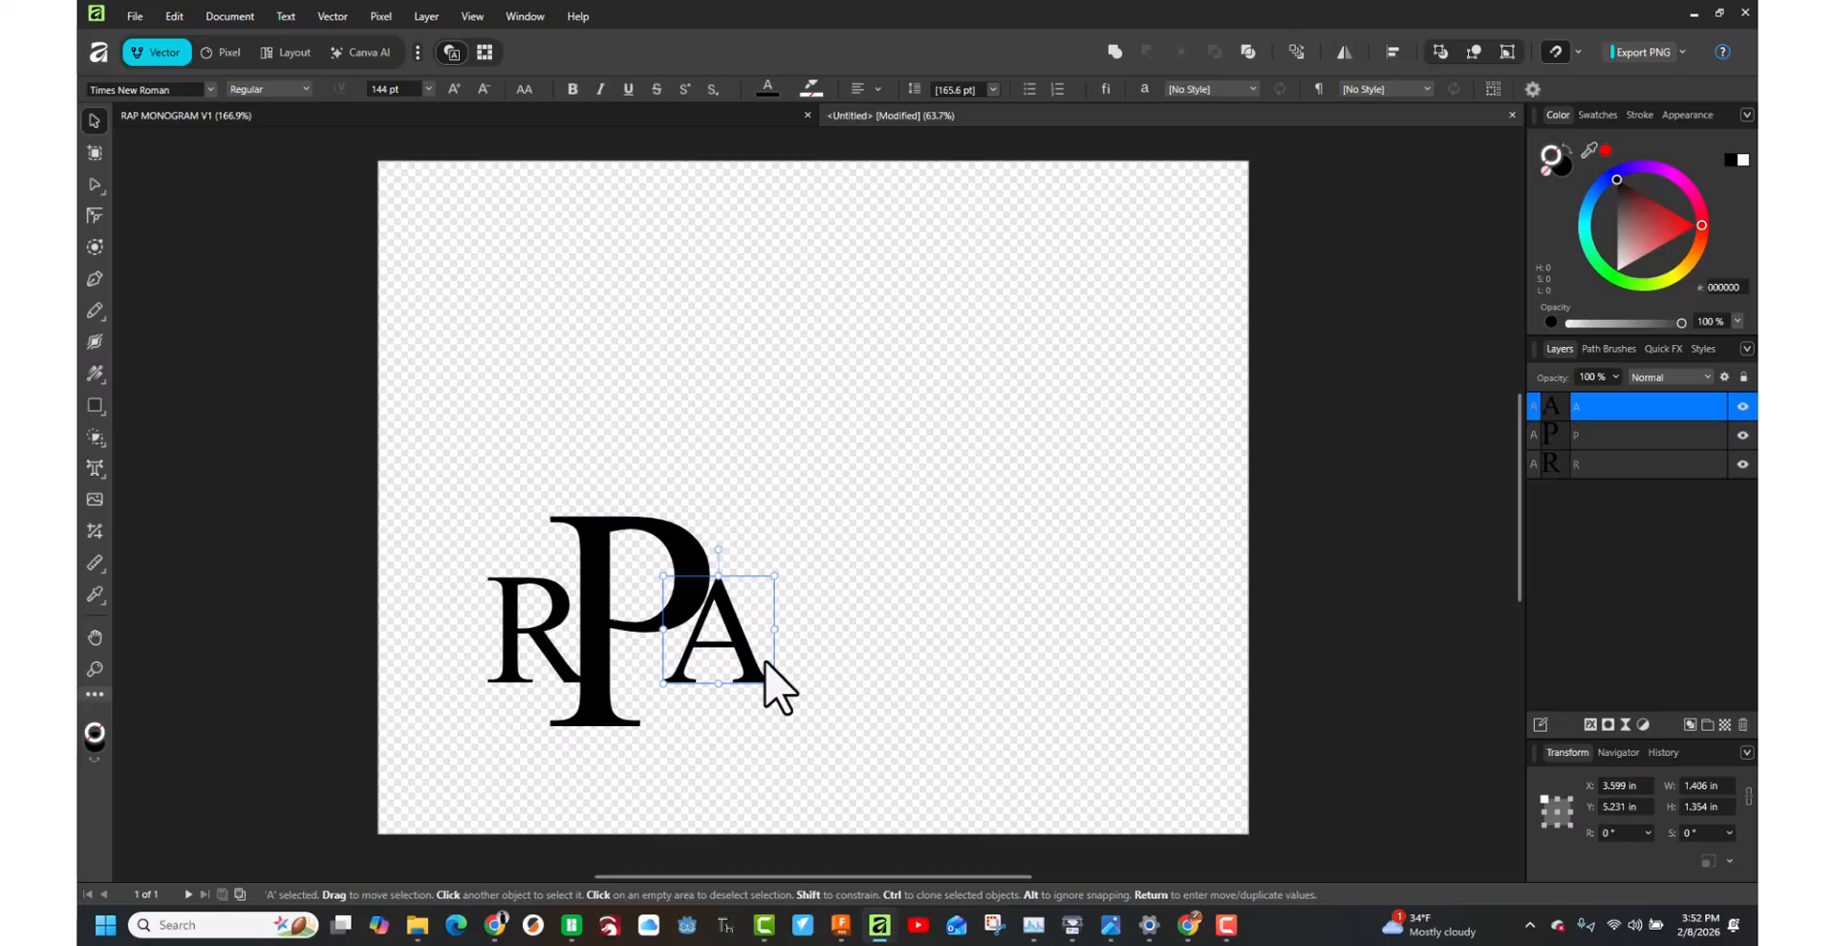
{"action": "left_click", "coordinate": [552, 650], "text": "shift"}
{"action": "left_click", "coordinate": [552, 651], "text": "shift"}
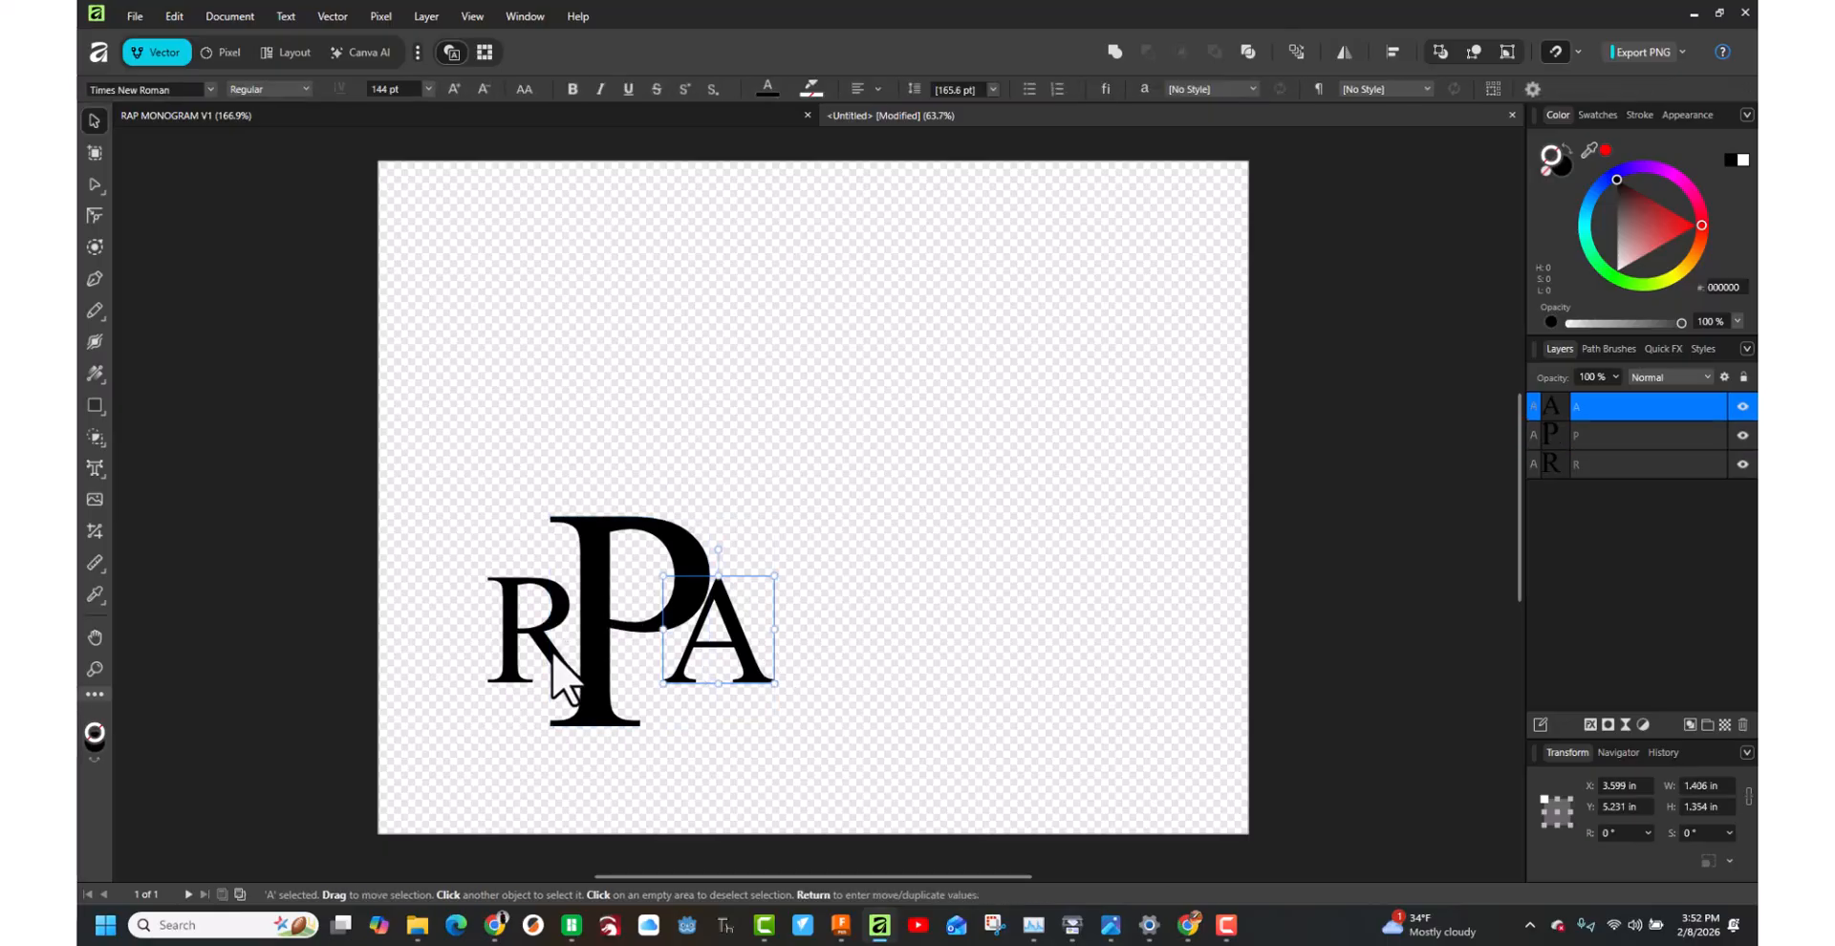
{"action": "left_click", "coordinate": [513, 657], "text": "shift"}
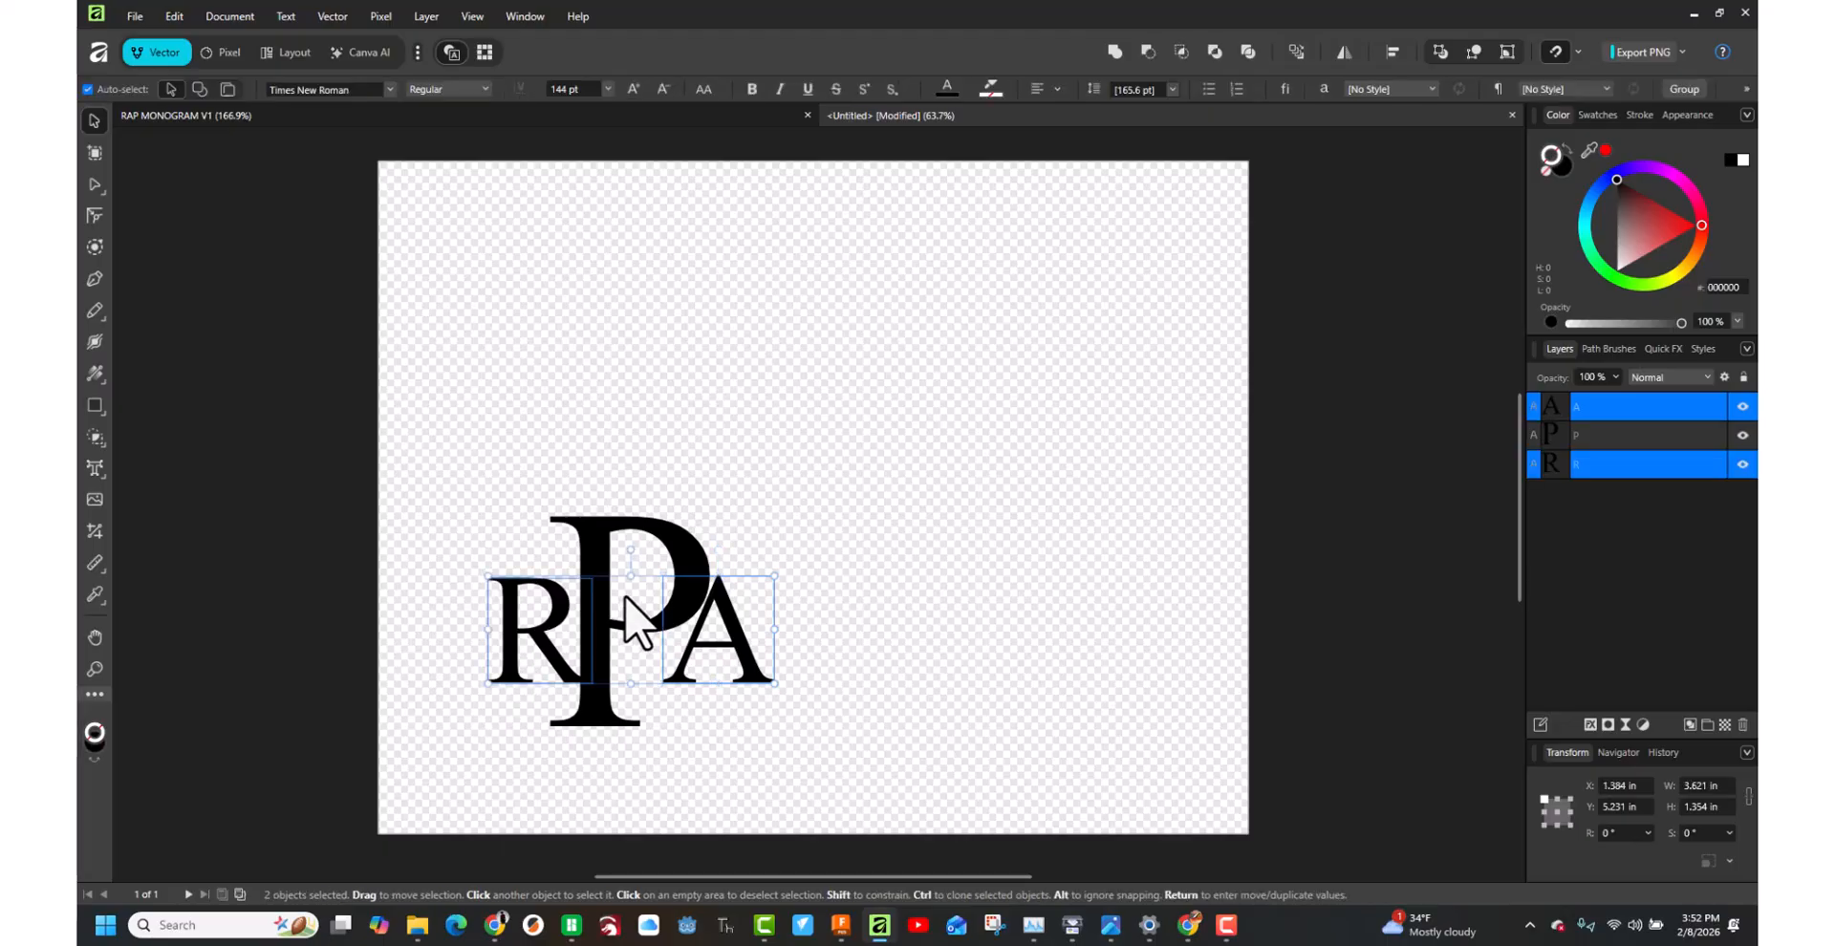
{"action": "scroll", "coordinate": [577, 590], "scroll_direction": "up", "scroll_amount": 1}
{"action": "scroll", "coordinate": [575, 588], "scroll_direction": "down", "scroll_amount": 1}
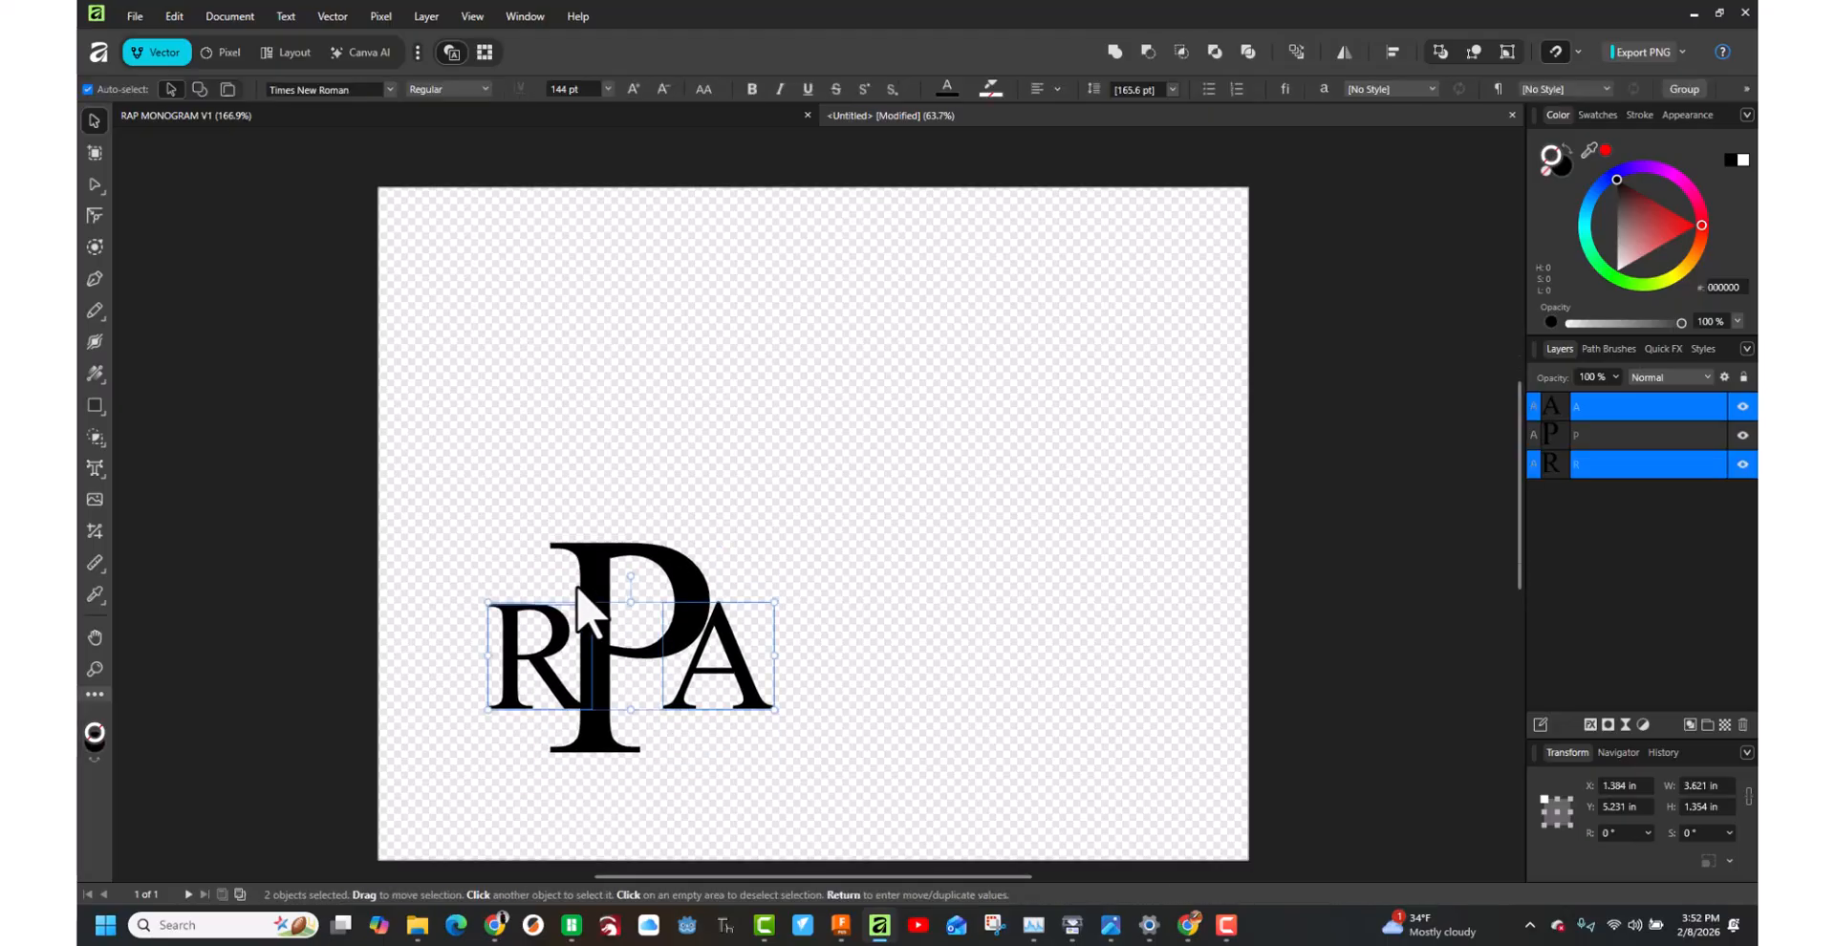
{"action": "right_click", "coordinate": [866, 465]}
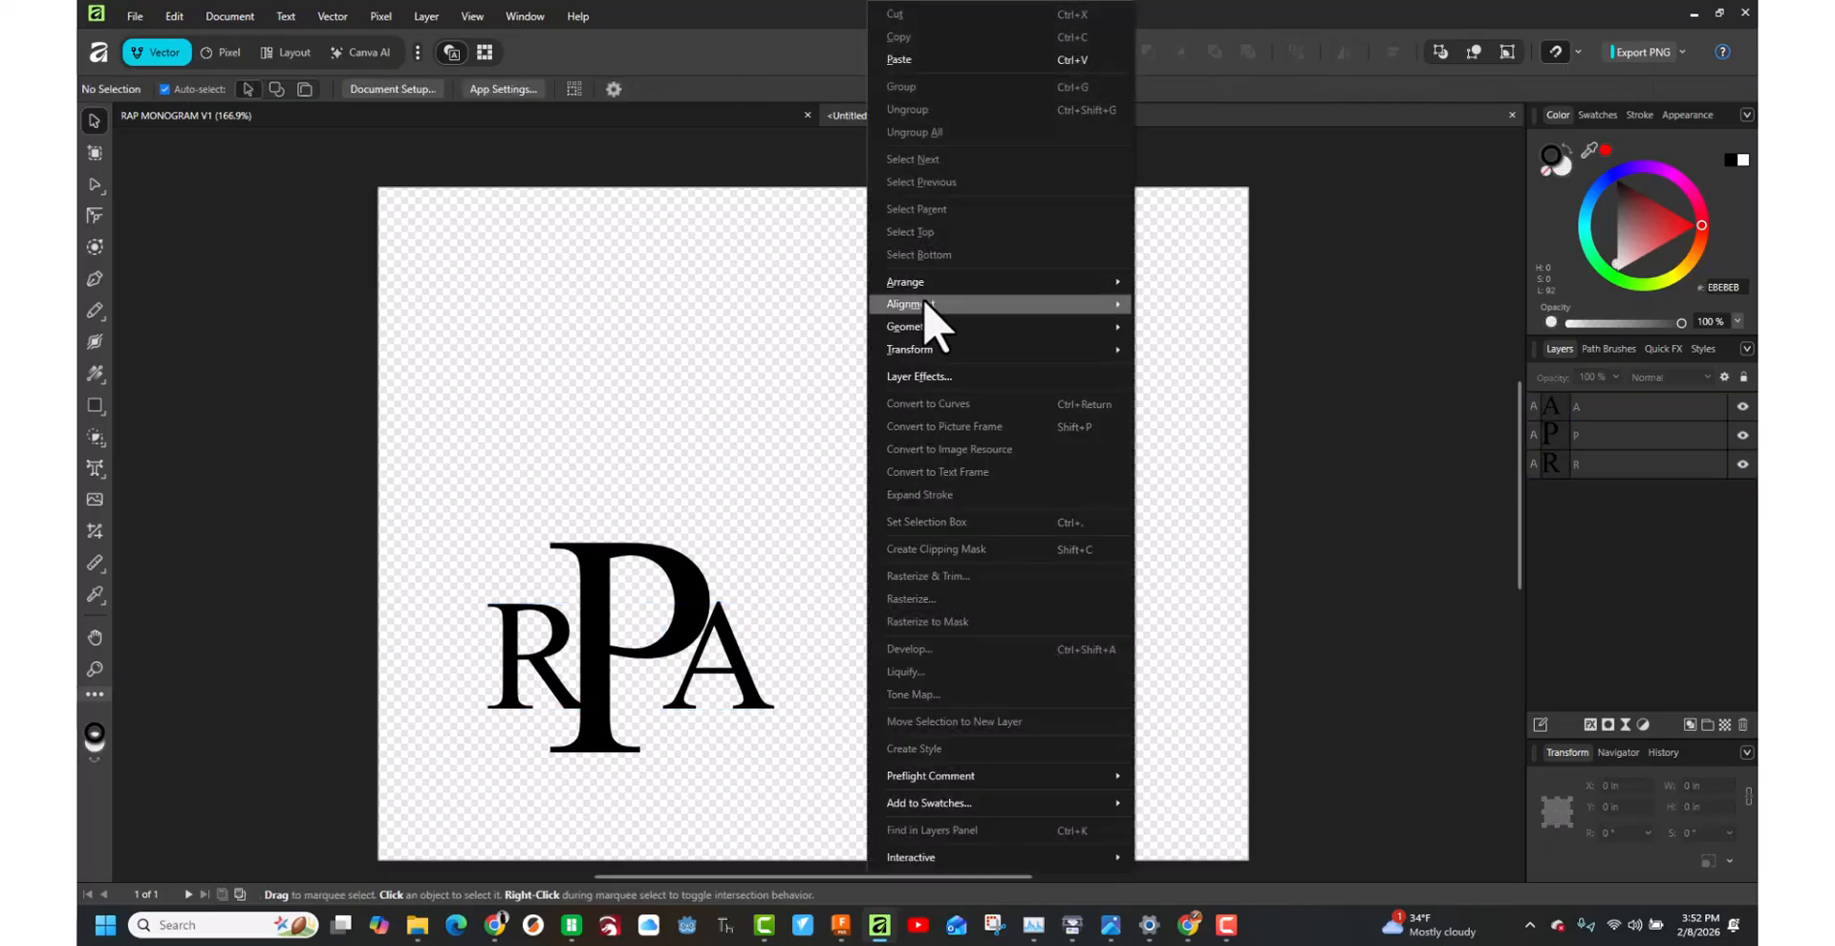
{"action": "mouse_move", "coordinate": [922, 303]}
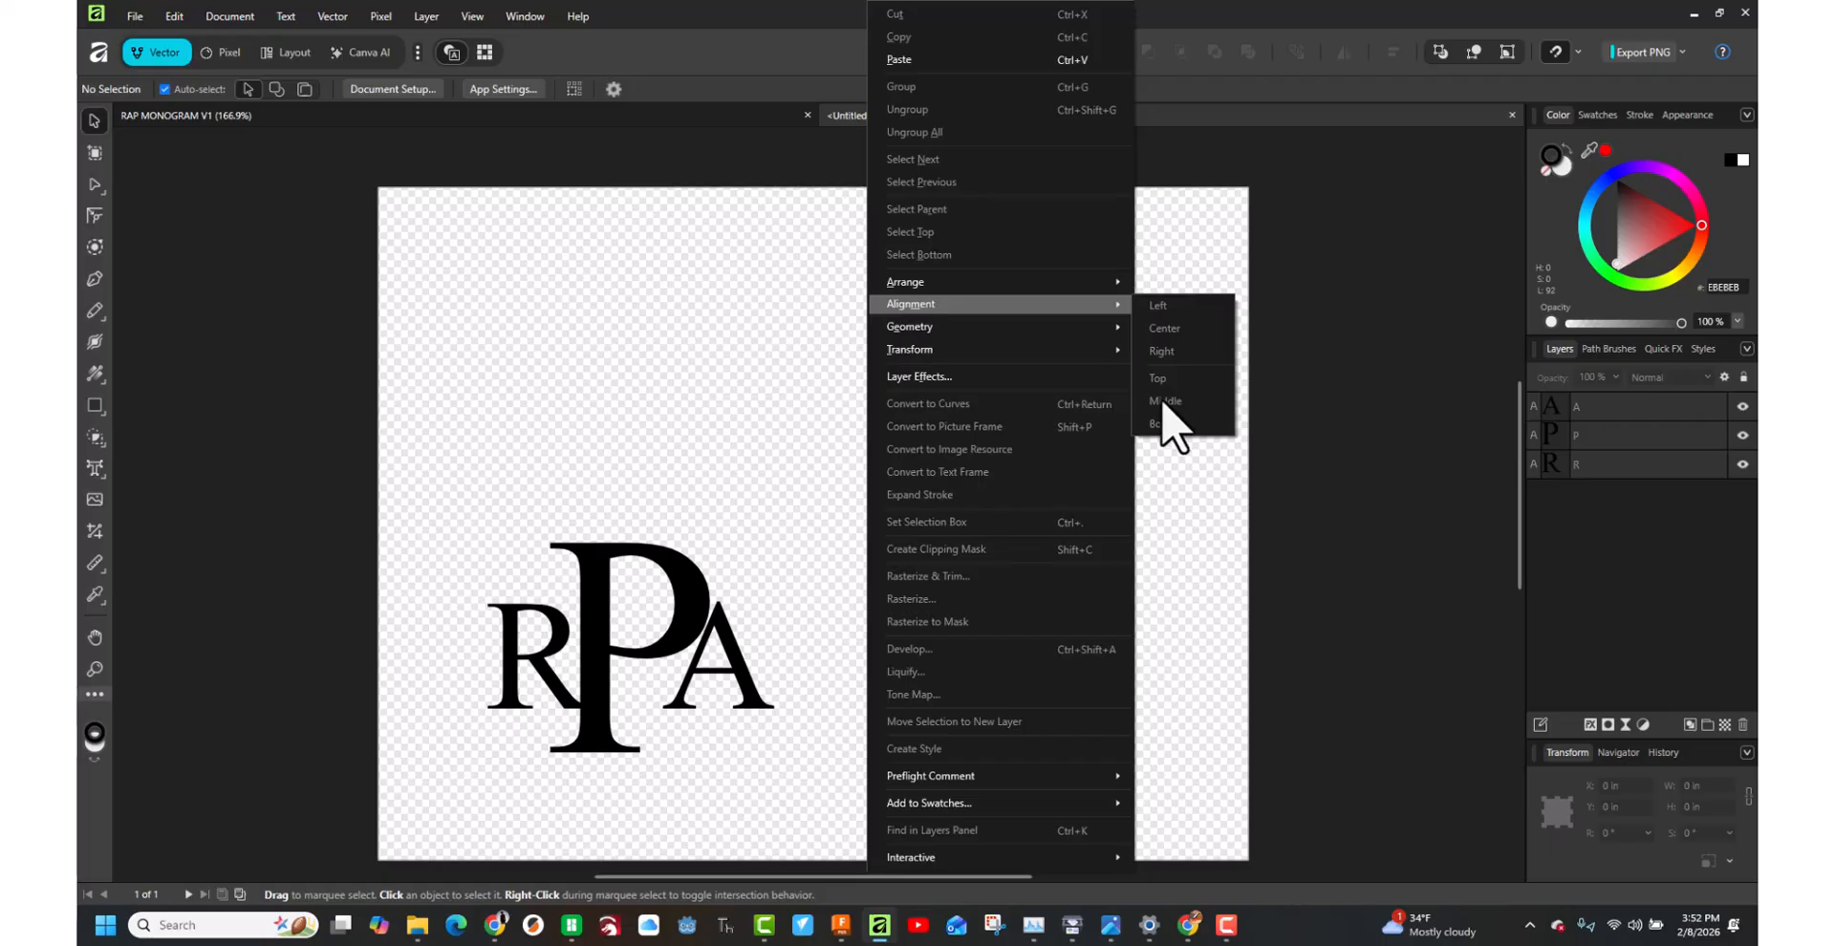
{"action": "left_click", "coordinate": [507, 626]}
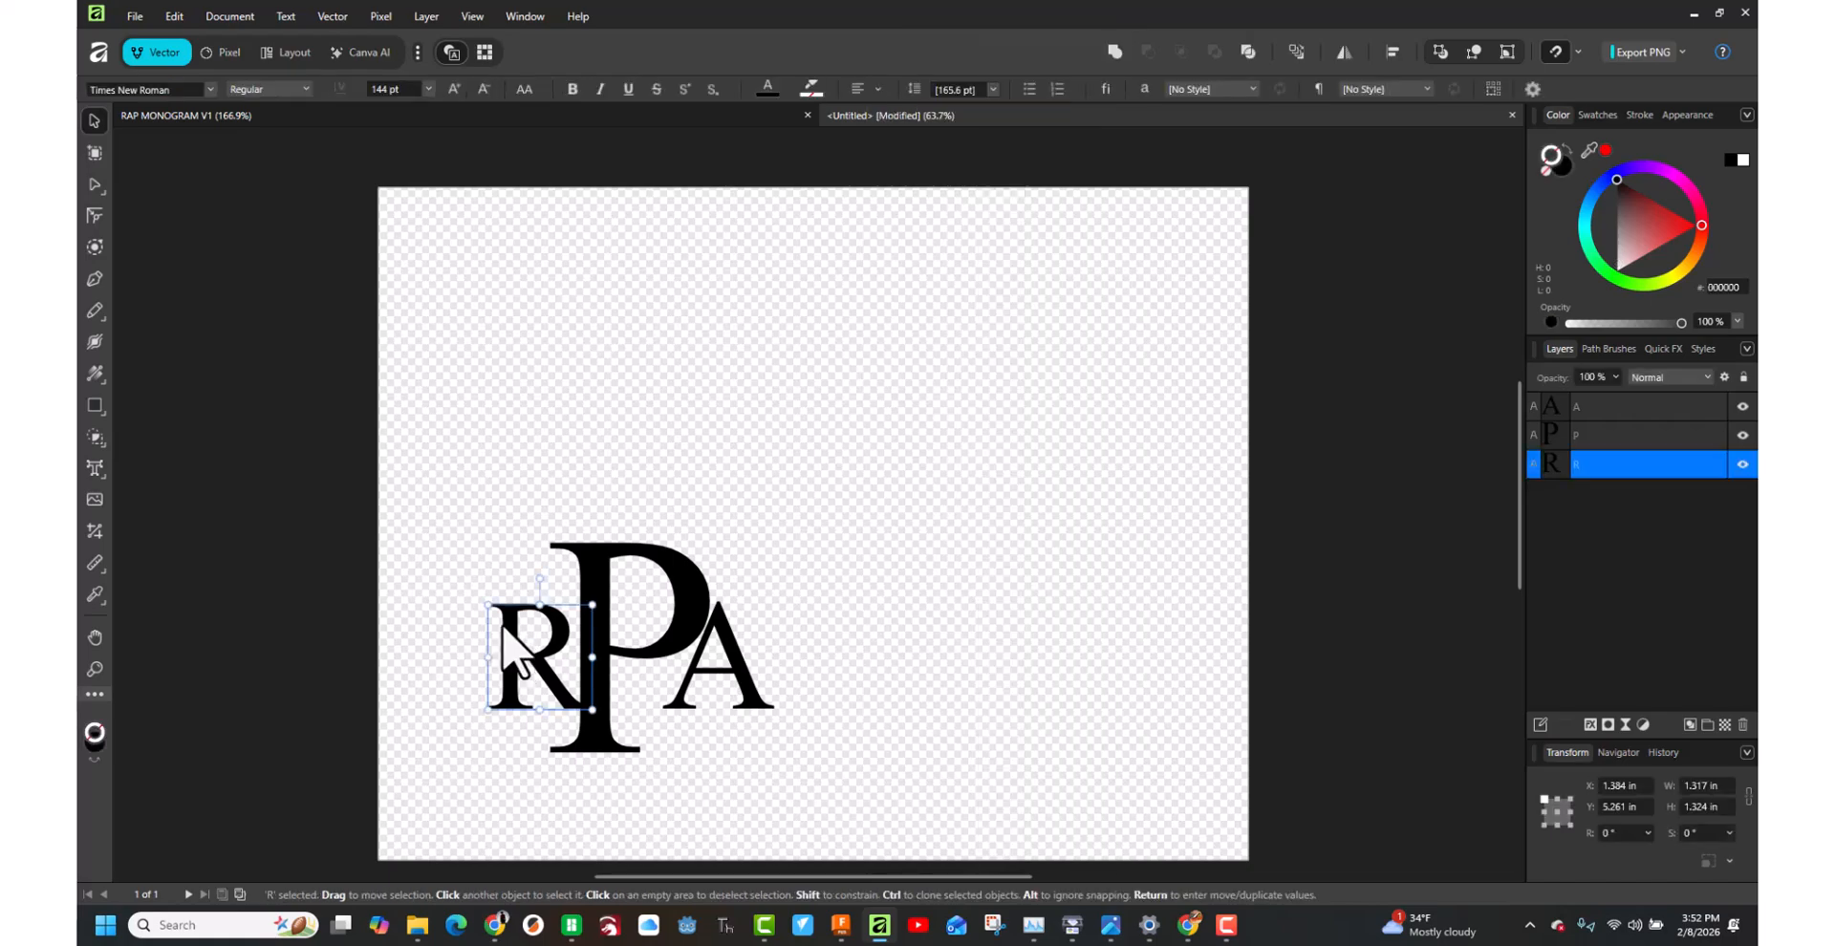
{"action": "left_click", "coordinate": [732, 646], "text": "shift"}
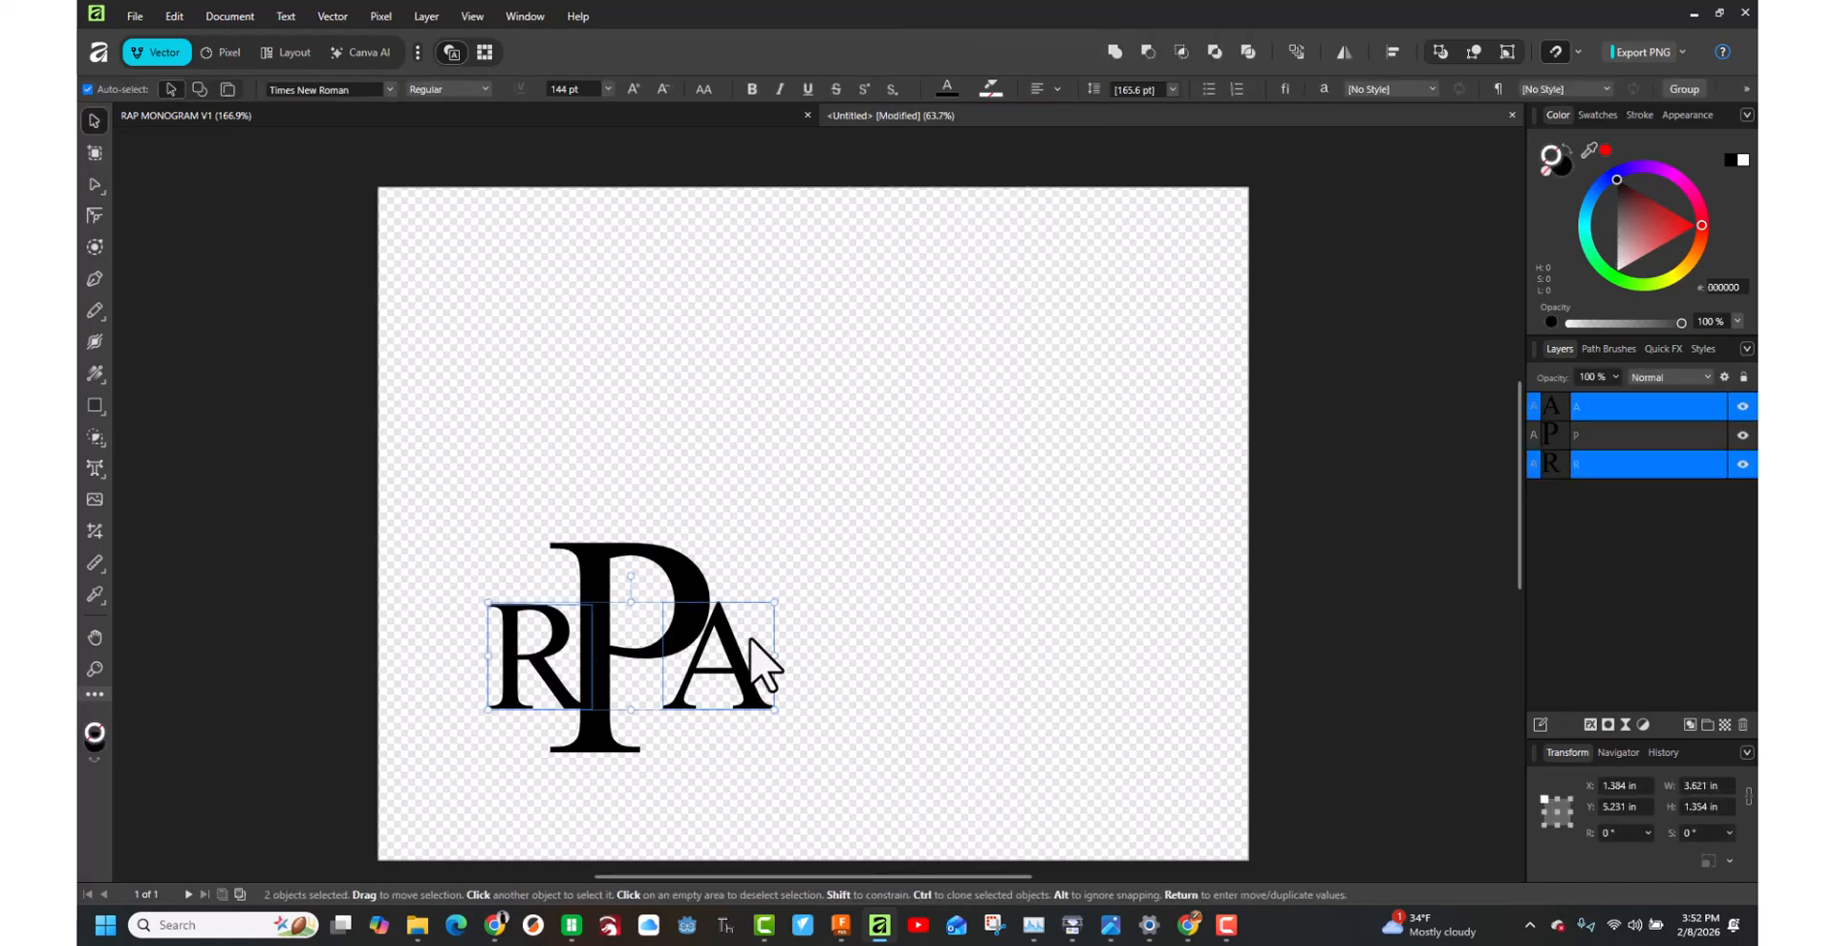
{"action": "right_click", "coordinate": [940, 540]}
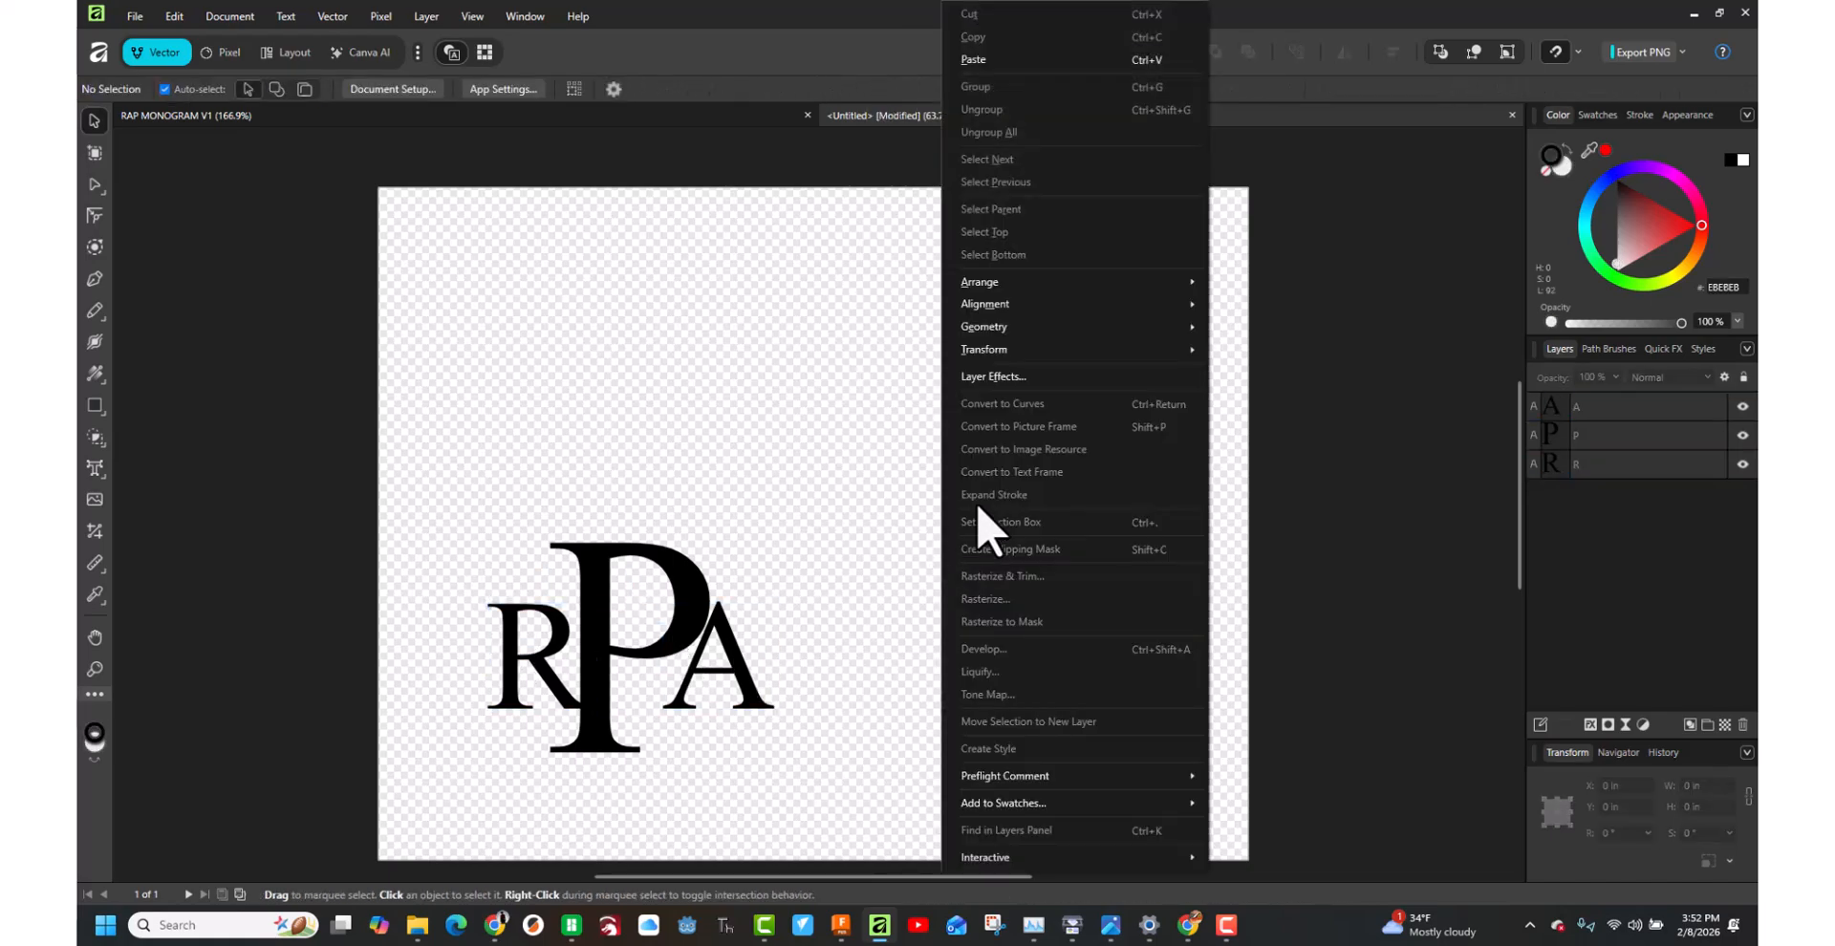
{"action": "mouse_move", "coordinate": [1012, 305]}
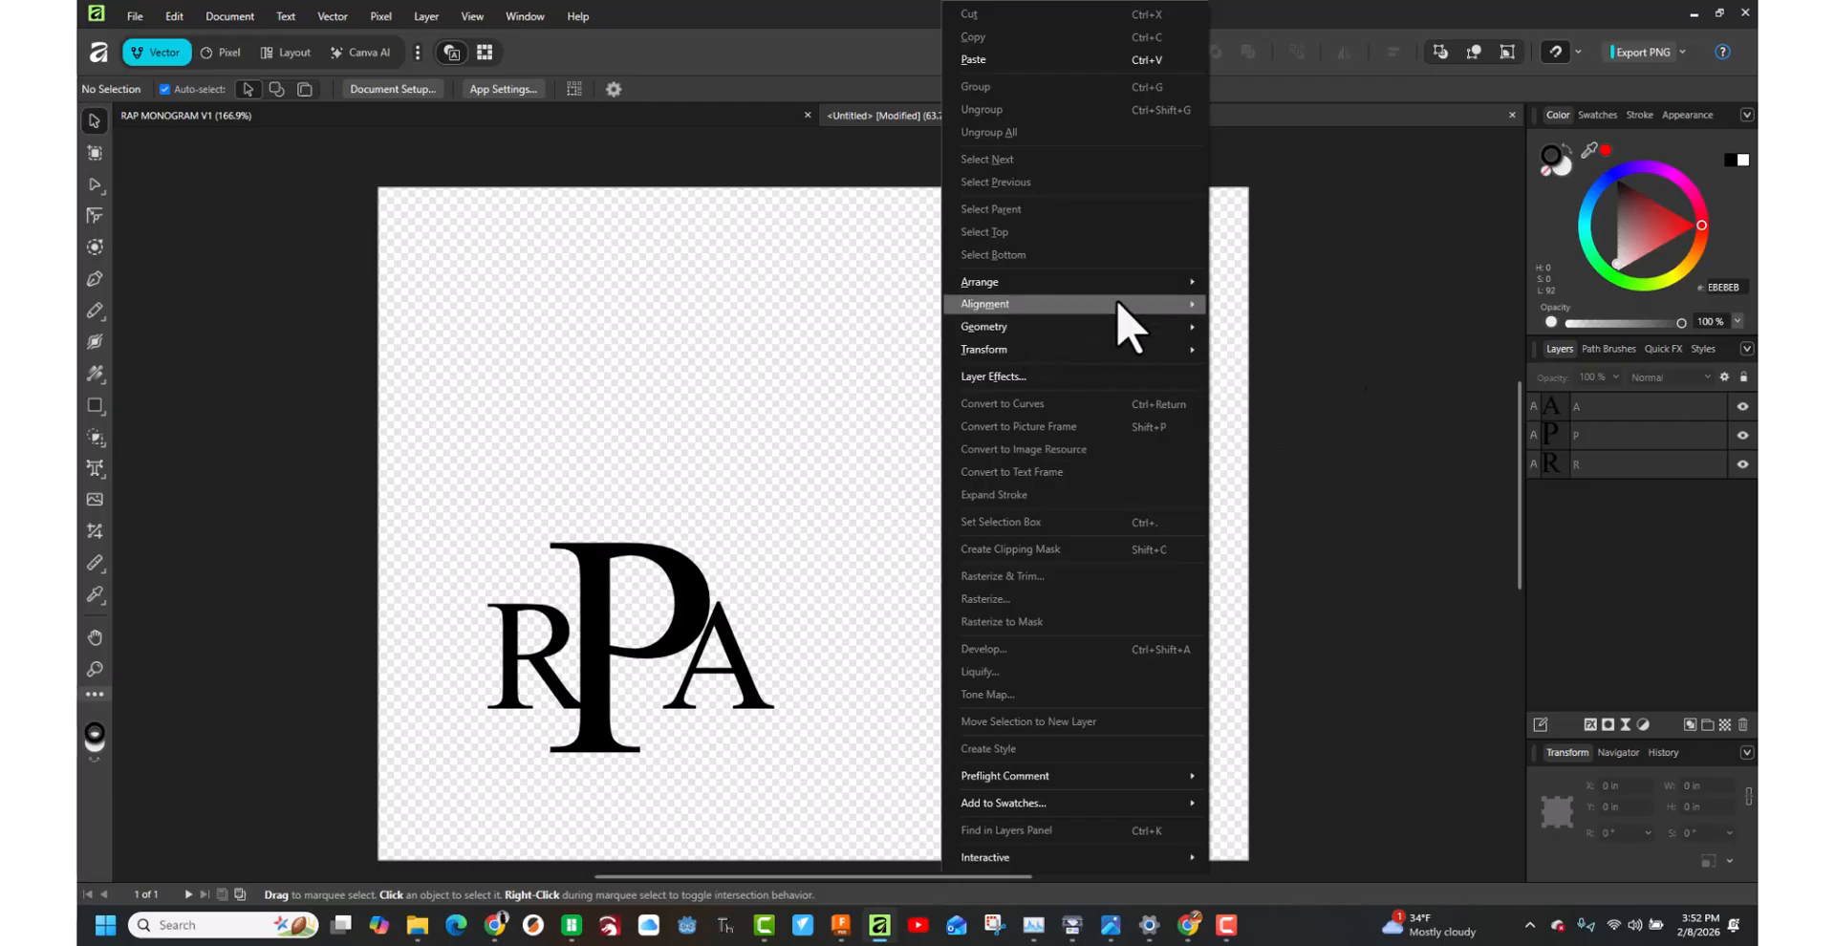
{"action": "left_click", "coordinate": [262, 409]}
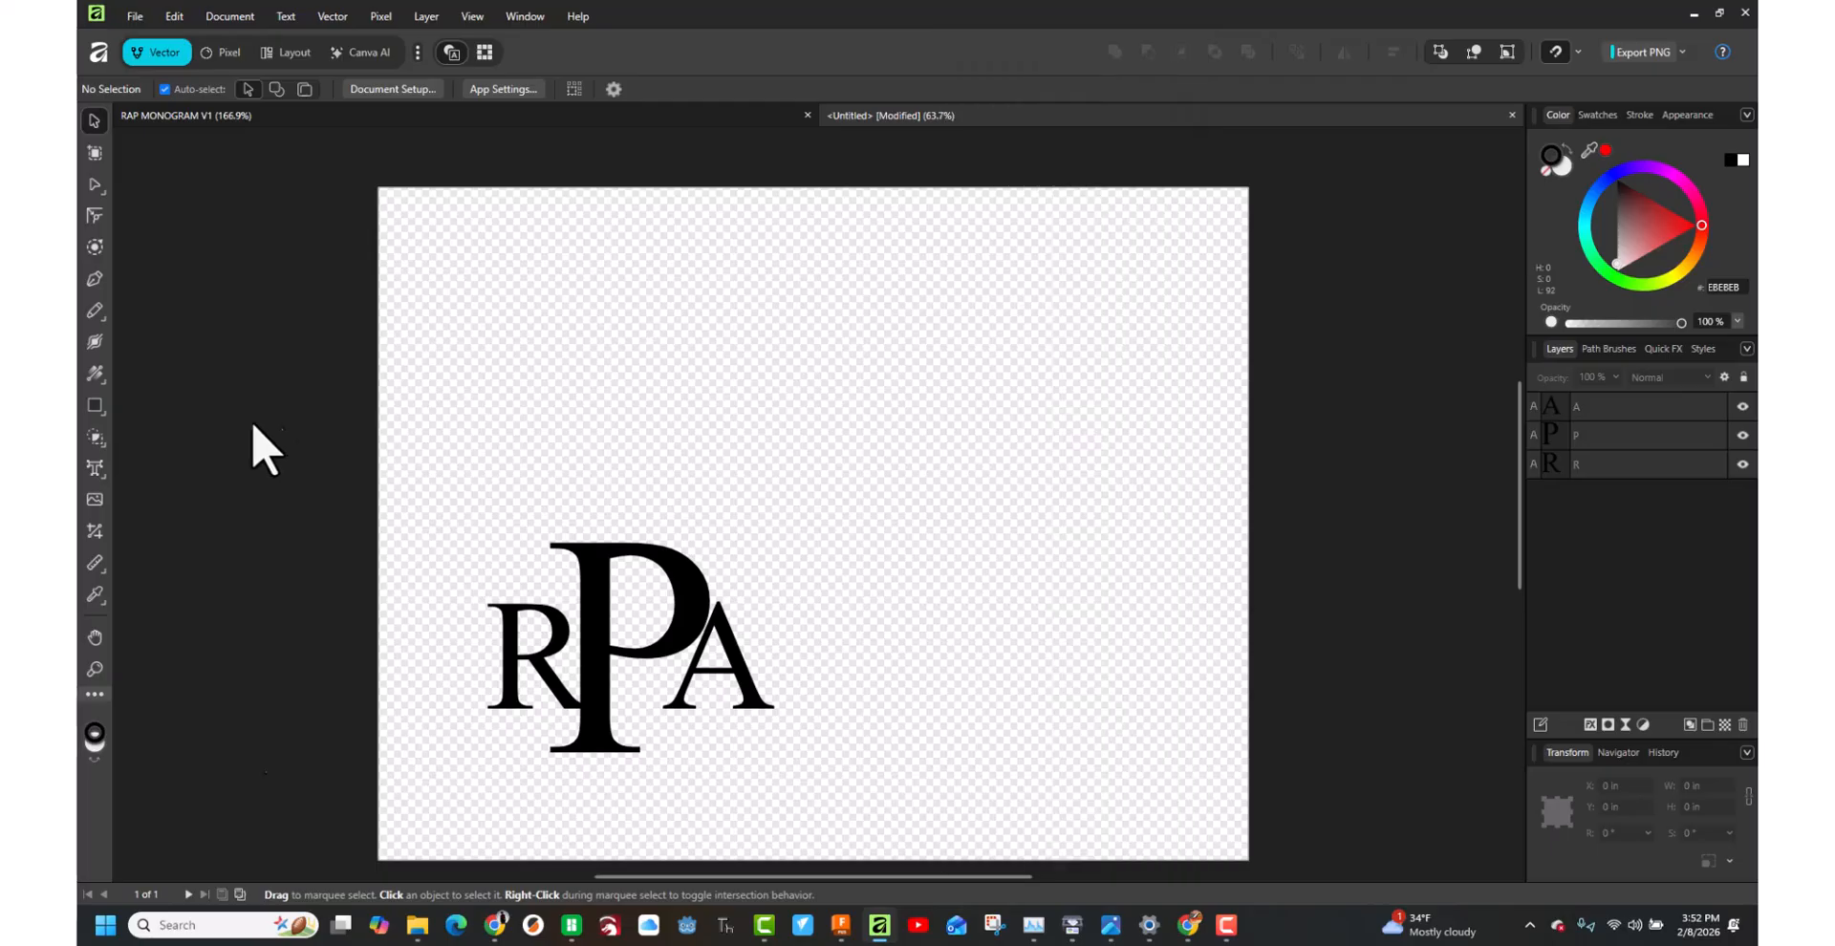
Convert the small letter R from text to curves.
{"action": "mouse_move", "coordinate": [421, 927]}
{"action": "left_click", "coordinate": [507, 618]}
{"action": "right_click", "coordinate": [507, 618]}
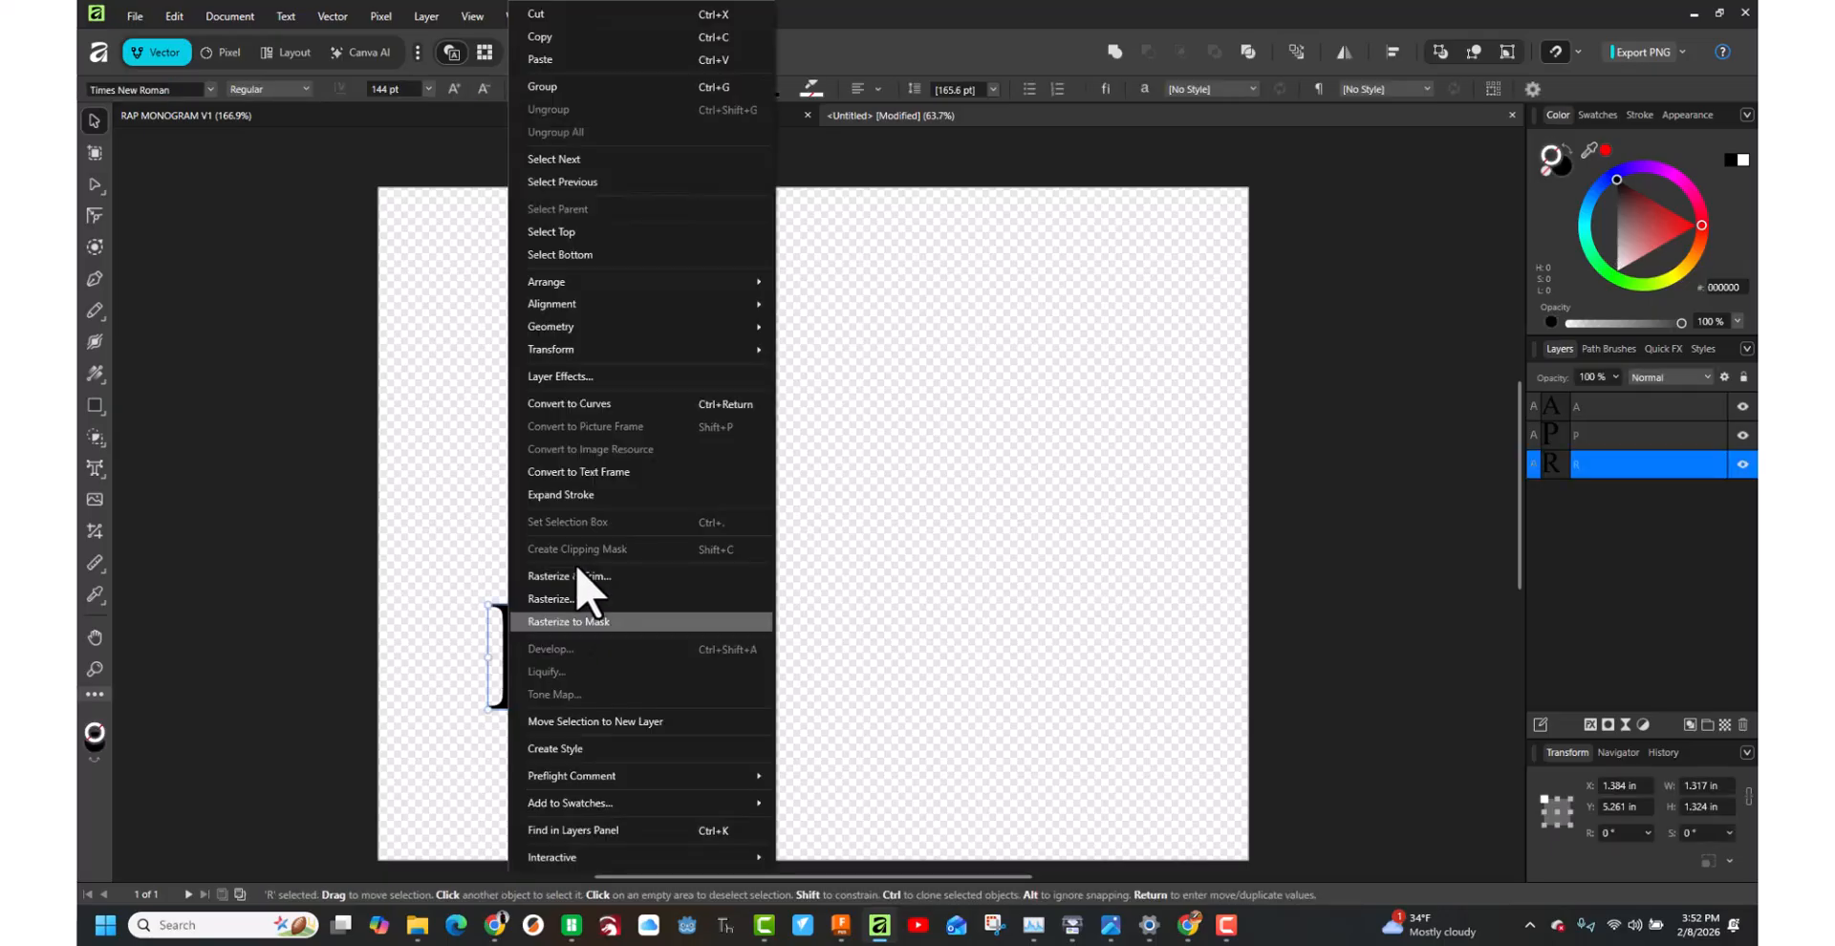
{"action": "left_click", "coordinate": [558, 403]}
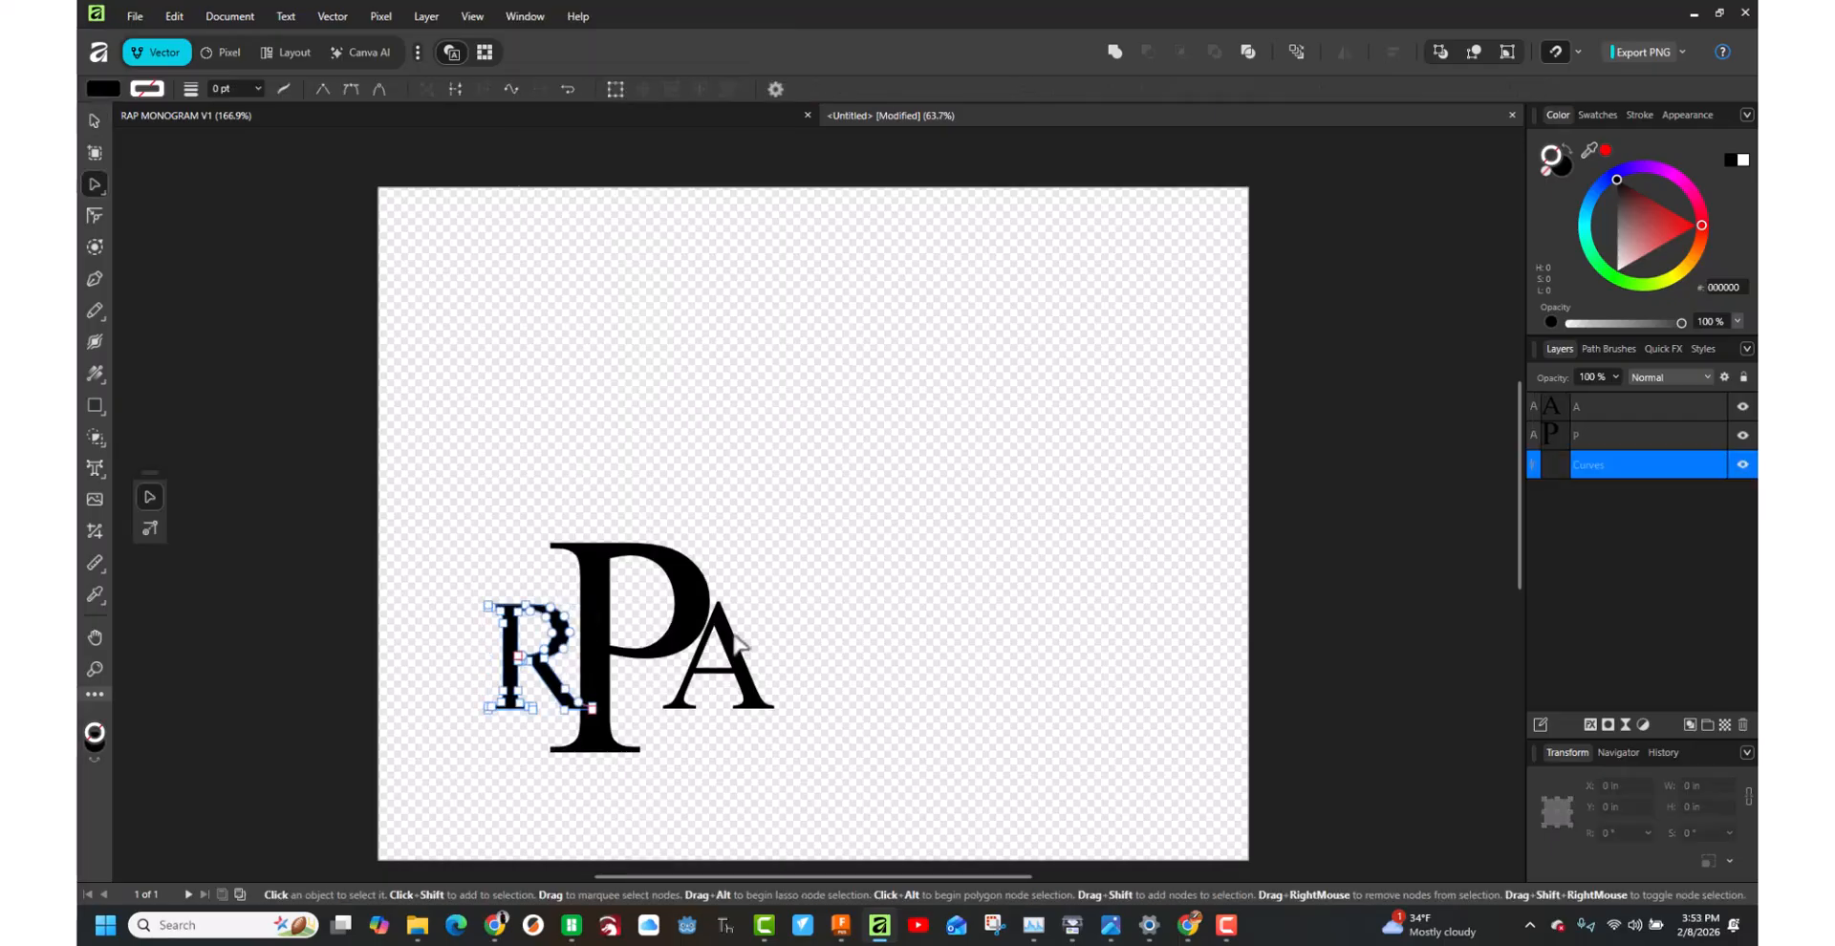
Convert the letter A and the large letter P from text to curves.
{"action": "left_click", "coordinate": [737, 662]}
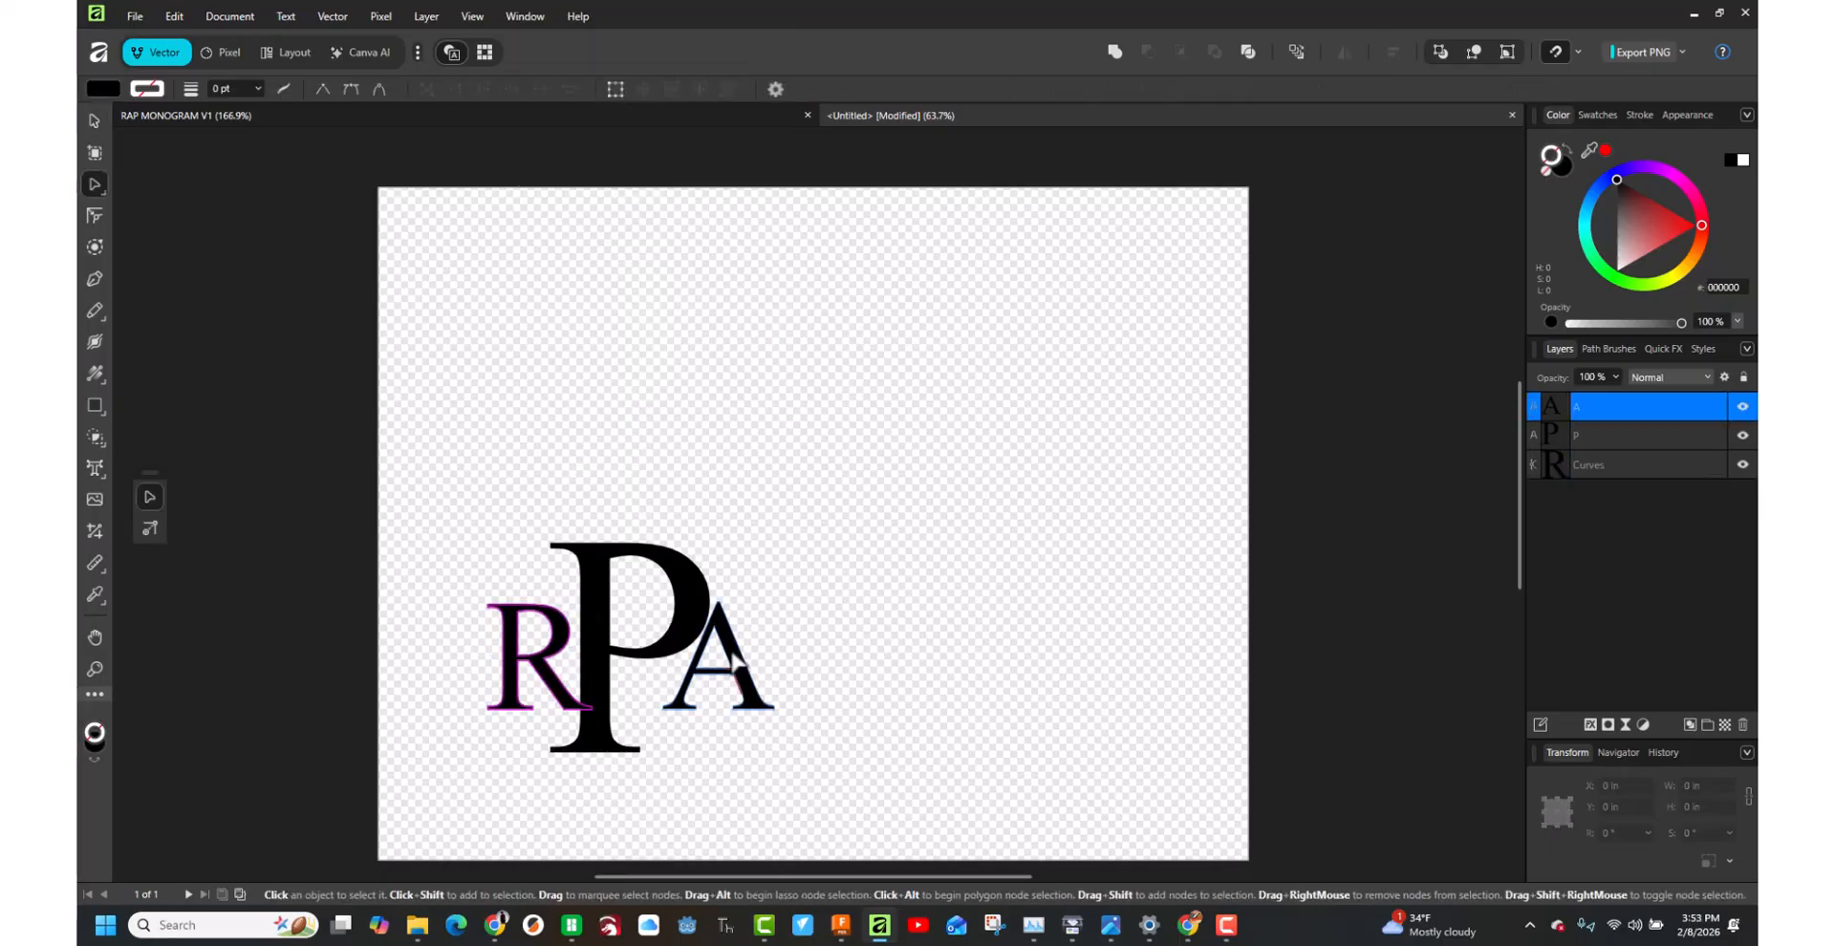
{"action": "right_click", "coordinate": [734, 661]}
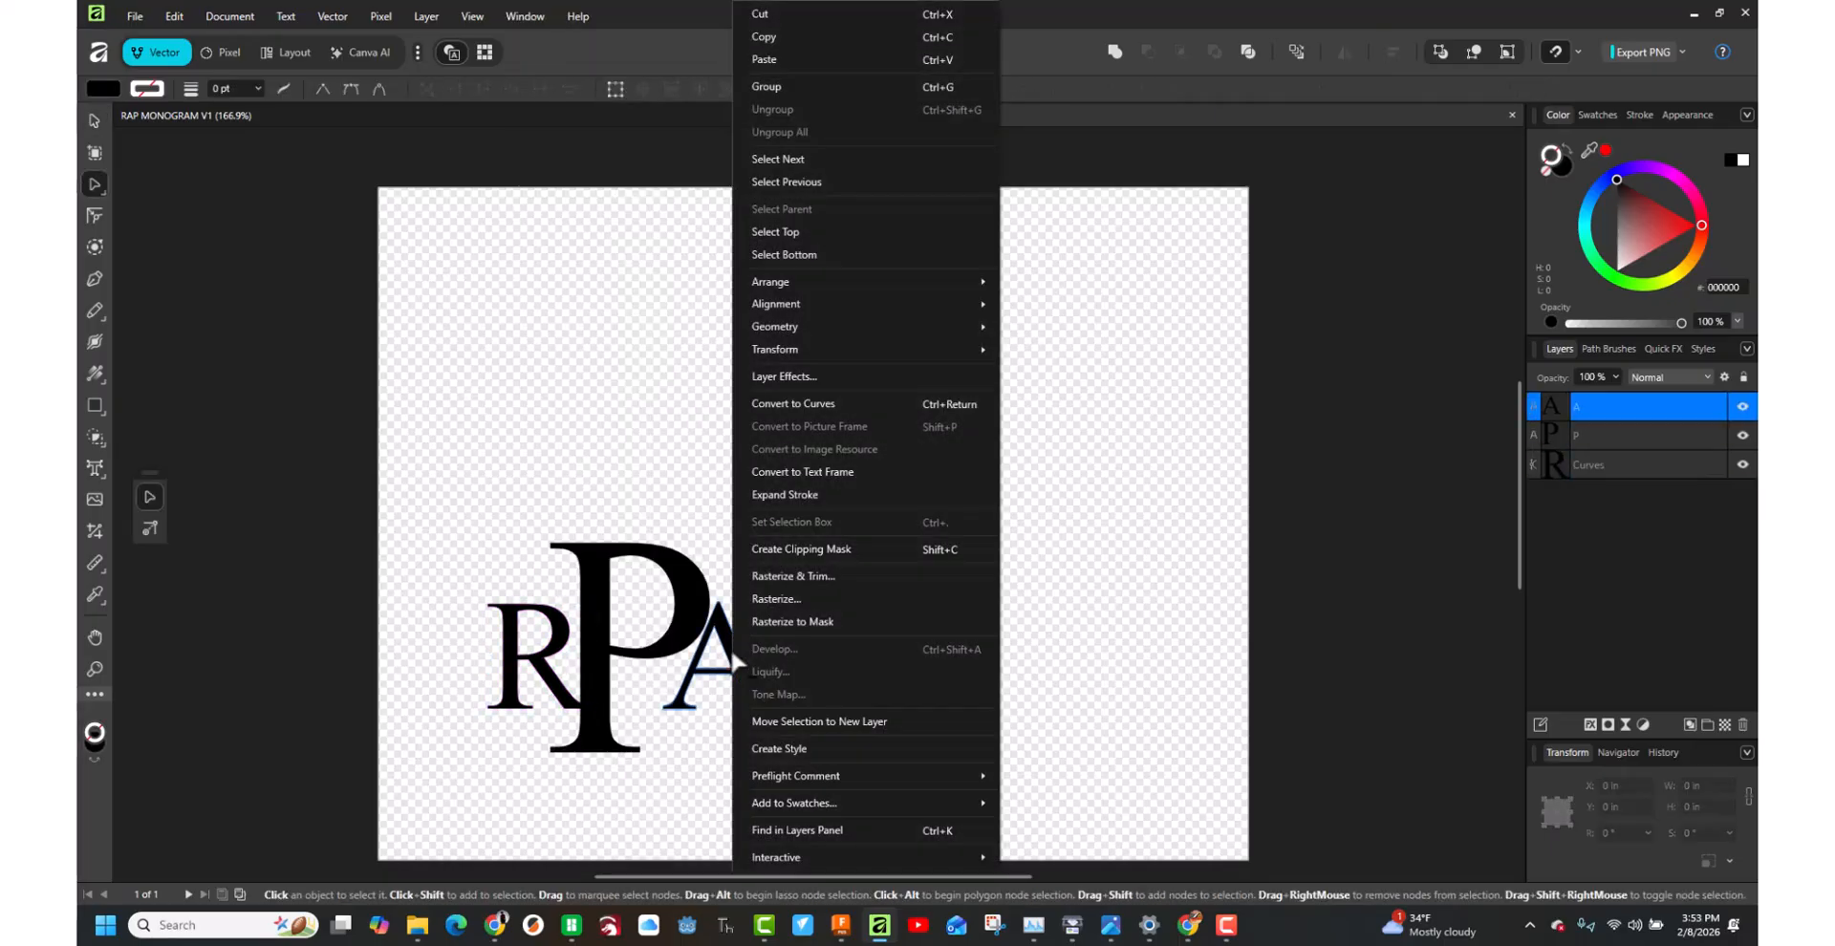
{"action": "left_click", "coordinate": [815, 402]}
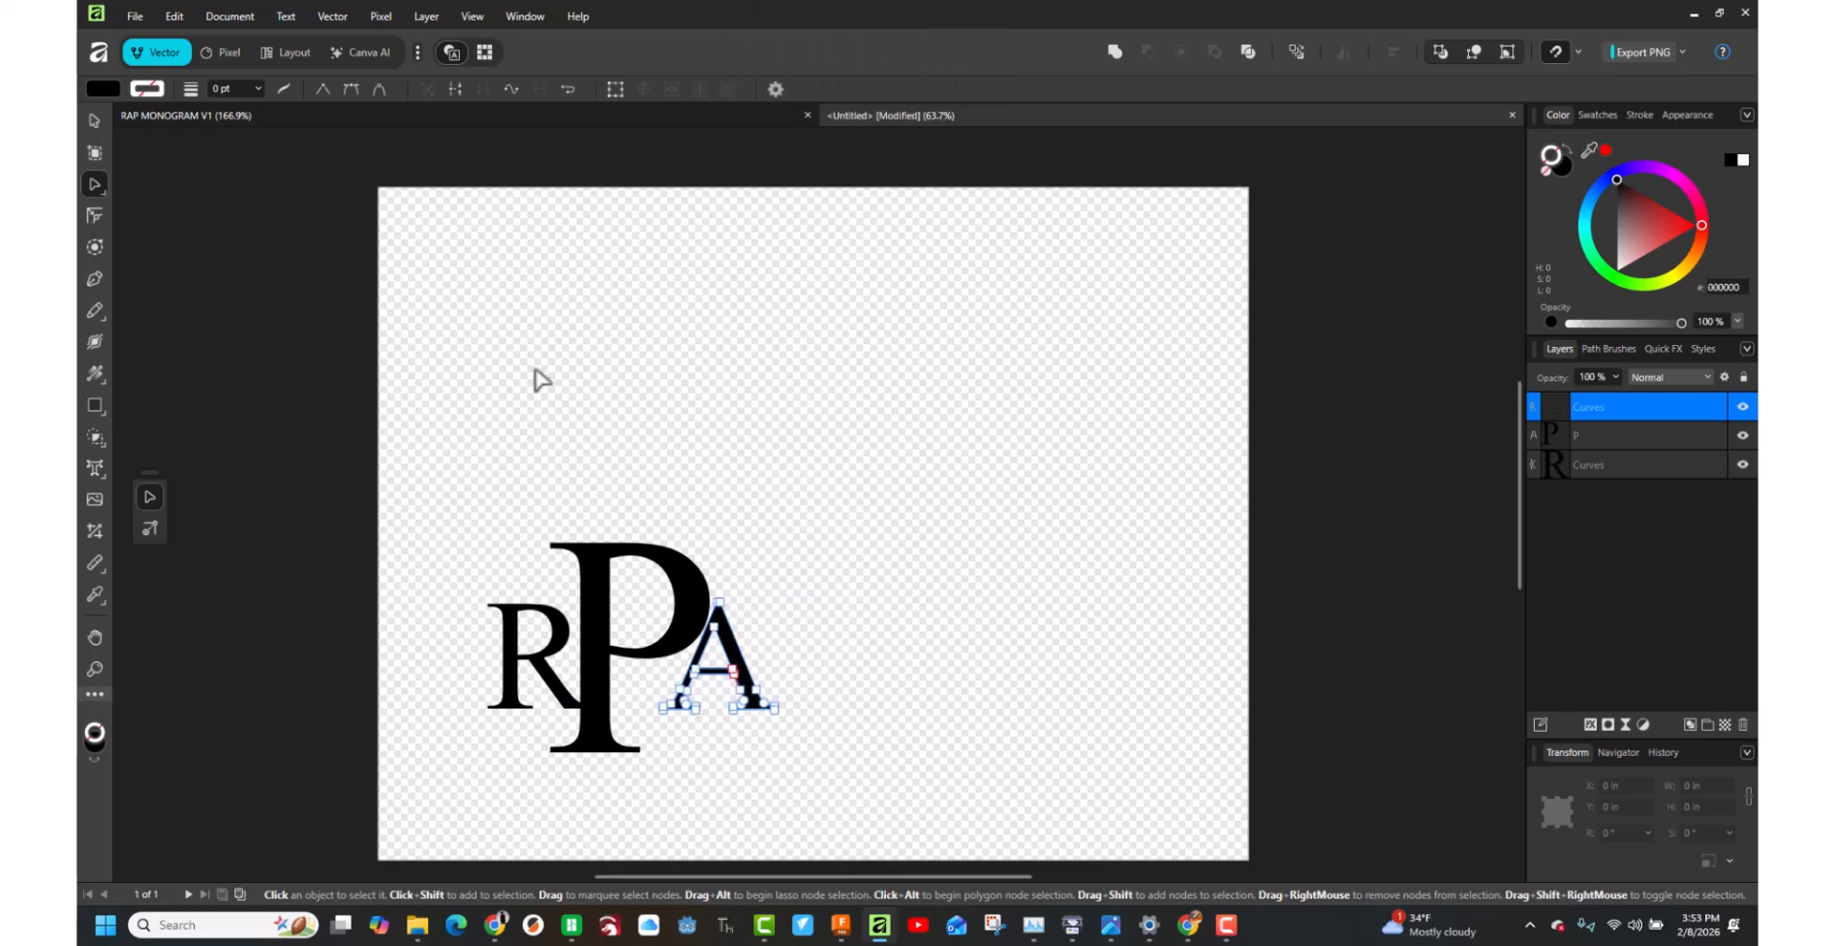
{"action": "left_click", "coordinate": [703, 631]}
{"action": "right_click", "coordinate": [703, 631]}
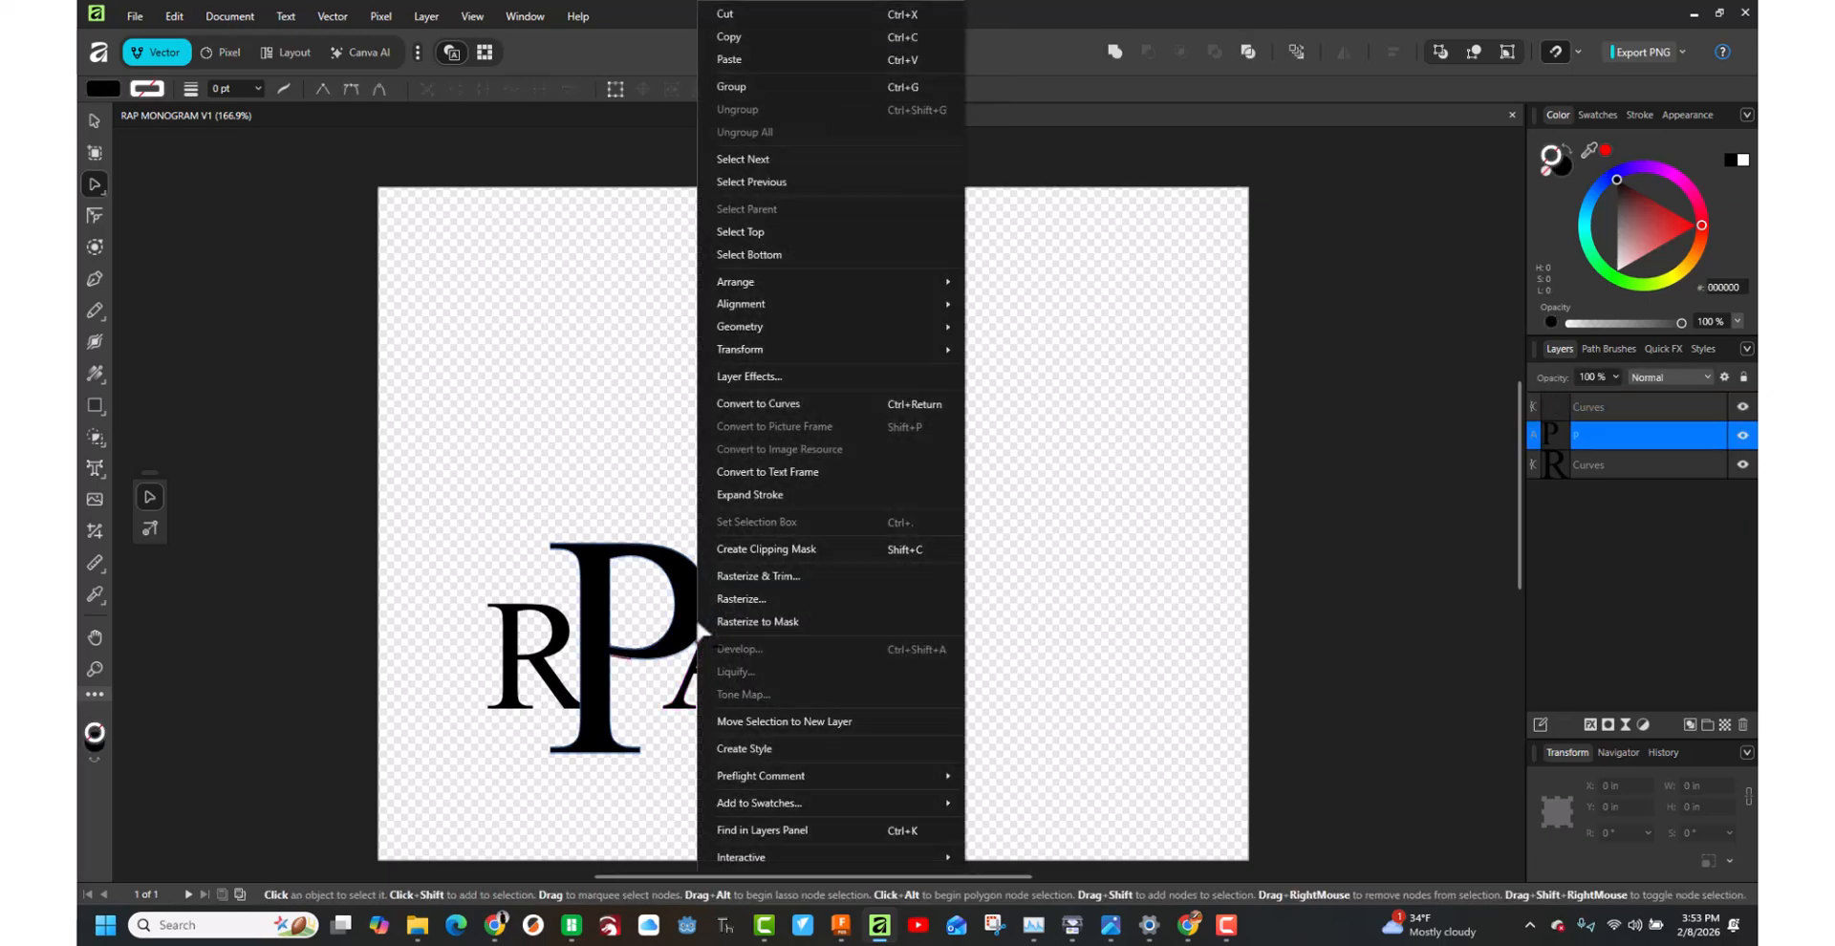
{"action": "left_click", "coordinate": [762, 403]}
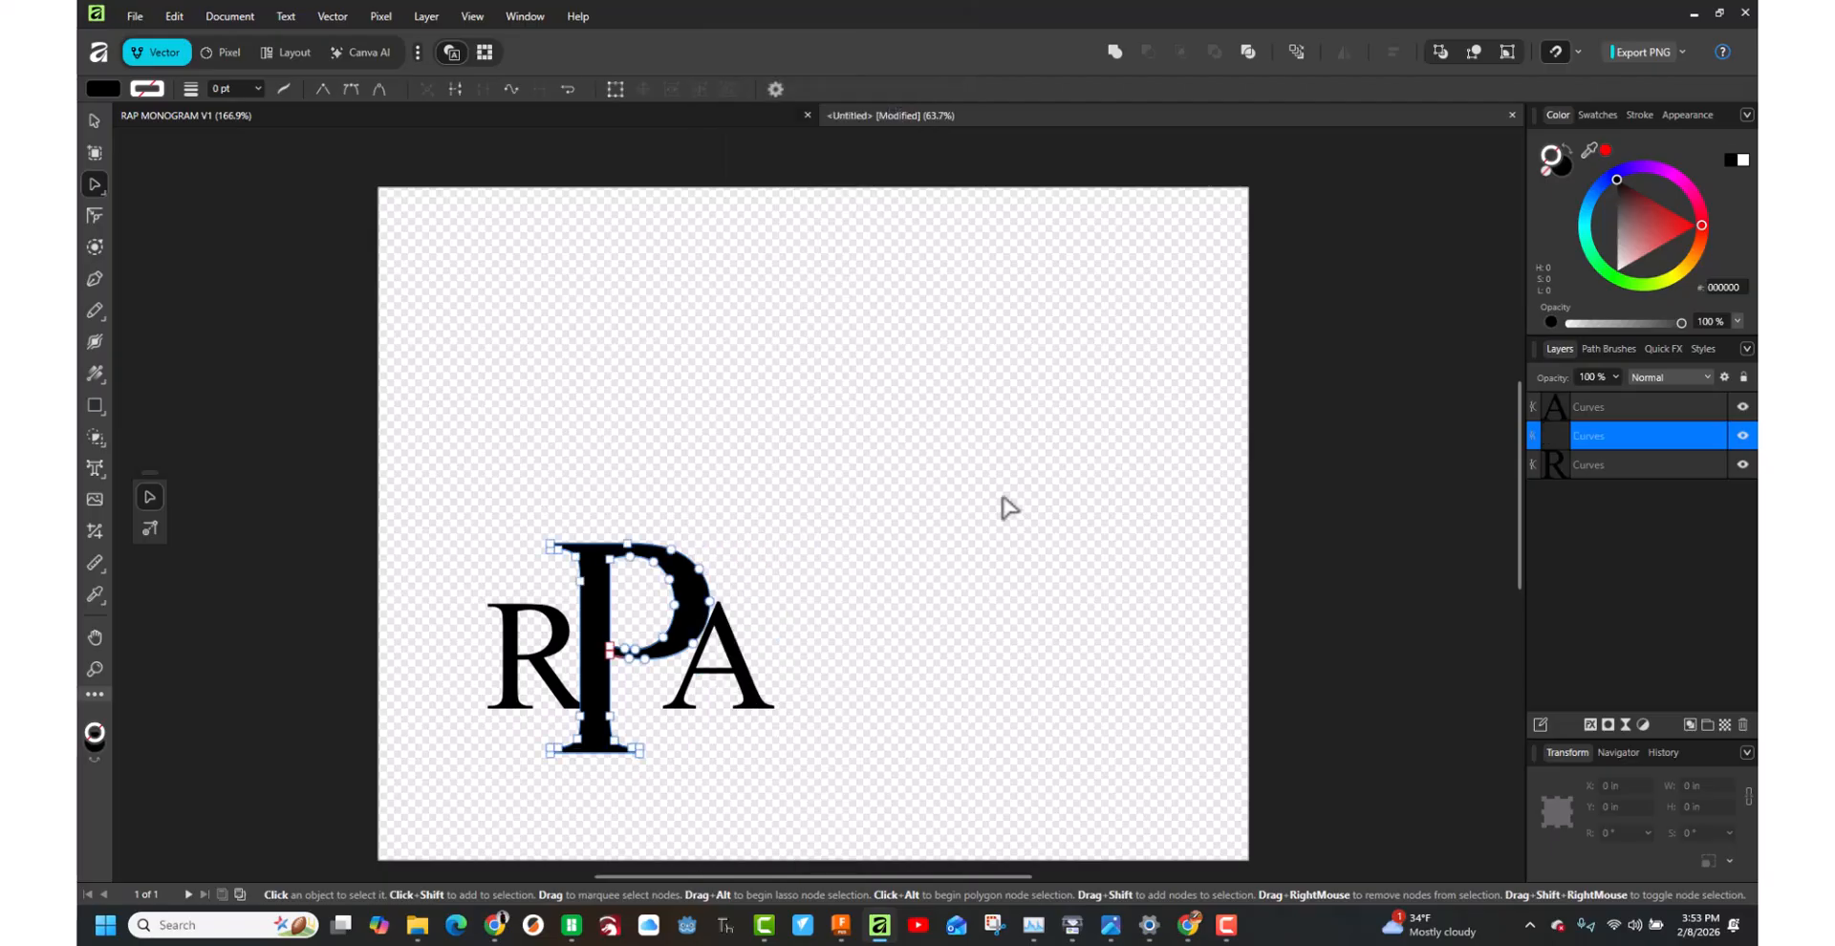
{"action": "left_click", "coordinate": [742, 488]}
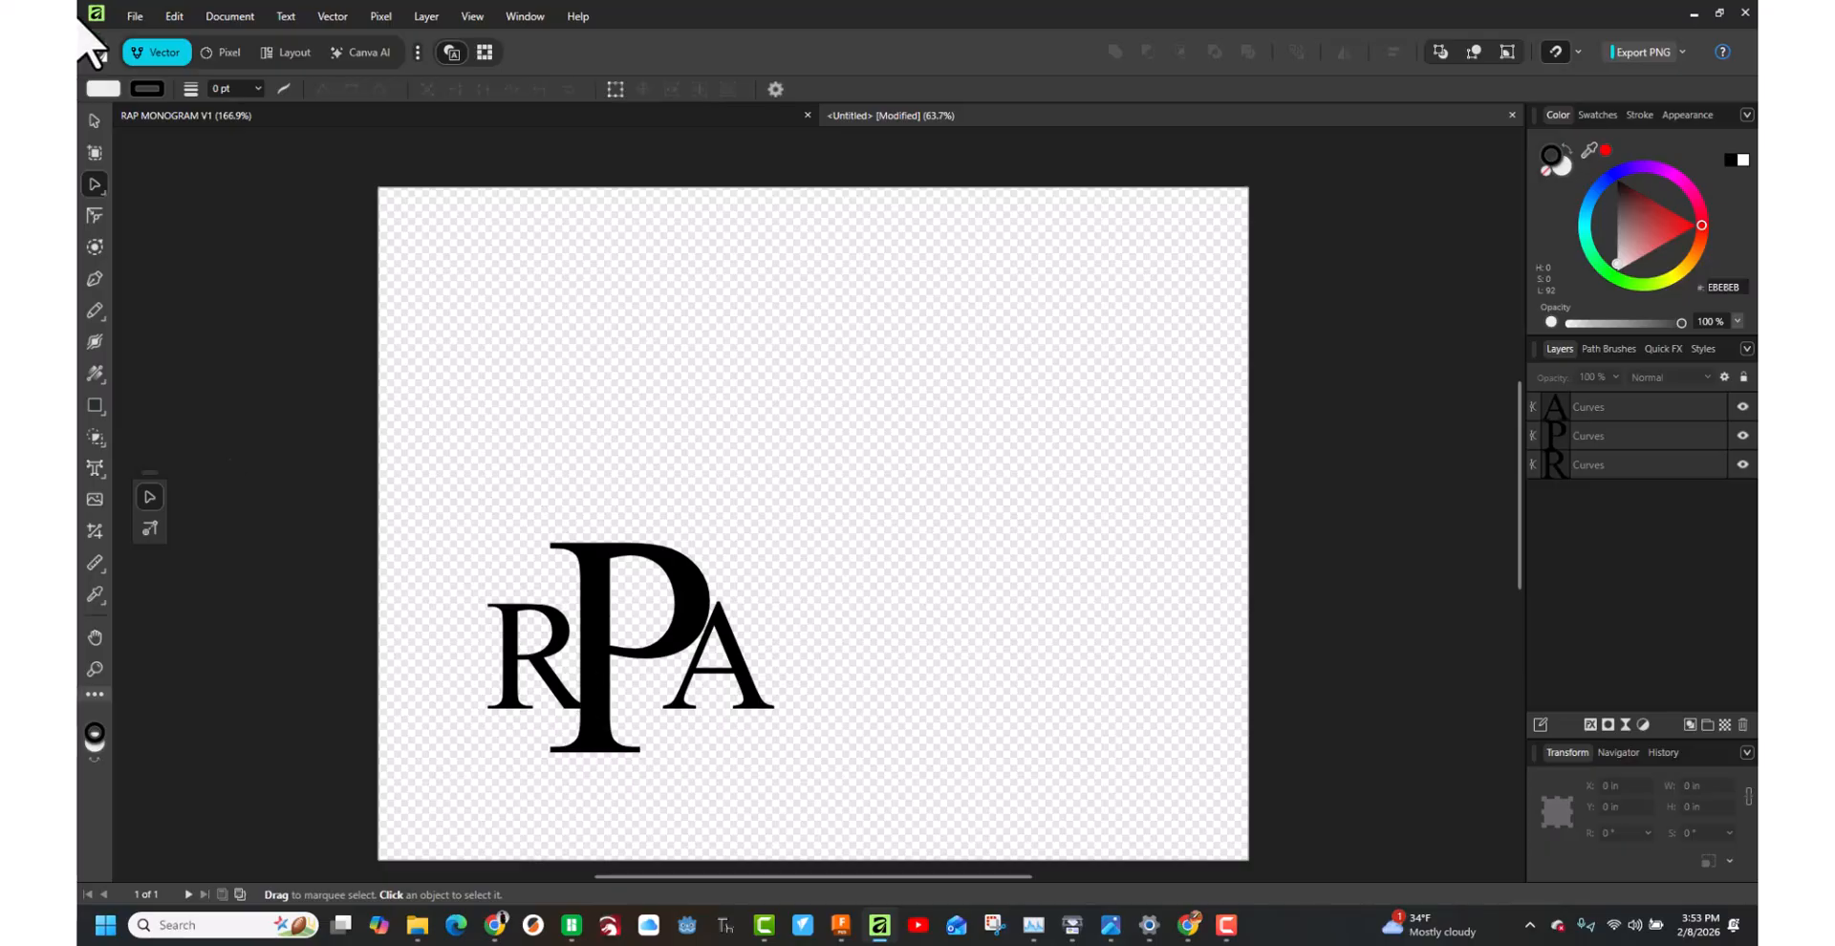
Nudge the letter A about 0.07 in to the left so it tucks further under the bowl of the P.
{"action": "left_click", "coordinate": [94, 121]}
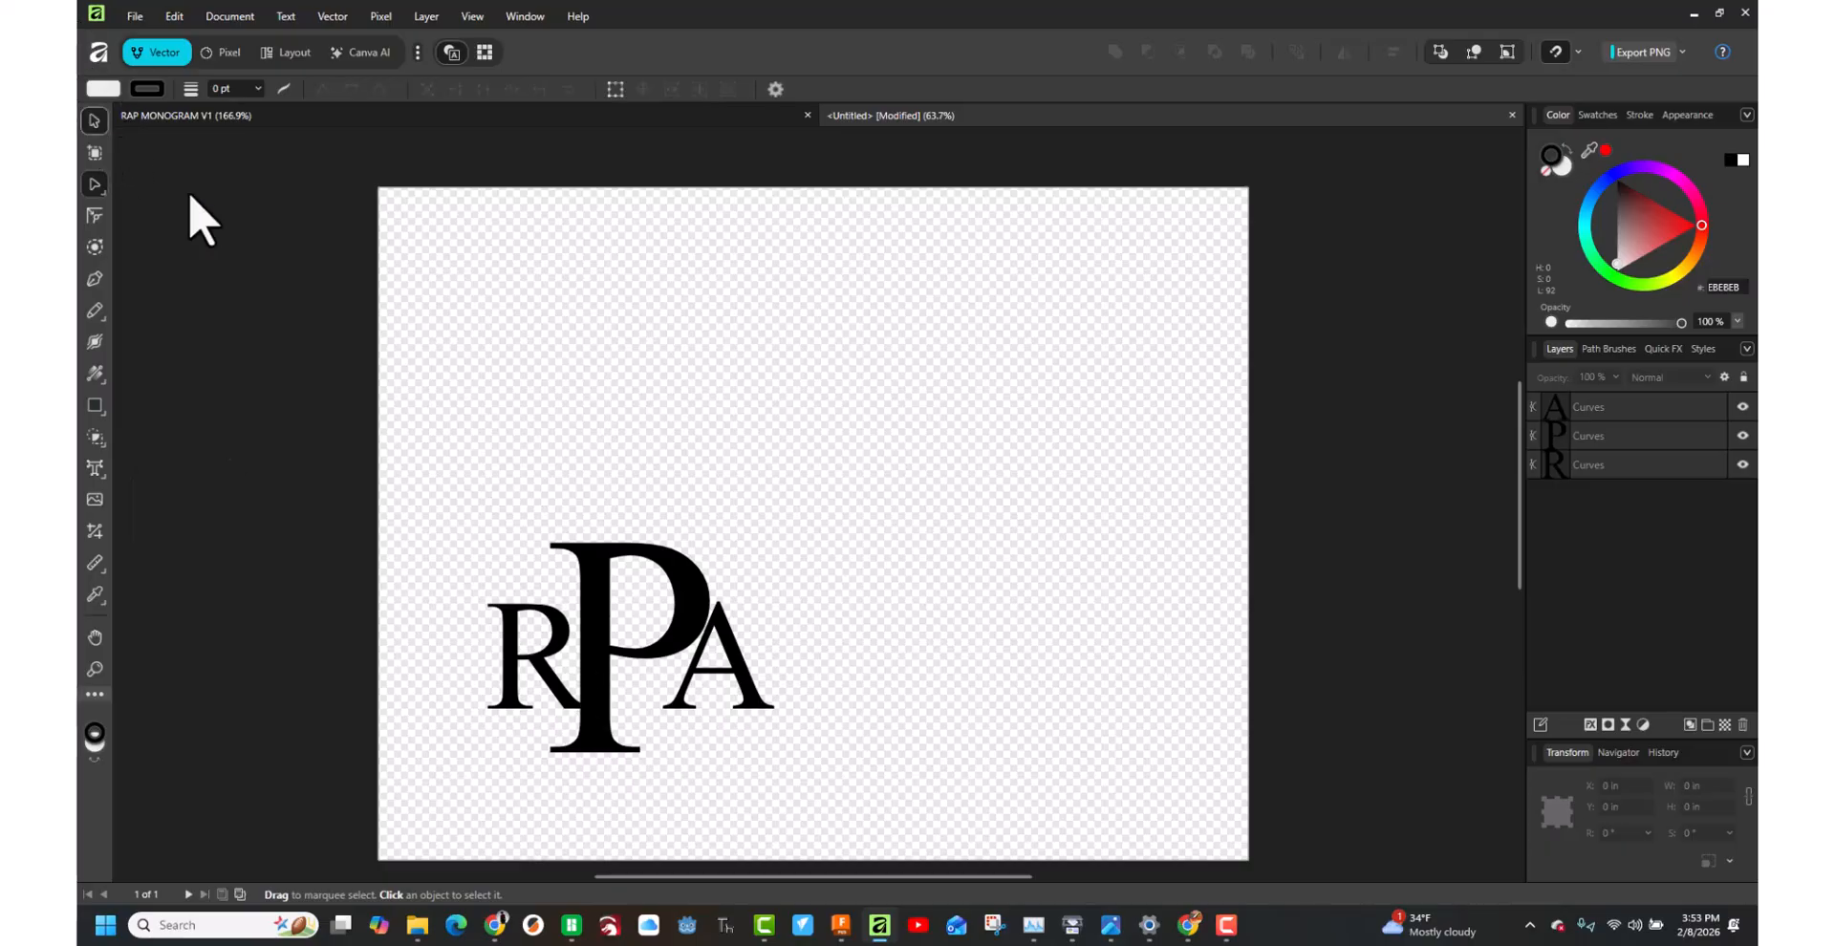
{"action": "left_click", "coordinate": [749, 688]}
{"action": "key", "text": "Left"}
{"action": "key", "text": "Left"}
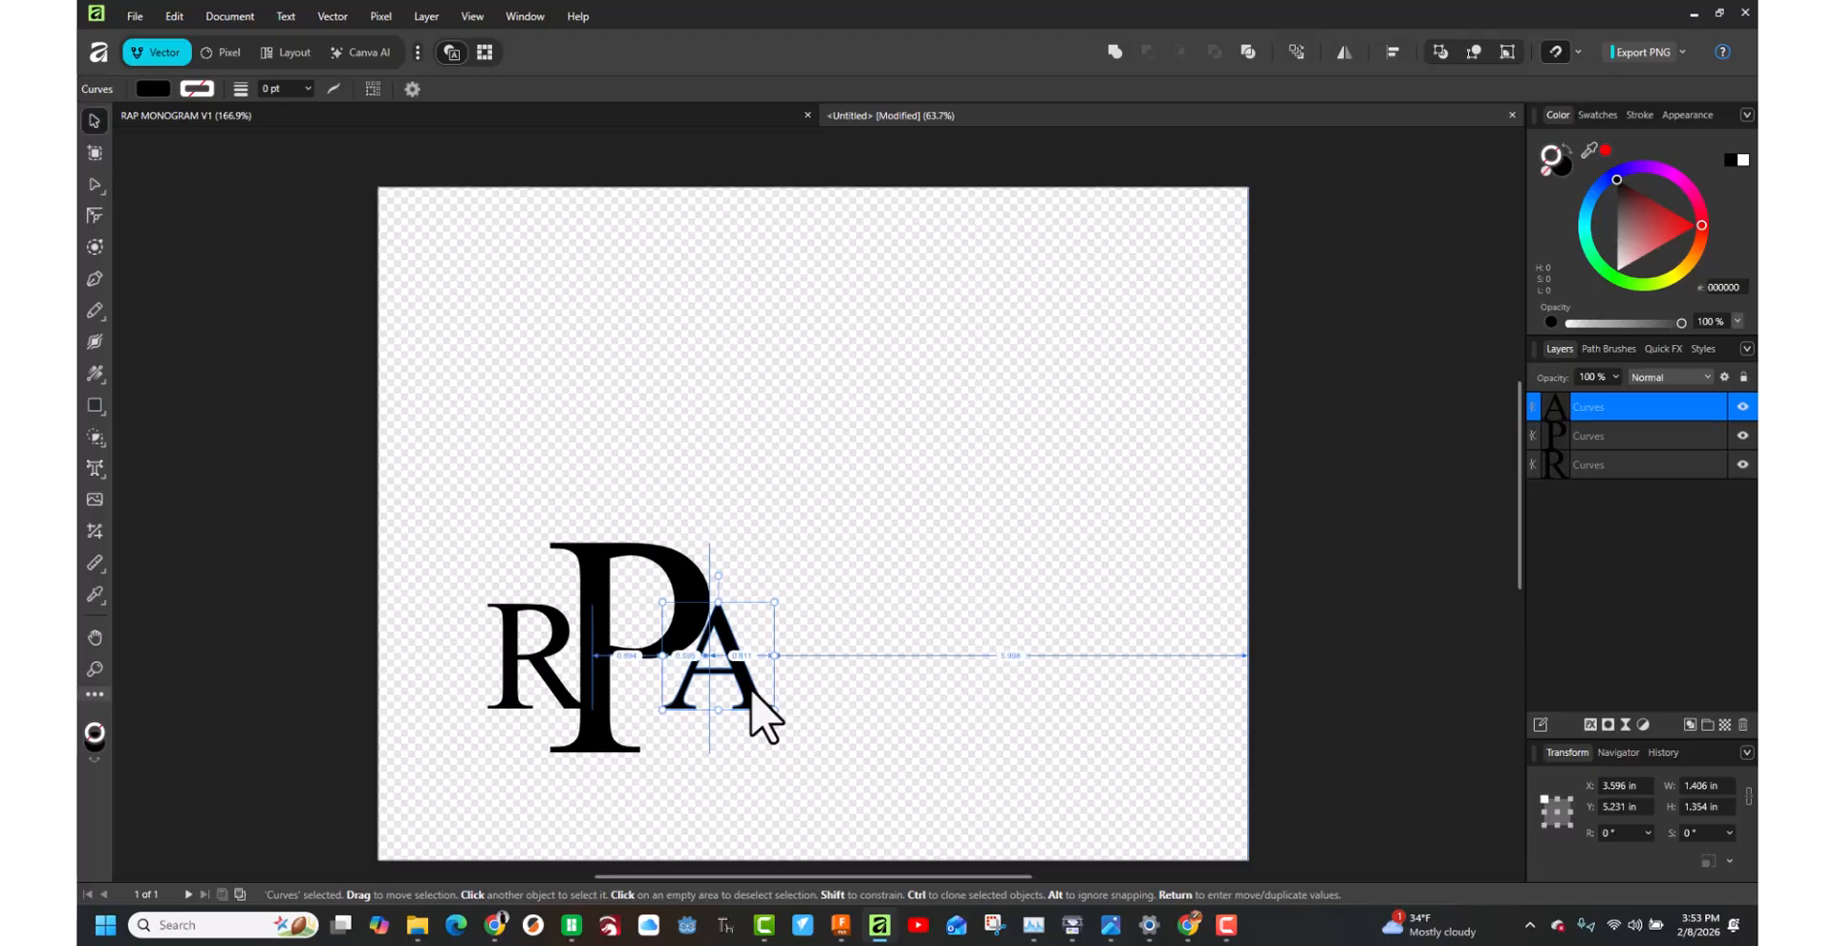
{"action": "key", "text": "Left"}
{"action": "key", "text": "Left"}
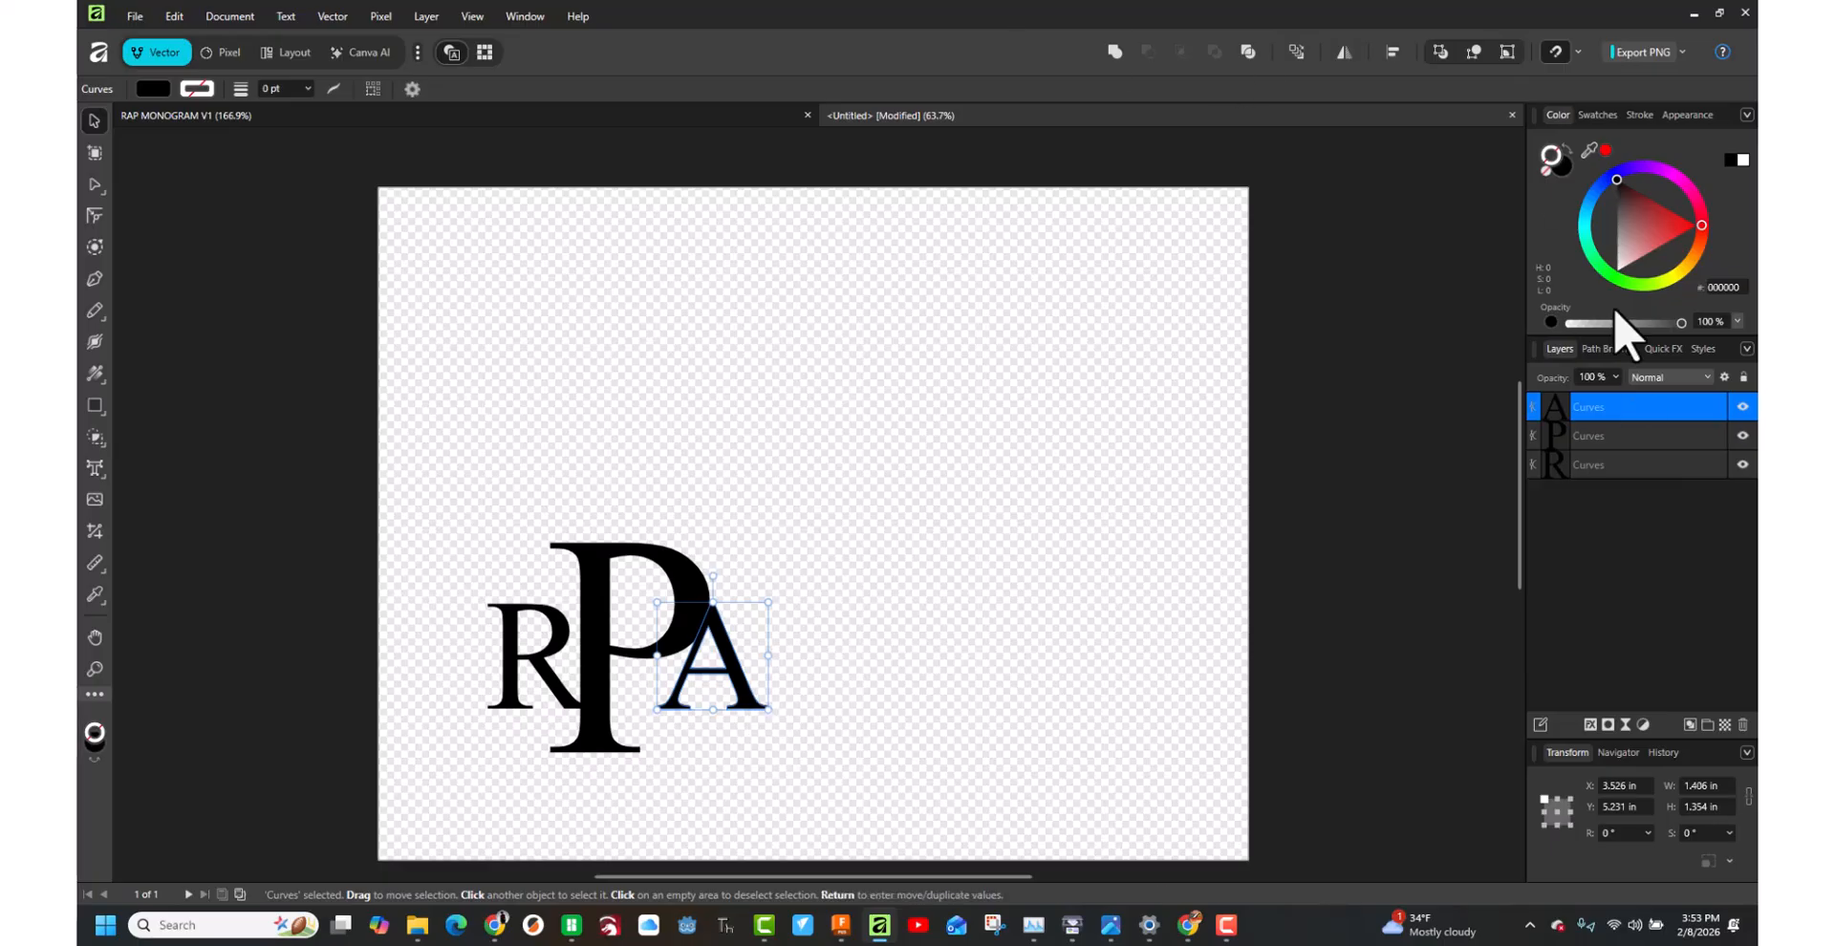
{"action": "left_click", "coordinate": [864, 524]}
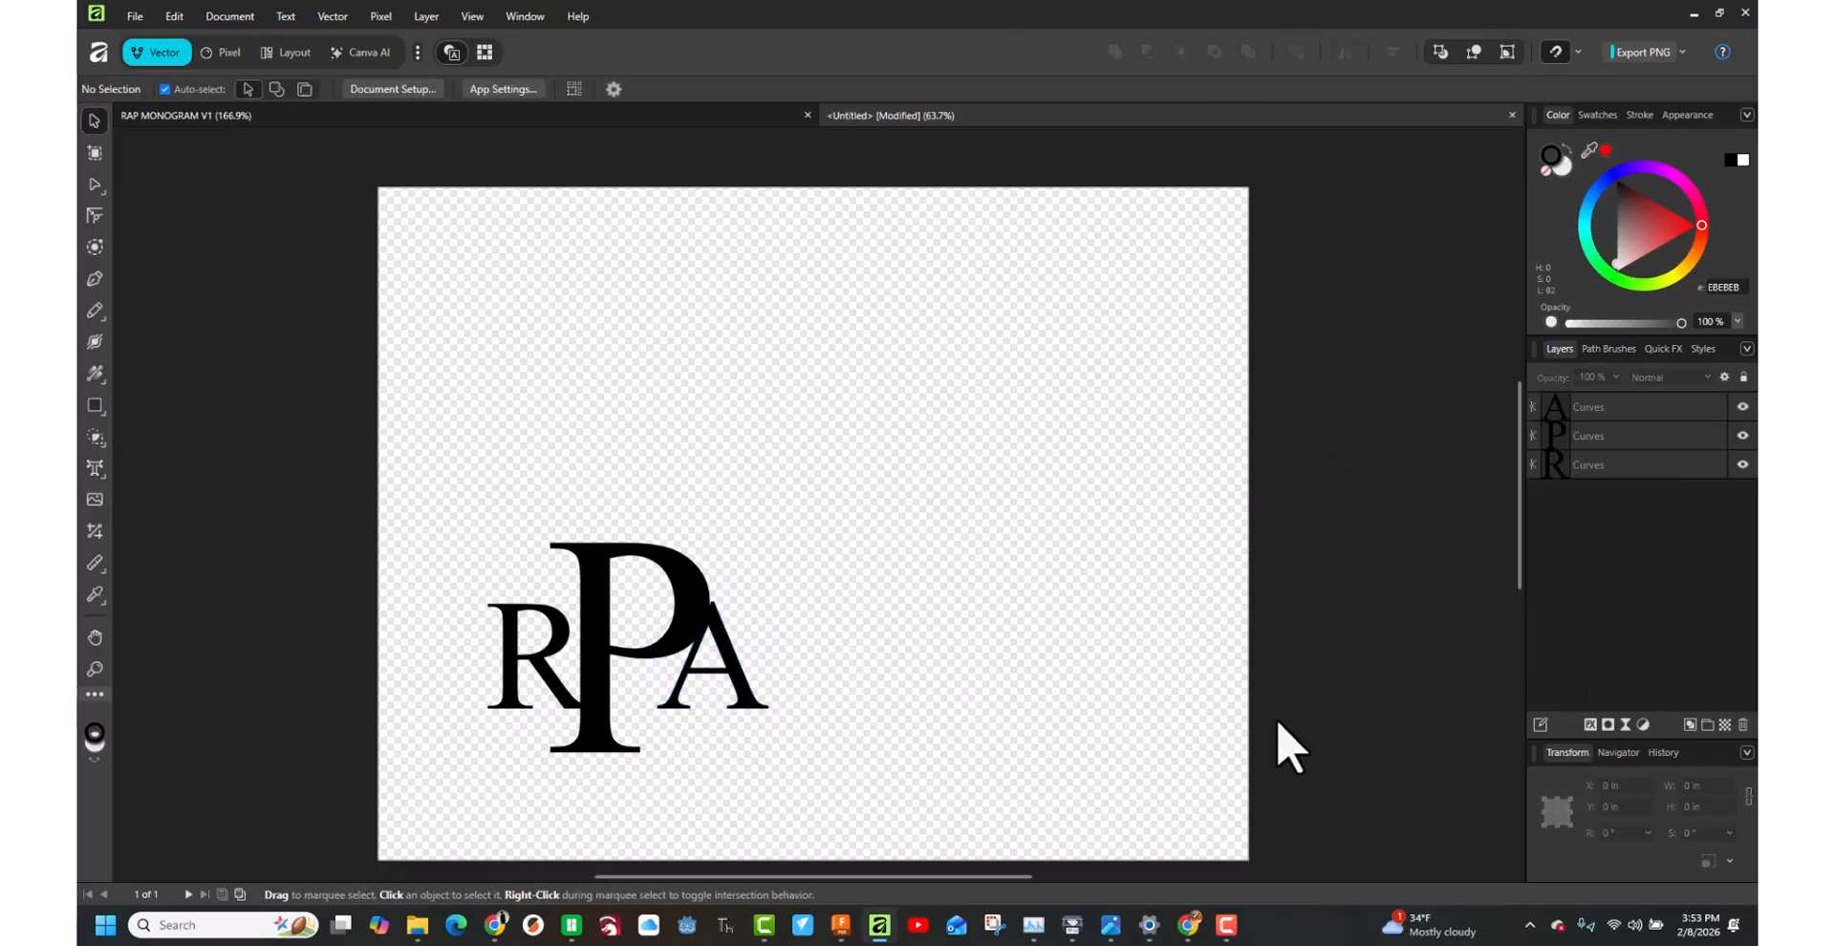
Give the large P a white stroke with RGB values 255, 255, 255.
{"action": "left_click", "coordinate": [606, 646]}
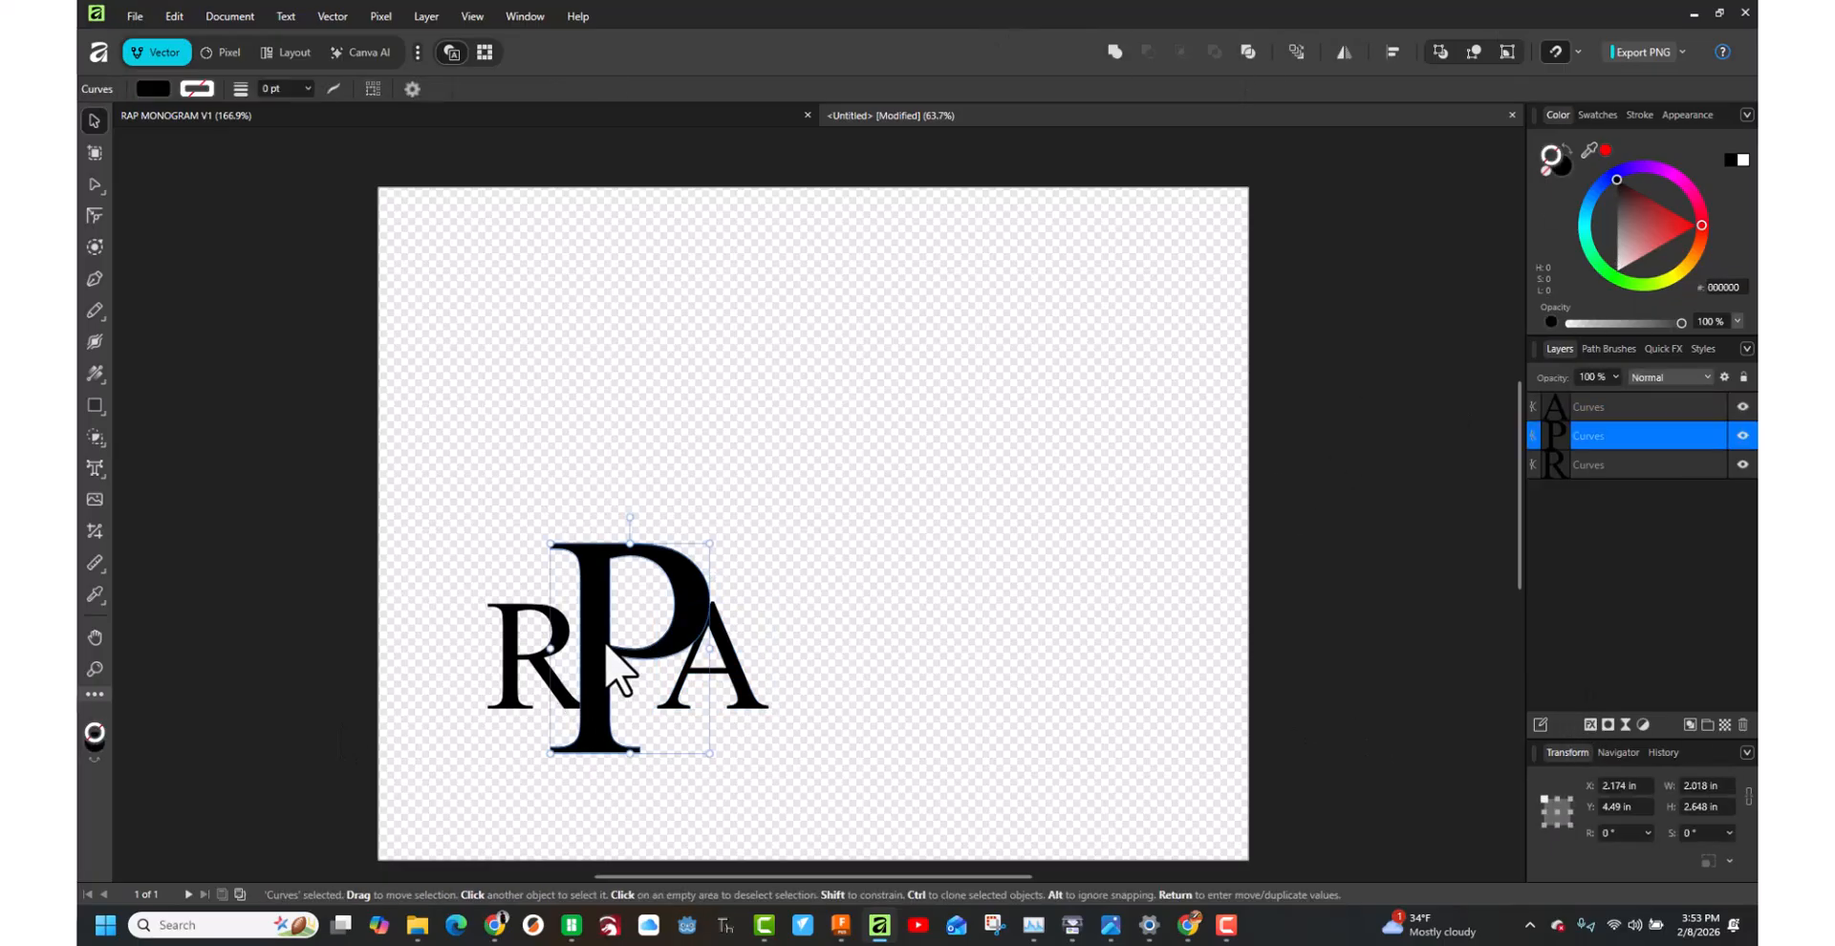
{"action": "left_click", "coordinate": [205, 91]}
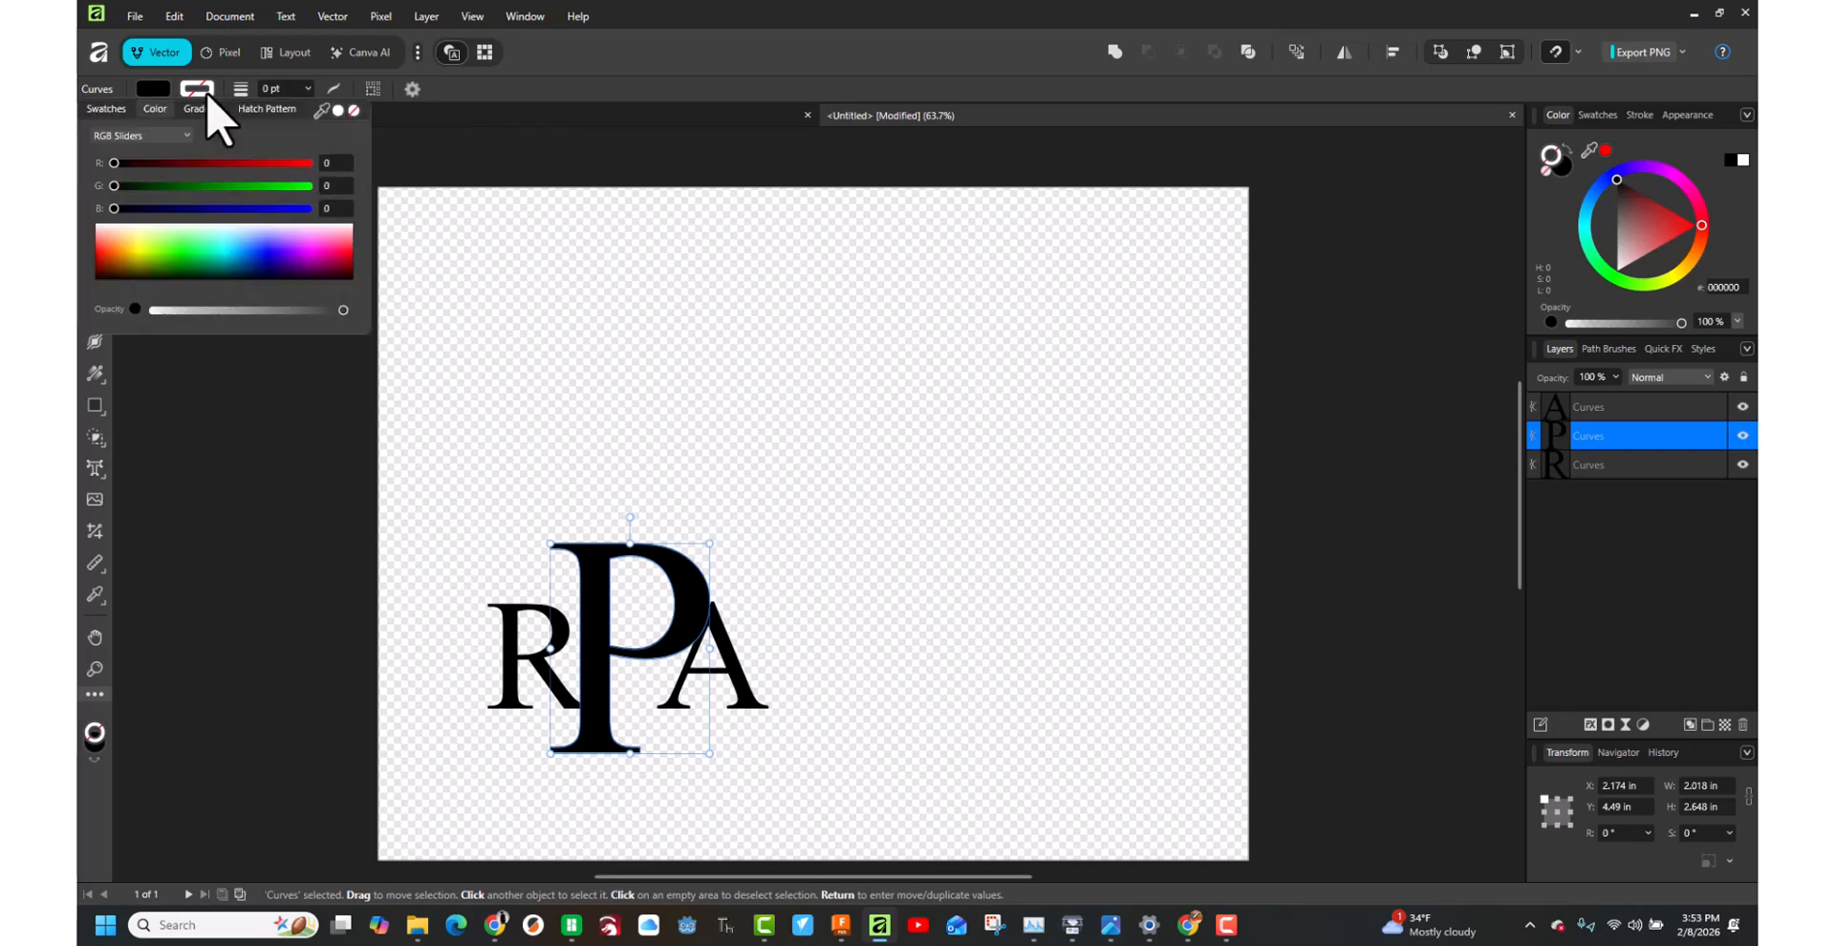
{"action": "left_click", "coordinate": [277, 207]}
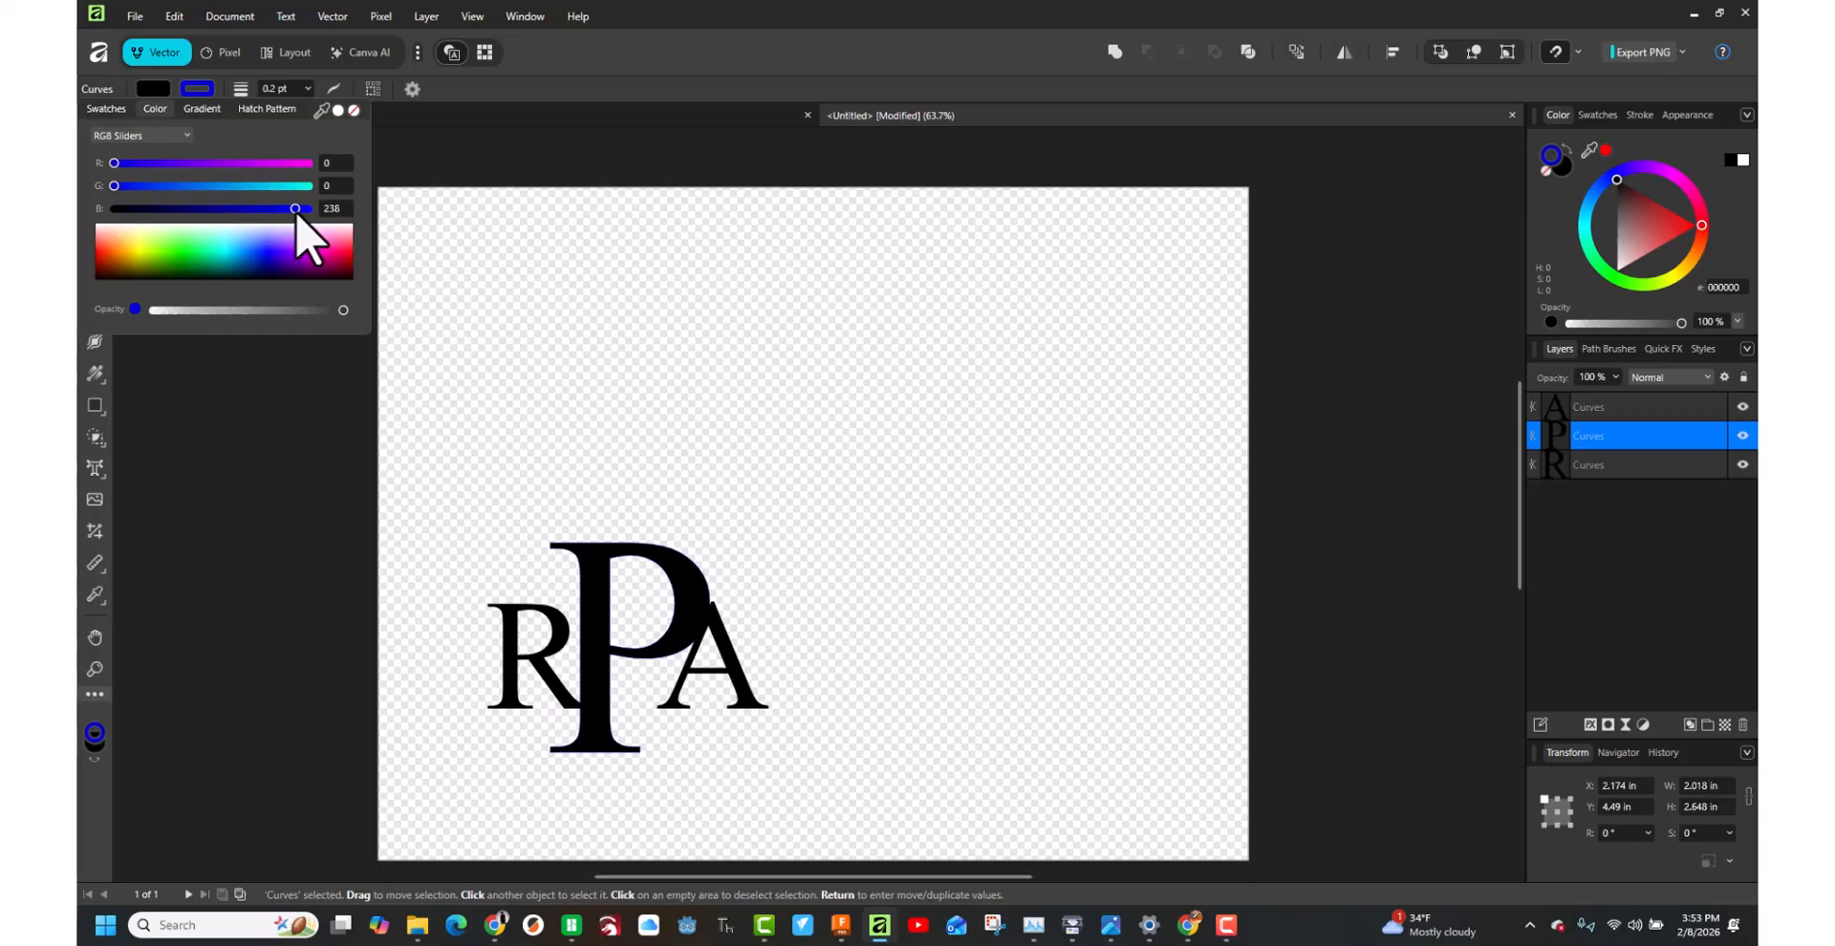
{"action": "left_click", "coordinate": [307, 186]}
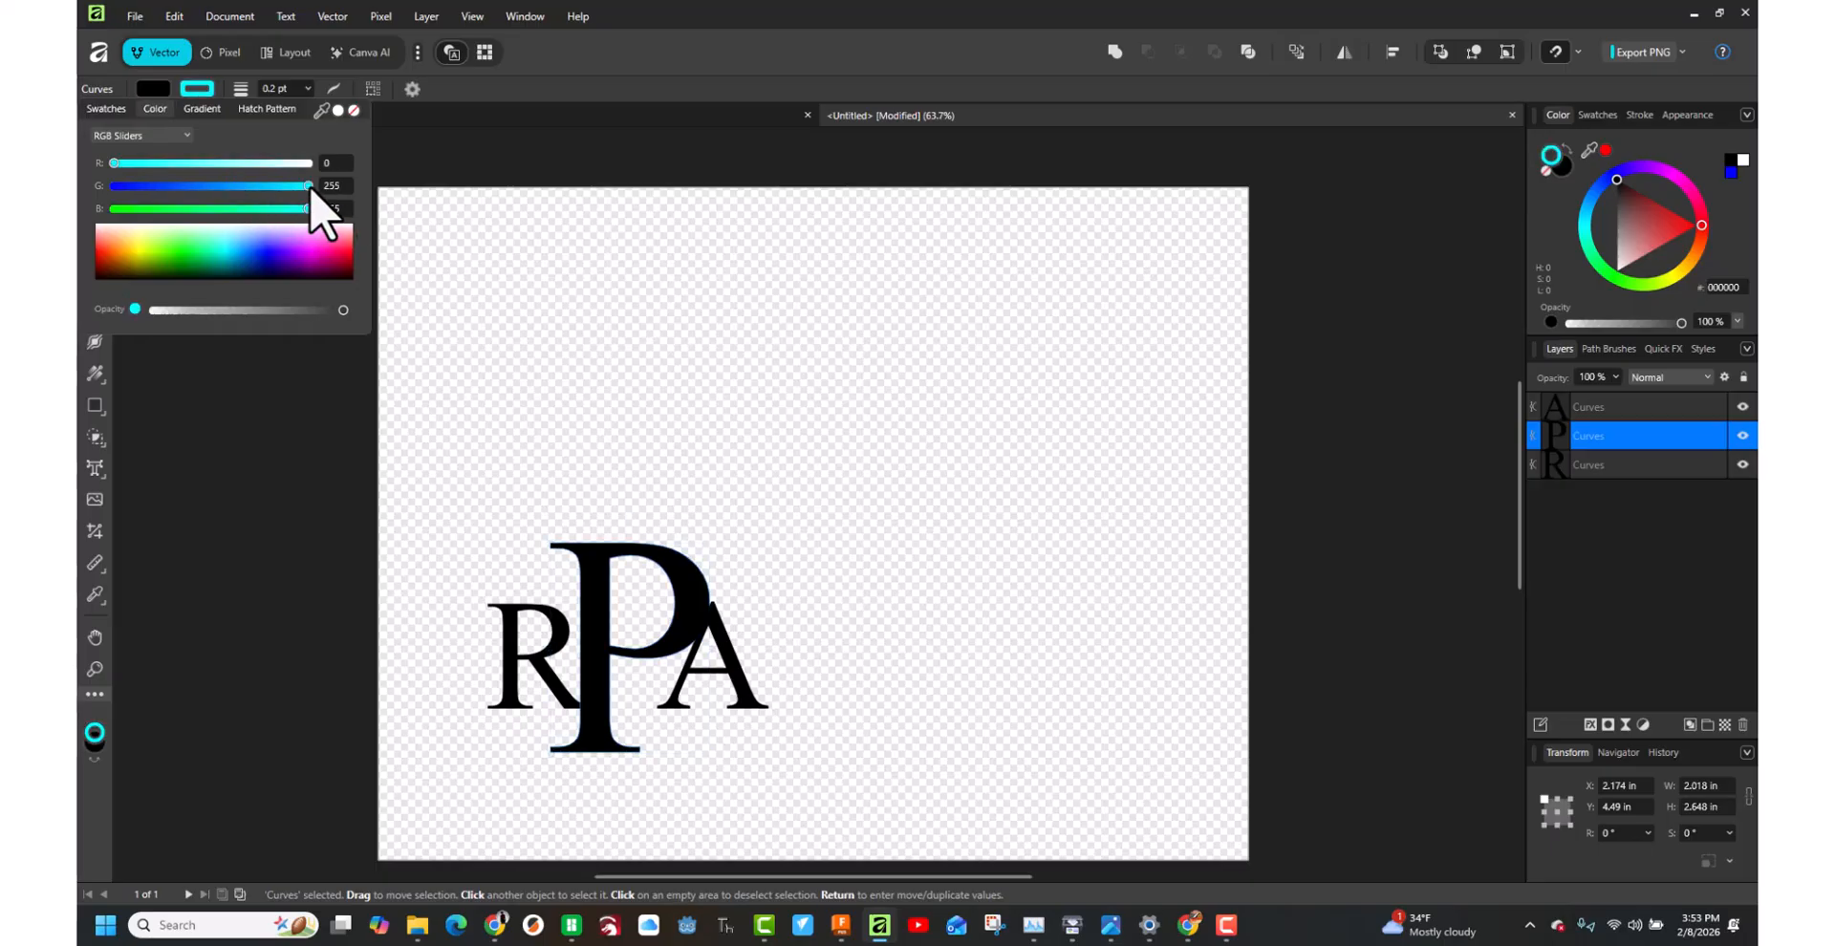
{"action": "left_click", "coordinate": [311, 164]}
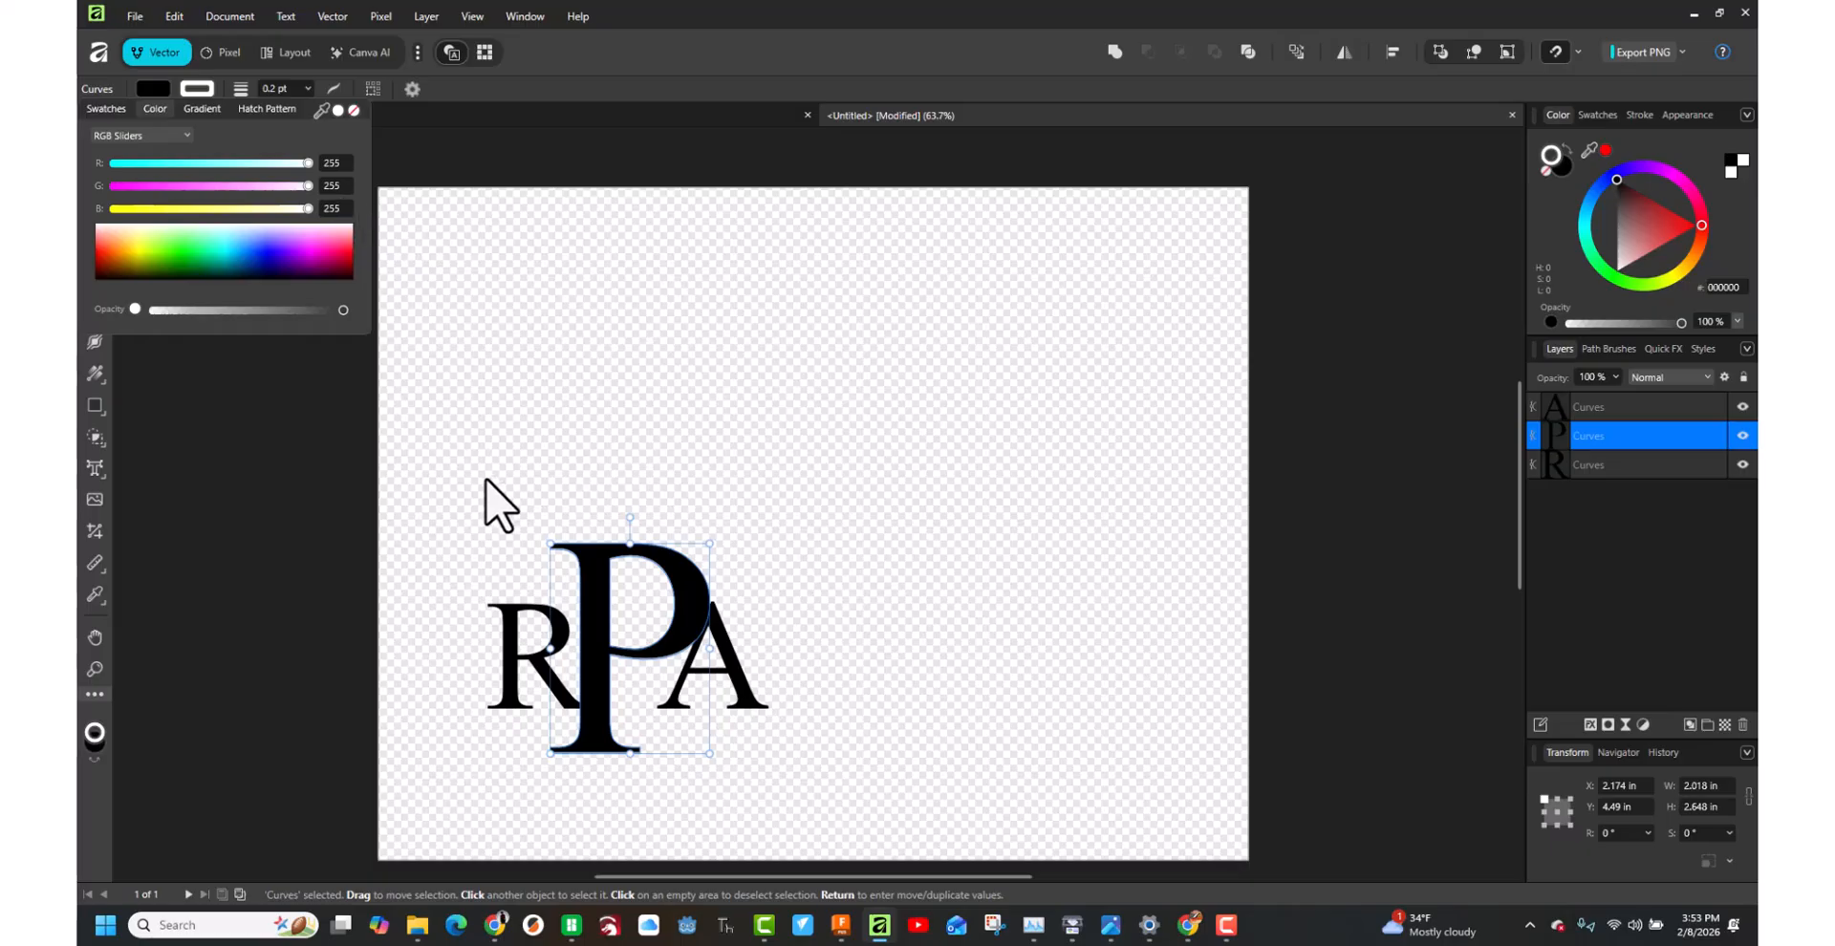
{"action": "left_click", "coordinate": [474, 197]}
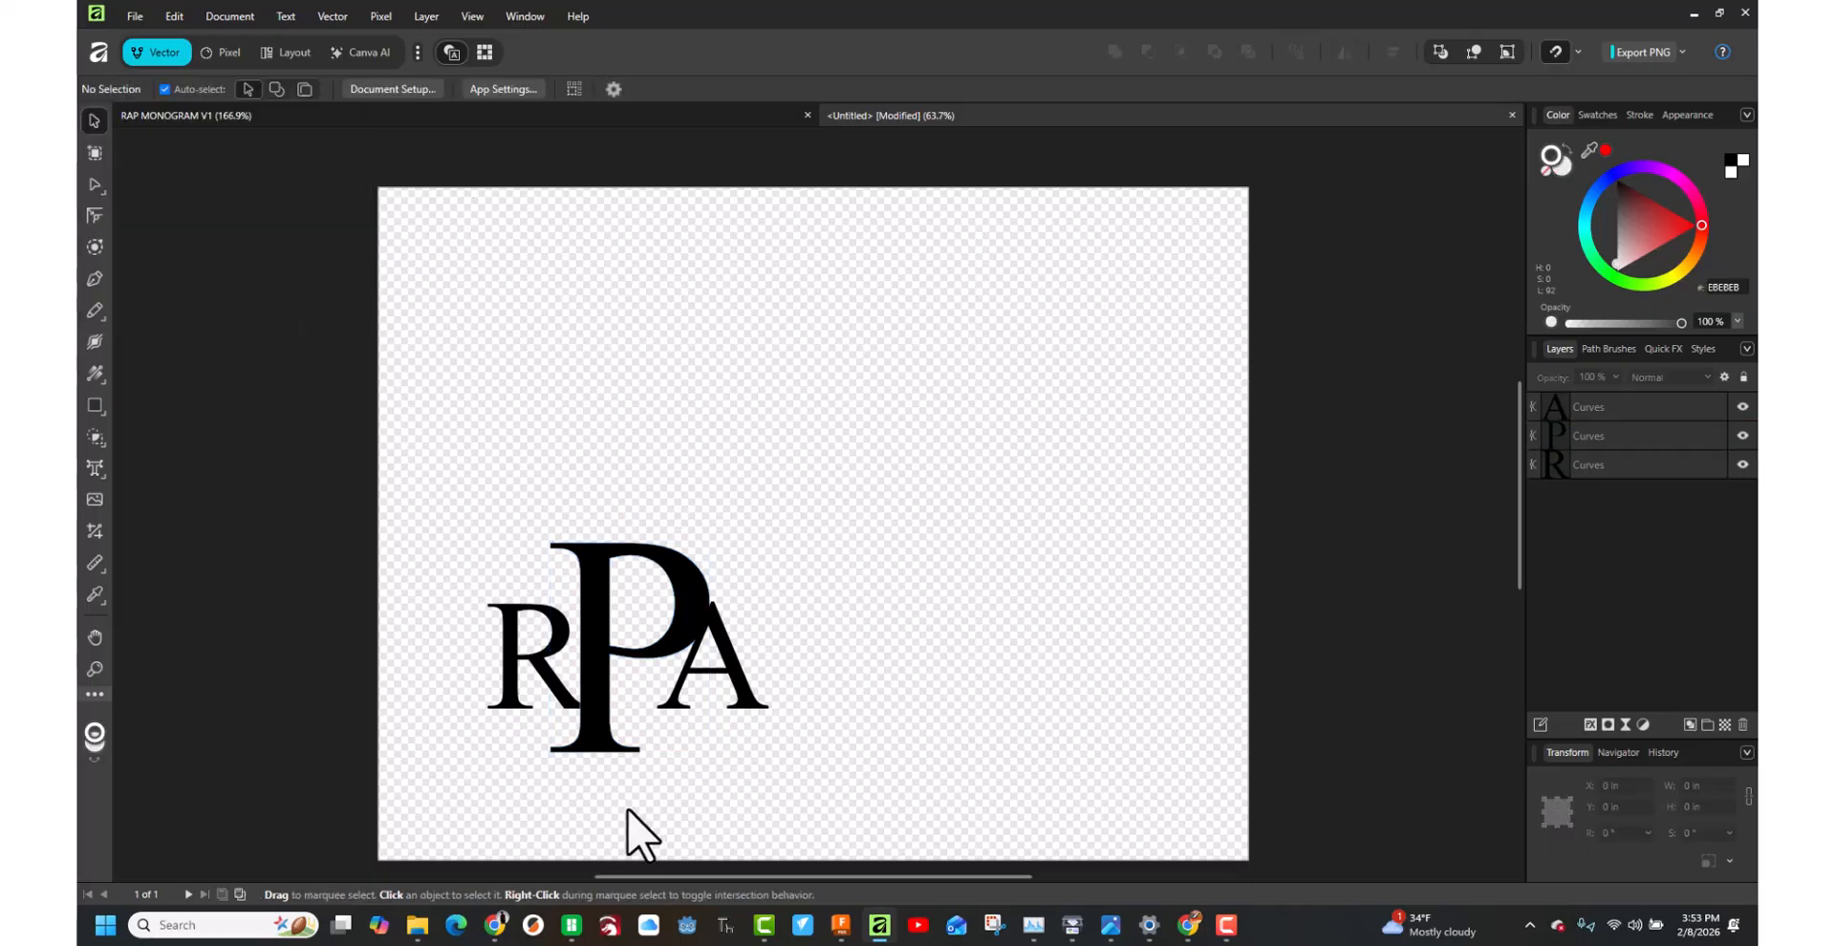
Set the stroke width of the large P to 1.8 pt.
{"action": "left_click", "coordinate": [587, 683]}
{"action": "left_click", "coordinate": [309, 86]}
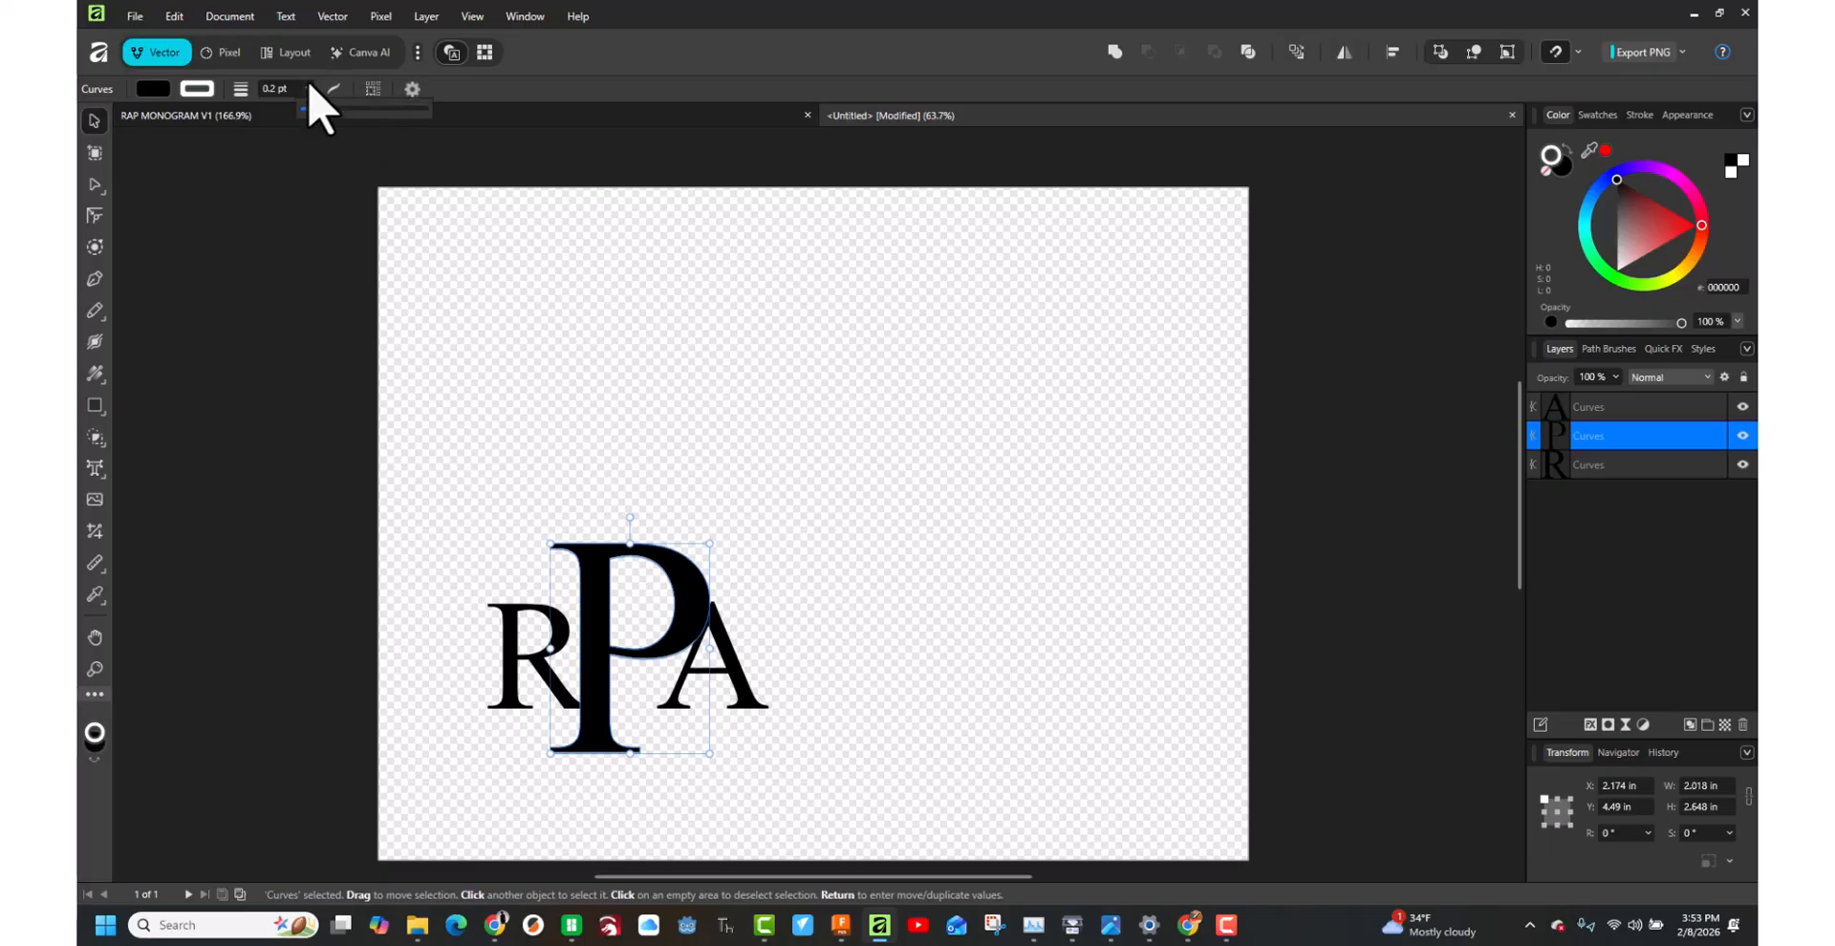
{"action": "left_click_drag", "start_coordinate": [305, 109], "coordinate": [333, 109]}
{"action": "left_click", "coordinate": [651, 238]}
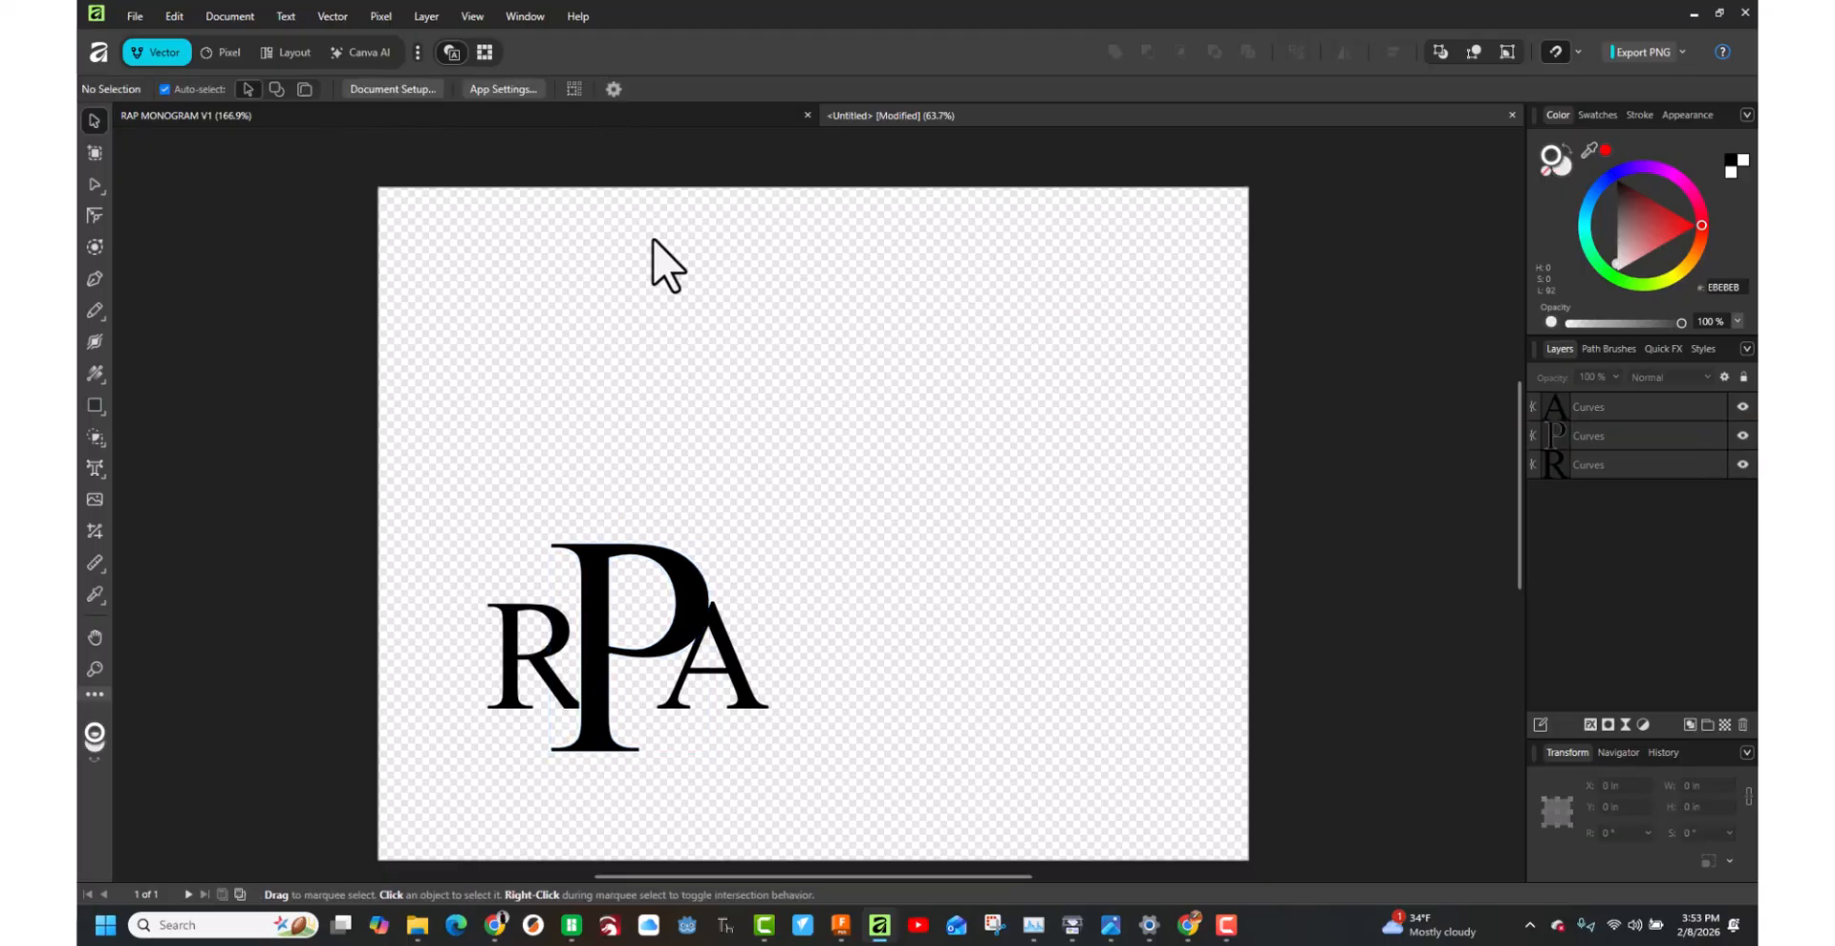
Bring the large P to the front of the R and the A.
{"action": "left_click", "coordinate": [679, 620]}
{"action": "right_click", "coordinate": [678, 619]}
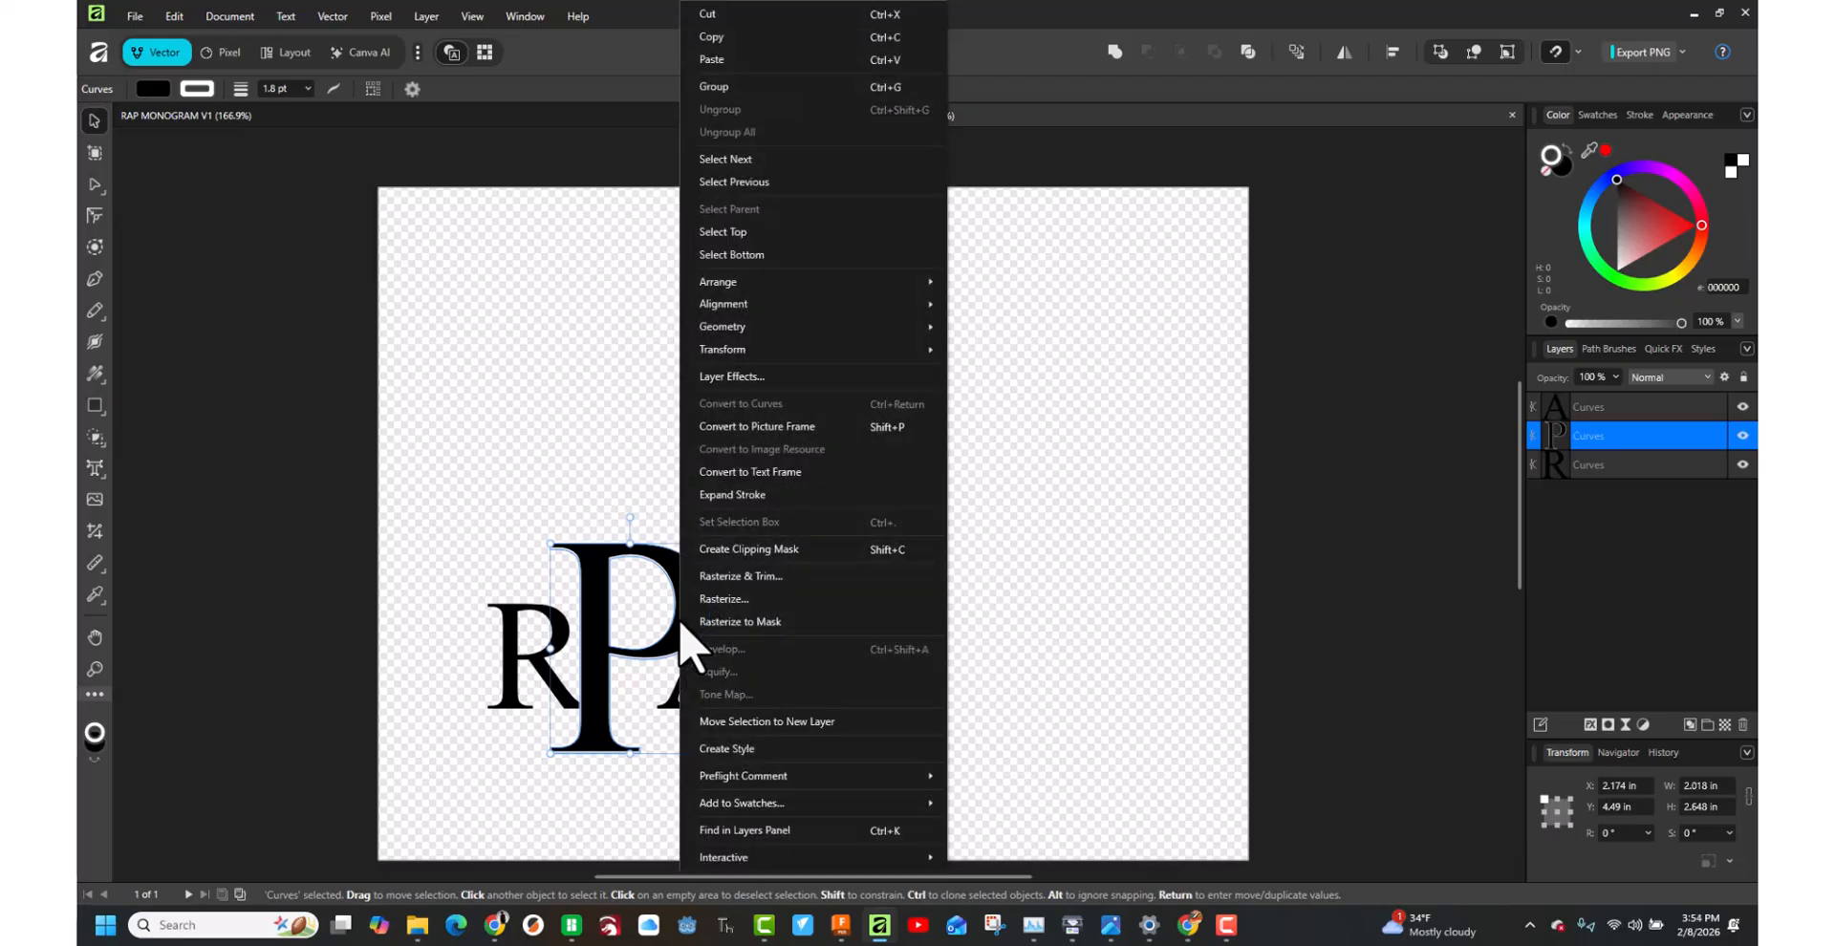
{"action": "mouse_move", "coordinate": [763, 281]}
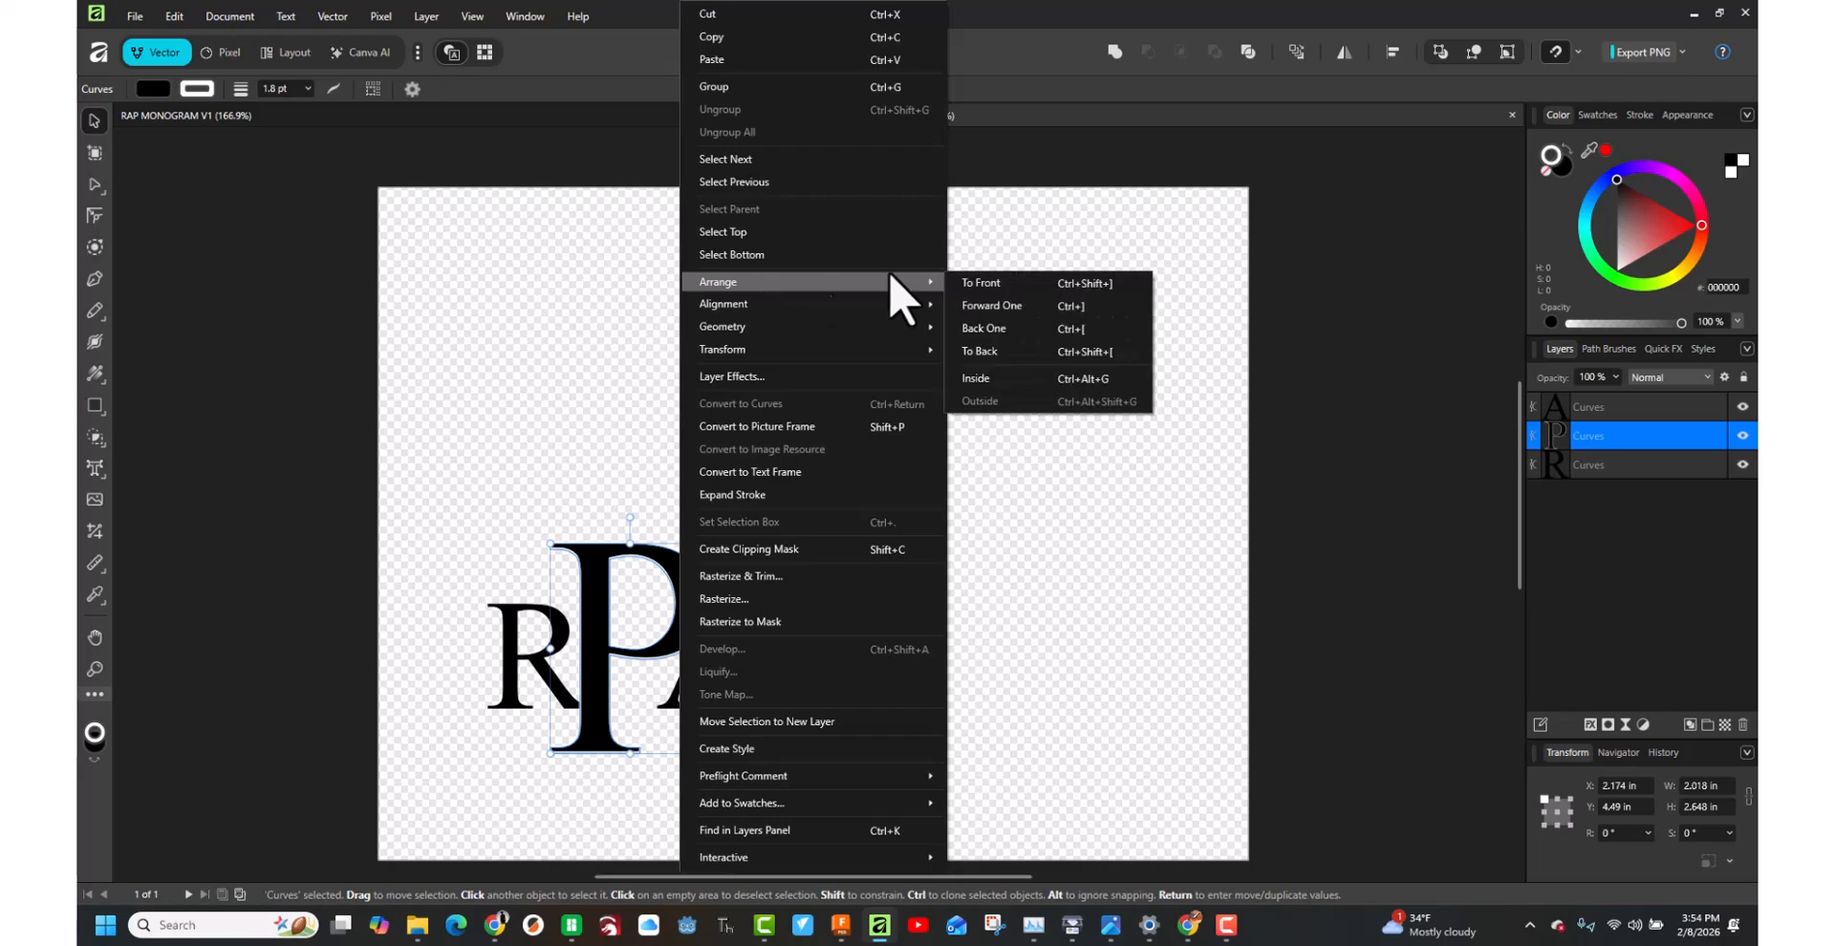
{"action": "left_click", "coordinate": [995, 285]}
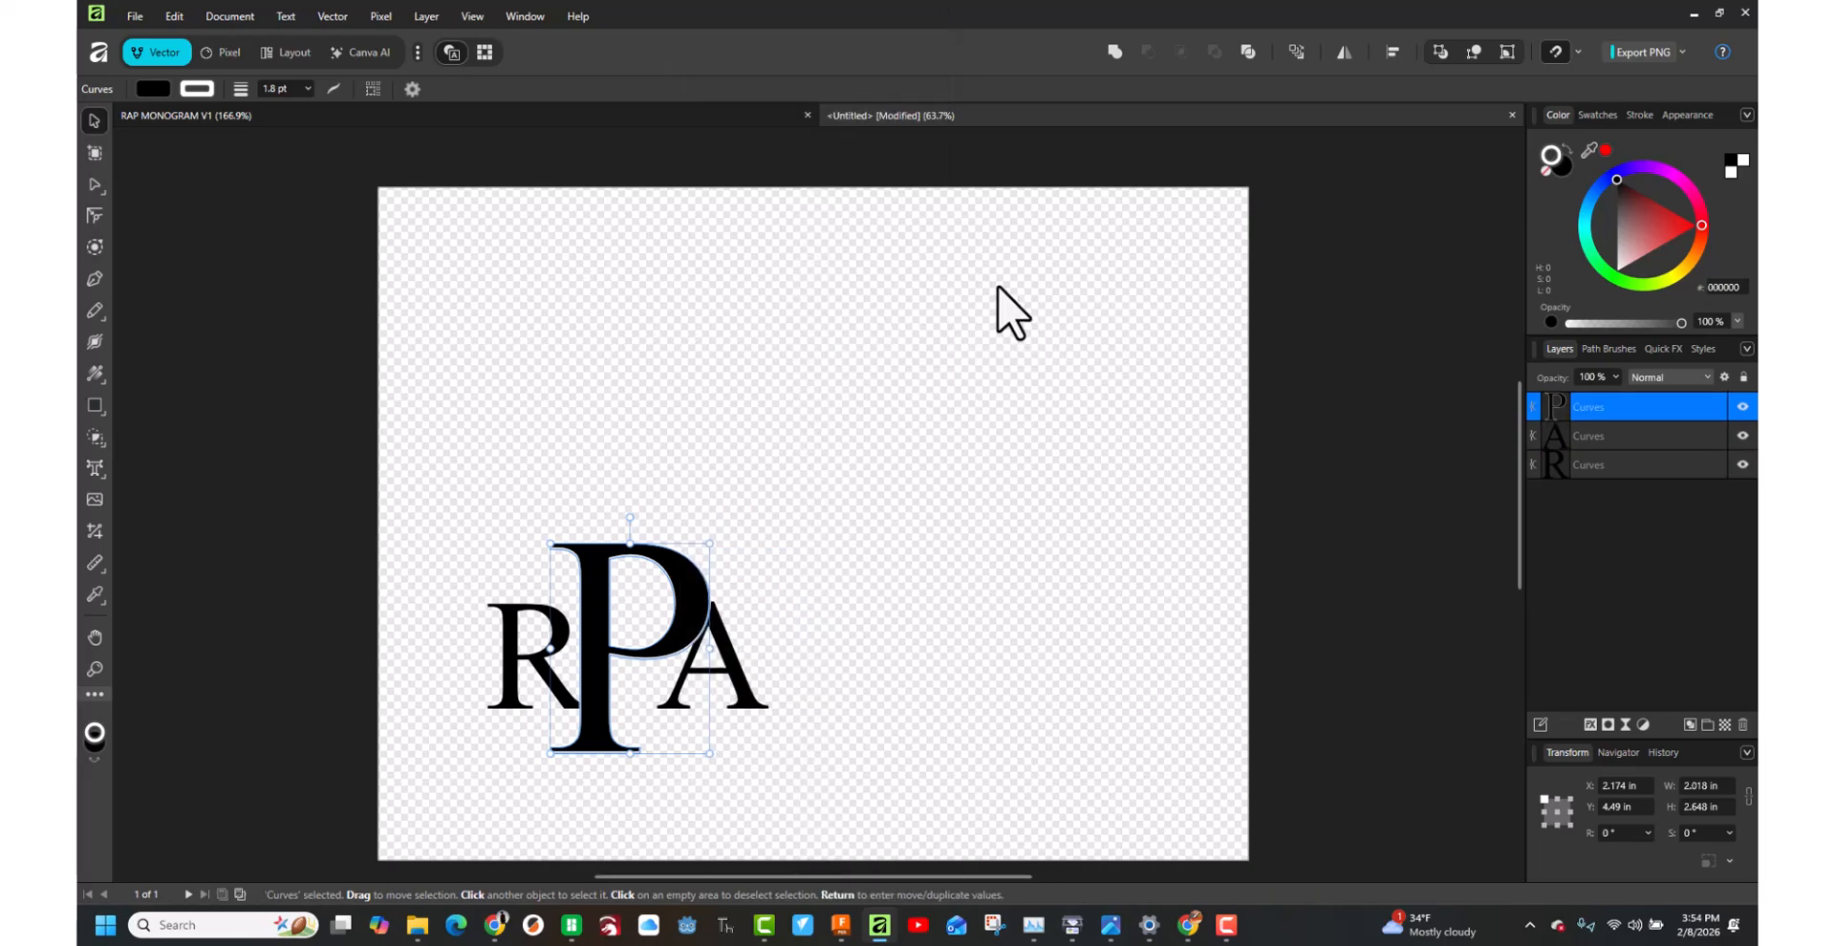
{"action": "left_click", "coordinate": [554, 468]}
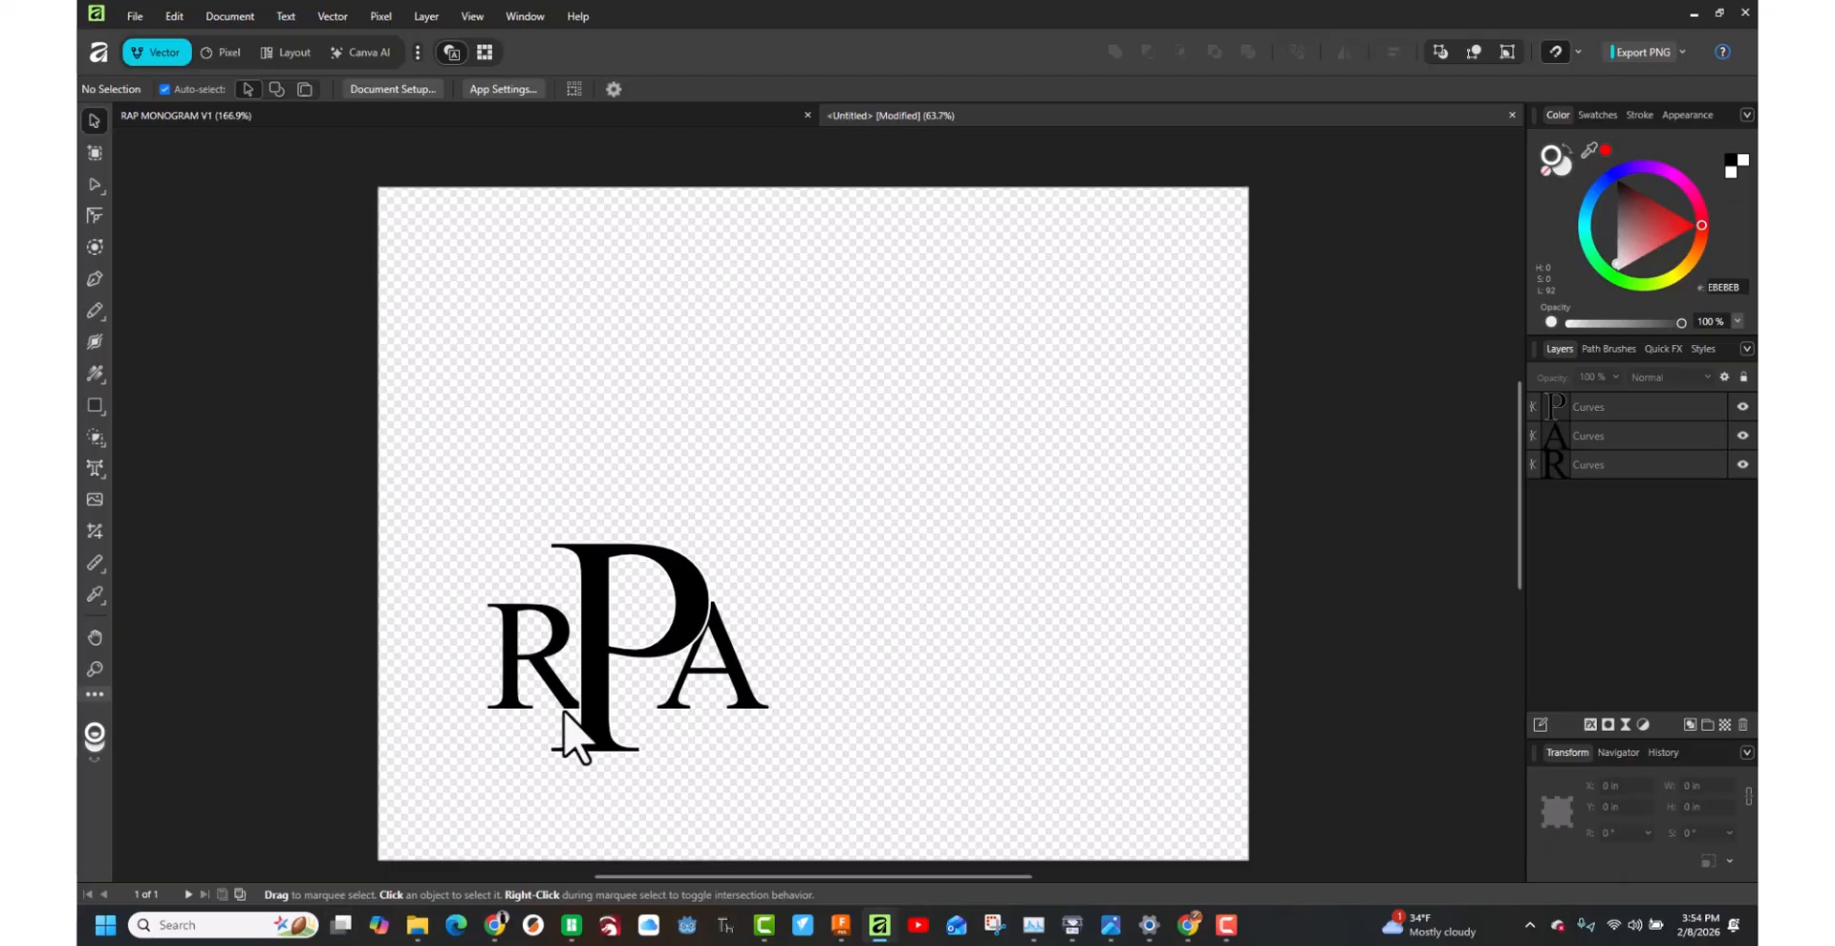
Move the small R about 0.02 in to the right, towards the stem of the P.
{"action": "left_click", "coordinate": [551, 675]}
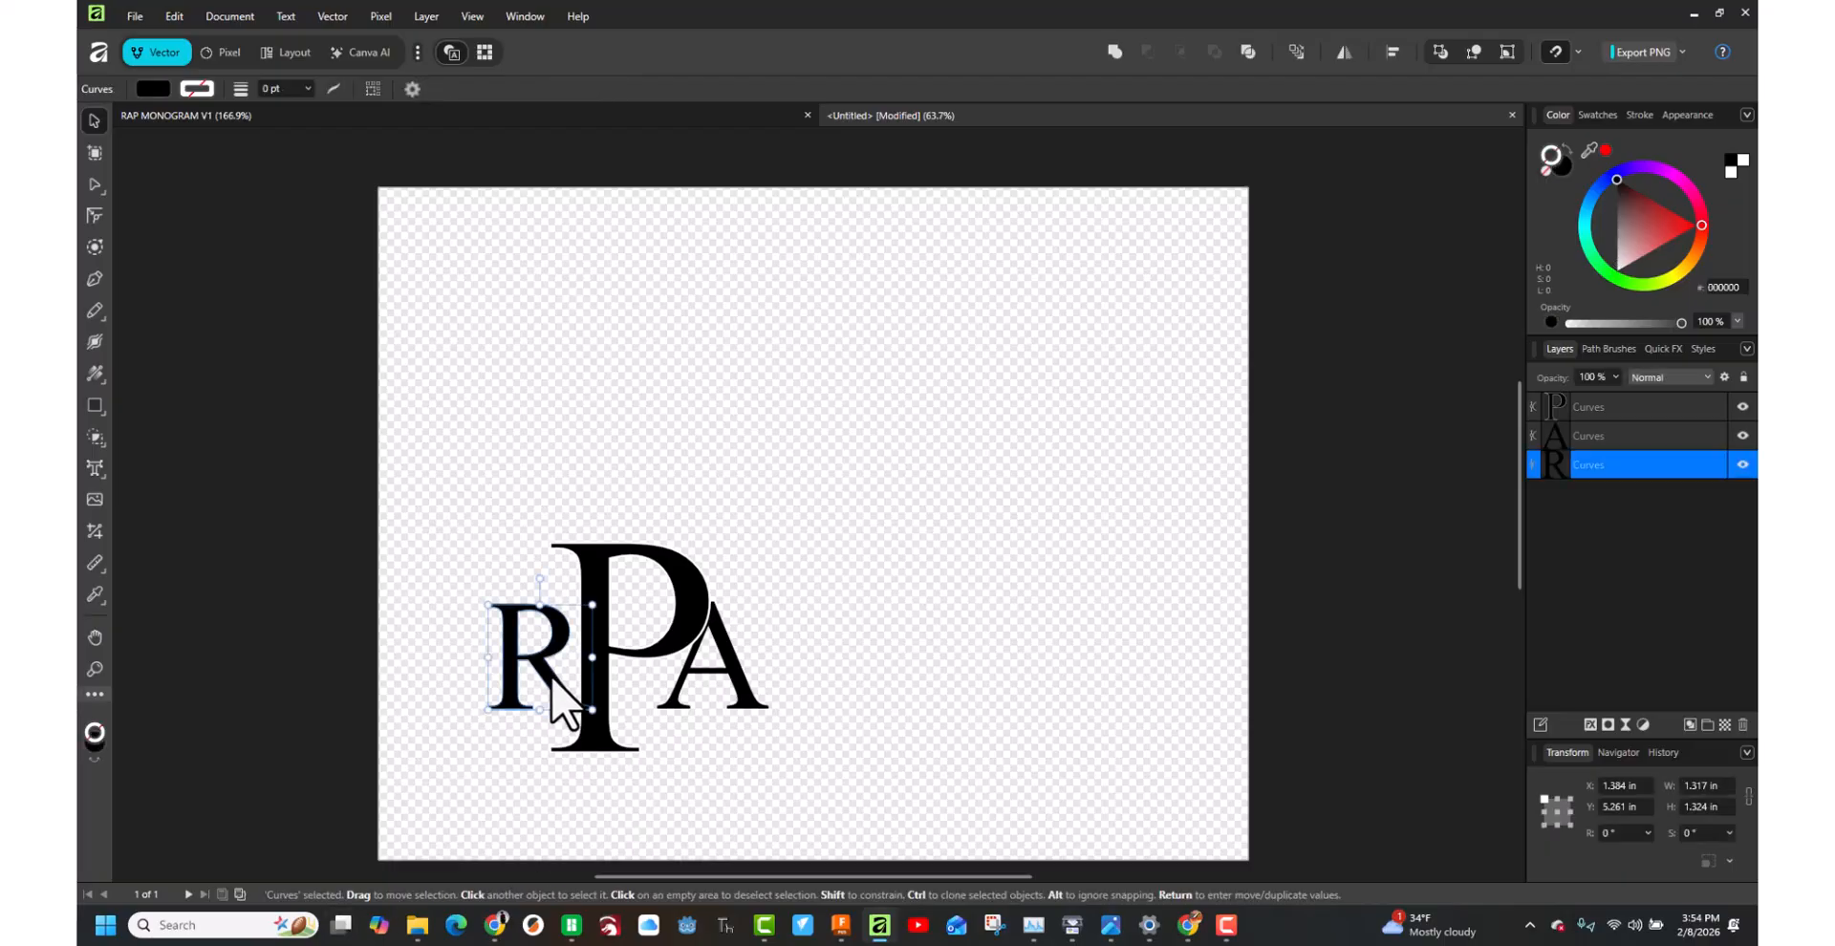
{"action": "left_click_drag", "start_coordinate": [551, 674], "coordinate": [553, 676]}
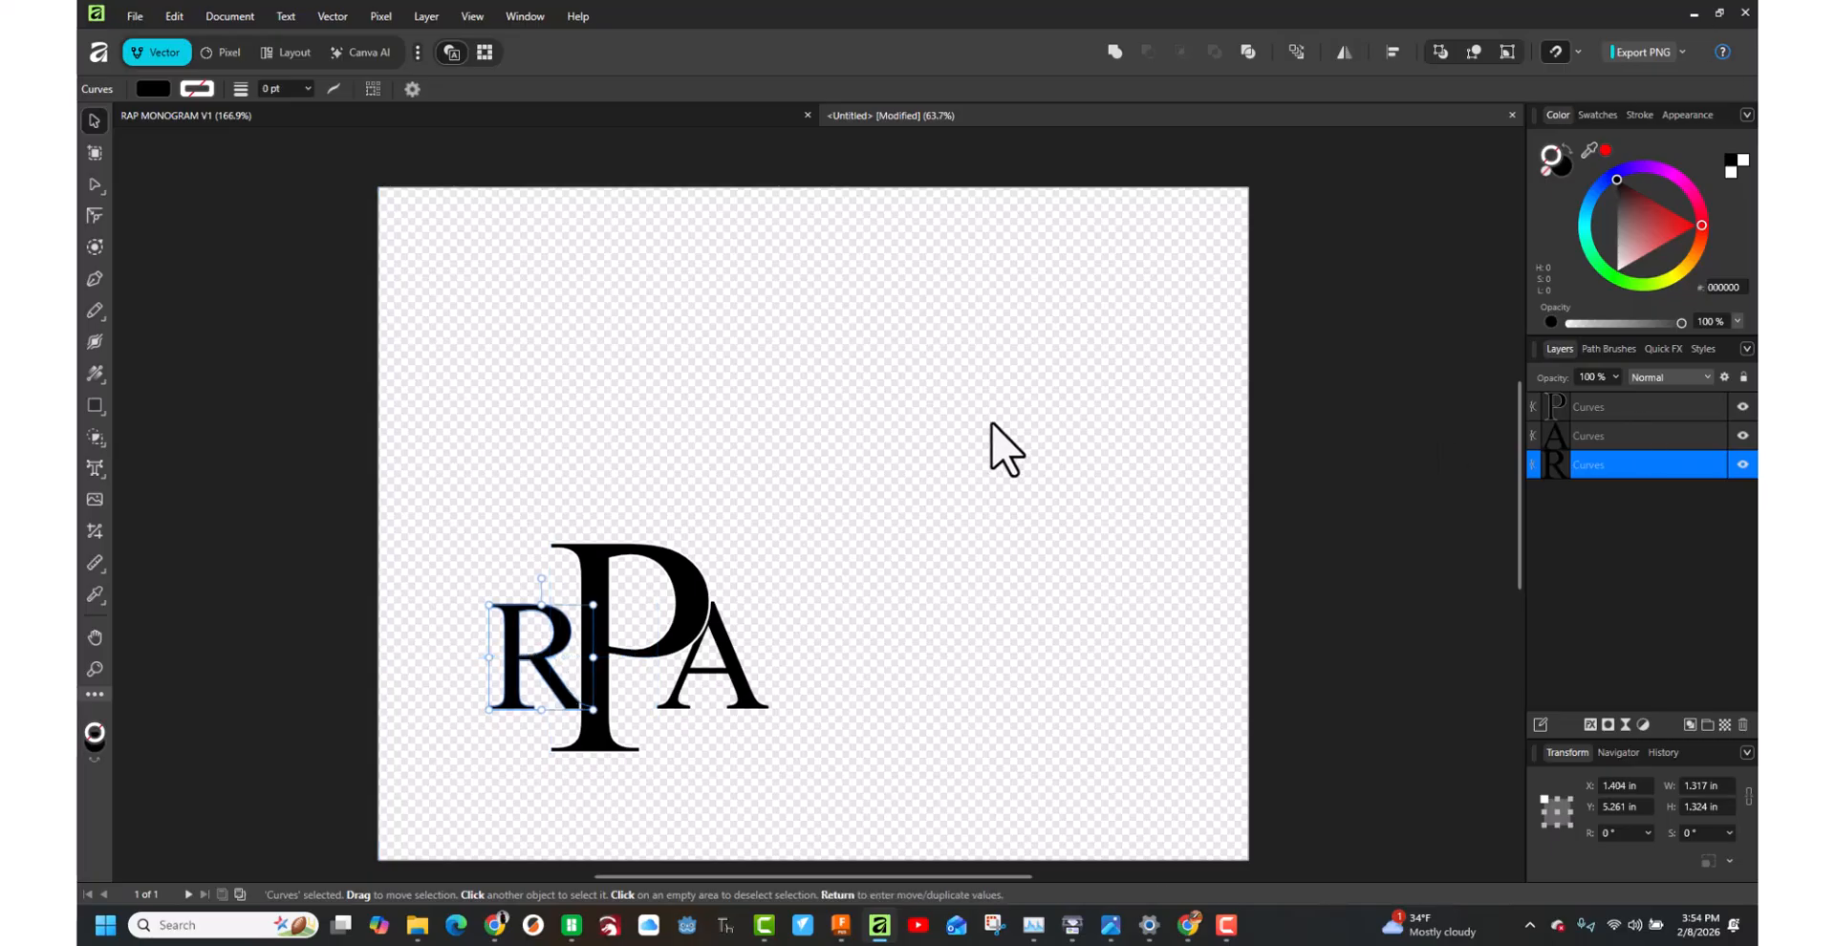
{"action": "left_click", "coordinate": [1027, 437]}
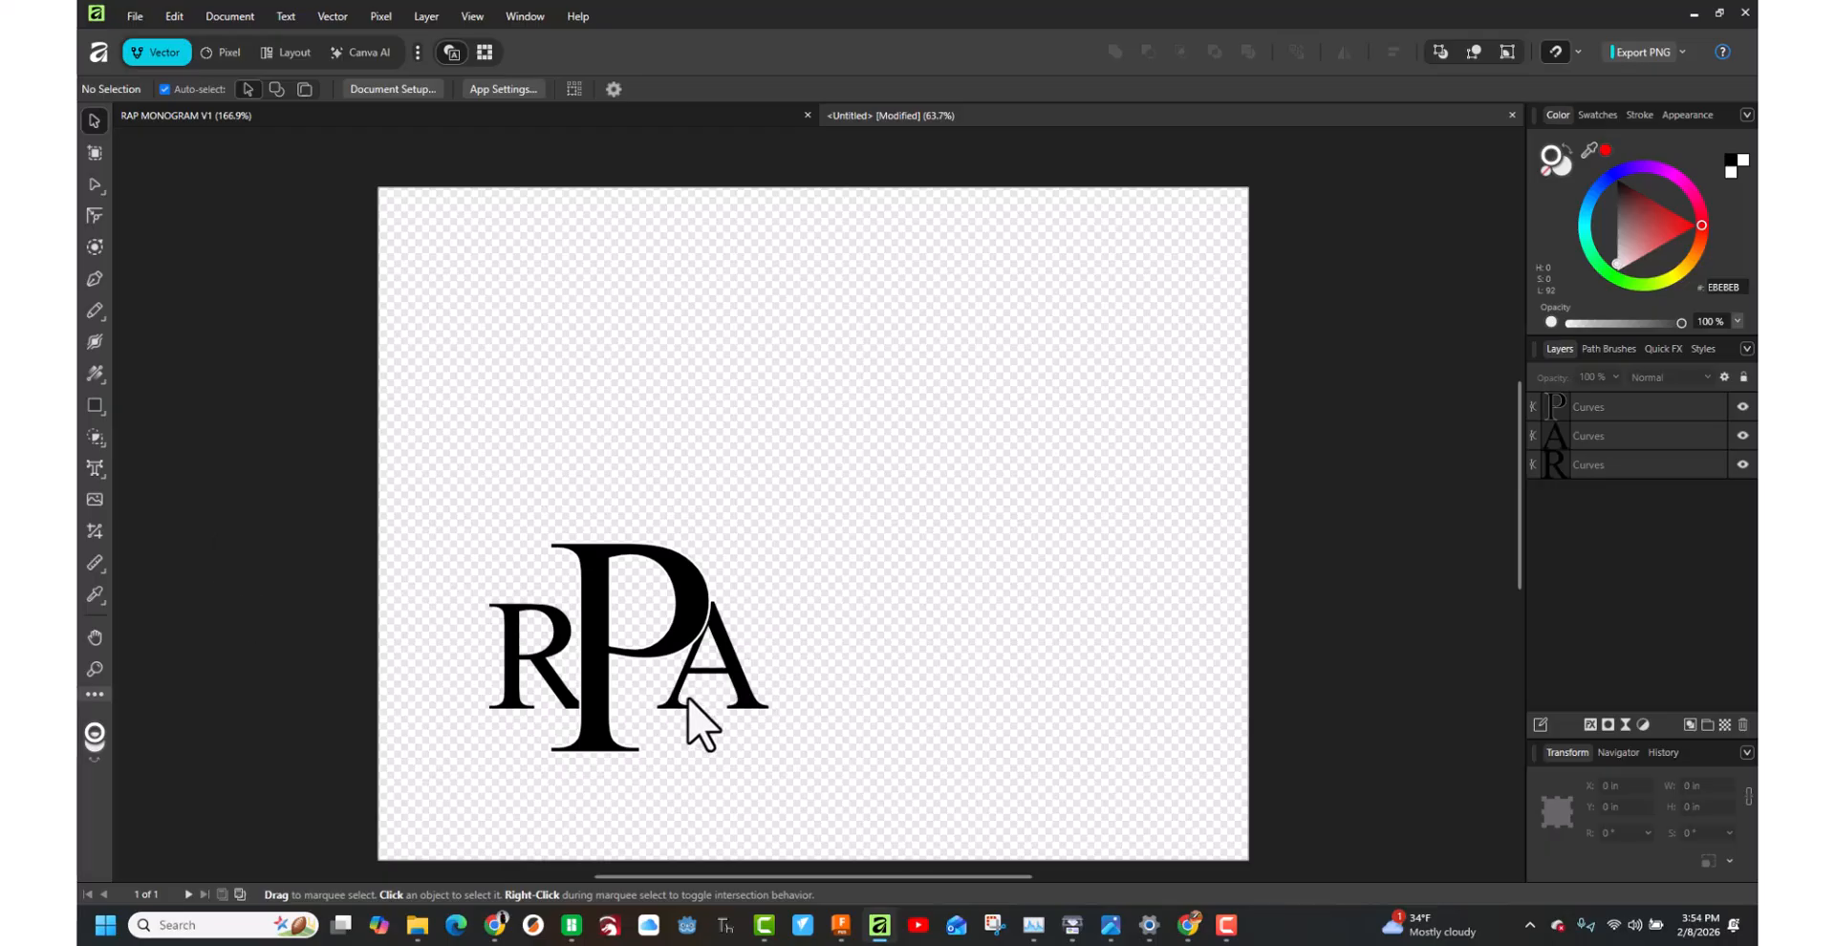
Save the document as RAP MONOGRAM V2.af in the Camtasia folder, adapting the existing file name JEP MONOGRAM V1.af.
{"action": "left_click", "coordinate": [135, 13]}
{"action": "mouse_move", "coordinate": [174, 16]}
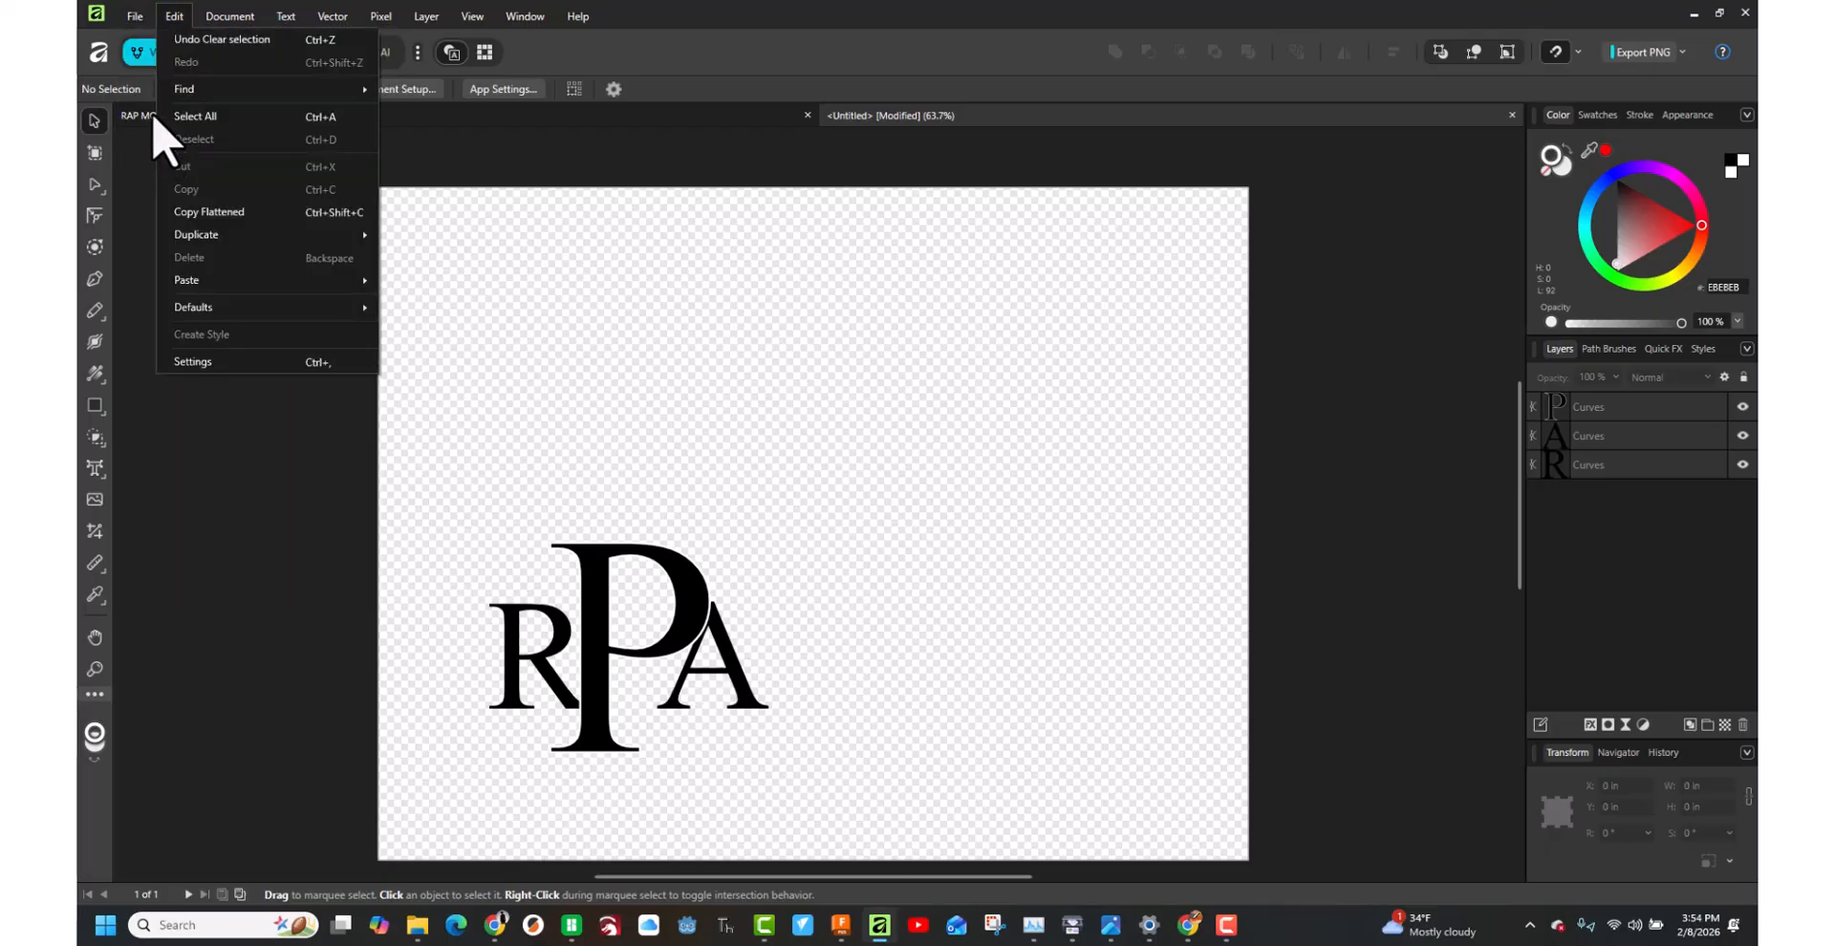
{"action": "left_click", "coordinate": [153, 284]}
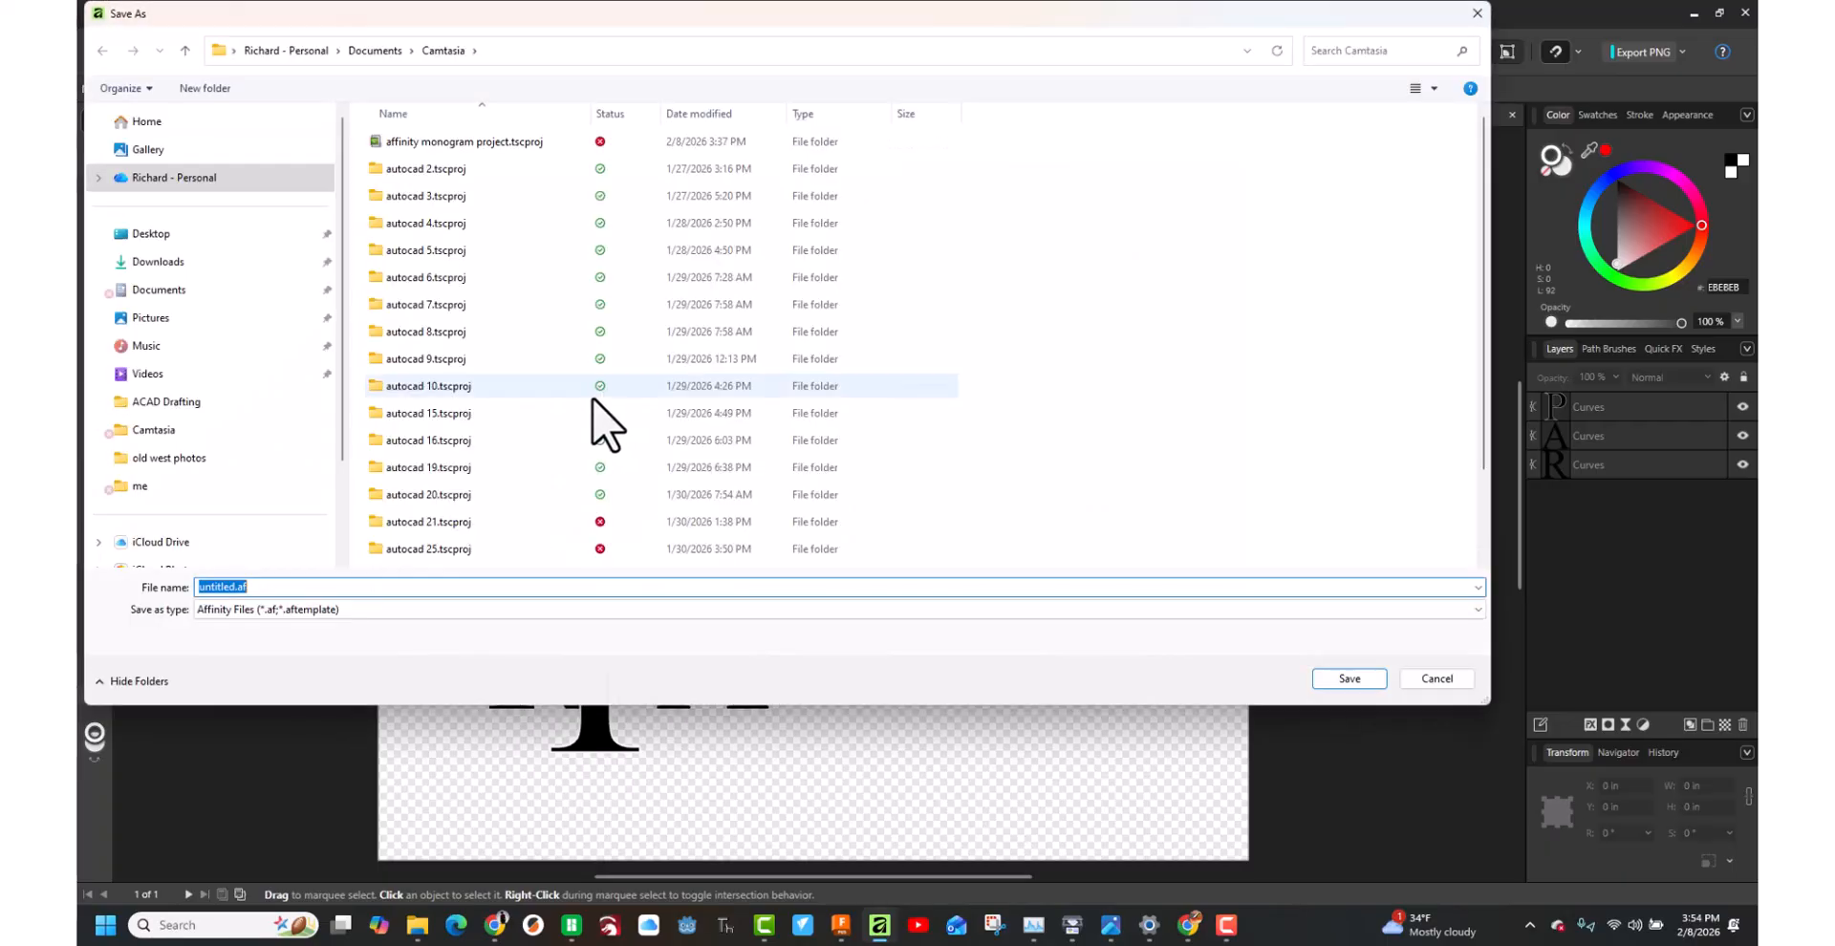
{"action": "scroll", "coordinate": [434, 364], "scroll_direction": "down", "scroll_amount": 2}
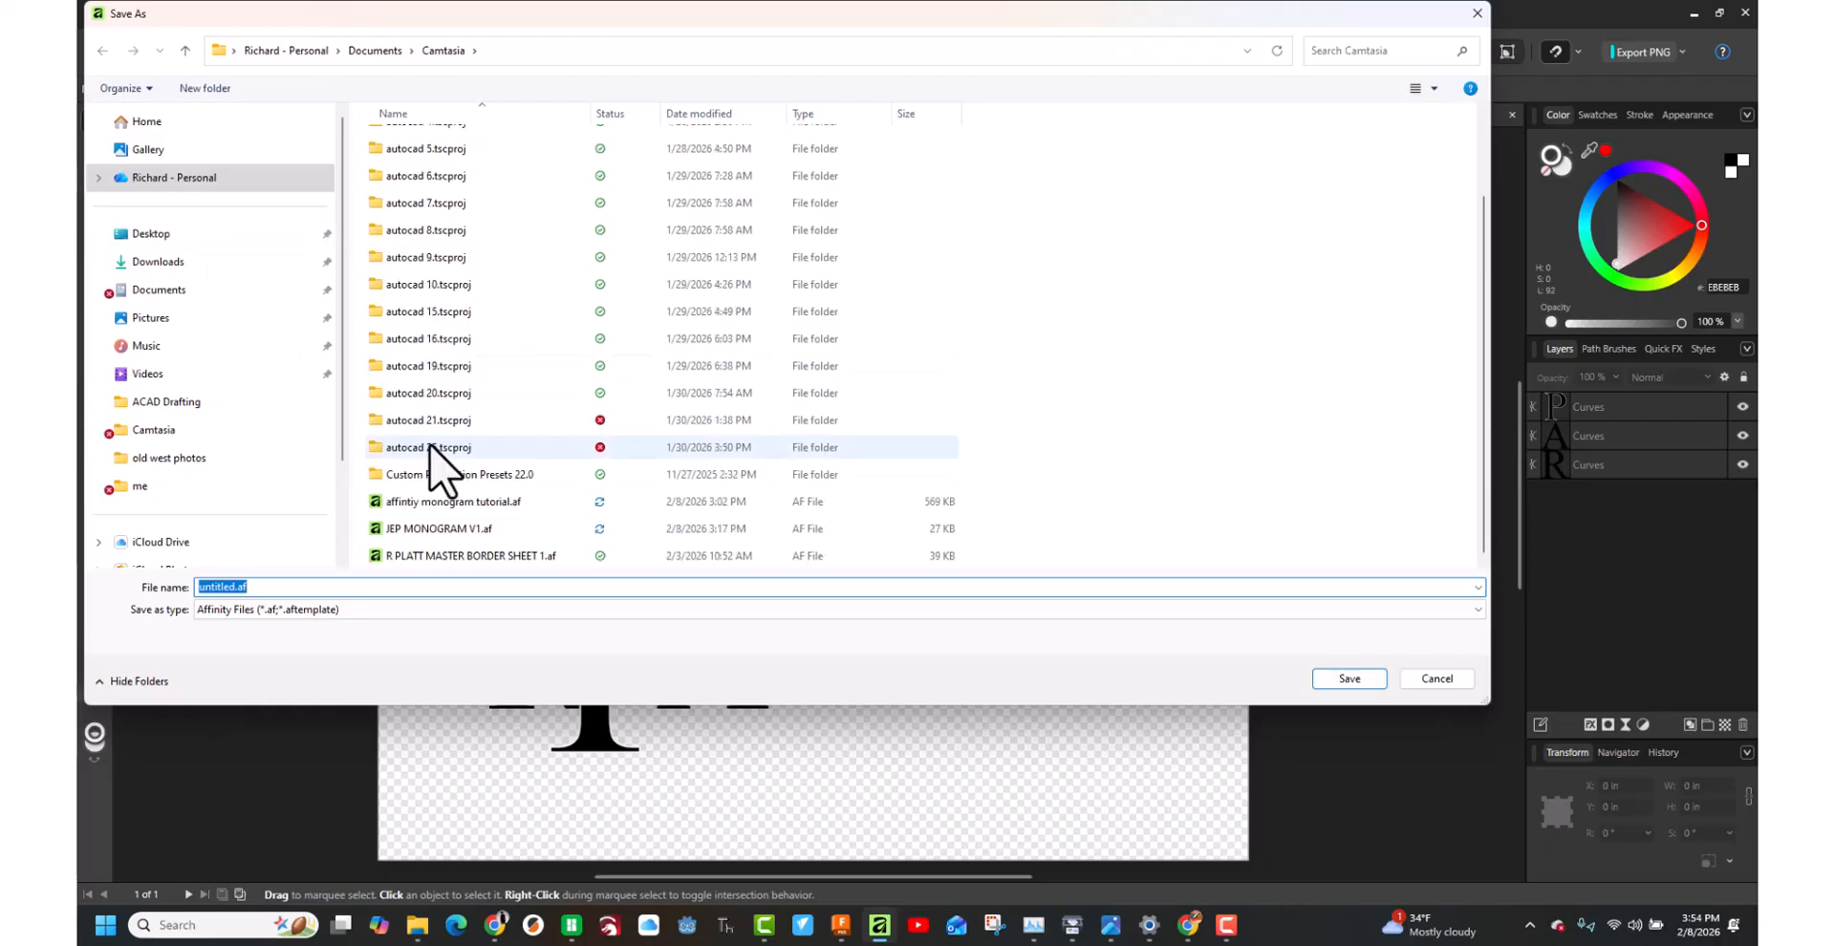
{"action": "left_click", "coordinate": [394, 528]}
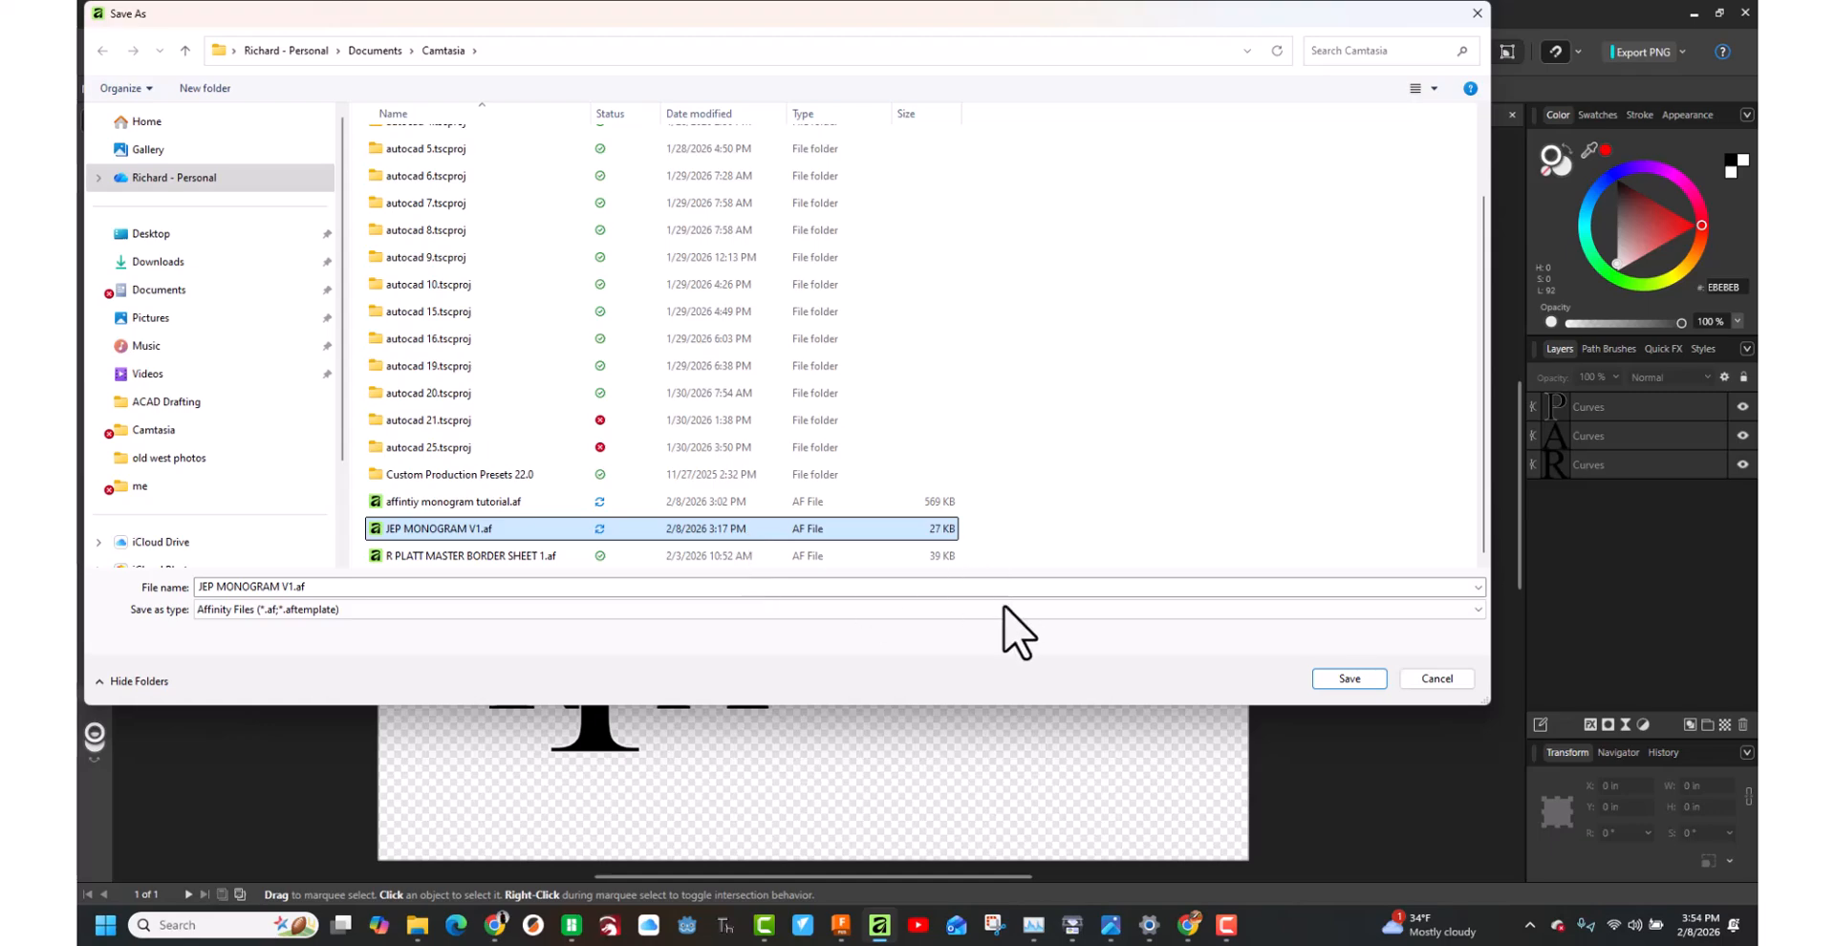
{"action": "left_click", "coordinate": [203, 586]}
{"action": "left_click", "coordinate": [205, 587]}
{"action": "double_click", "coordinate": [205, 587]}
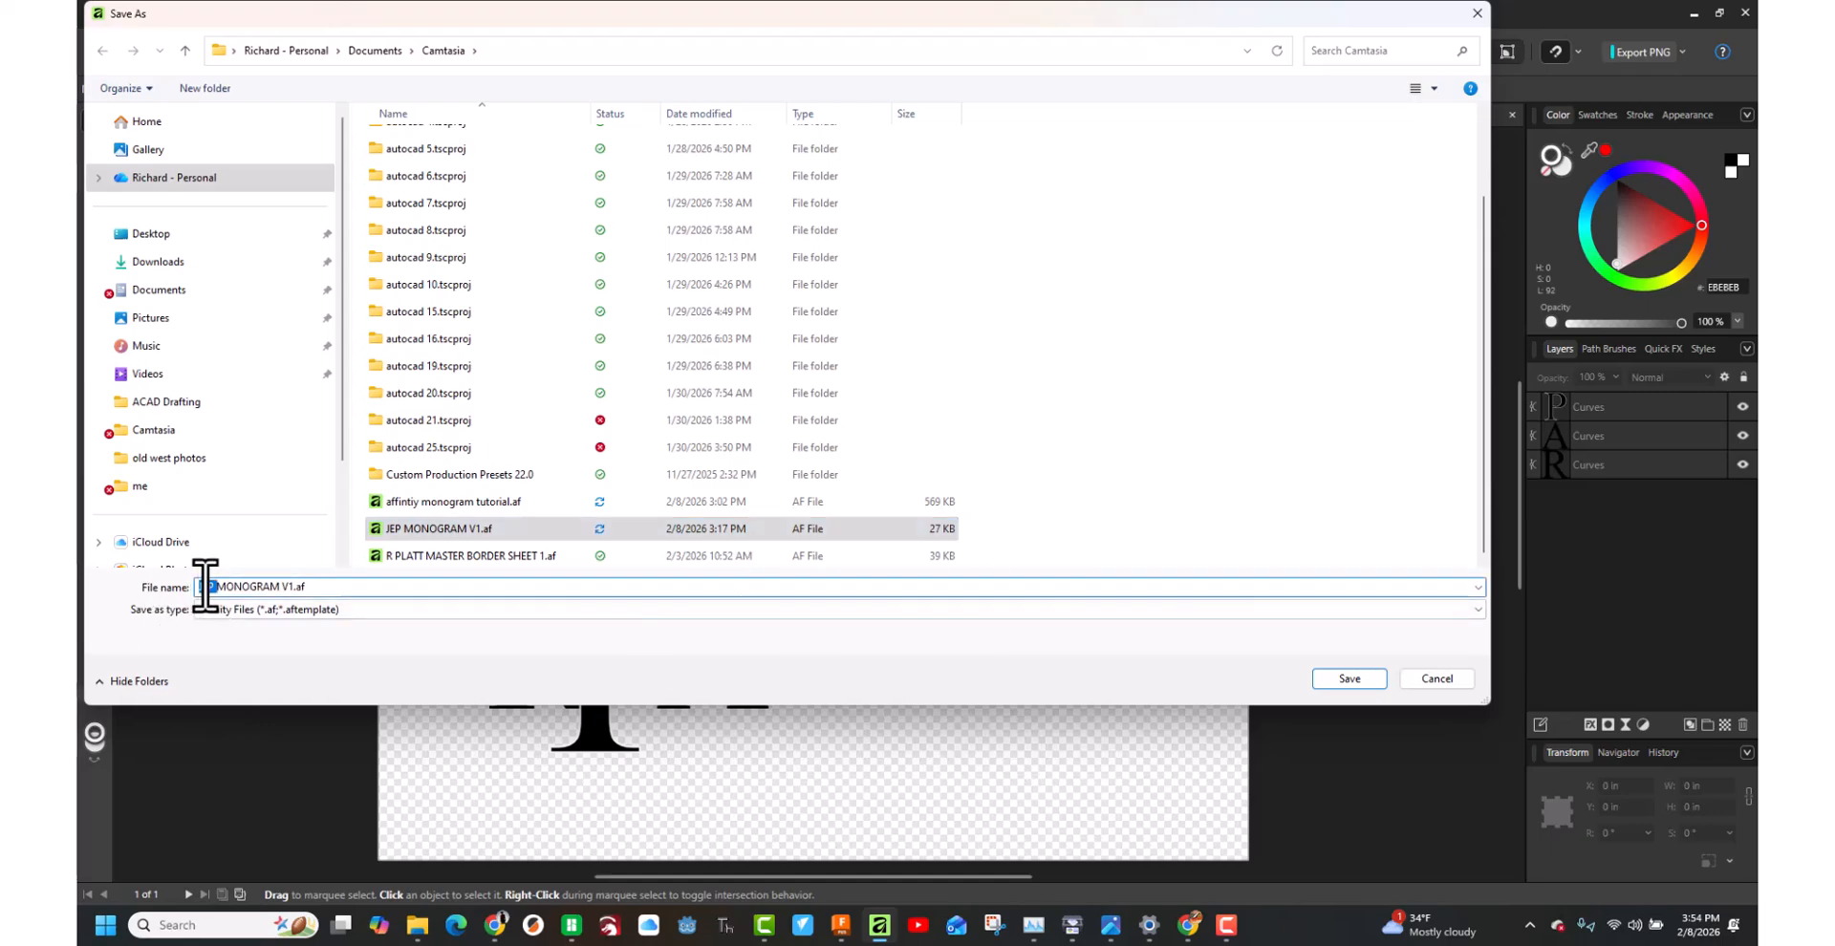
{"action": "type", "text": "RAP"}
{"action": "key", "text": "Left"}
{"action": "key", "text": "BackSpace"}
{"action": "type", "text": "2"}
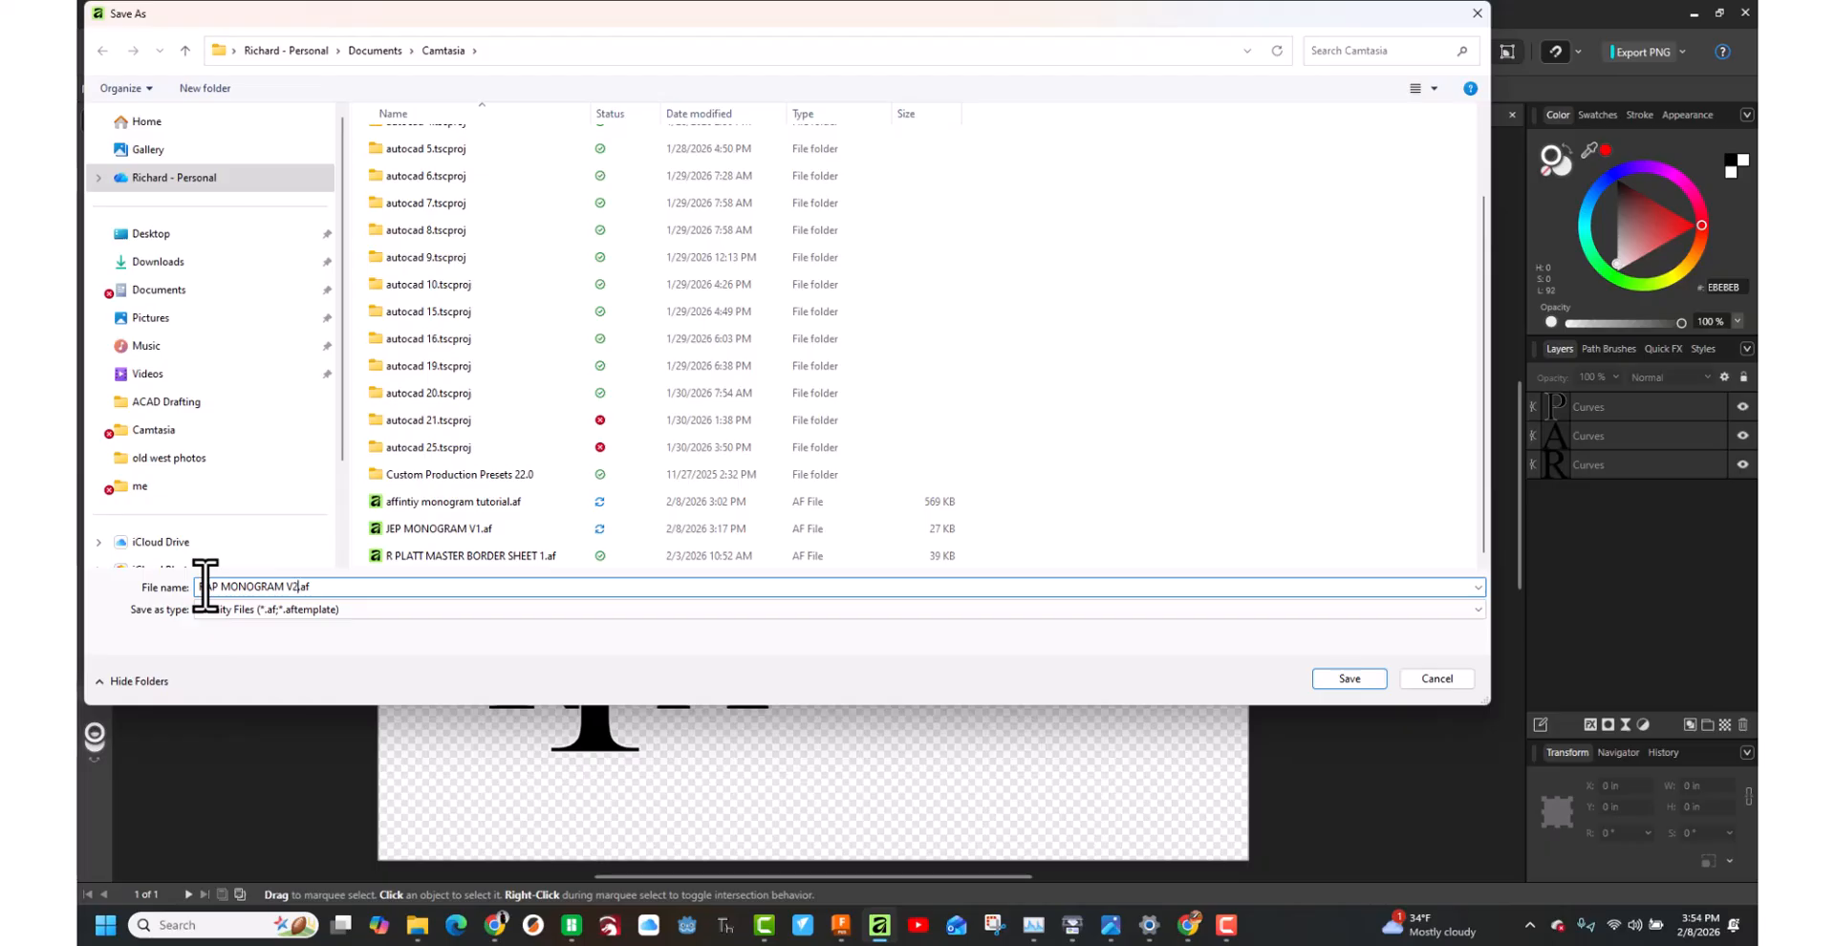
{"action": "key", "text": "Return"}
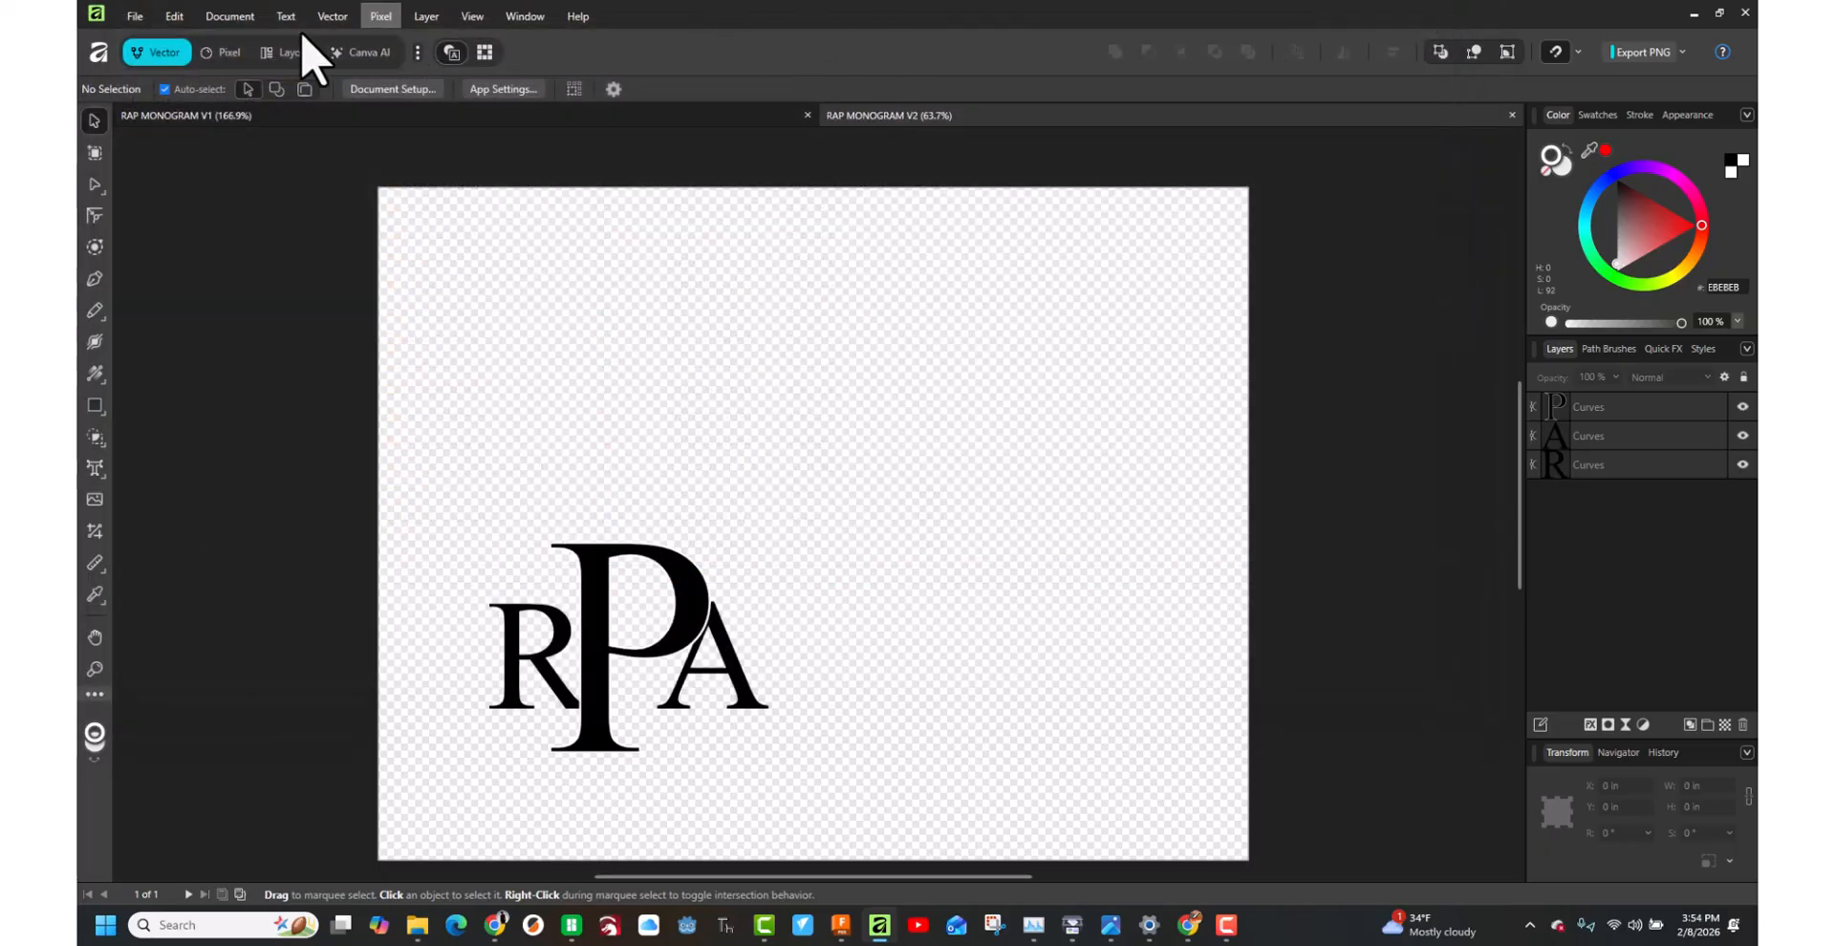
Clip the canvas to the bounds of the monogram and switch to the Pan tool.
{"action": "left_click", "coordinate": [230, 15]}
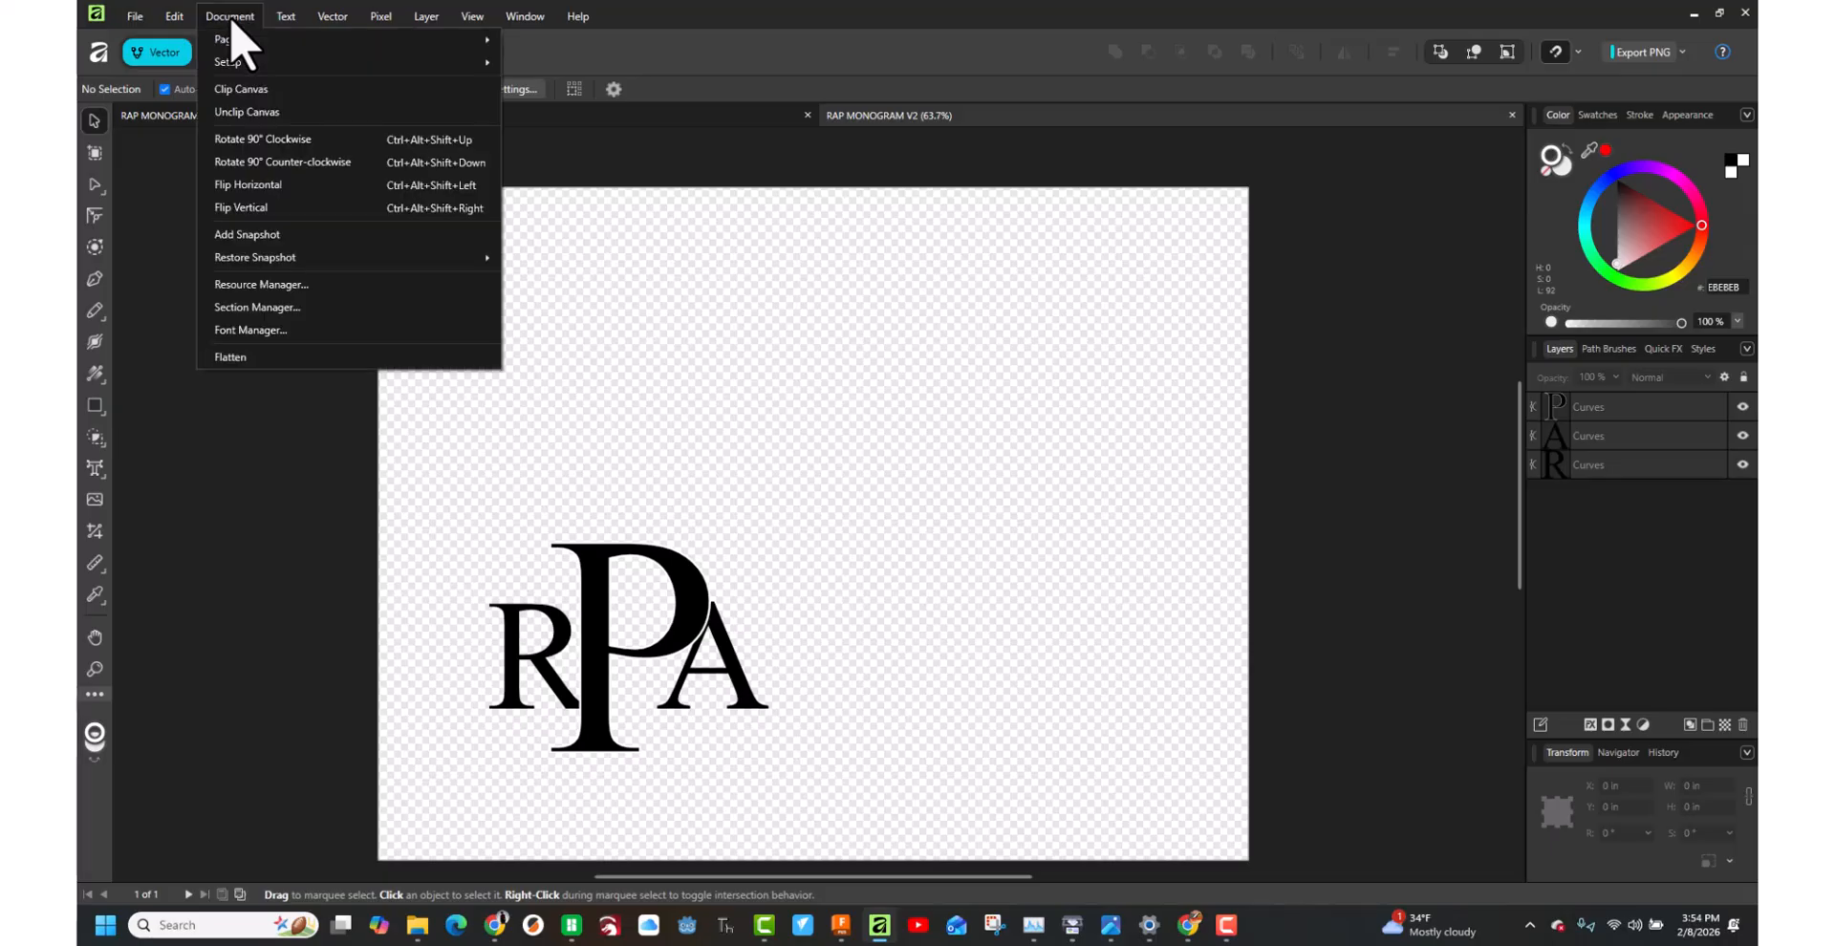
{"action": "left_click", "coordinate": [249, 94]}
{"action": "key", "text": "h"}
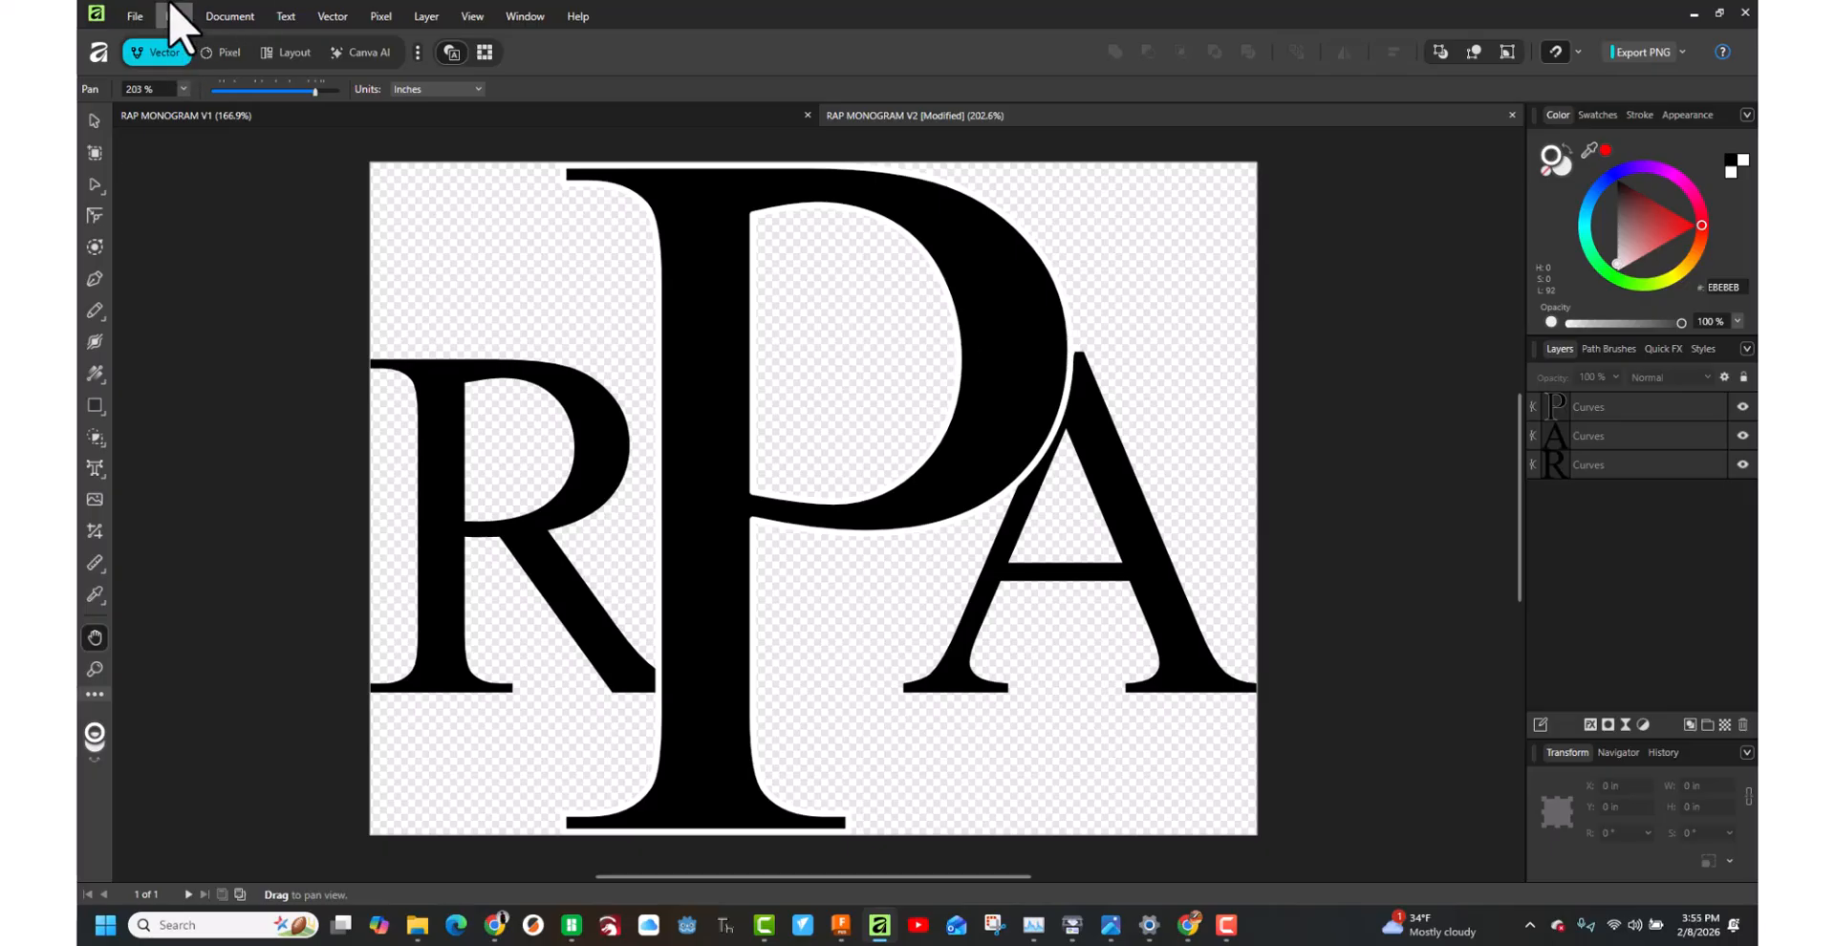
Save the clipped monogram document and select all three letter curves.
{"action": "left_click", "coordinate": [139, 20]}
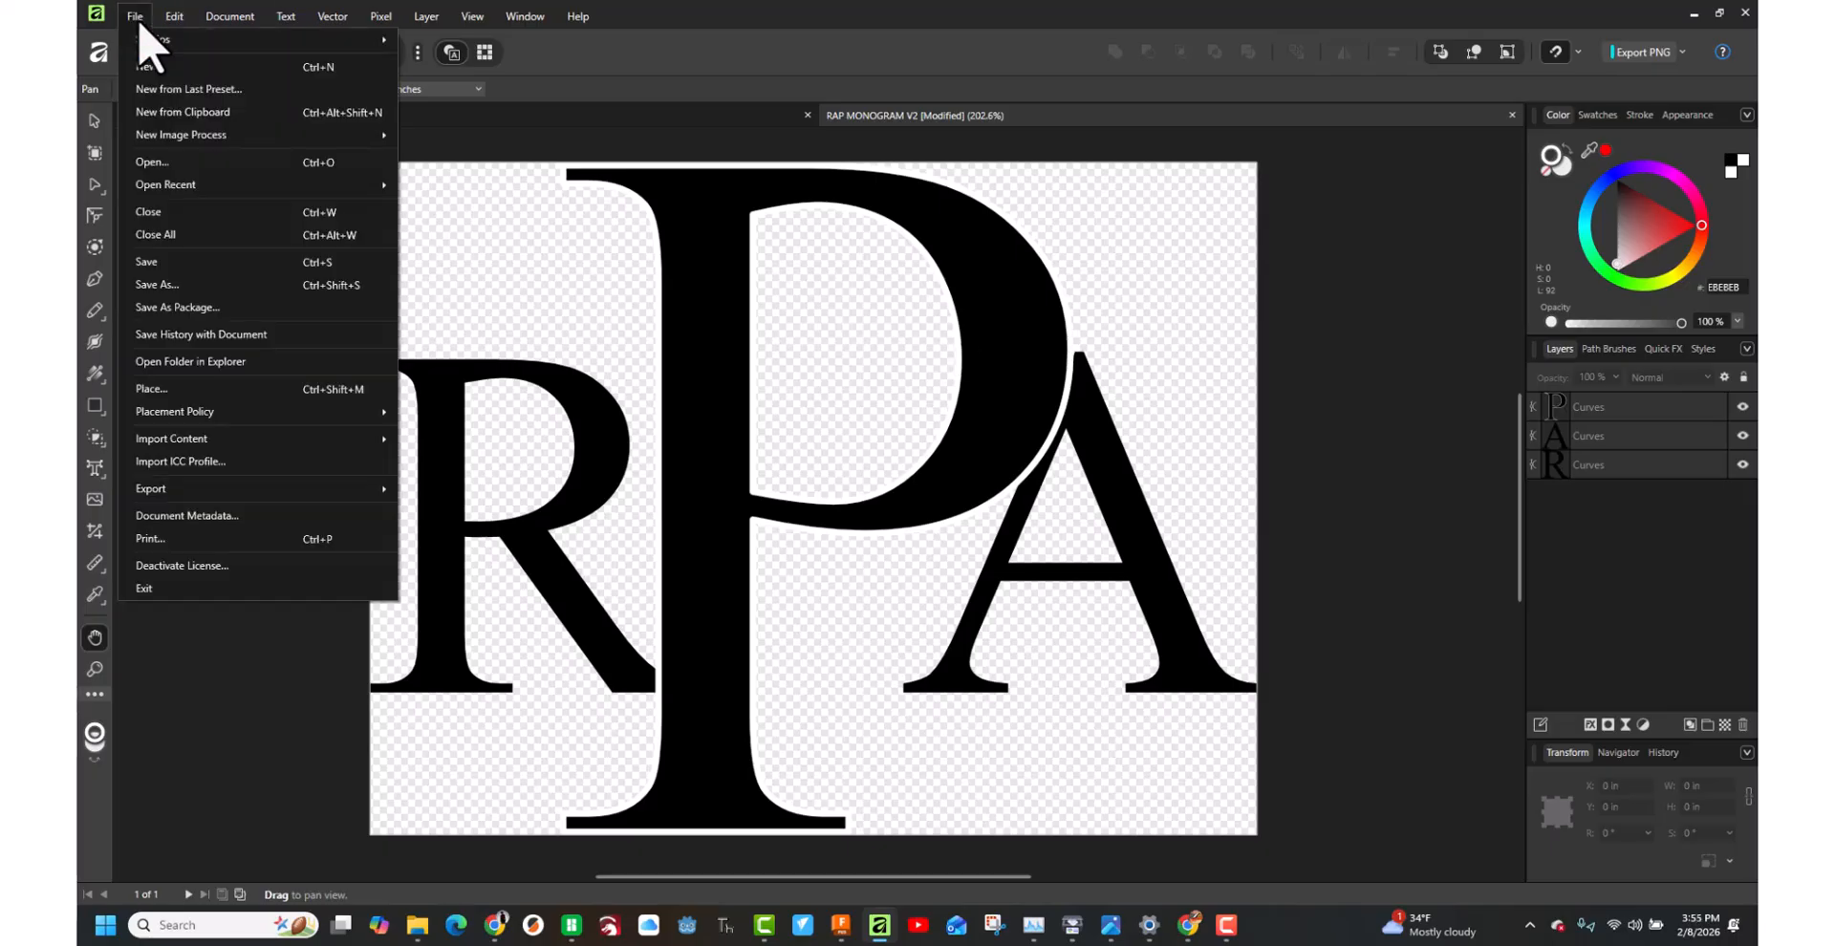
{"action": "left_click", "coordinate": [163, 257]}
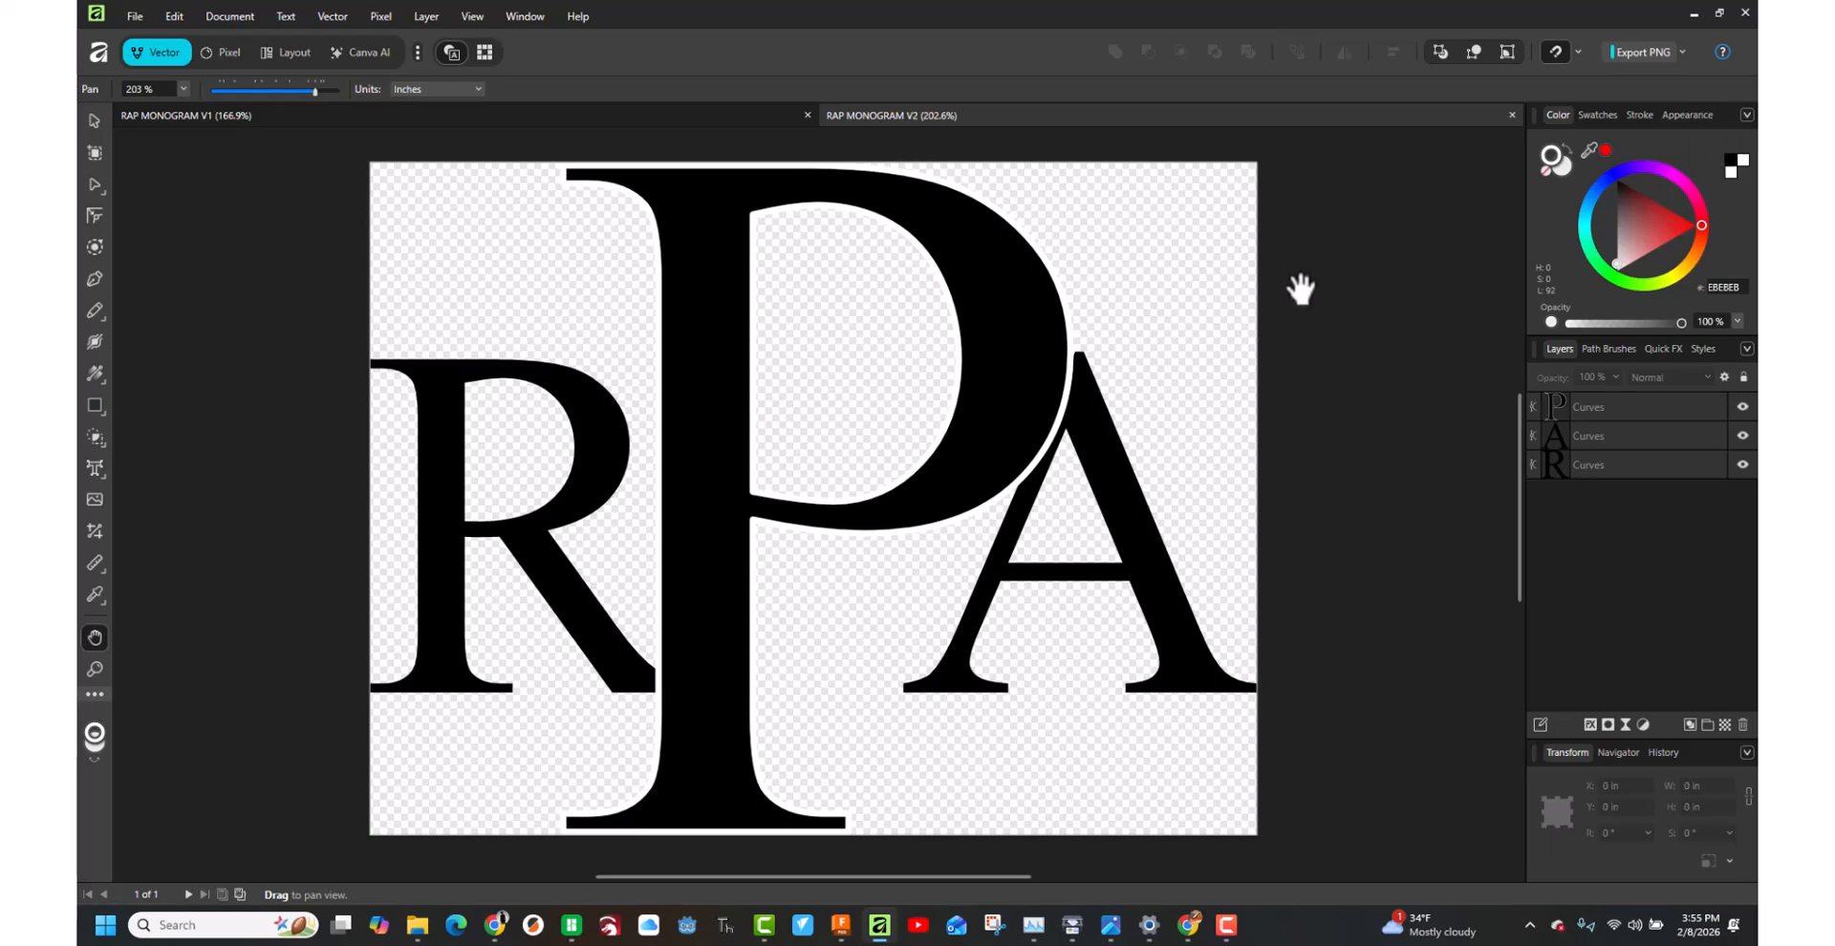
{"action": "key", "text": "ctrl+a"}
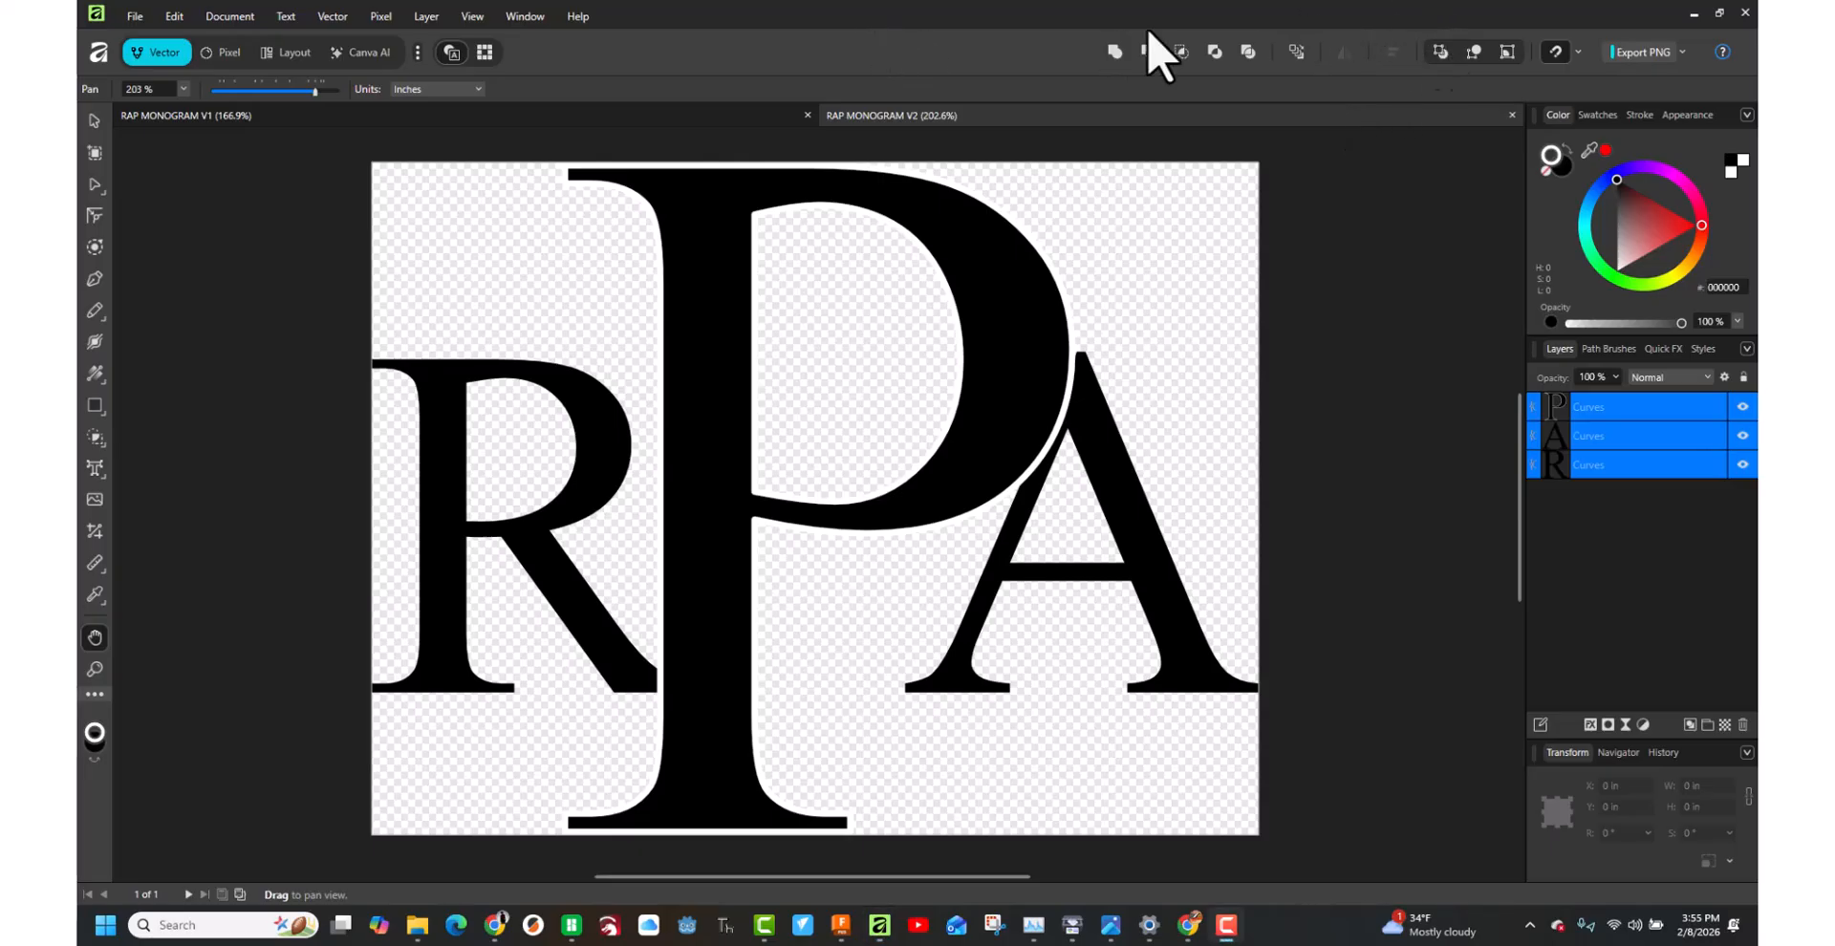
Export the selected letters as a PNG named RAP MONOGRAM V2 in the Camtasia folder, adapting the existing .af file name.
{"action": "left_click", "coordinate": [1661, 49]}
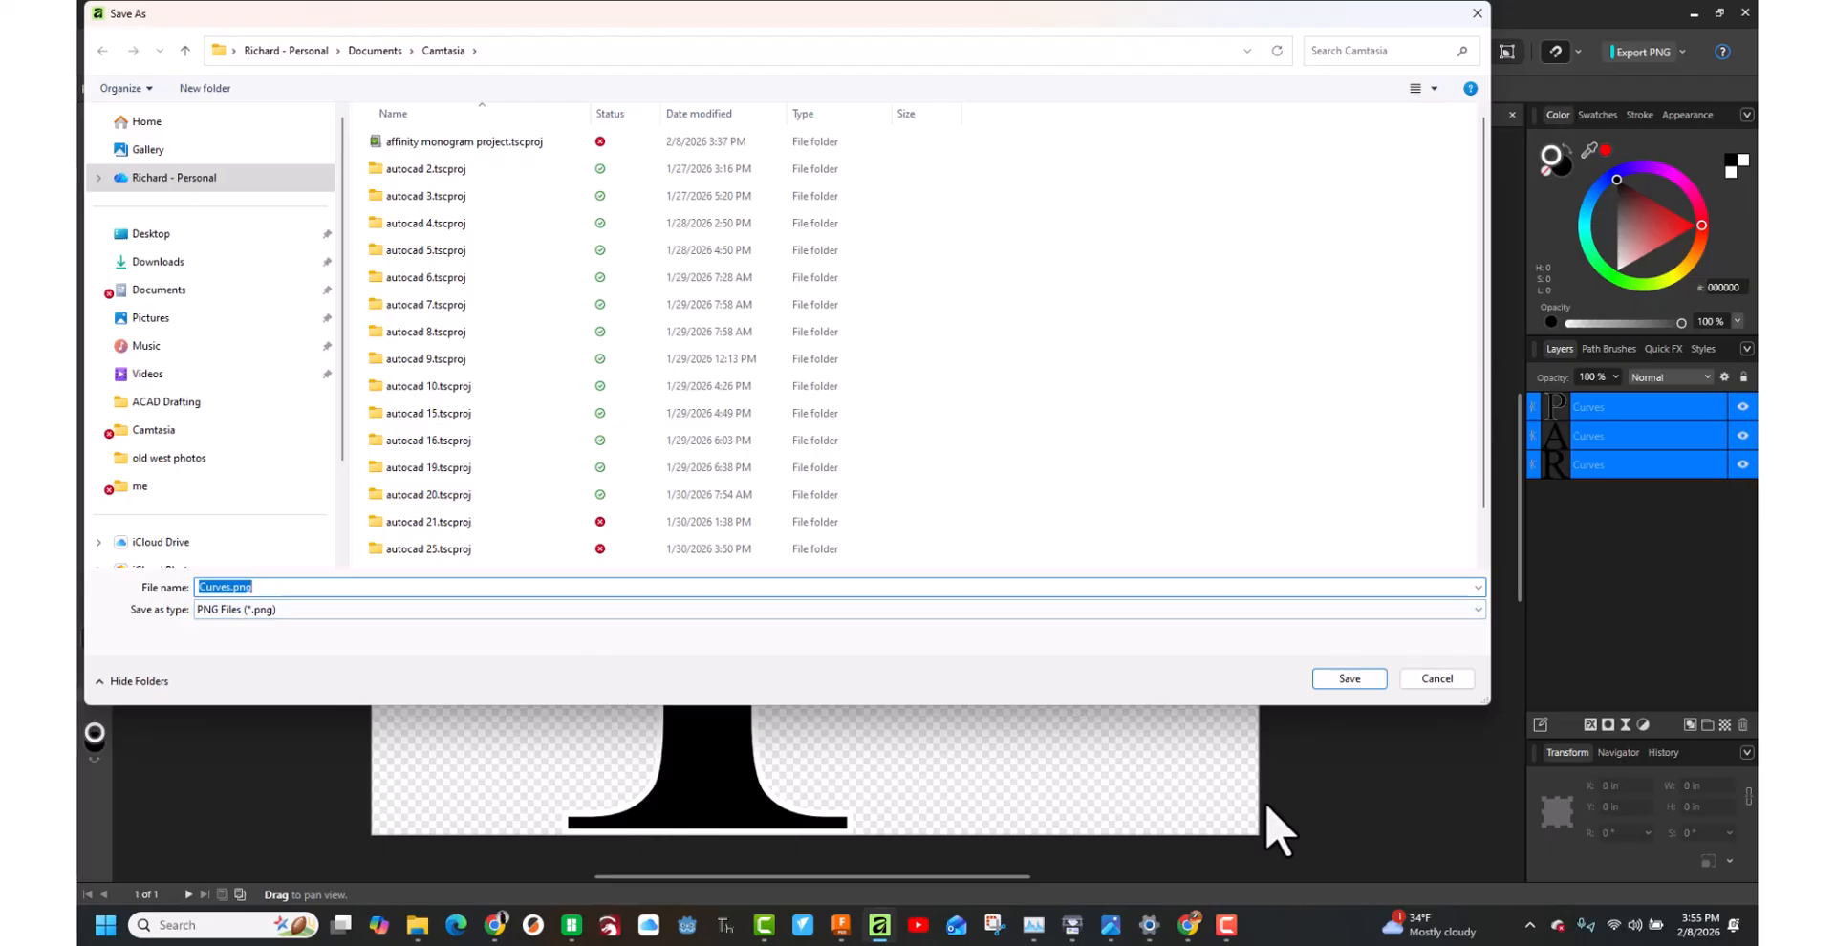
{"action": "type", "text": "RPLA"}
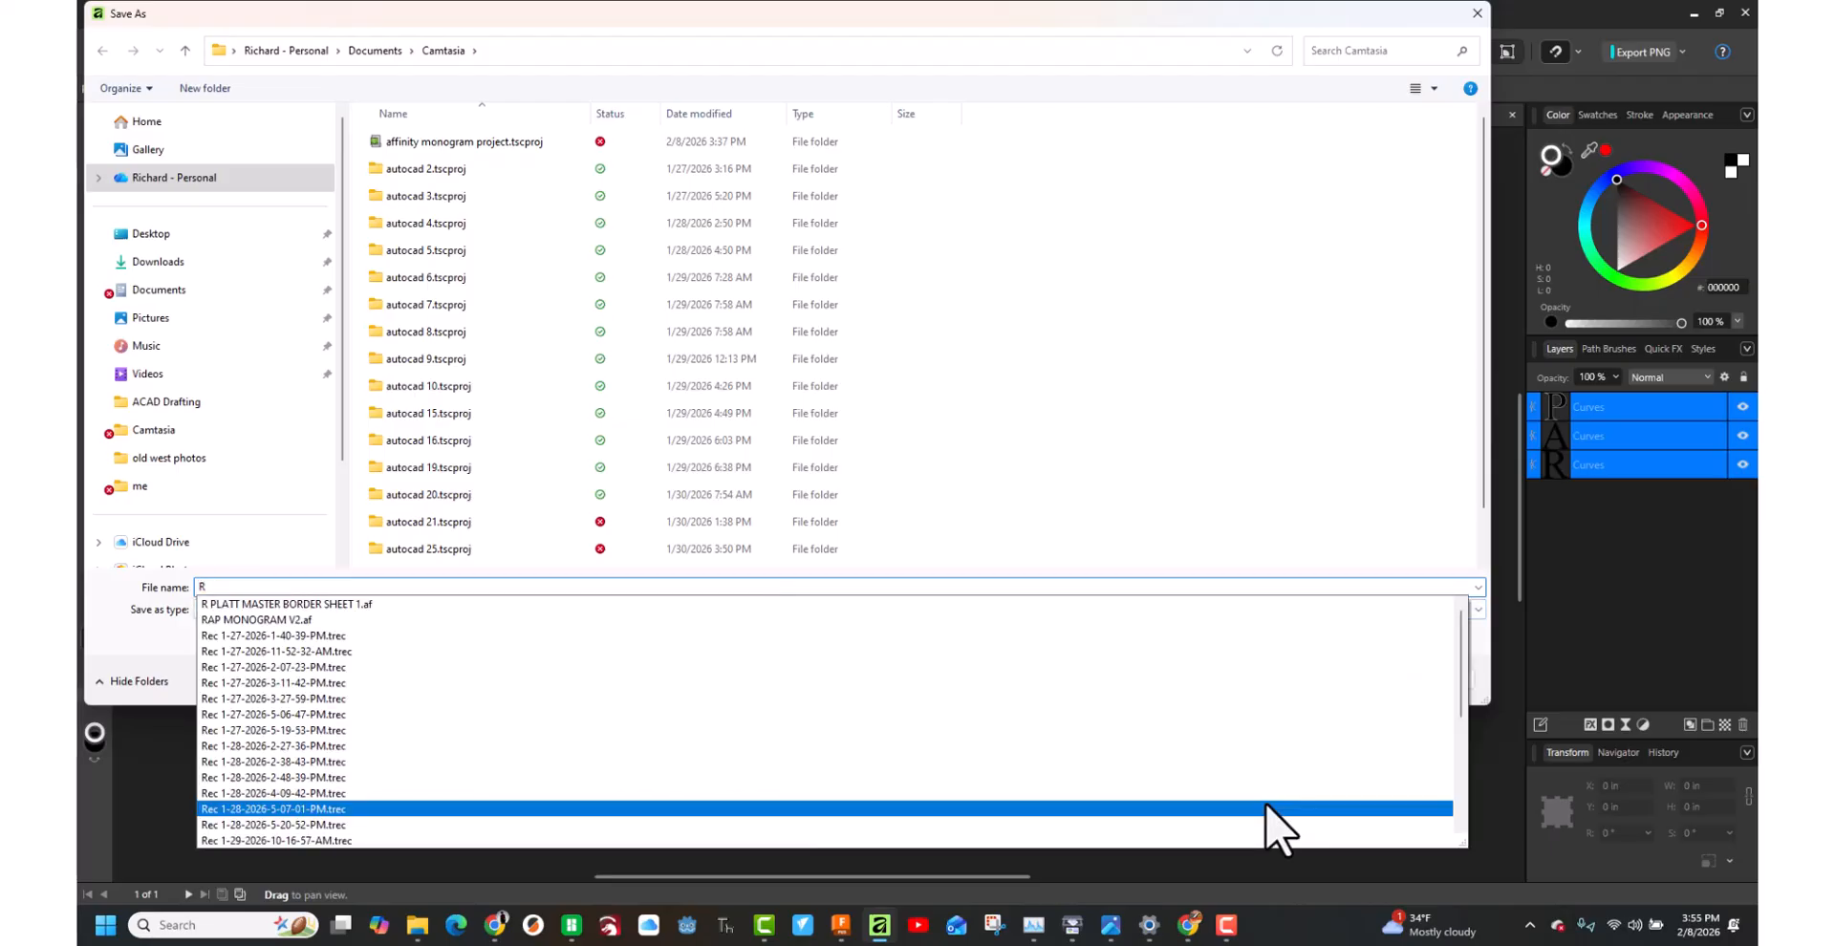
{"action": "key", "text": "BackSpace"}
{"action": "key", "text": "BackSpace"}
{"action": "key", "text": "BackSpace"}
{"action": "type", "text": "AP "}
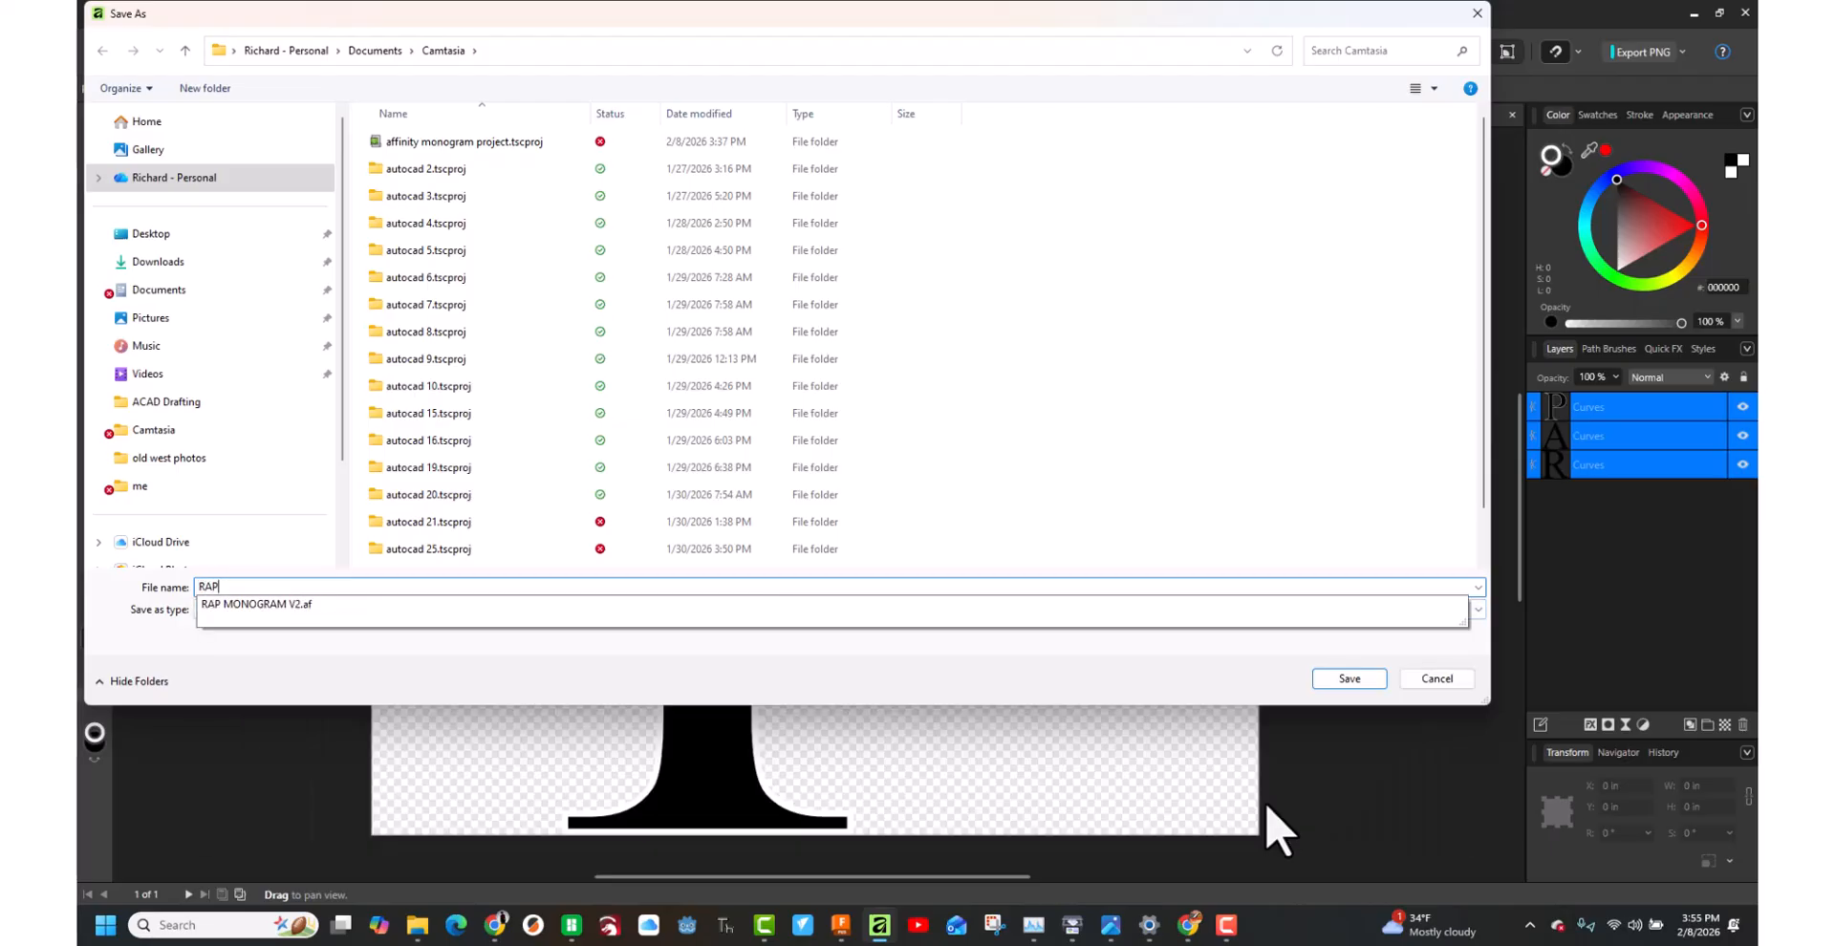
{"action": "type", "text": "MONO"}
{"action": "left_click", "coordinate": [293, 610]}
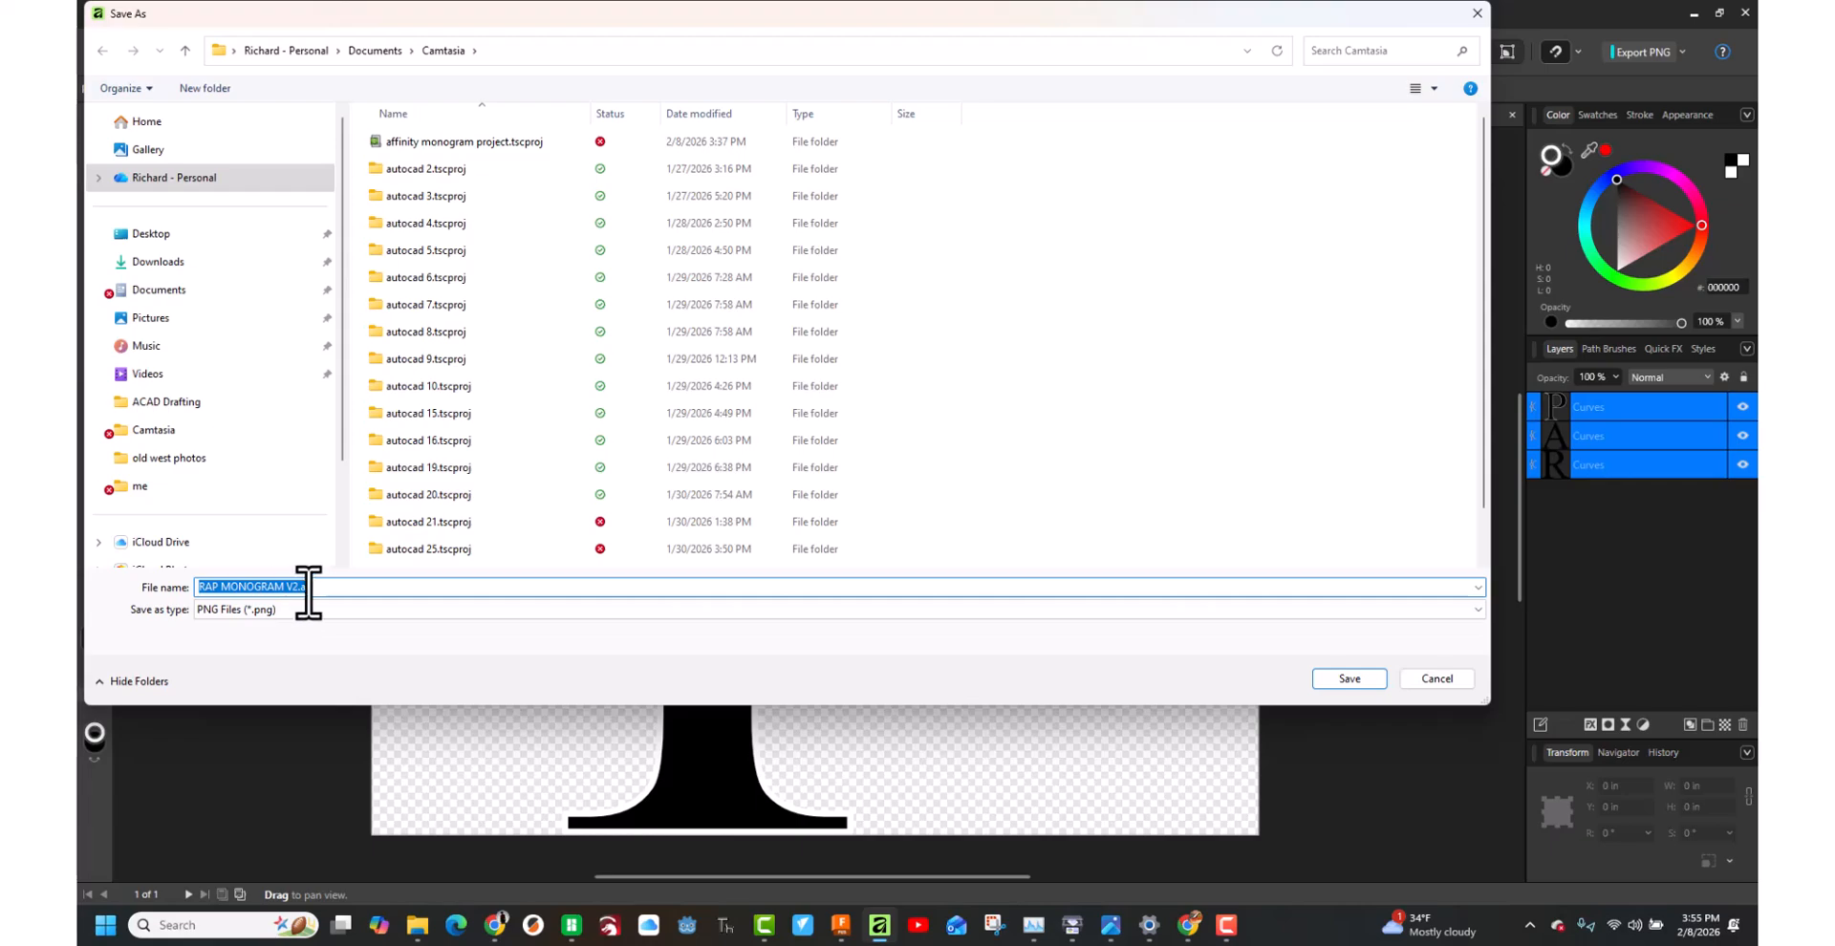
{"action": "left_click", "coordinate": [327, 591]}
{"action": "key", "text": "BackSpace"}
{"action": "key", "text": "BackSpace"}
{"action": "key", "text": "BackSpace"}
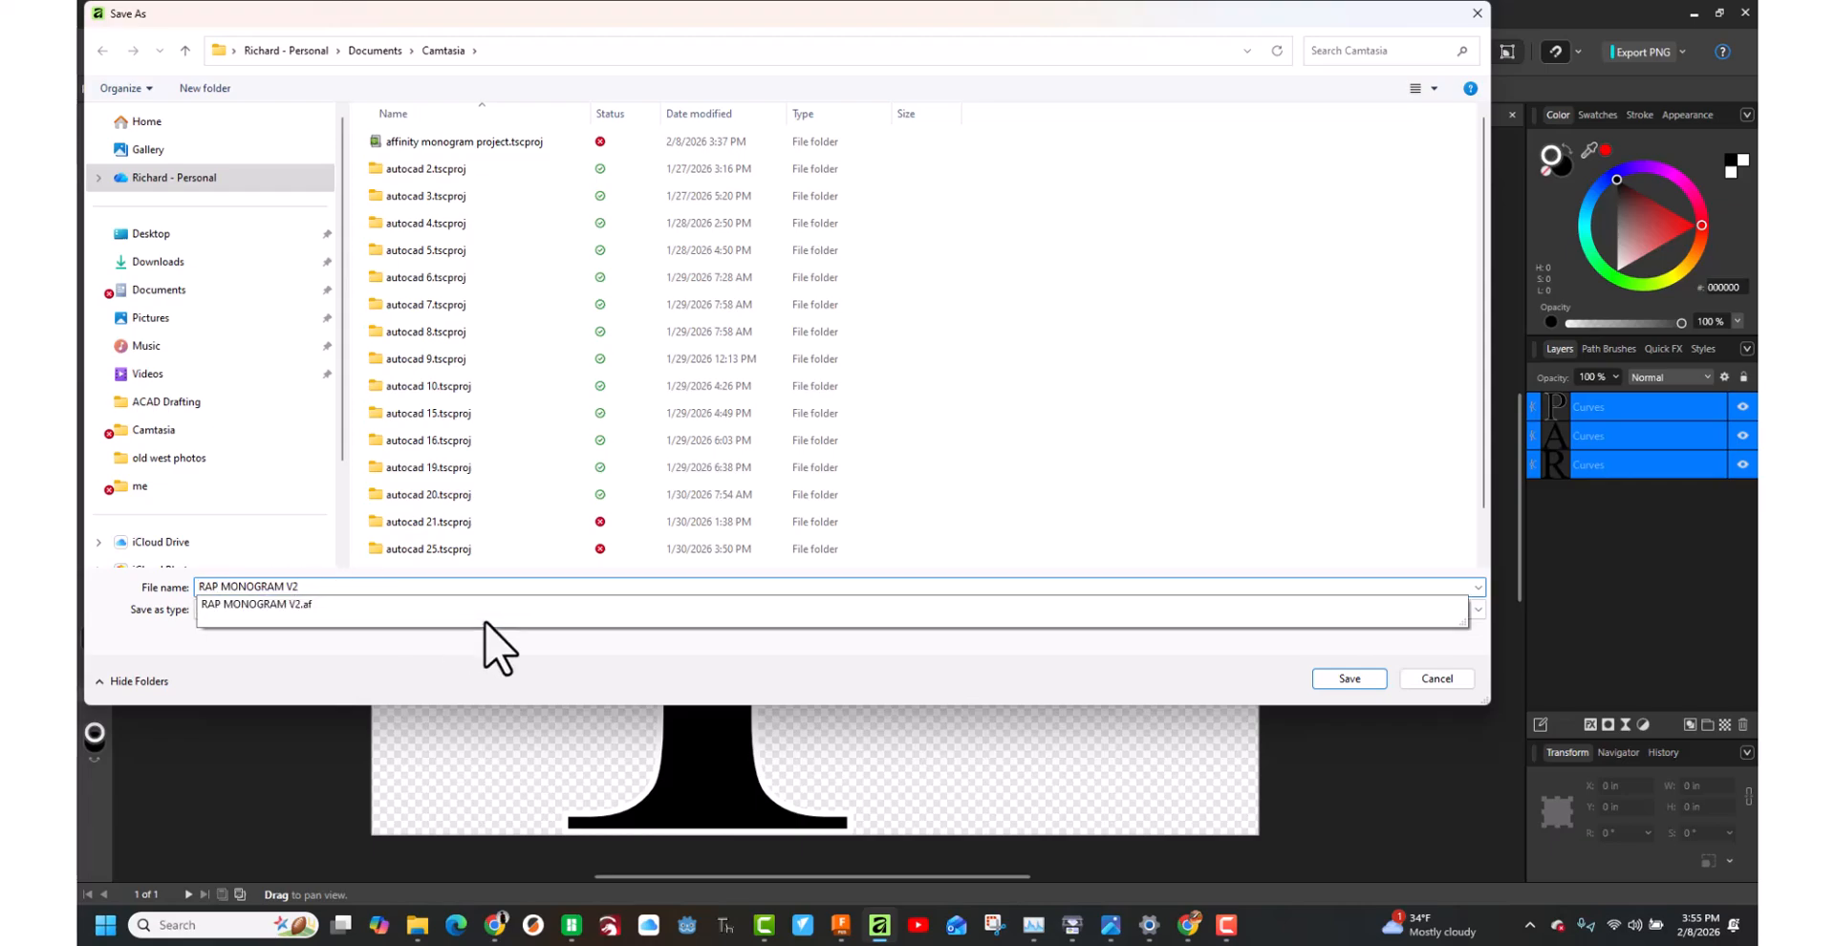
{"action": "key", "text": "Return"}
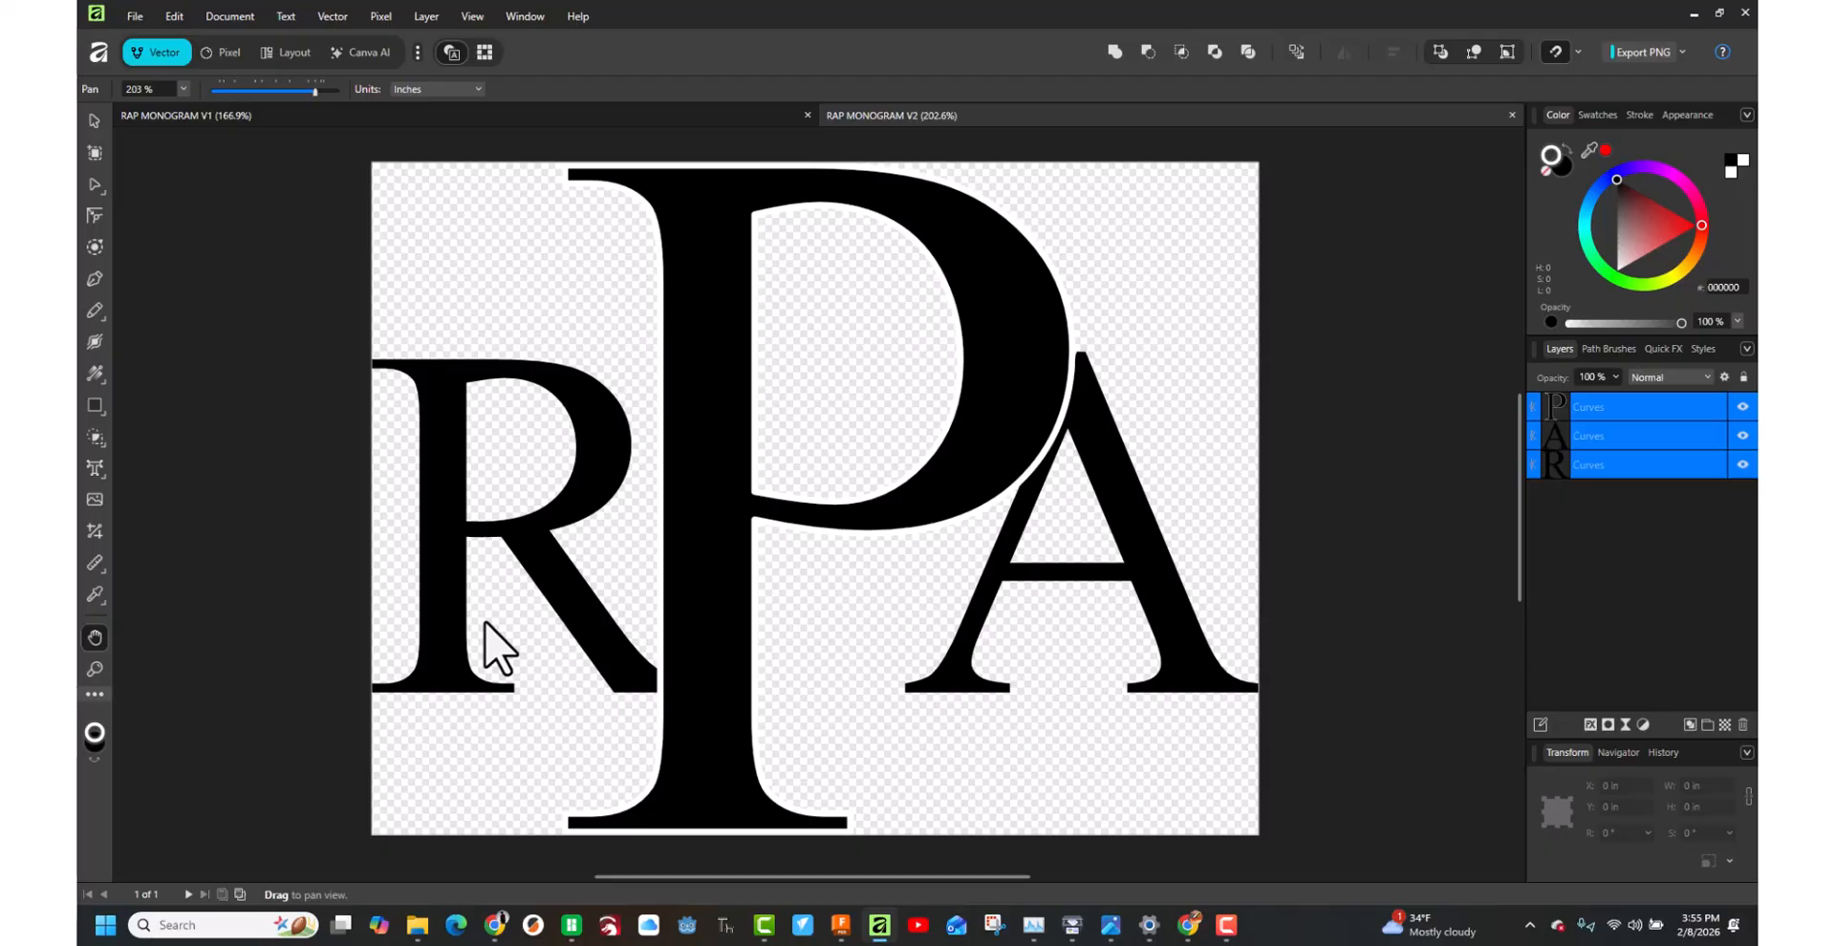
Switch to Fusion and start a decal with RAP MONOGRAM V2.png from the Camtasia folder on the computer.
{"action": "left_click", "coordinate": [842, 934]}
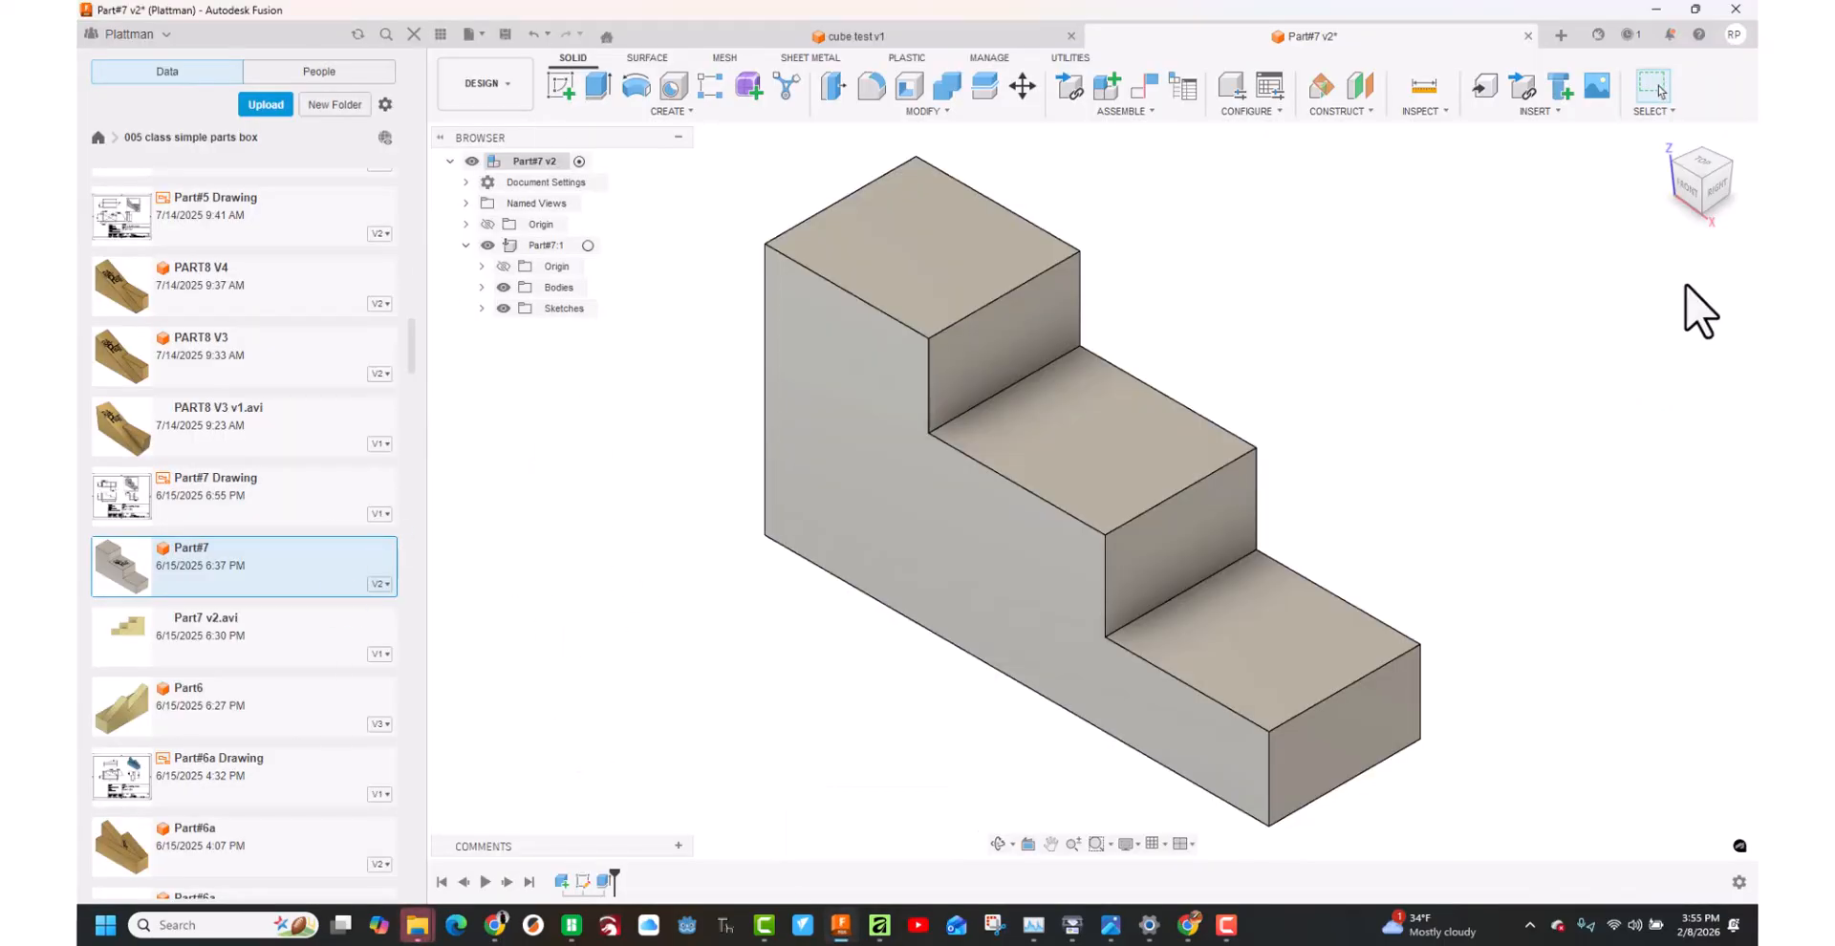
{"action": "left_click", "coordinate": [1539, 110]}
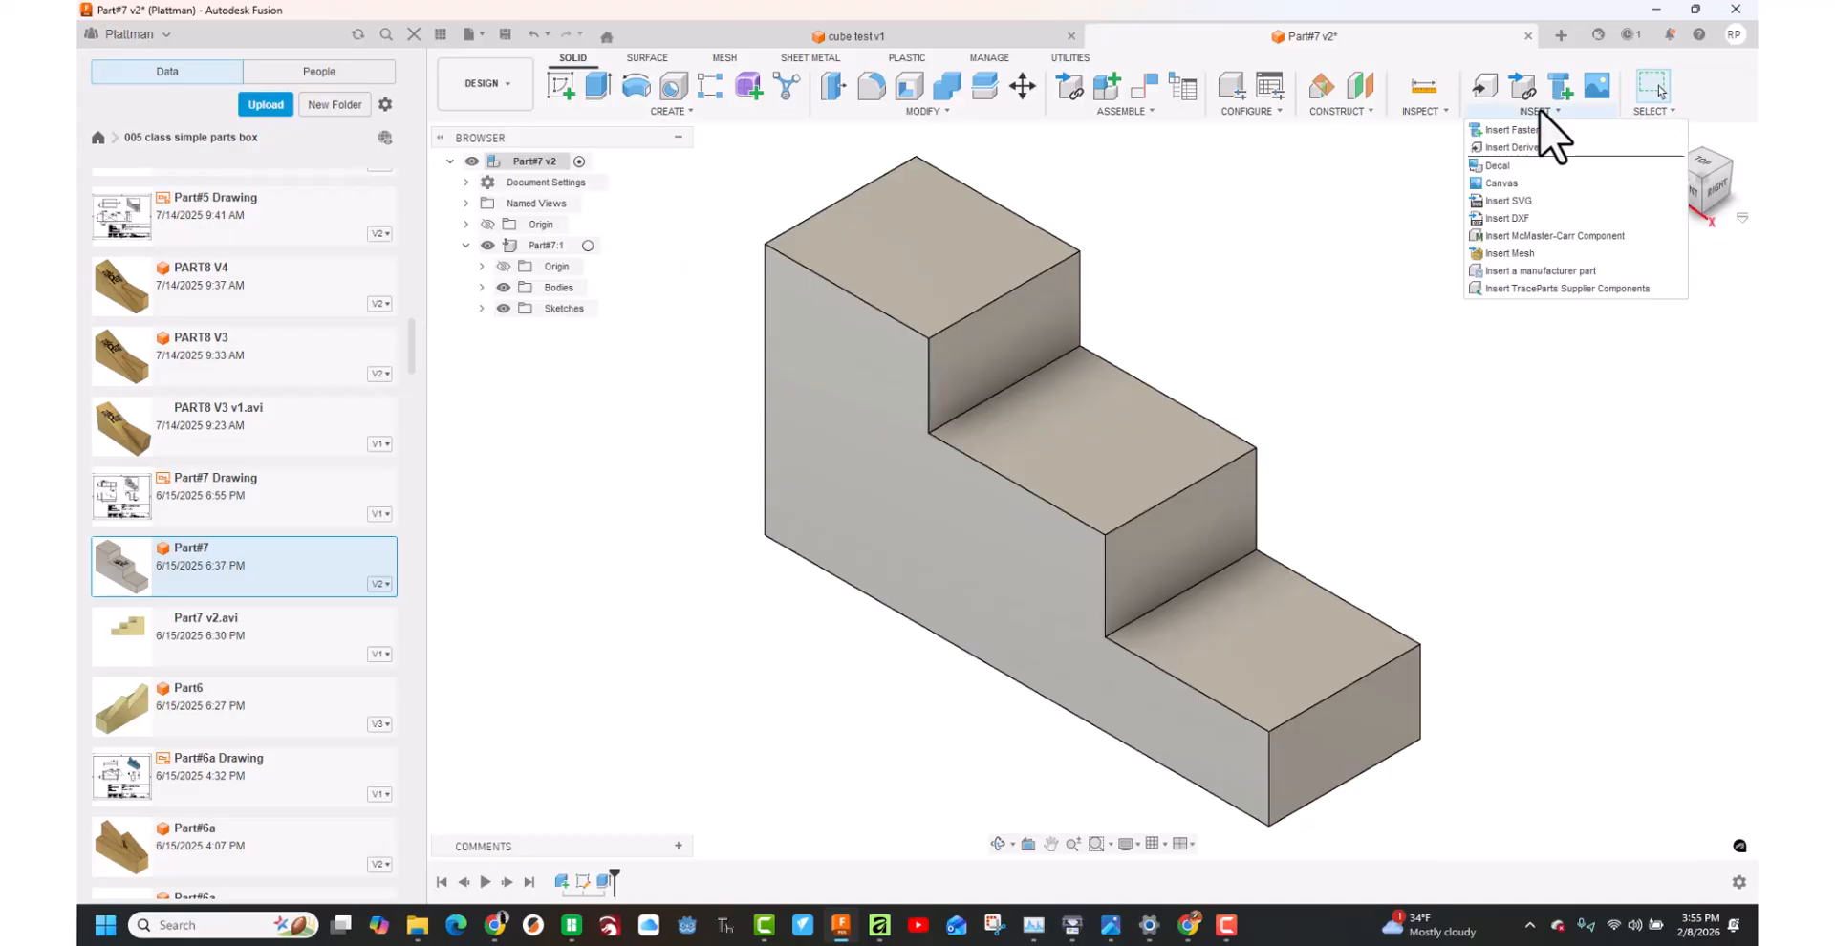
{"action": "left_click", "coordinate": [1485, 170]}
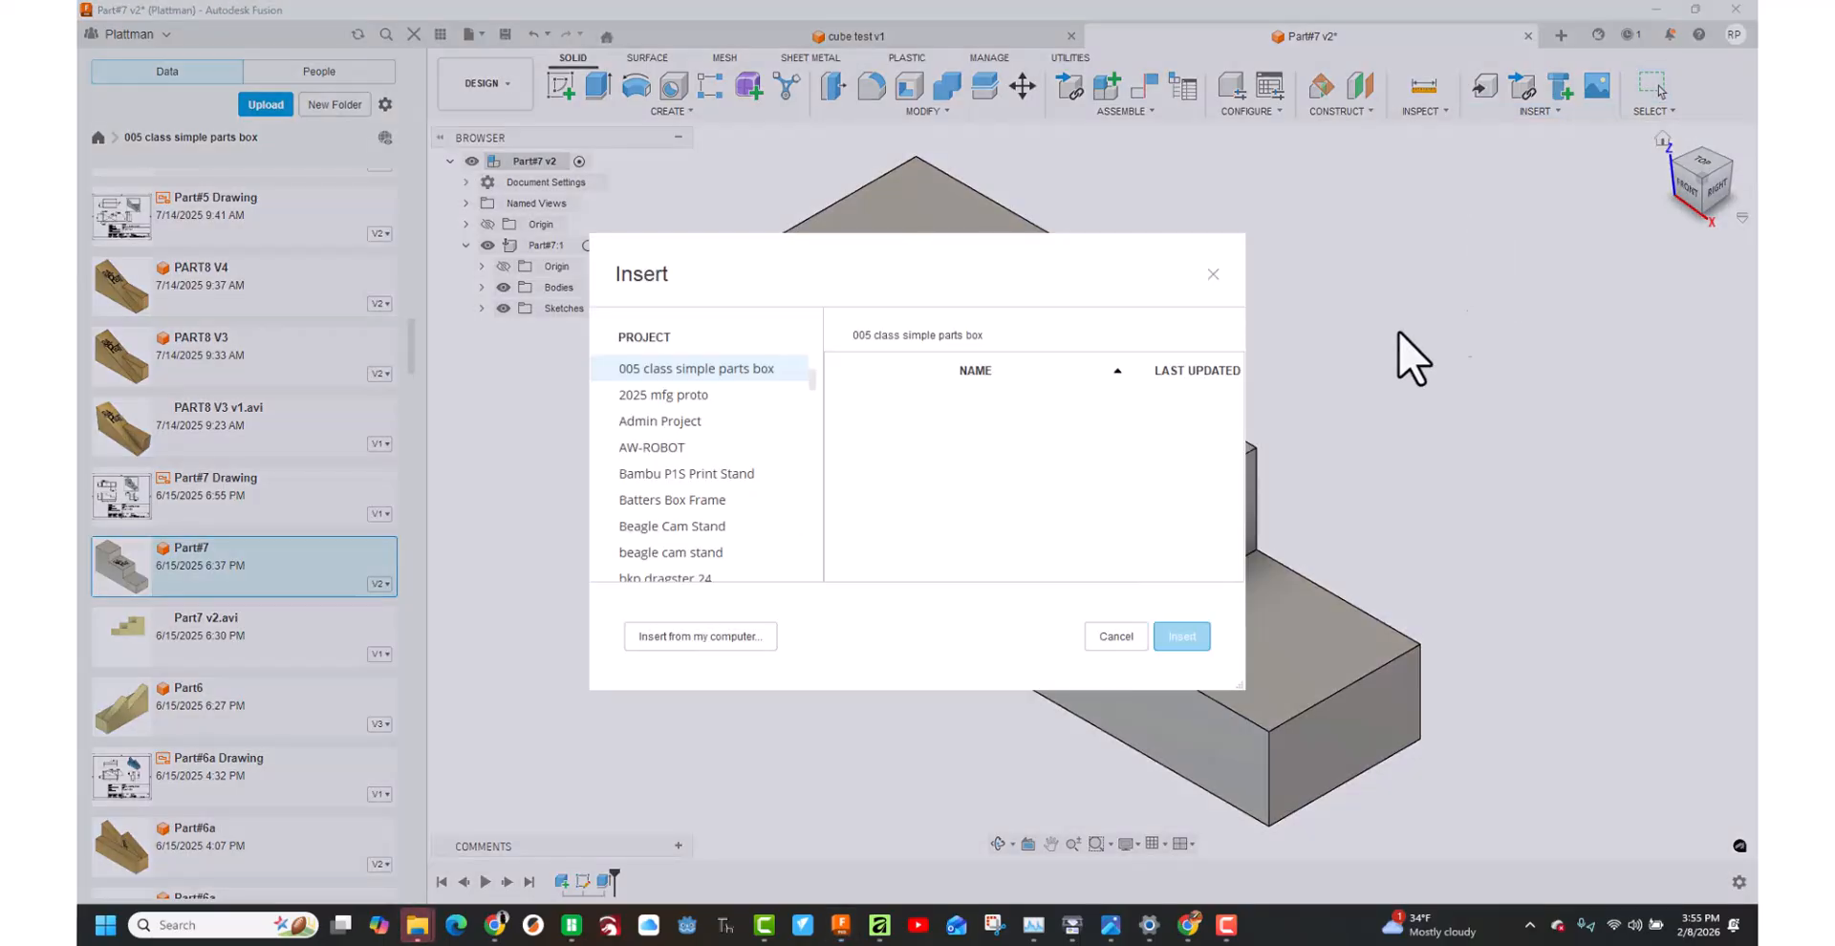
{"action": "left_click", "coordinate": [696, 637]}
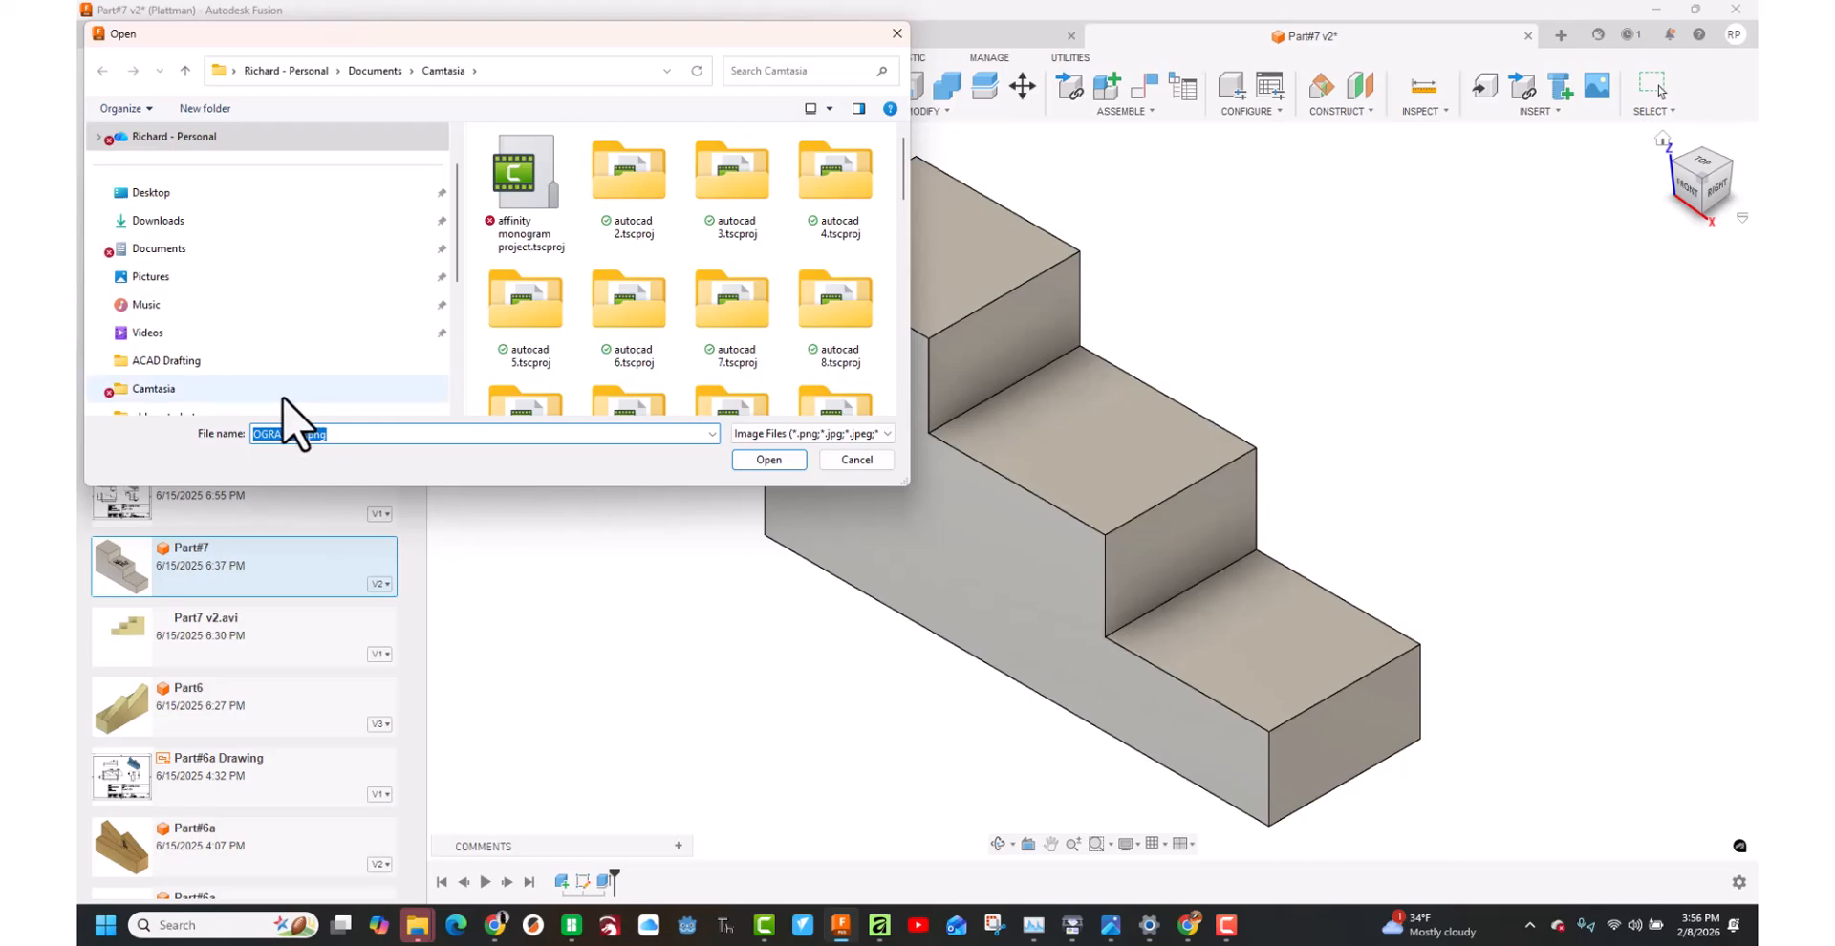
{"action": "left_click", "coordinate": [161, 392]}
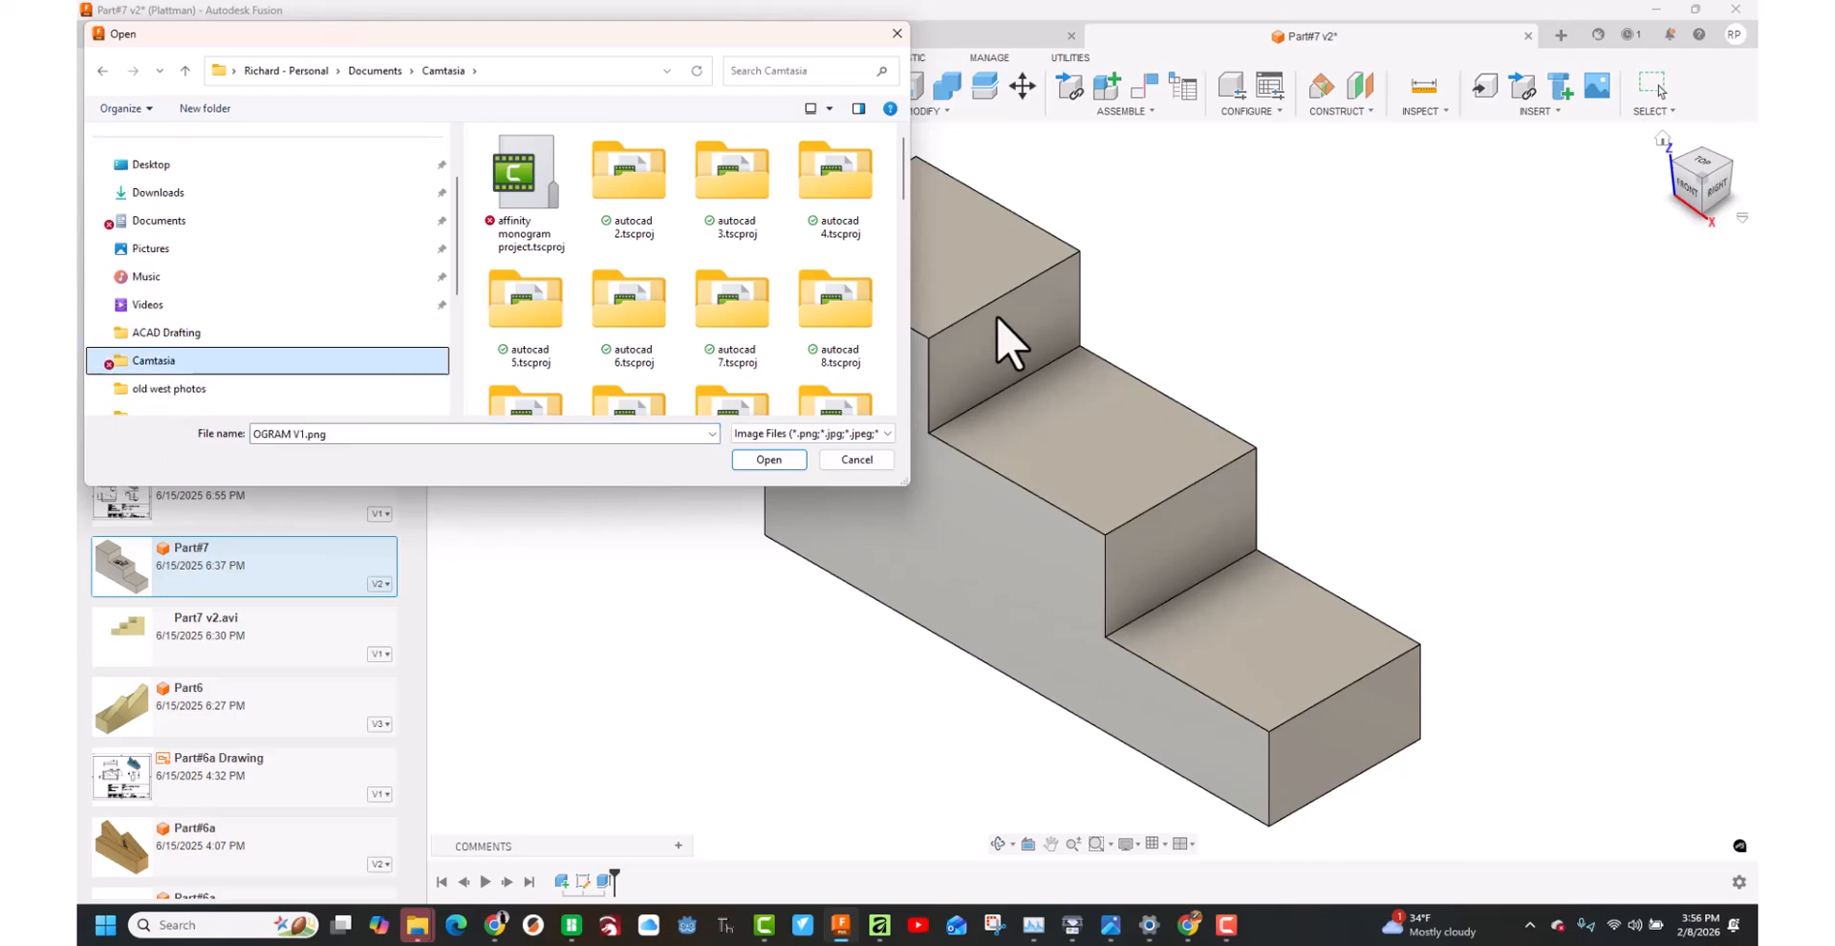
{"action": "left_click_drag", "start_coordinate": [902, 153], "coordinate": [906, 275]}
{"action": "left_click", "coordinate": [516, 243]}
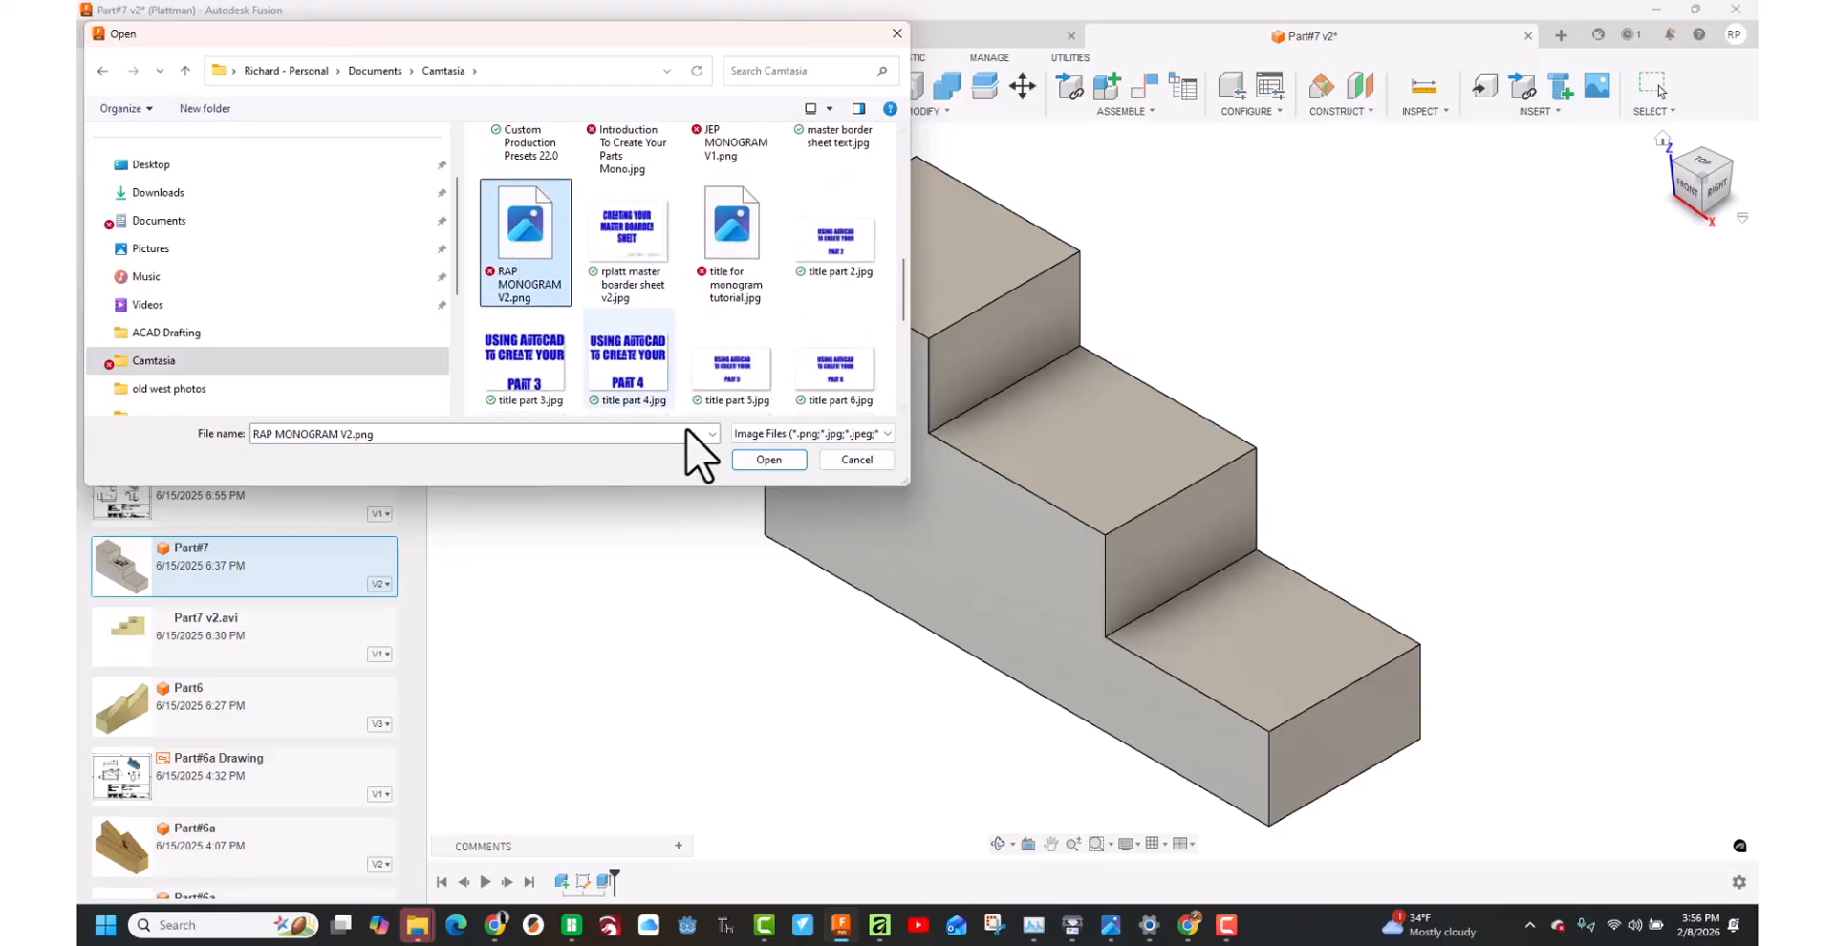
{"action": "left_click", "coordinate": [765, 460]}
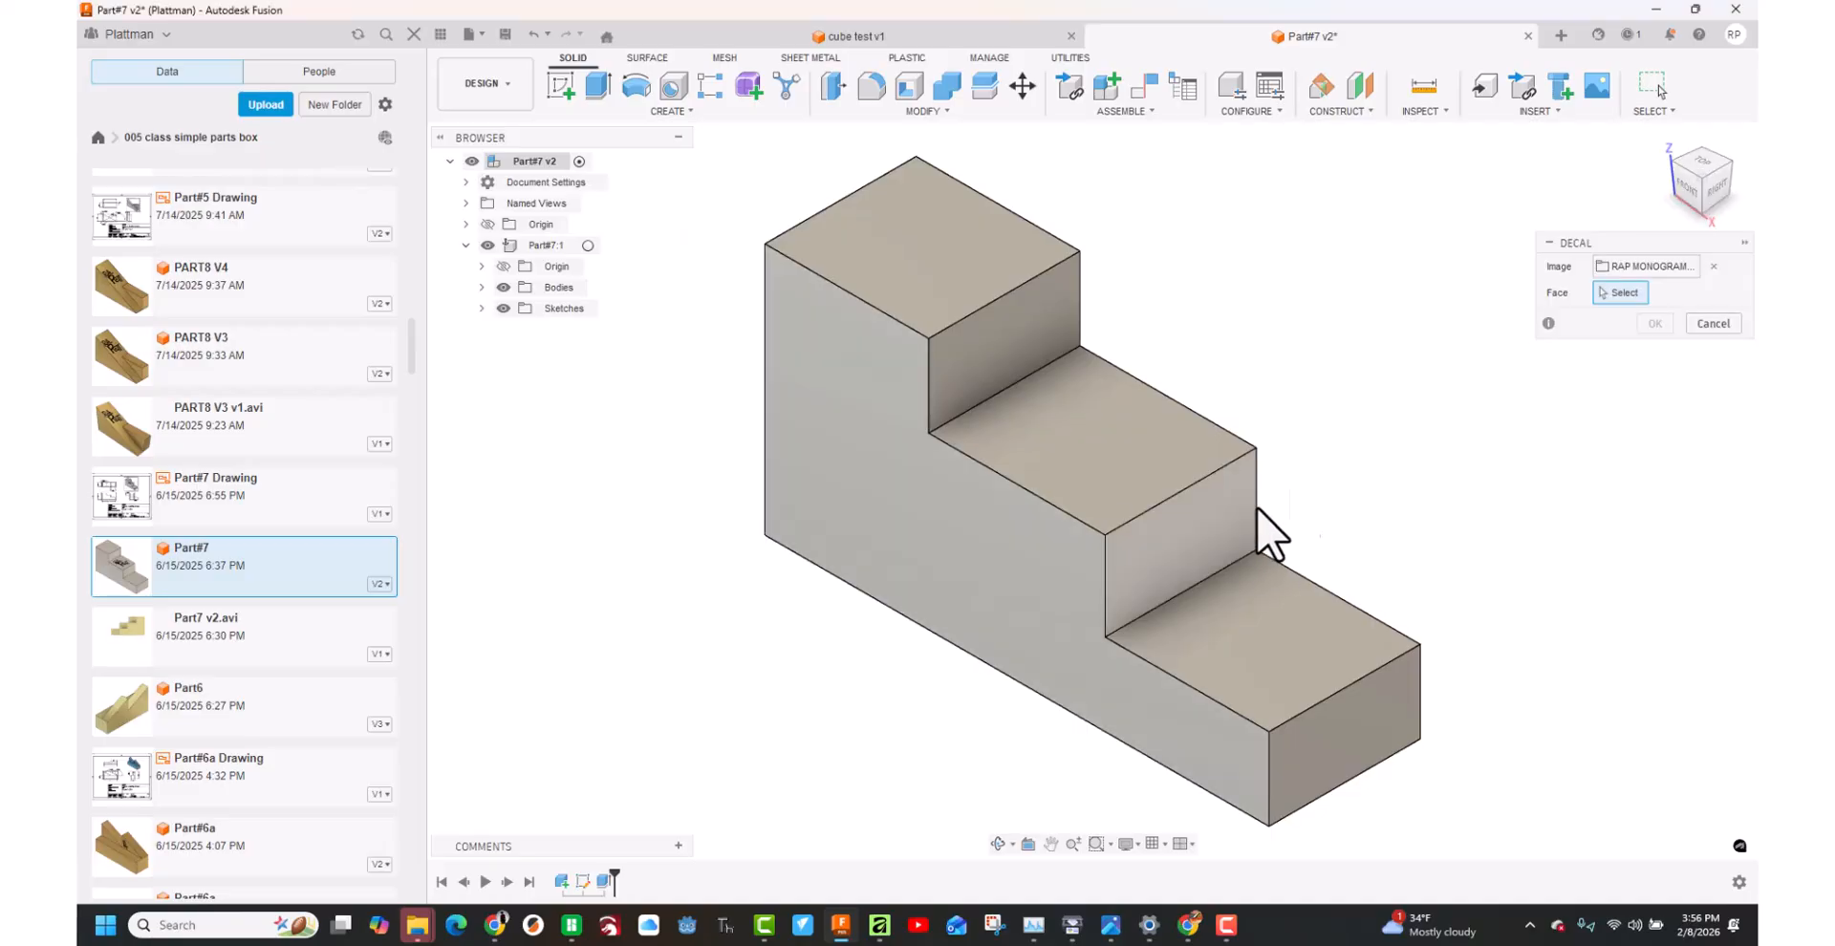
Place the decal on the middle step's top face, scaled to about 1.48 by 1.12 in at 0 degrees.
{"action": "left_click", "coordinate": [1090, 444]}
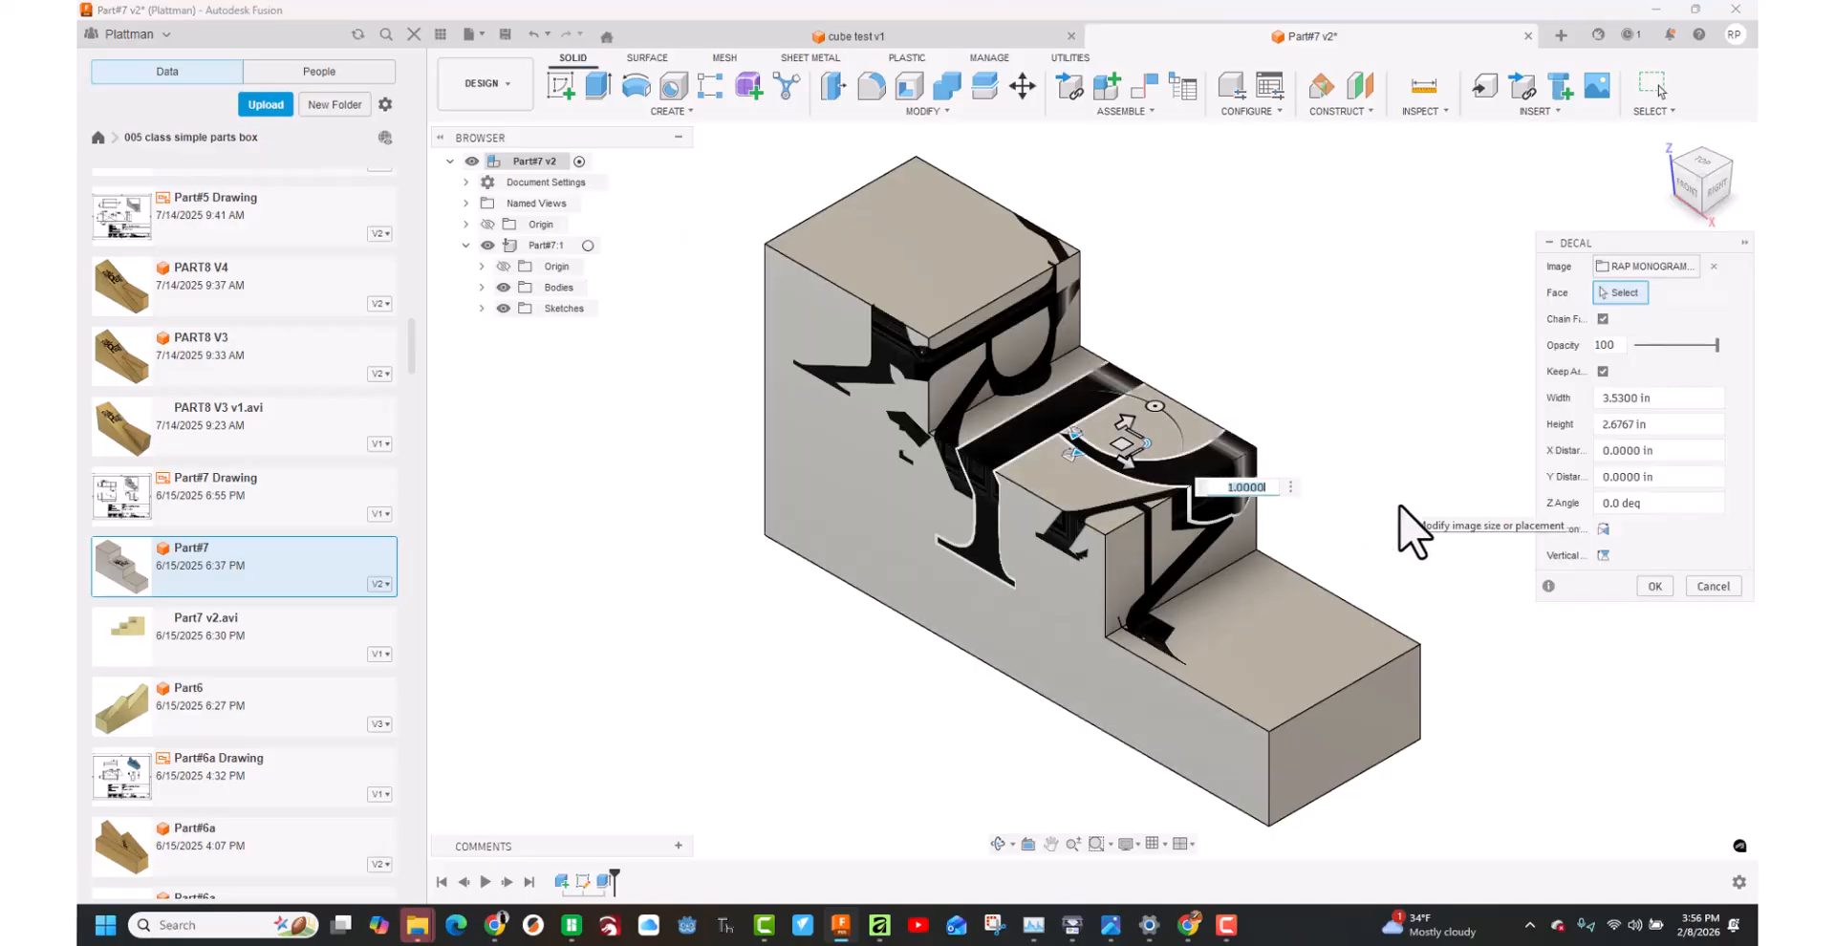
{"action": "left_click_drag", "start_coordinate": [1147, 449], "coordinate": [1108, 457]}
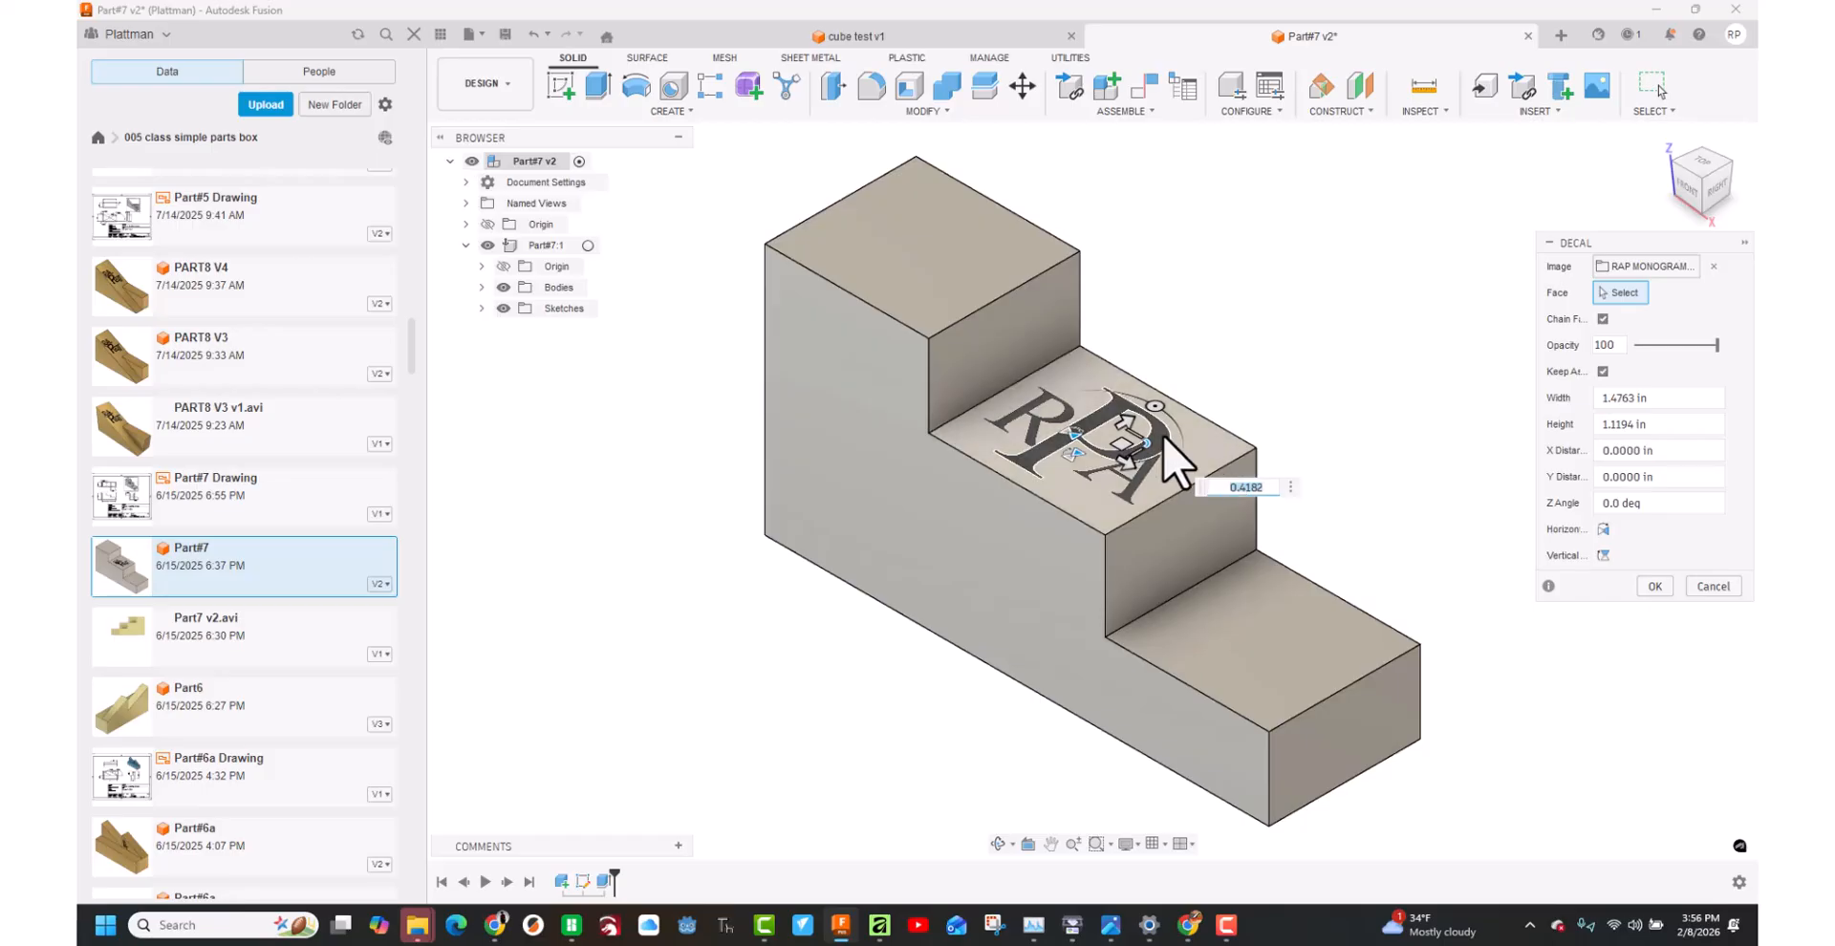
{"action": "mouse_move", "coordinate": [1155, 405]}
{"action": "left_mouse_down"}
{"action": "mouse_move", "coordinate": [999, 421]}
{"action": "mouse_move", "coordinate": [1000, 394]}
{"action": "mouse_move", "coordinate": [1023, 387]}
{"action": "mouse_move", "coordinate": [1158, 447]}
{"action": "mouse_move", "coordinate": [1168, 406]}
{"action": "left_mouse_up"}
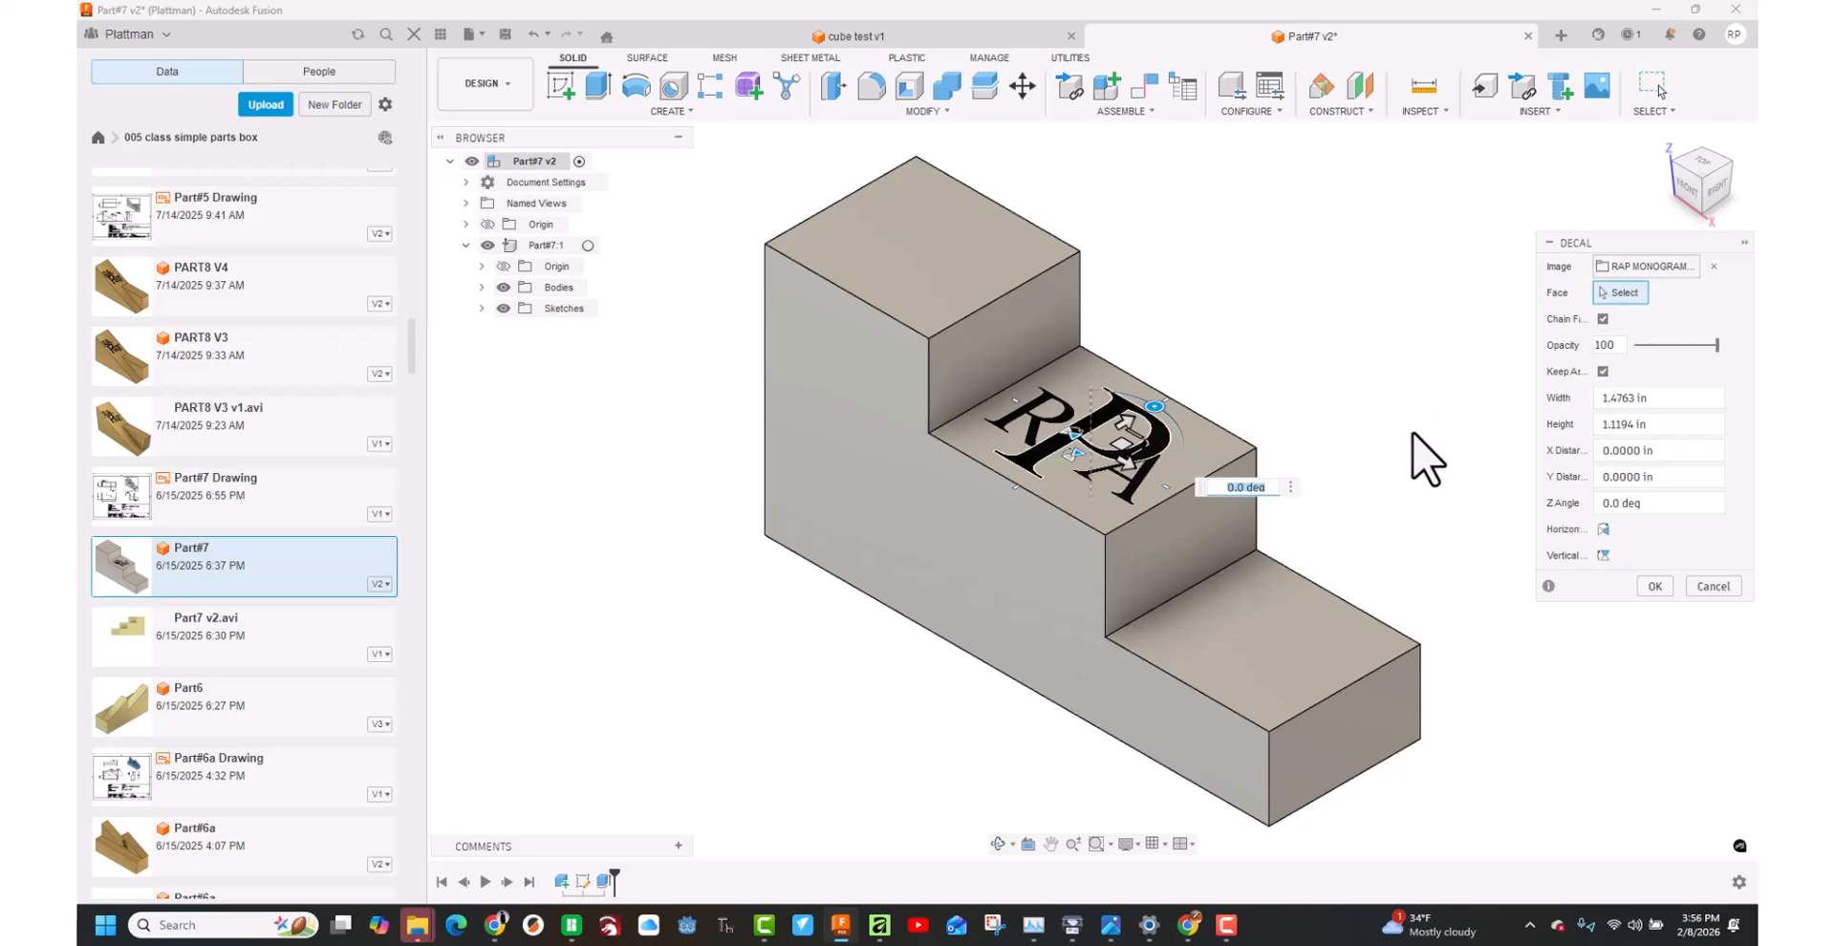
{"action": "scroll", "coordinate": [1493, 350], "scroll_direction": "up", "scroll_amount": 3}
{"action": "scroll", "coordinate": [1493, 349], "scroll_direction": "down", "scroll_amount": 3}
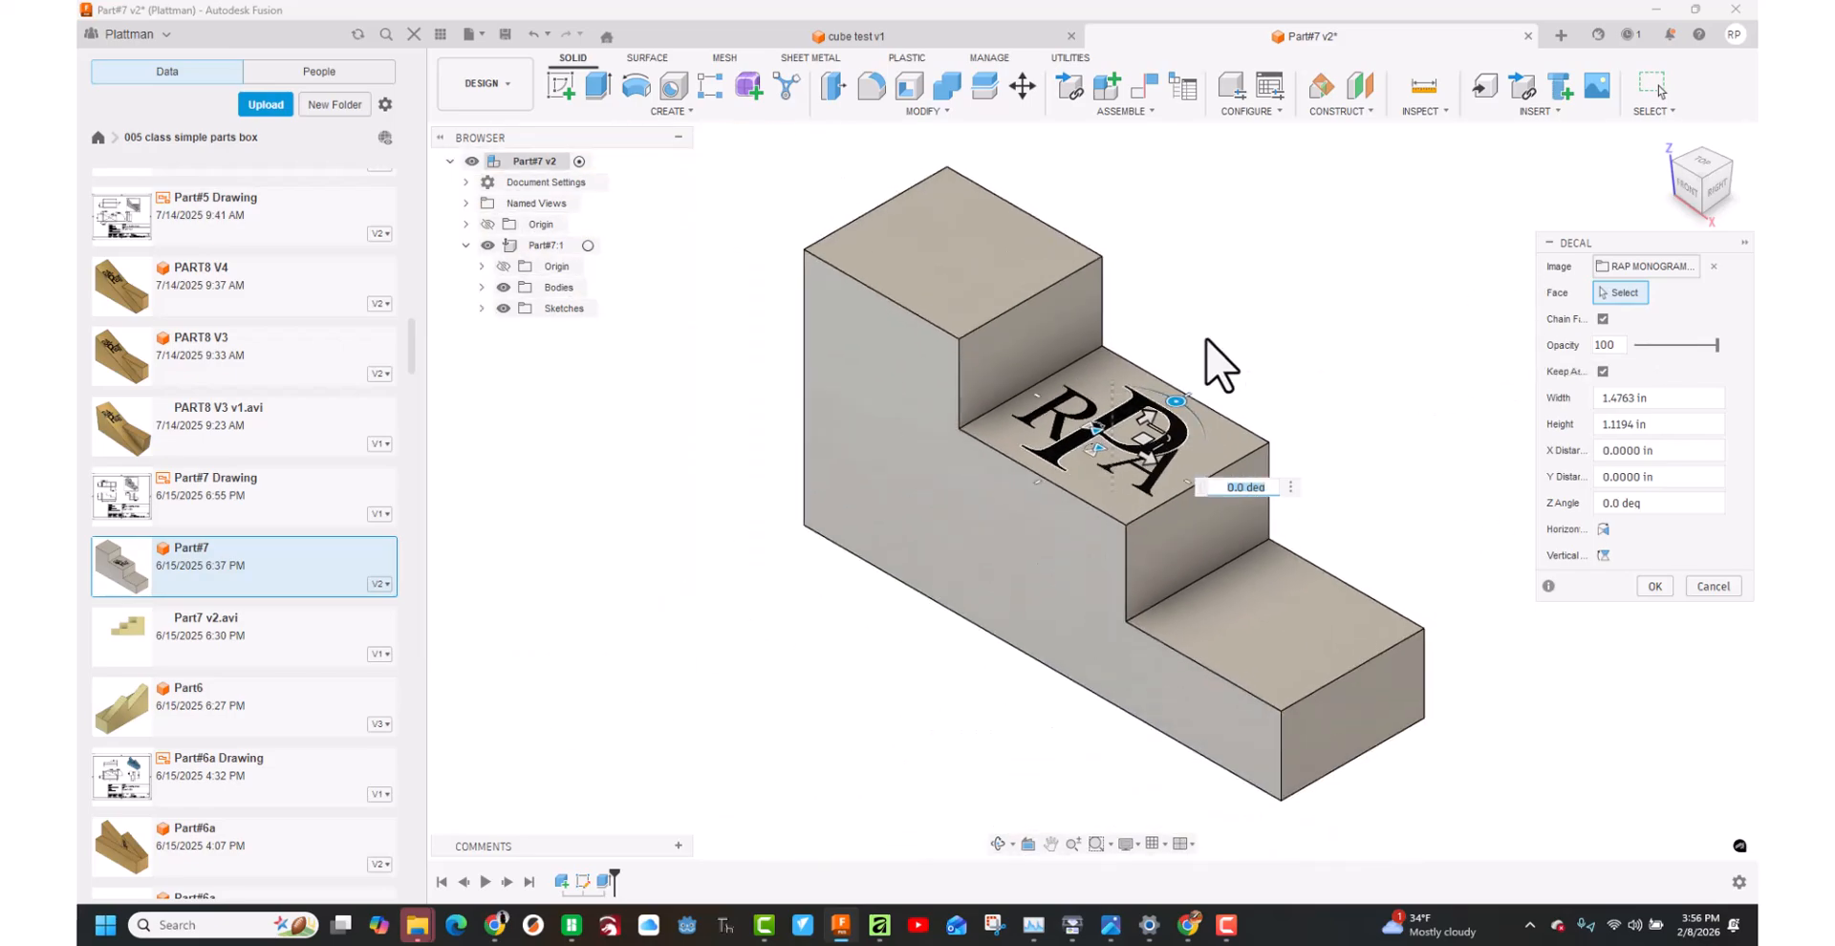
{"action": "left_click", "coordinate": [1663, 585]}
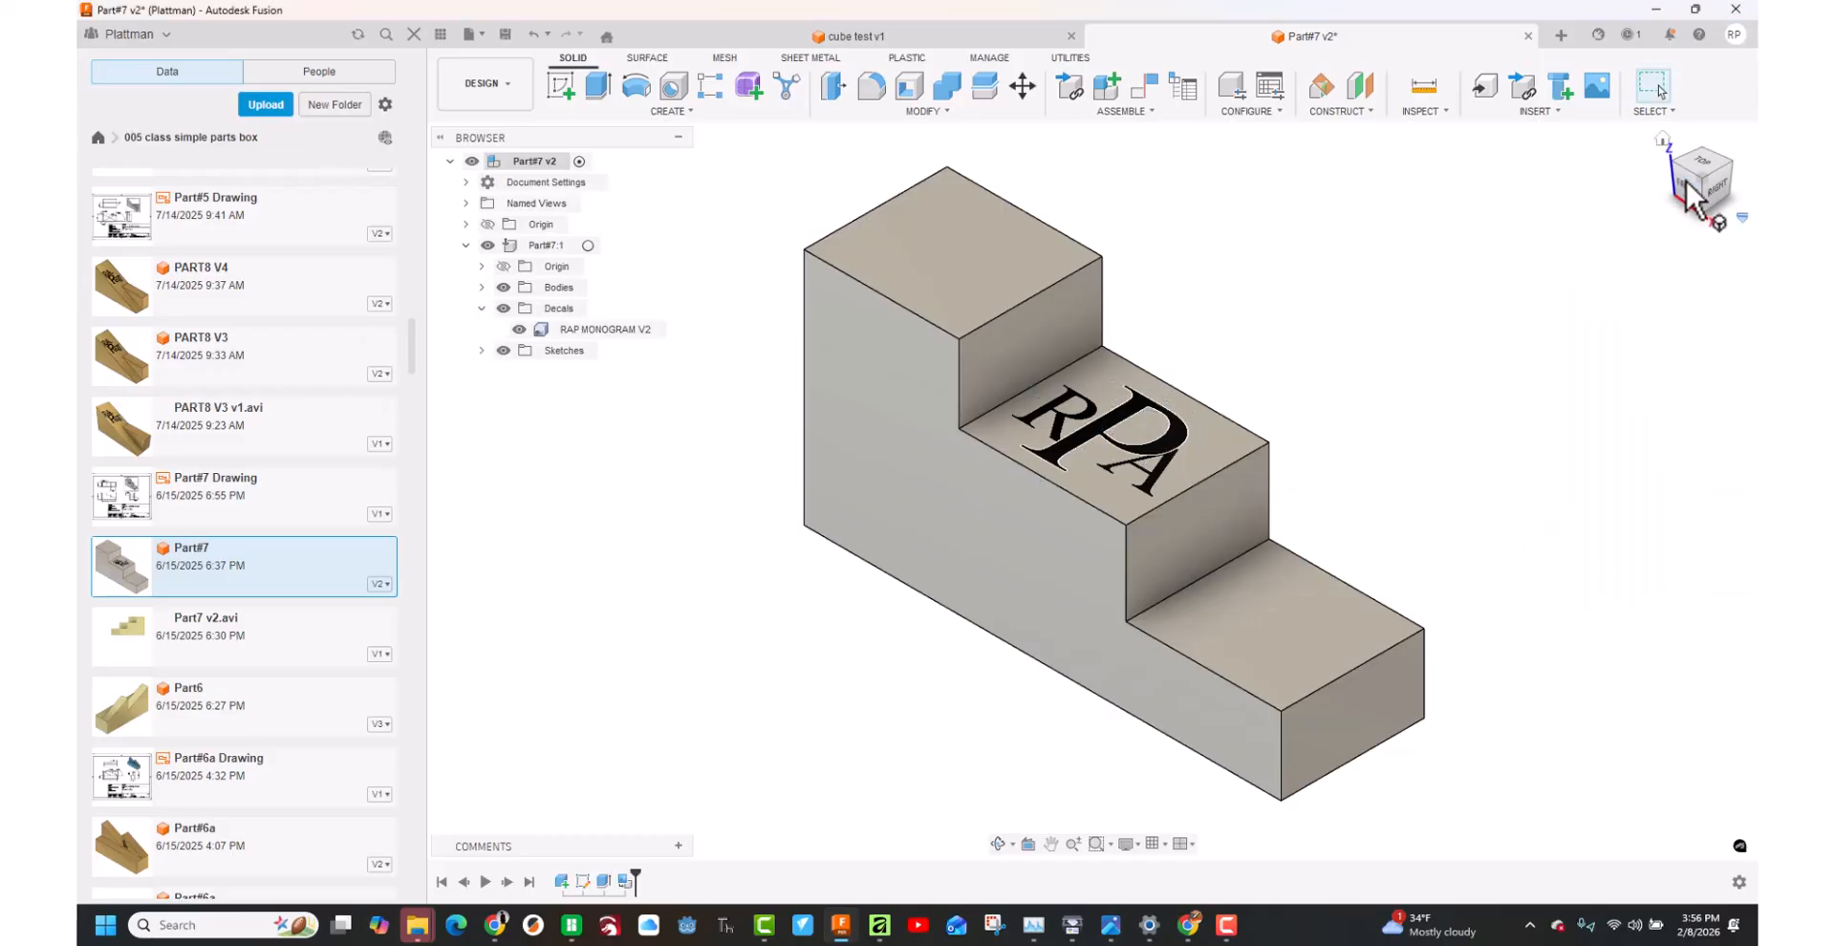
Edit the RAP MONOGRAM V2 decal to turn off Chain Faces, leaving Keep Aspect Ratio enabled.
{"action": "mouse_move", "coordinate": [1703, 203]}
{"action": "left_mouse_down"}
{"action": "mouse_move", "coordinate": [1706, 65]}
{"action": "mouse_move", "coordinate": [1711, 212]}
{"action": "left_mouse_up"}
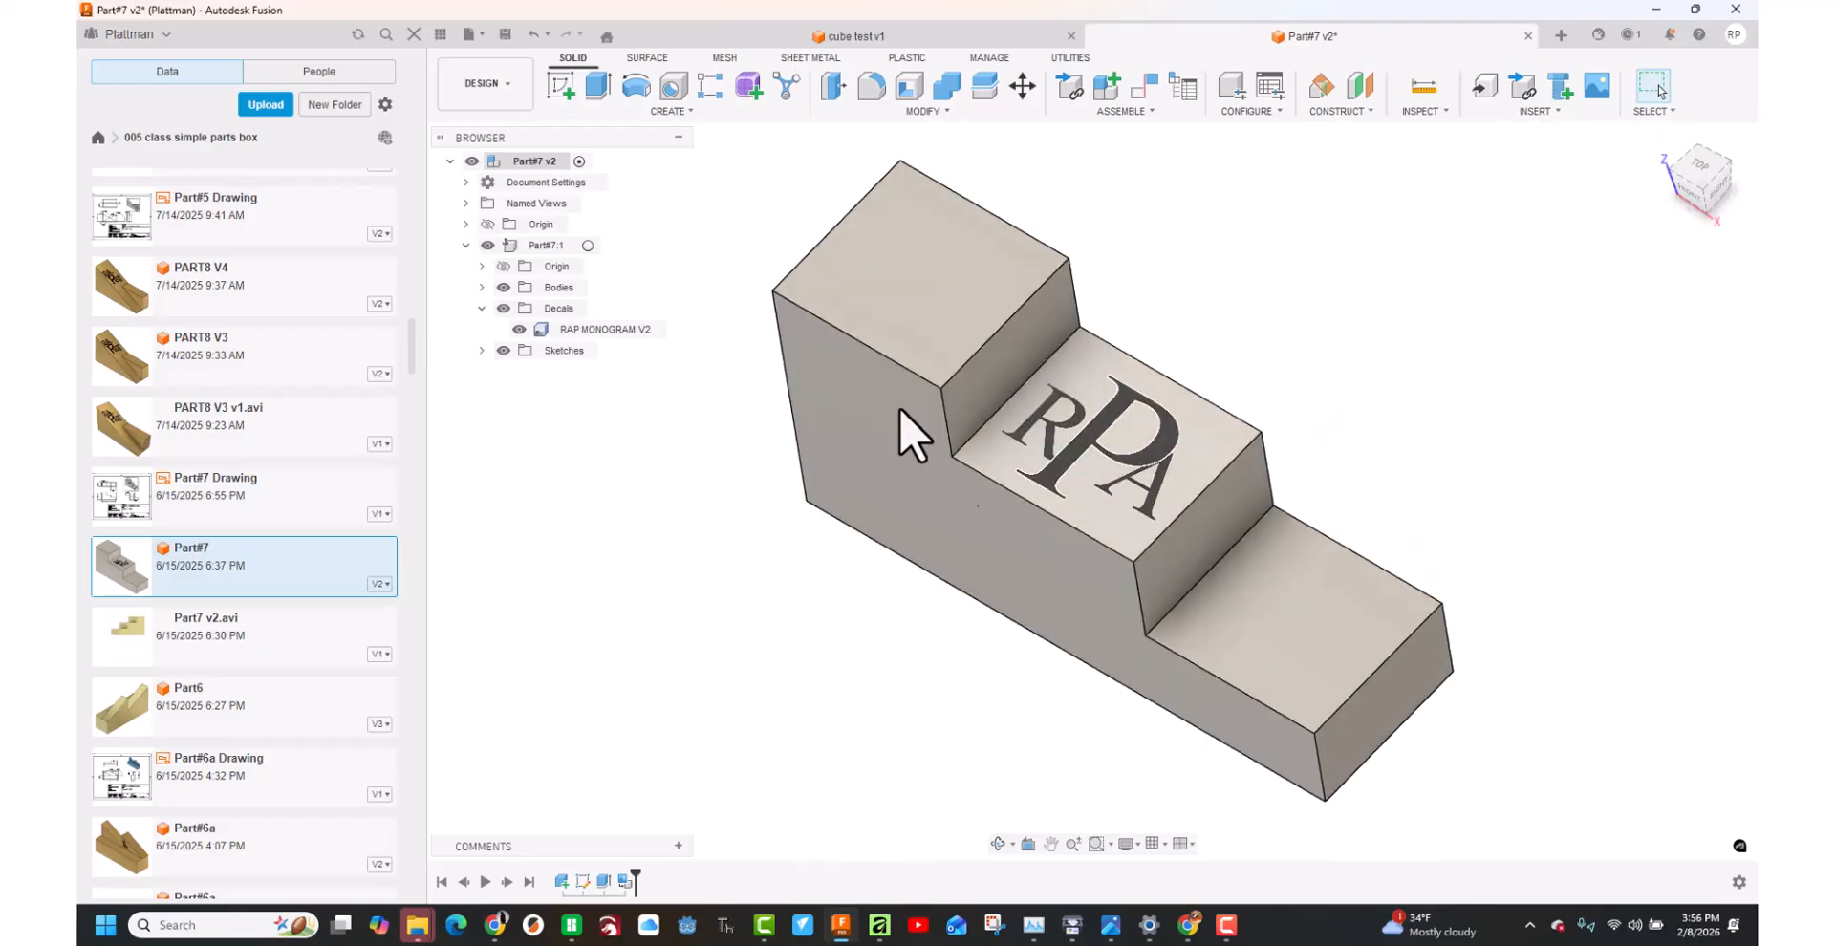
{"action": "right_click", "coordinate": [594, 327]}
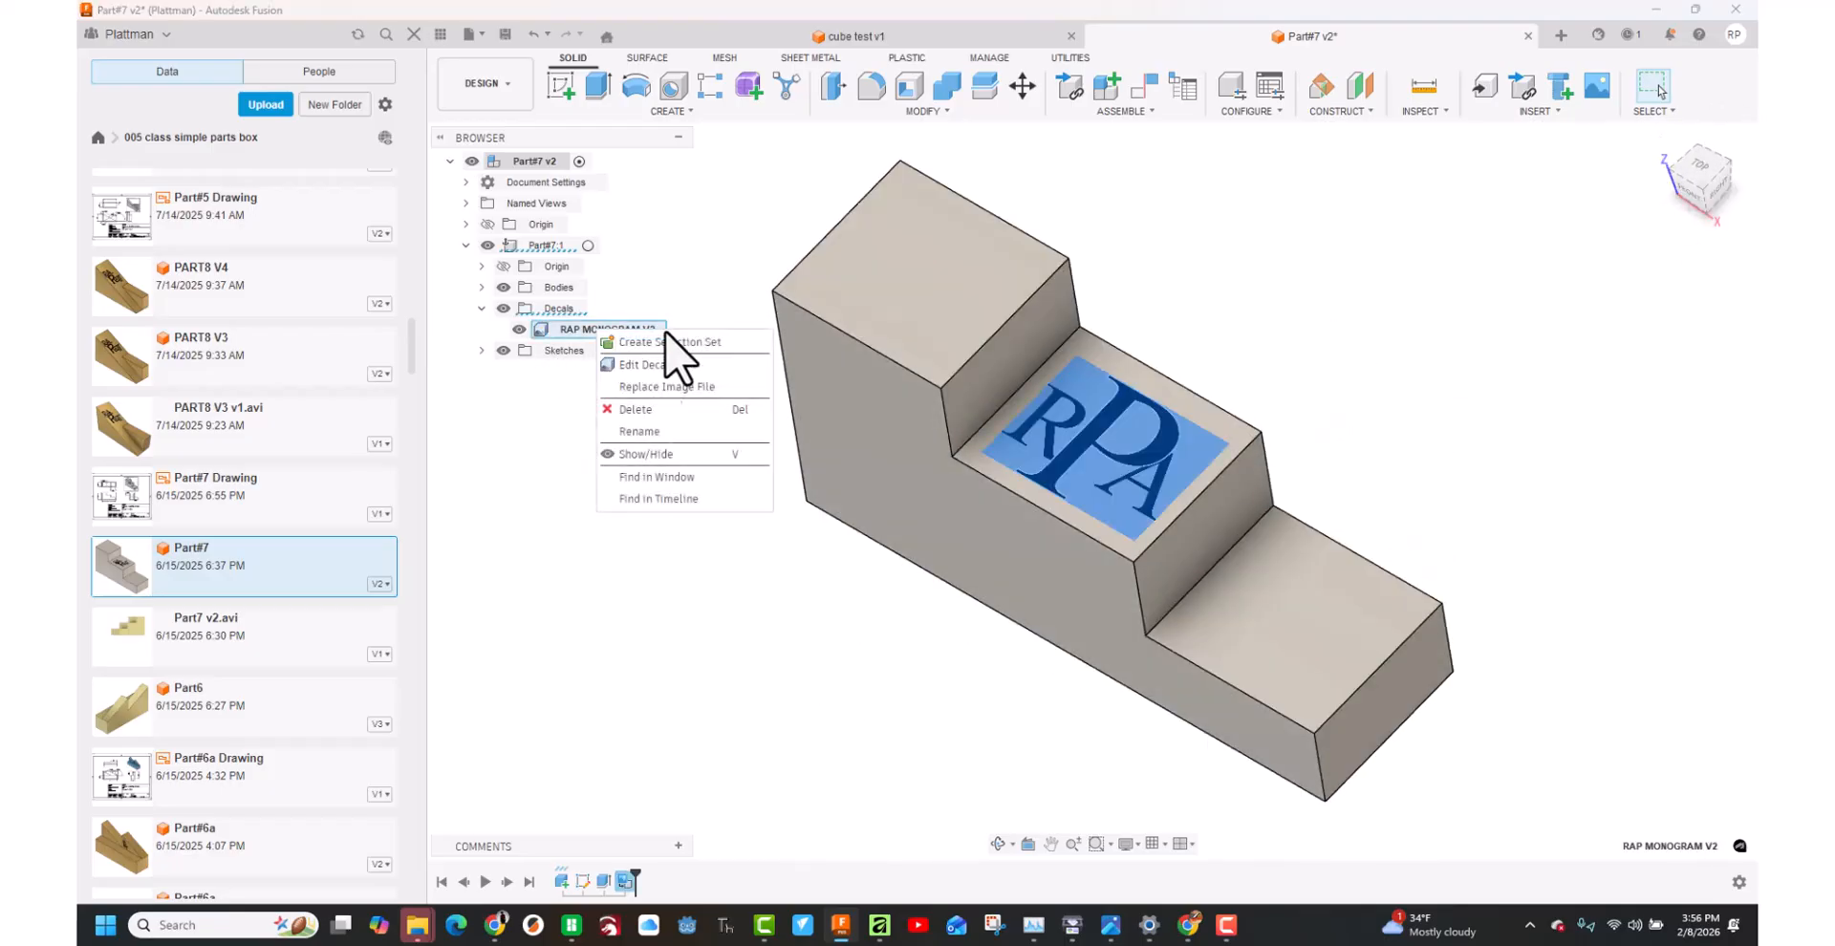
{"action": "left_click", "coordinate": [673, 363]}
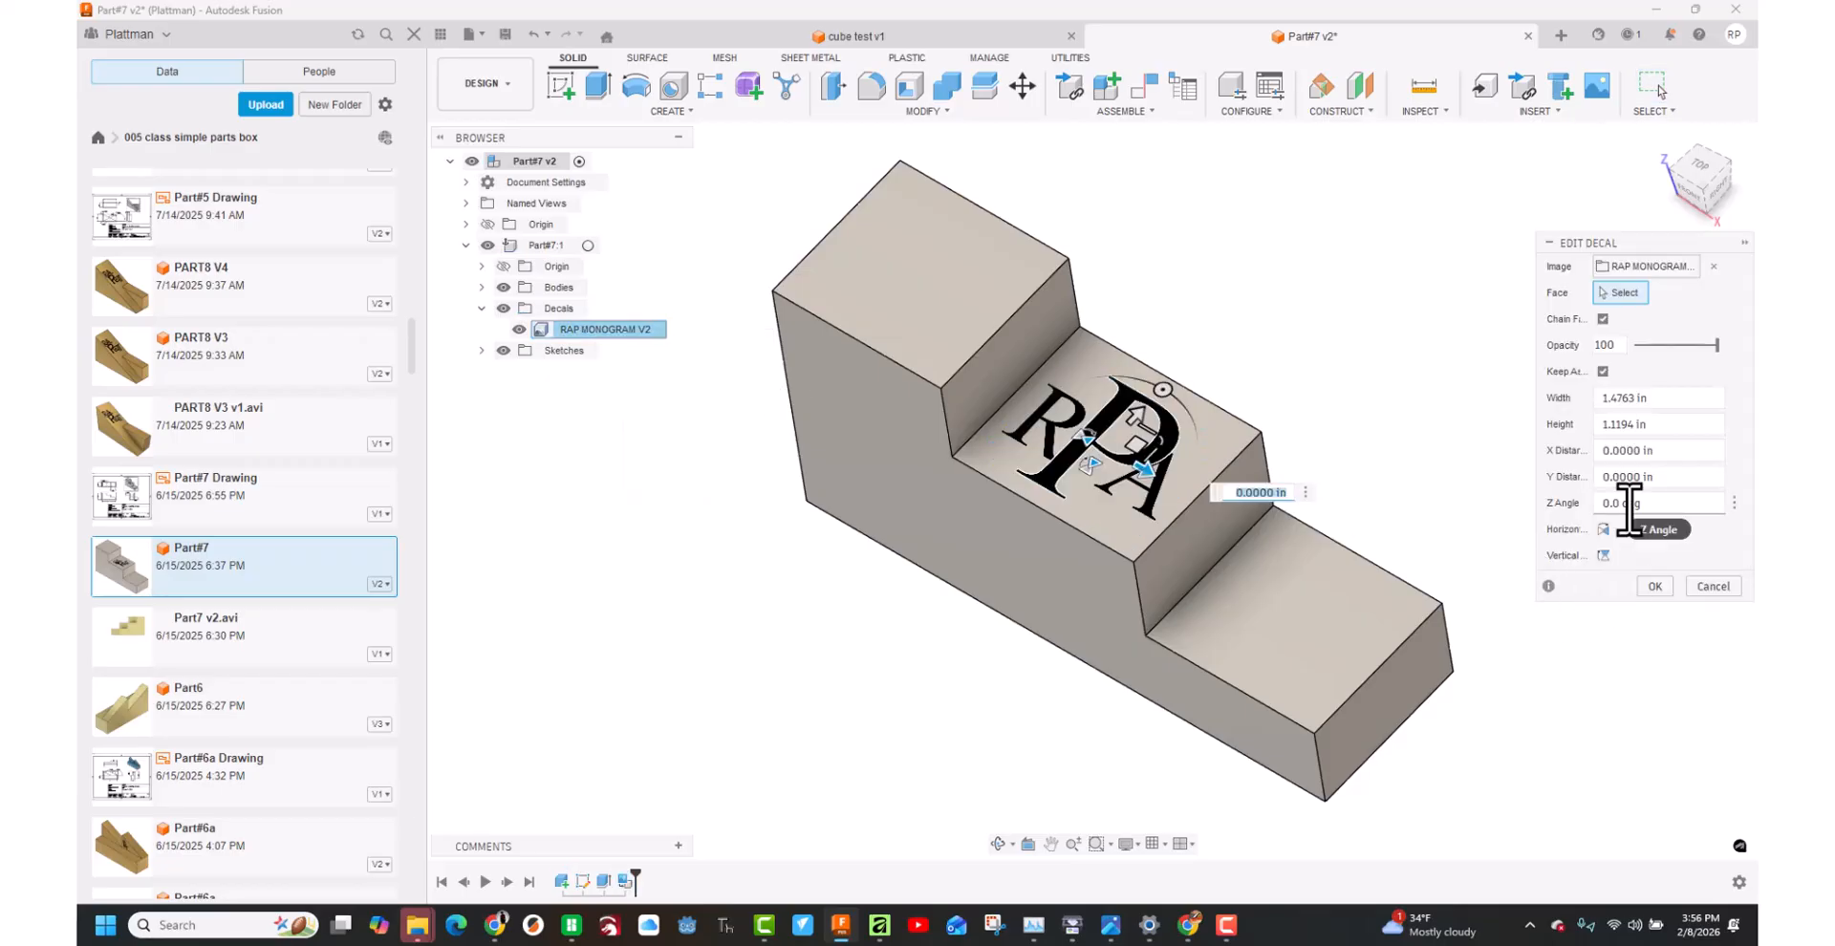
{"action": "left_click", "coordinate": [1602, 320]}
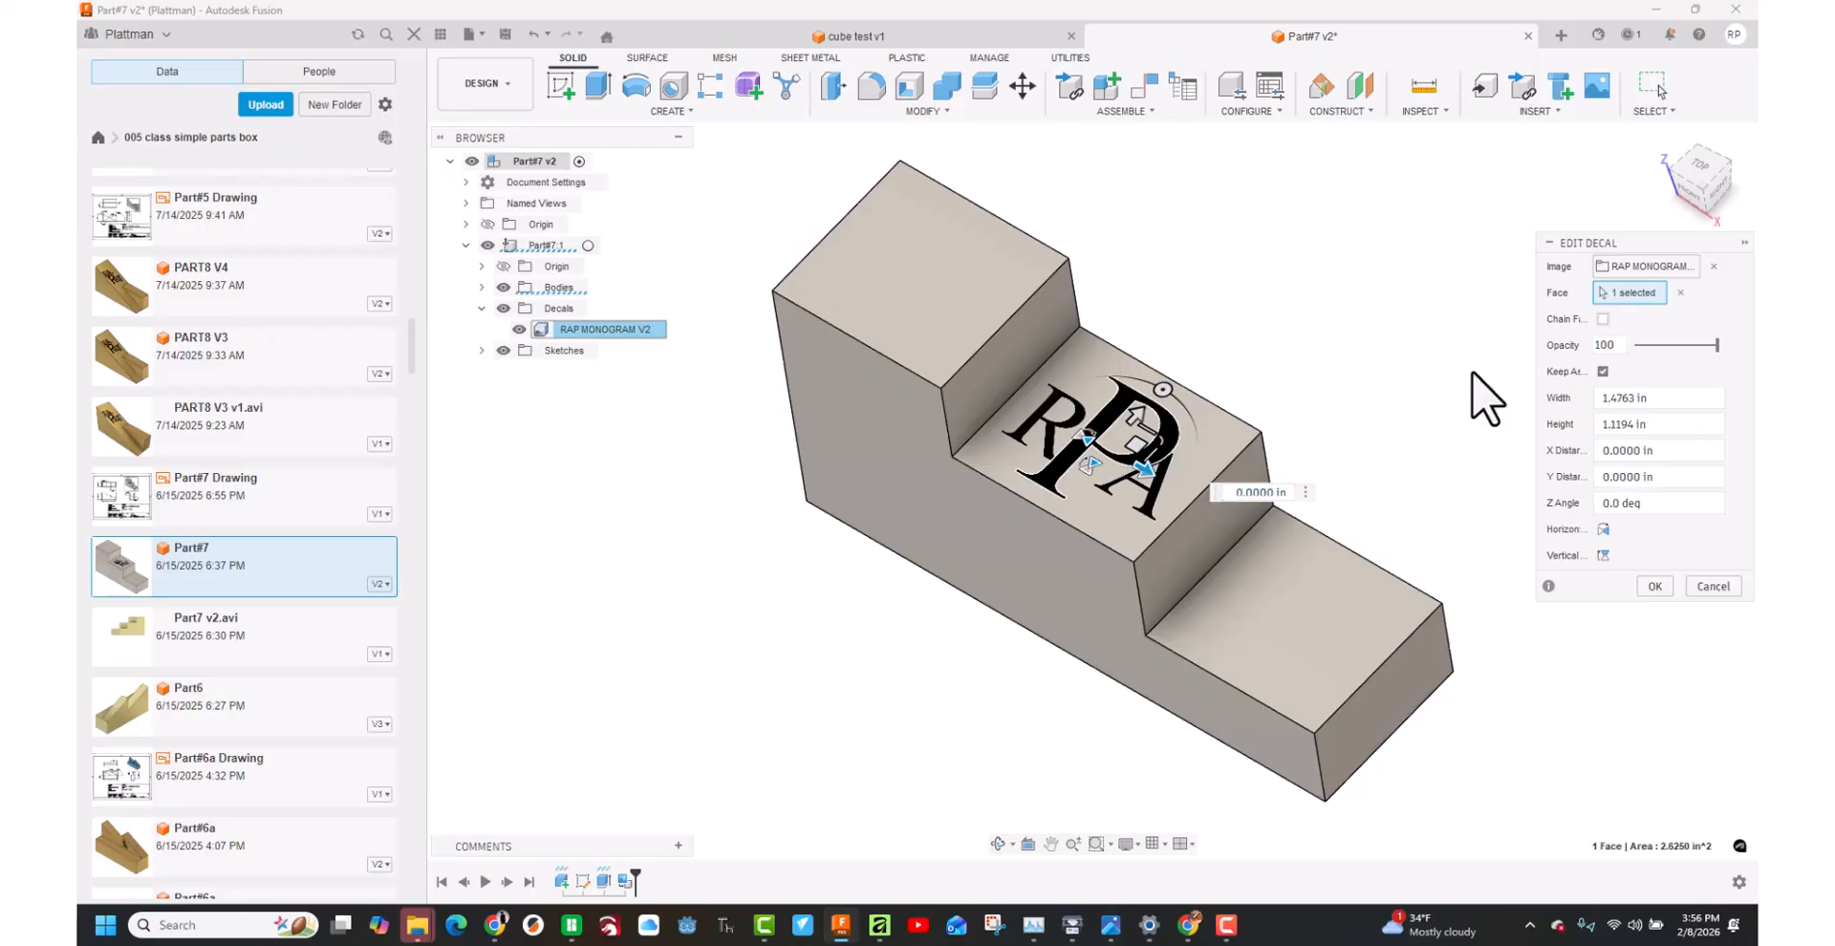
{"action": "left_click", "coordinate": [1602, 371]}
{"action": "left_click_drag", "start_coordinate": [1535, 387], "coordinate": [1467, 389]}
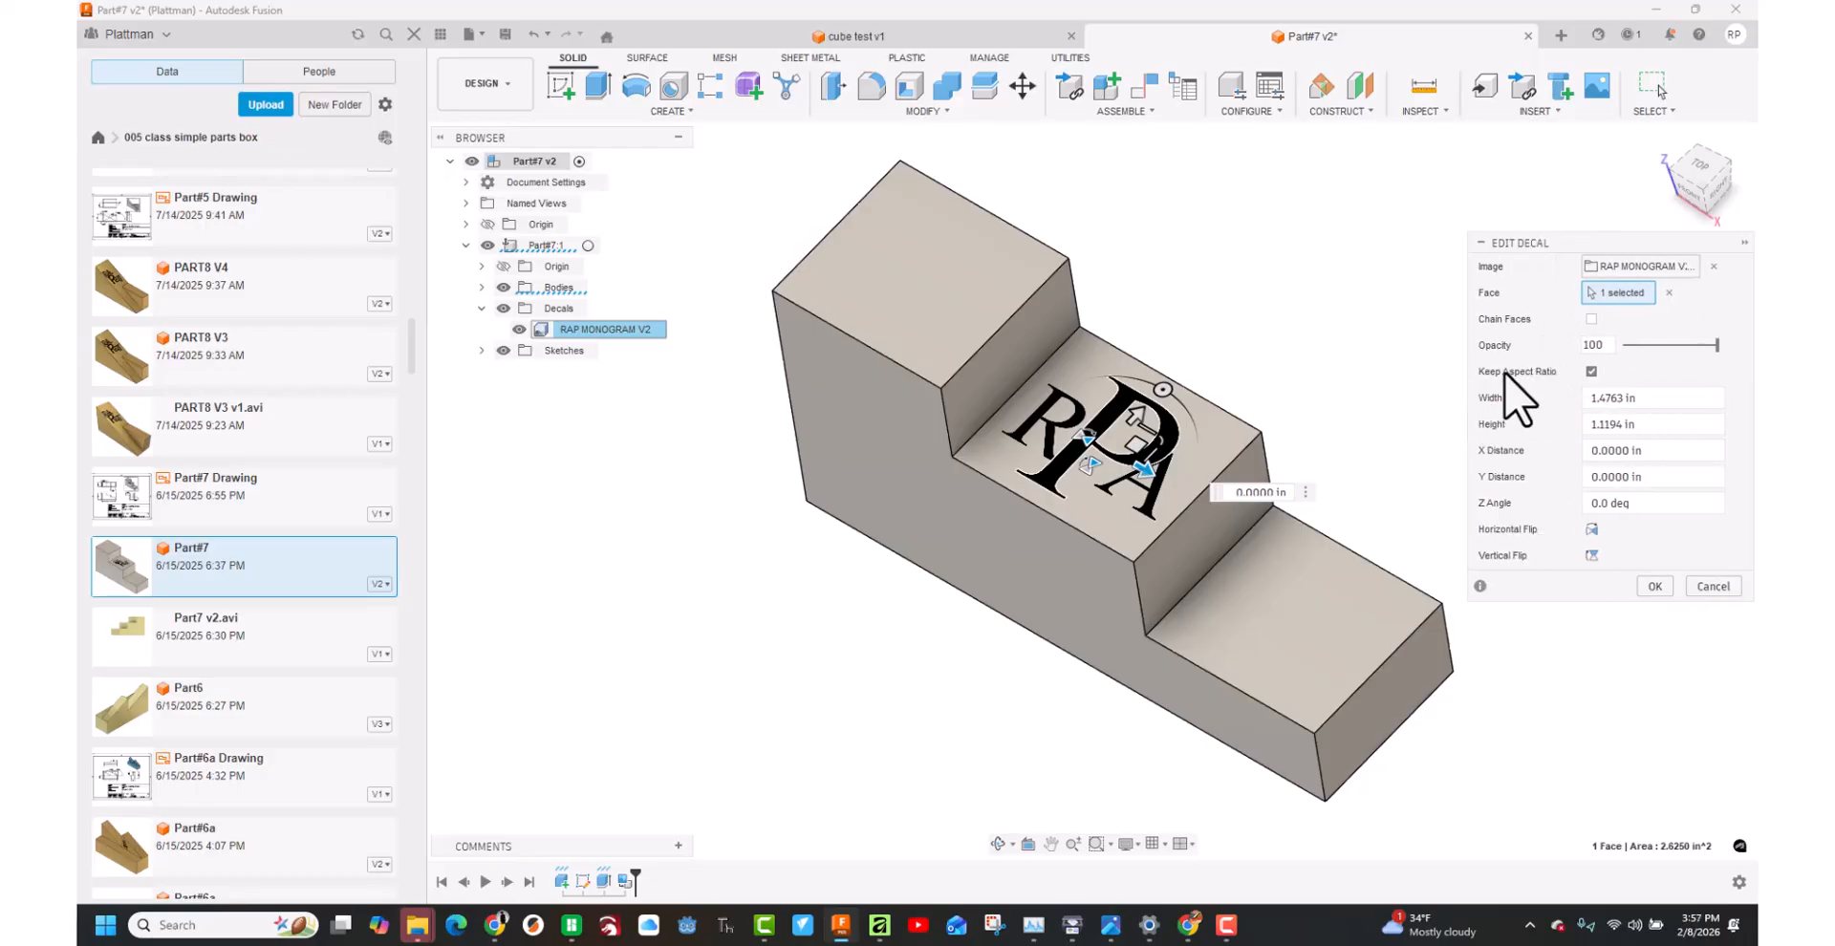
{"action": "left_click", "coordinate": [1658, 583]}
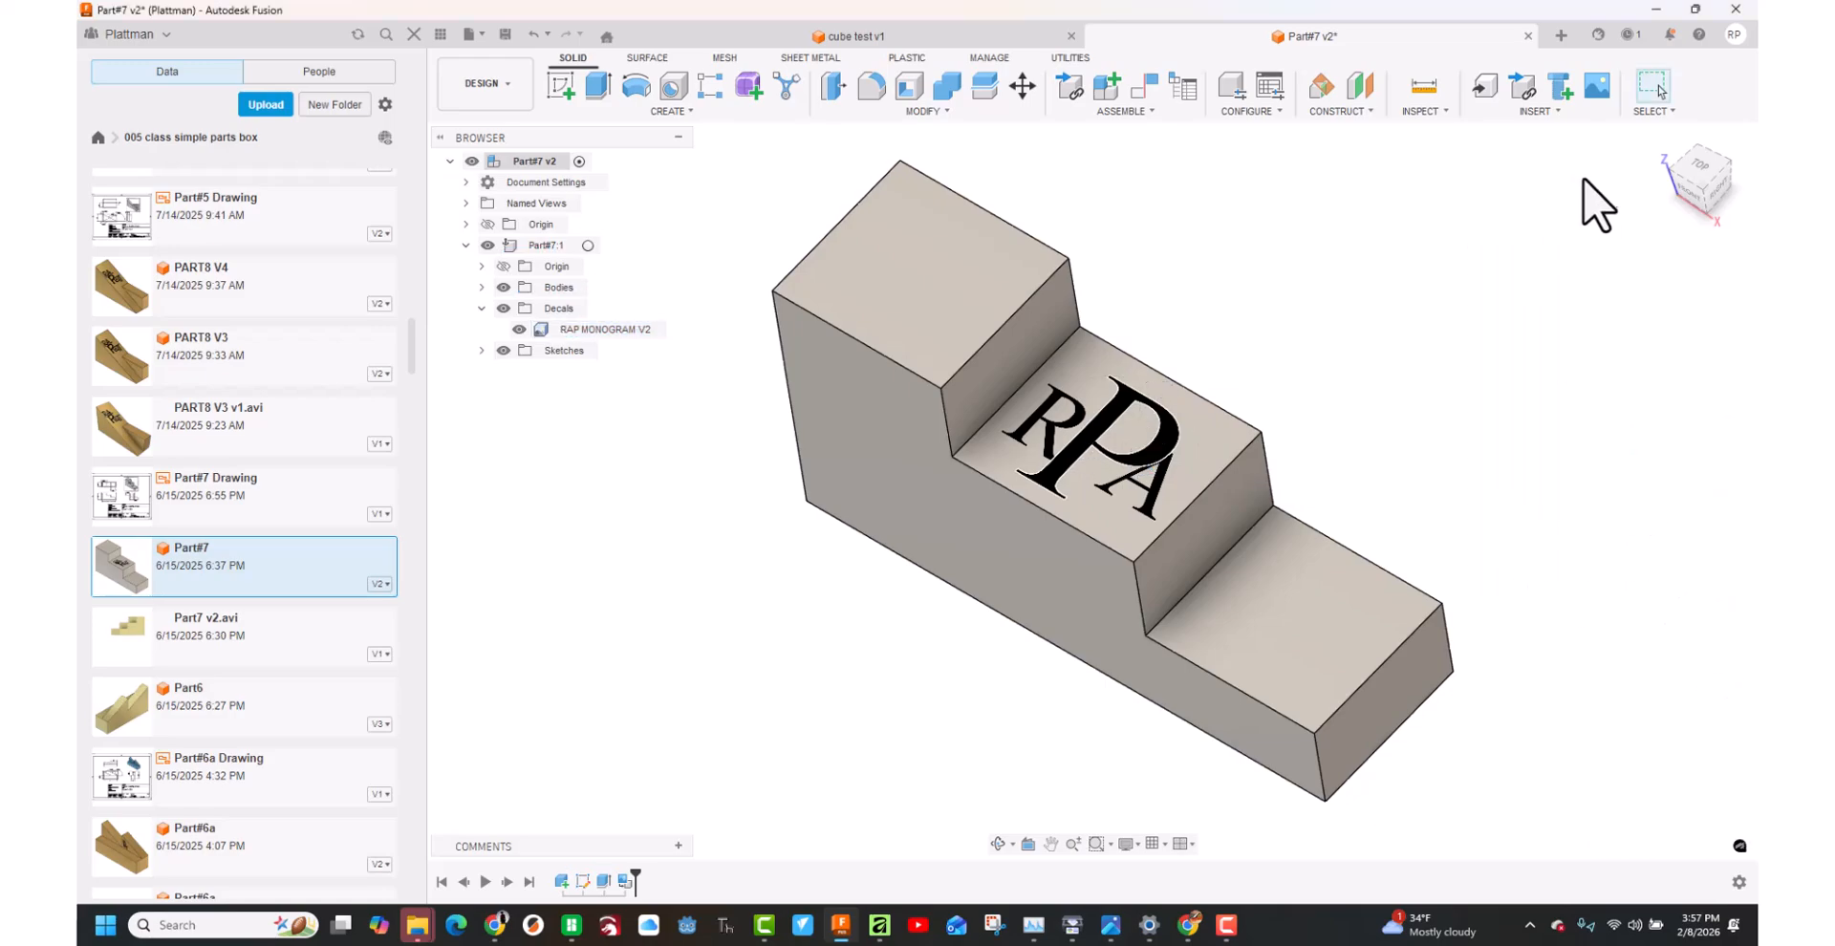
Return the part to its home view and switch back to Affinity.
{"action": "left_click", "coordinate": [1660, 136]}
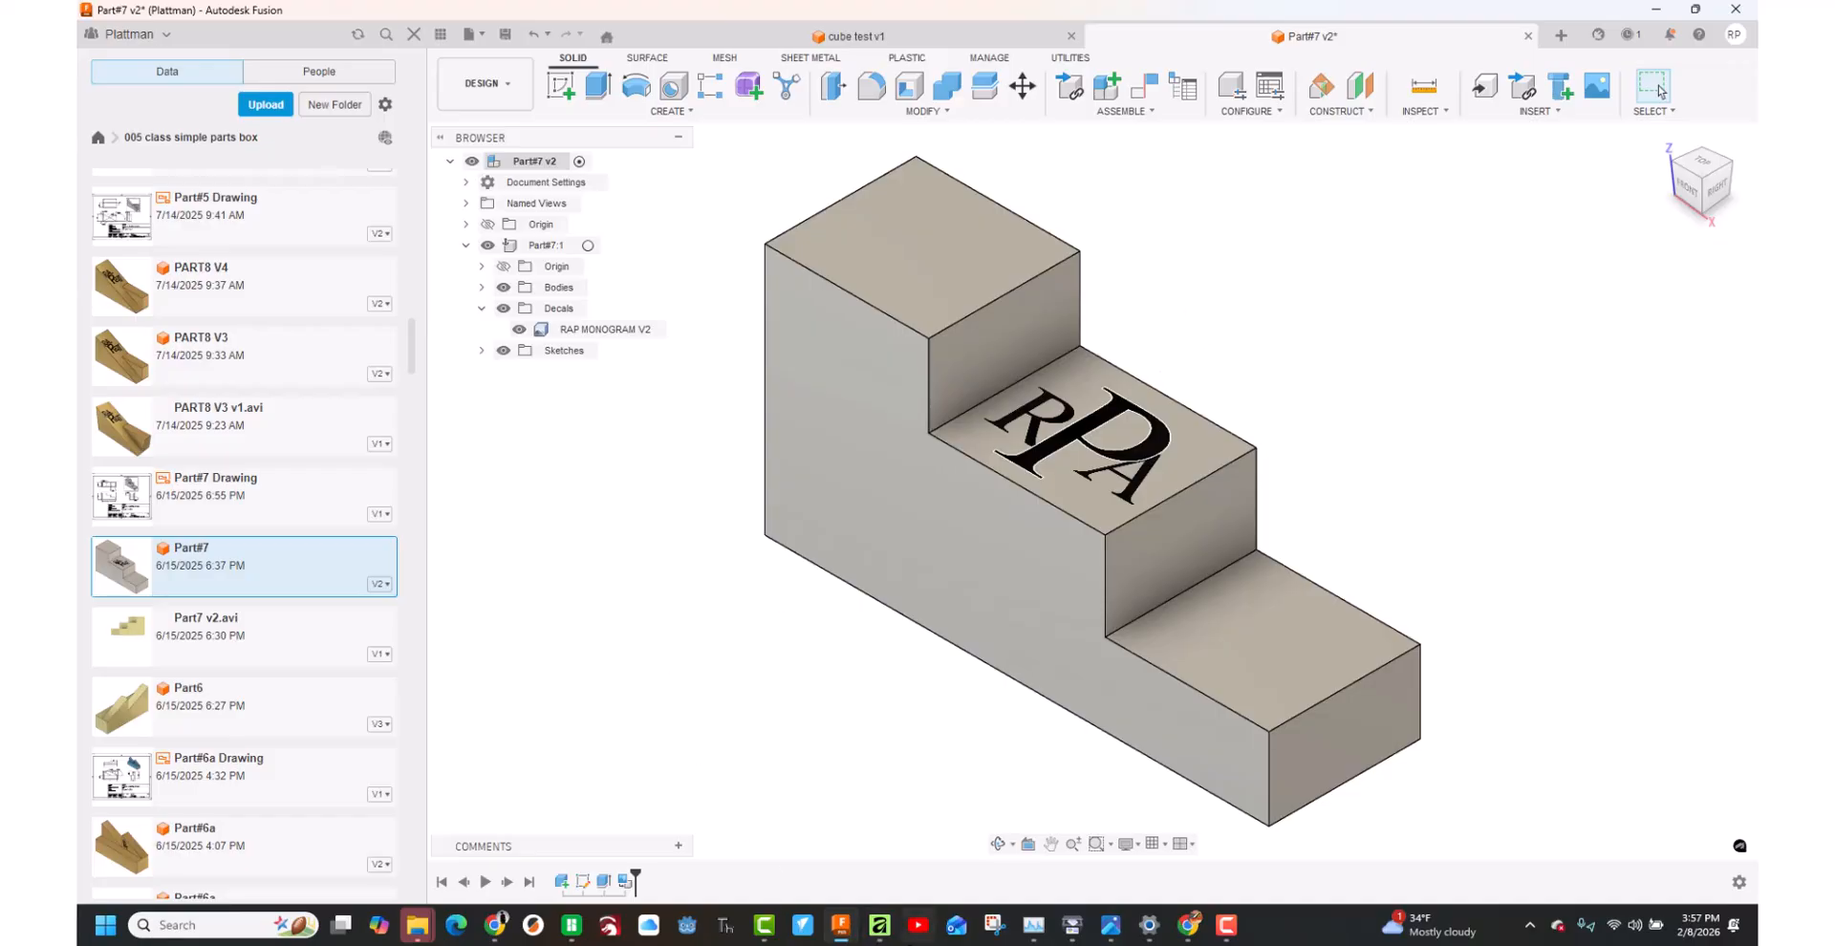
{"action": "left_click", "coordinate": [883, 933]}
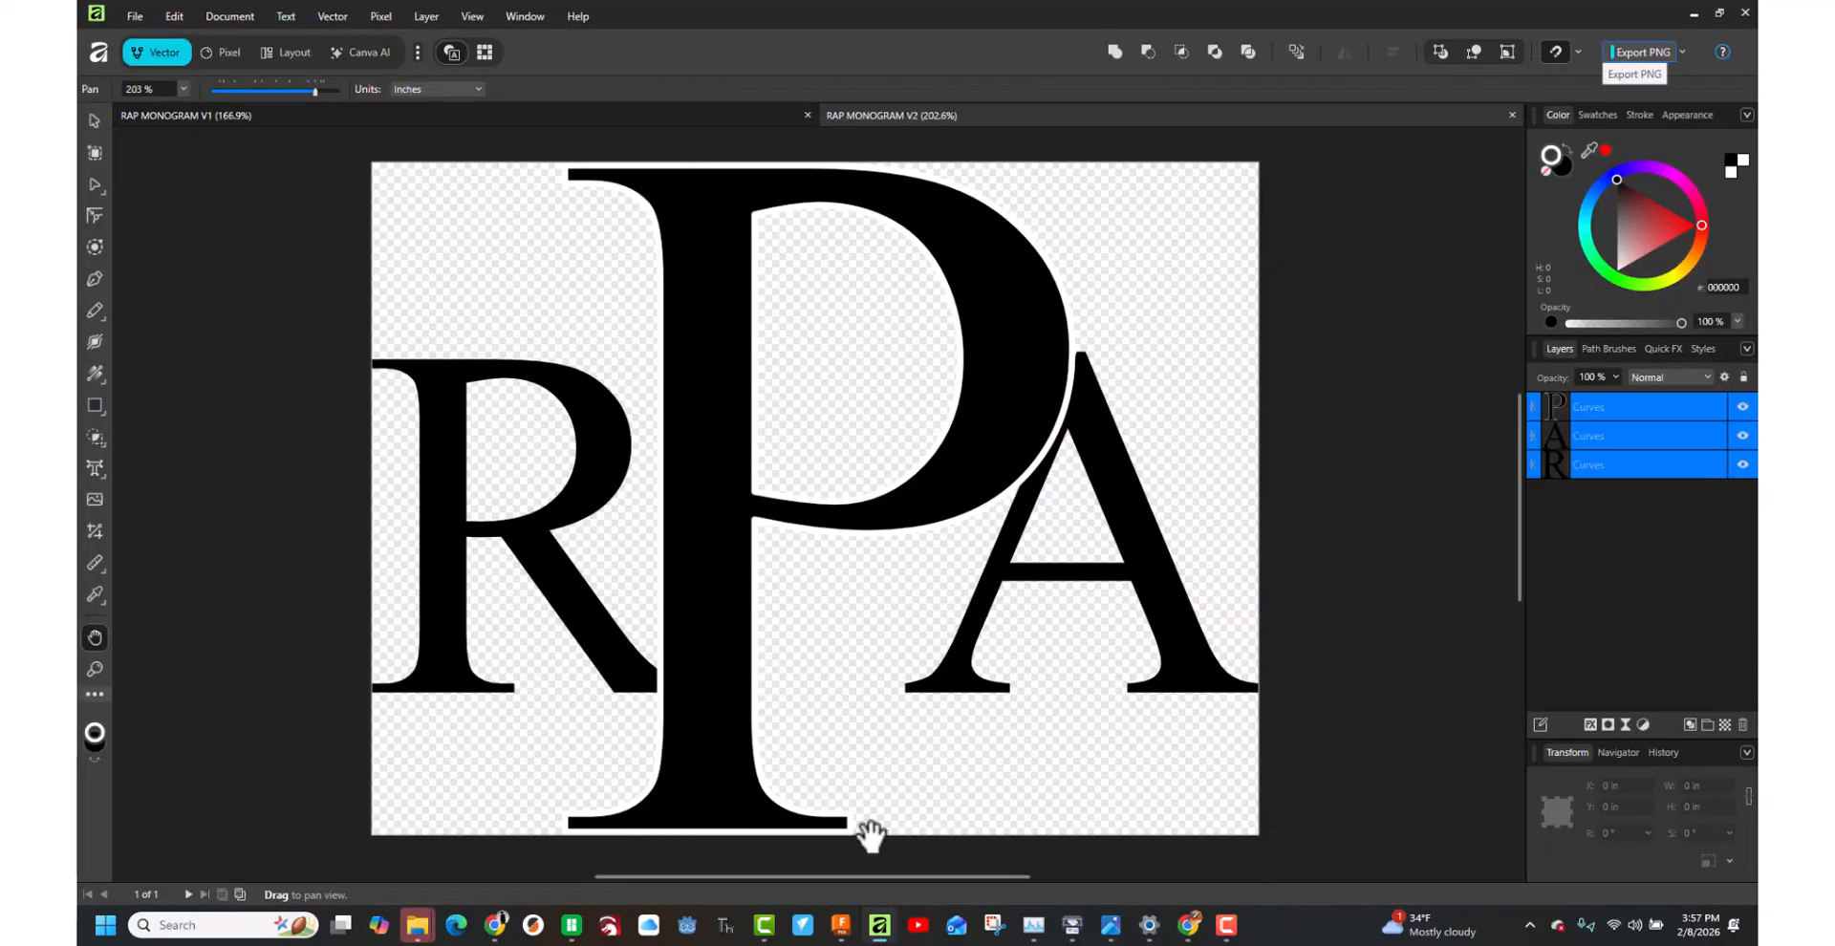